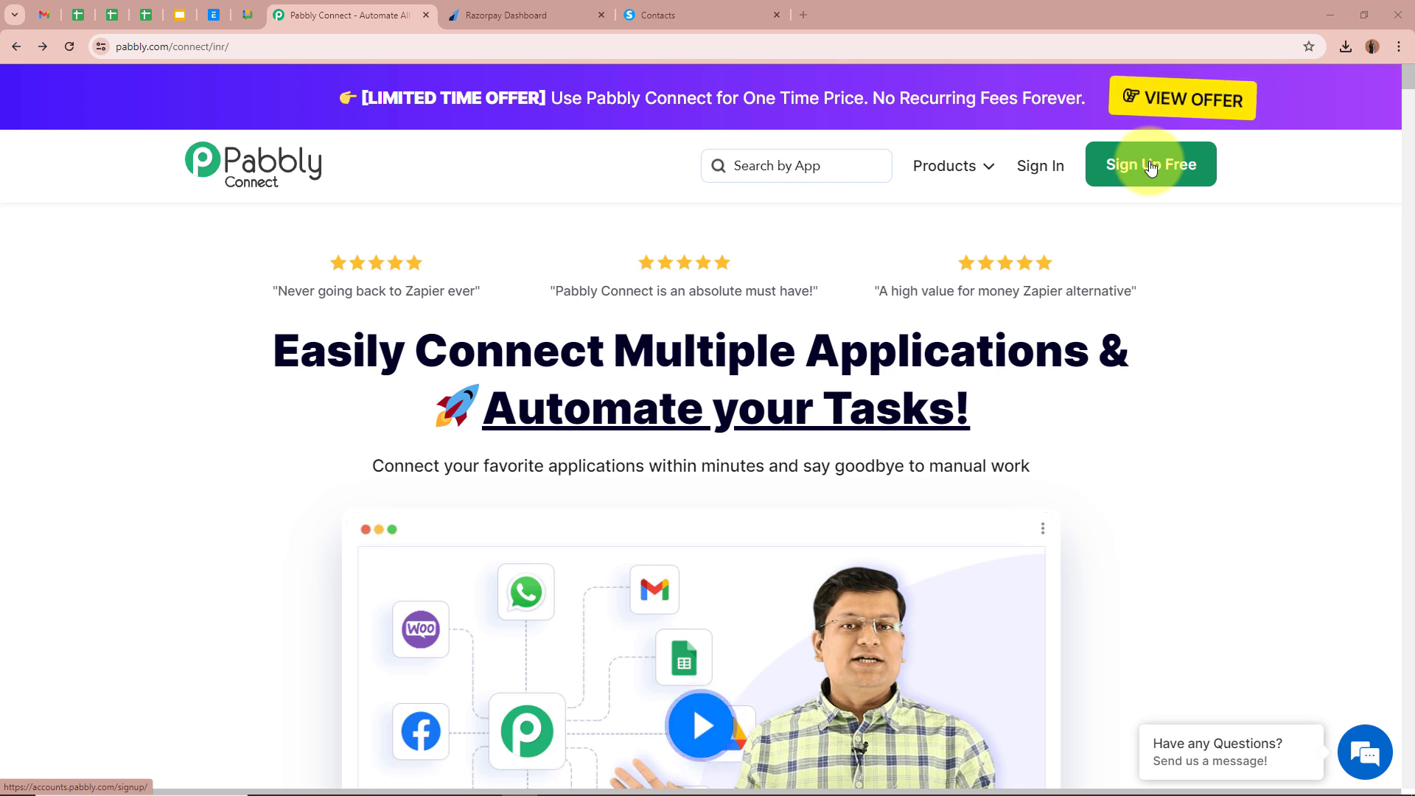
- Sign in to Pabbly and open Pabbly Connect from the All Pabbly Apps page
left_click(1040, 166)
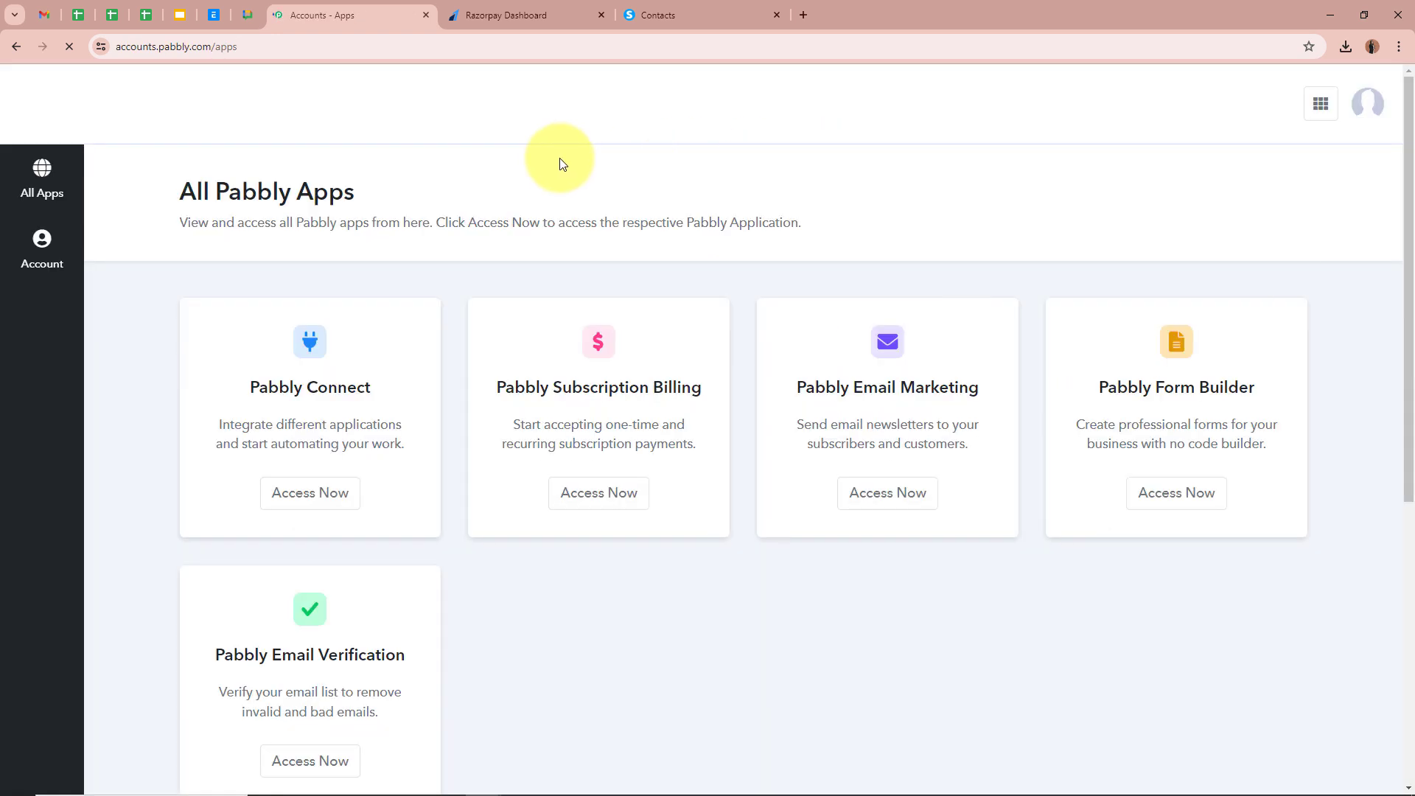
left_click_drag(185, 199, 594, 199)
left_click(586, 199)
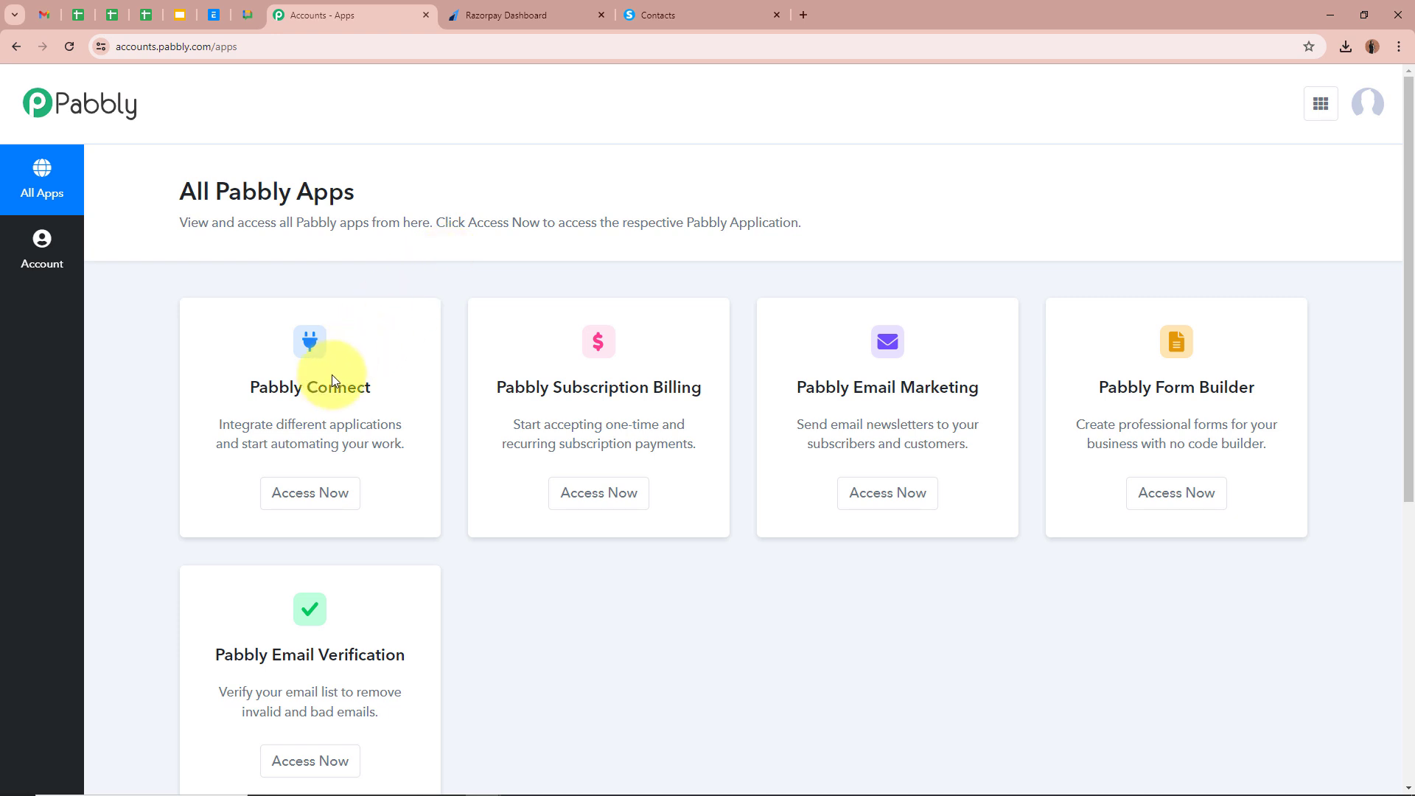
left_click(309, 494)
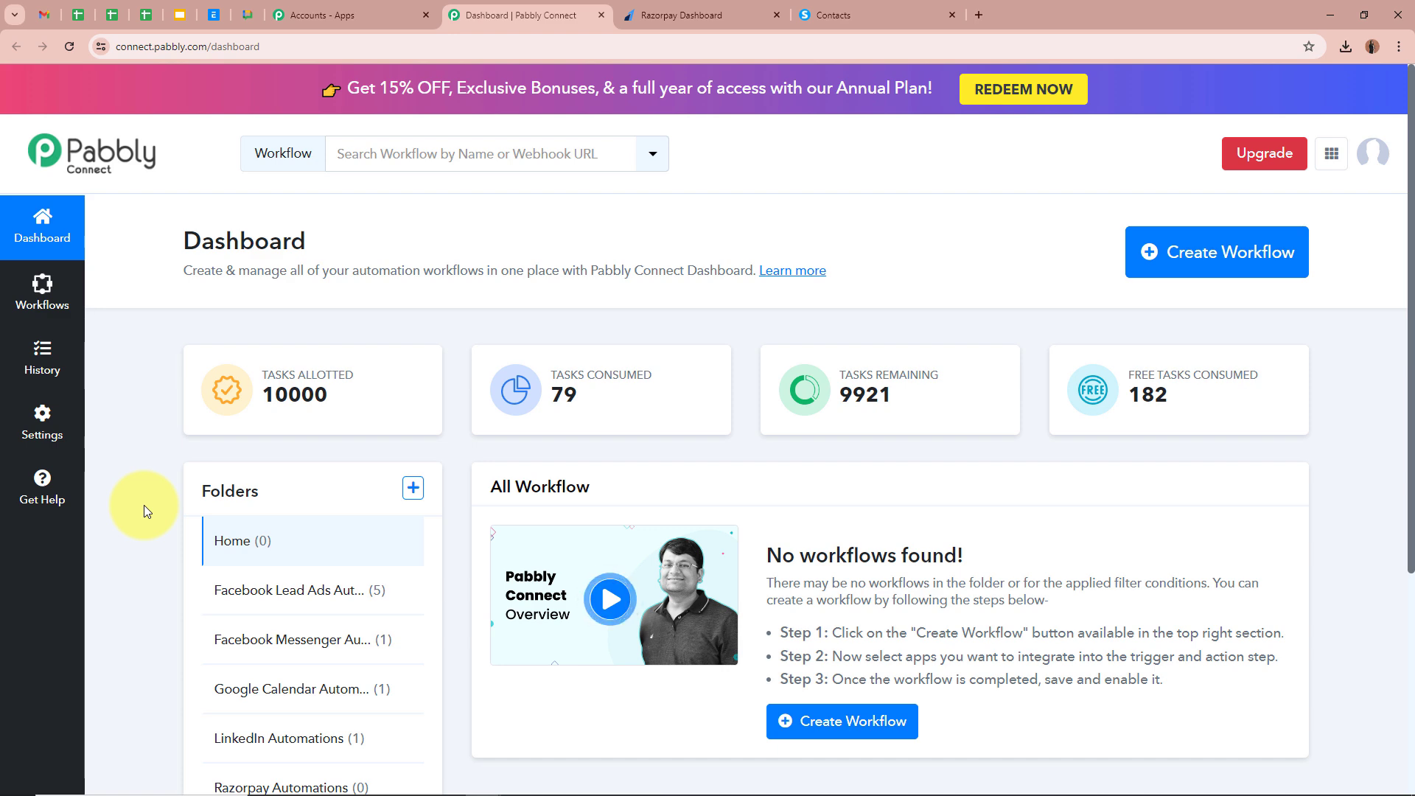
- Create the workflow 'Create Systeme.io Contact on Razorpay Payment with Custom Field' in the Razorpay Automations folder
left_click(1256, 258)
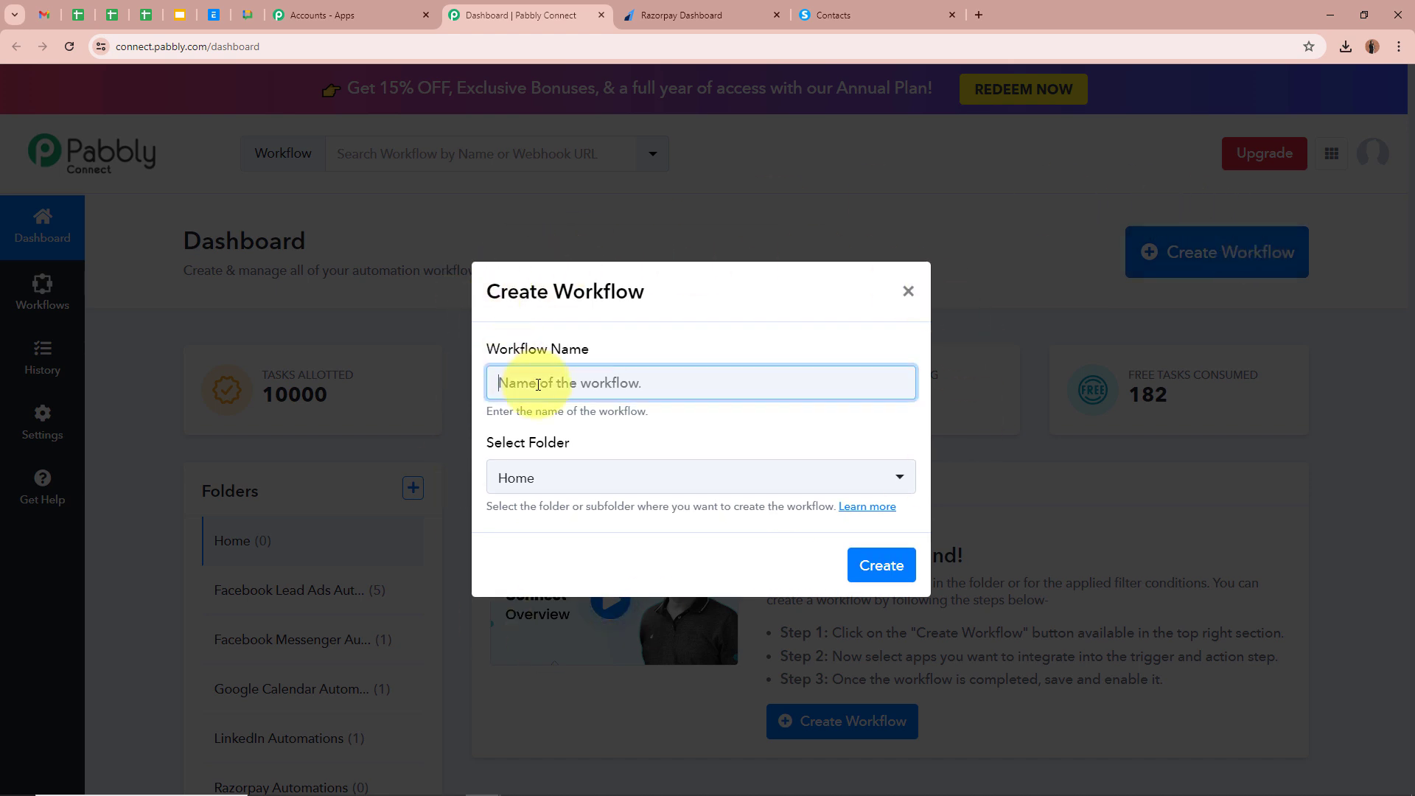
type("Create Systeme.io Contact on Razorpay Payment with Custom Field")
key("Home")
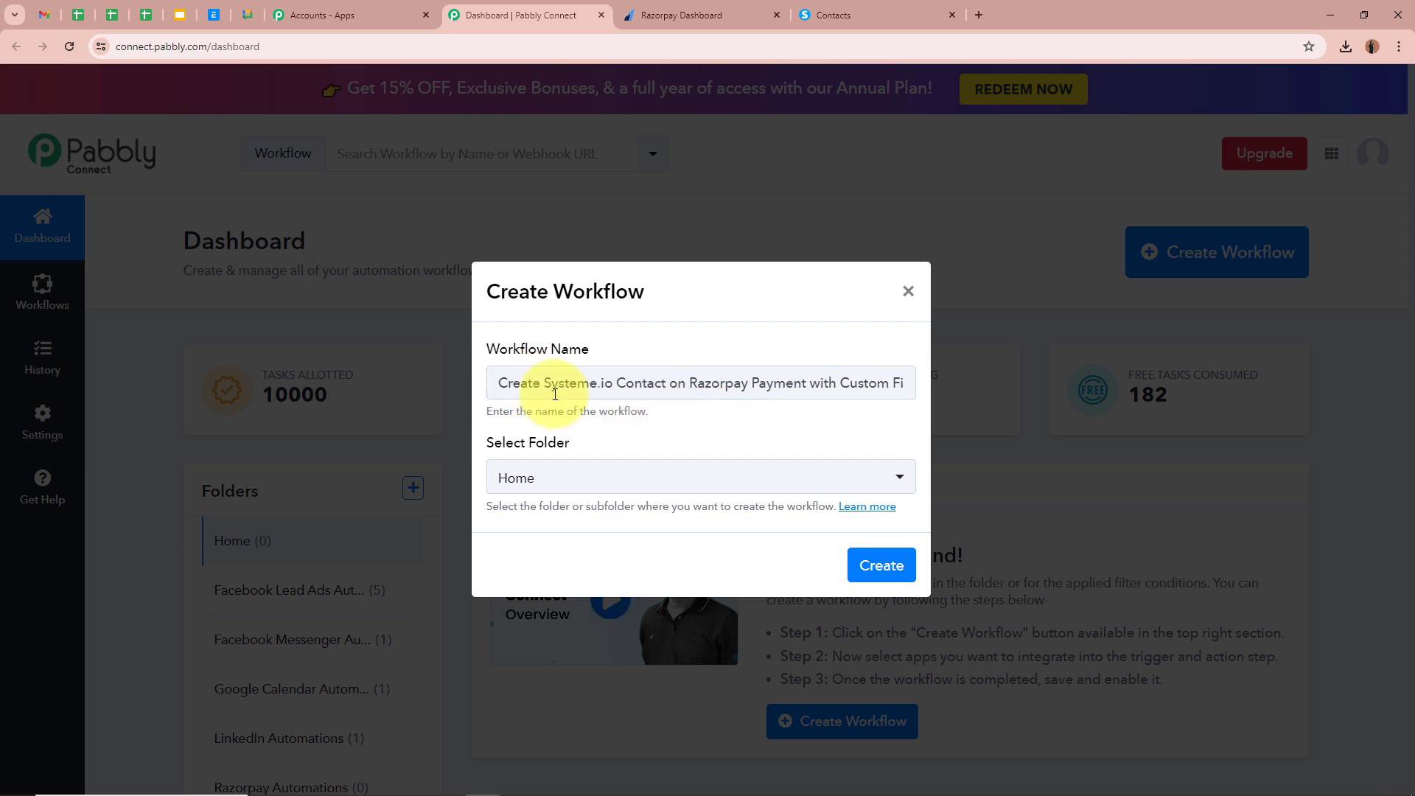
left_click_drag(501, 387, 931, 388)
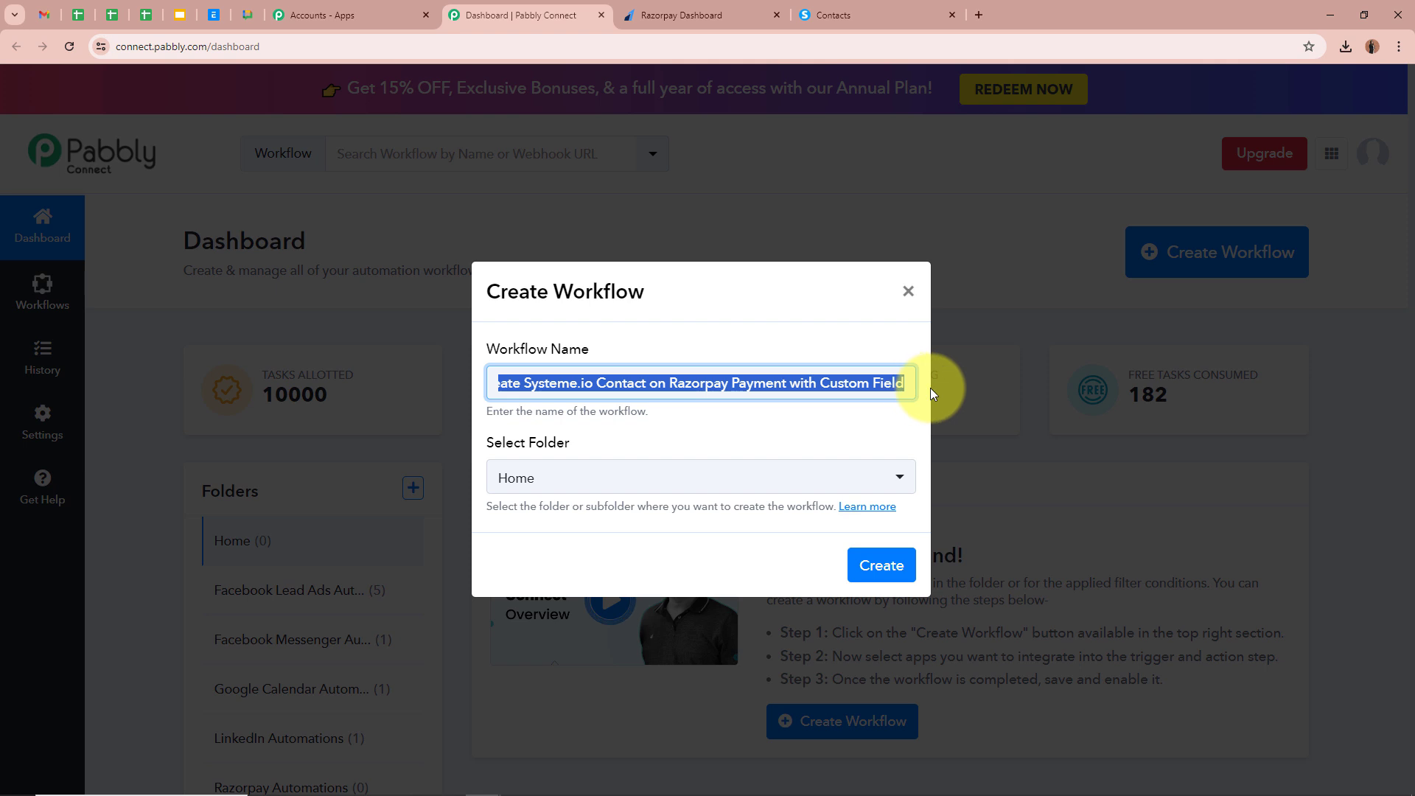
left_click(859, 427)
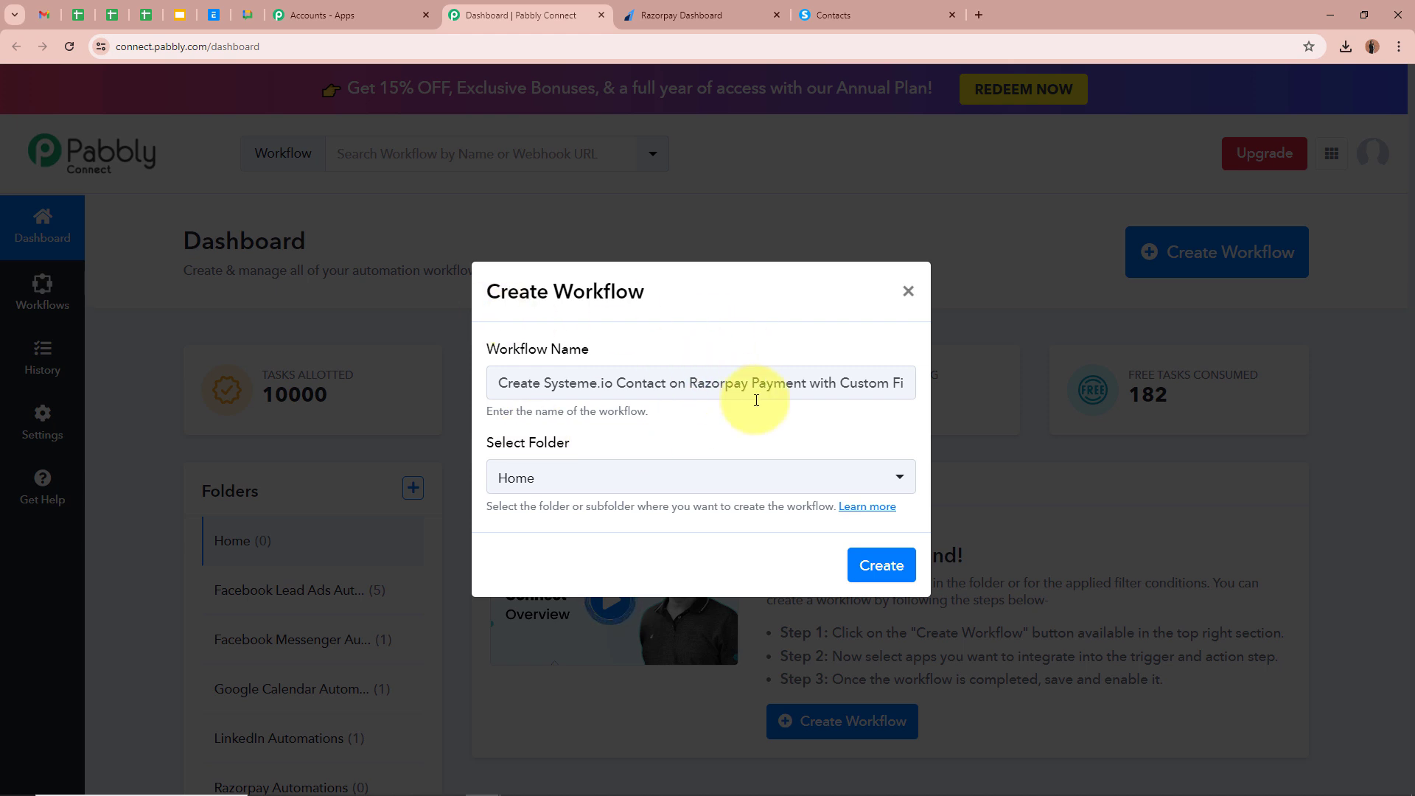
left_click(912, 479)
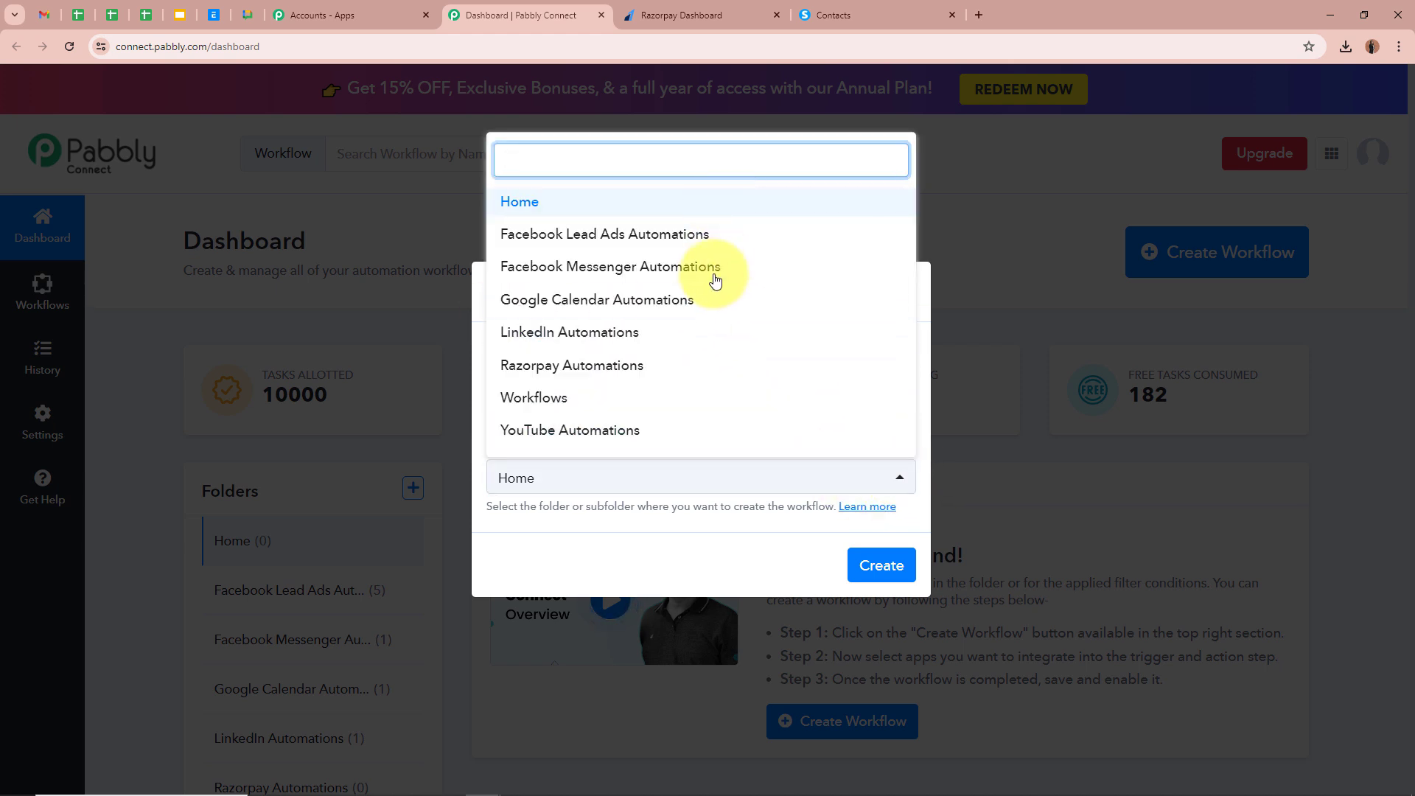
left_click(655, 379)
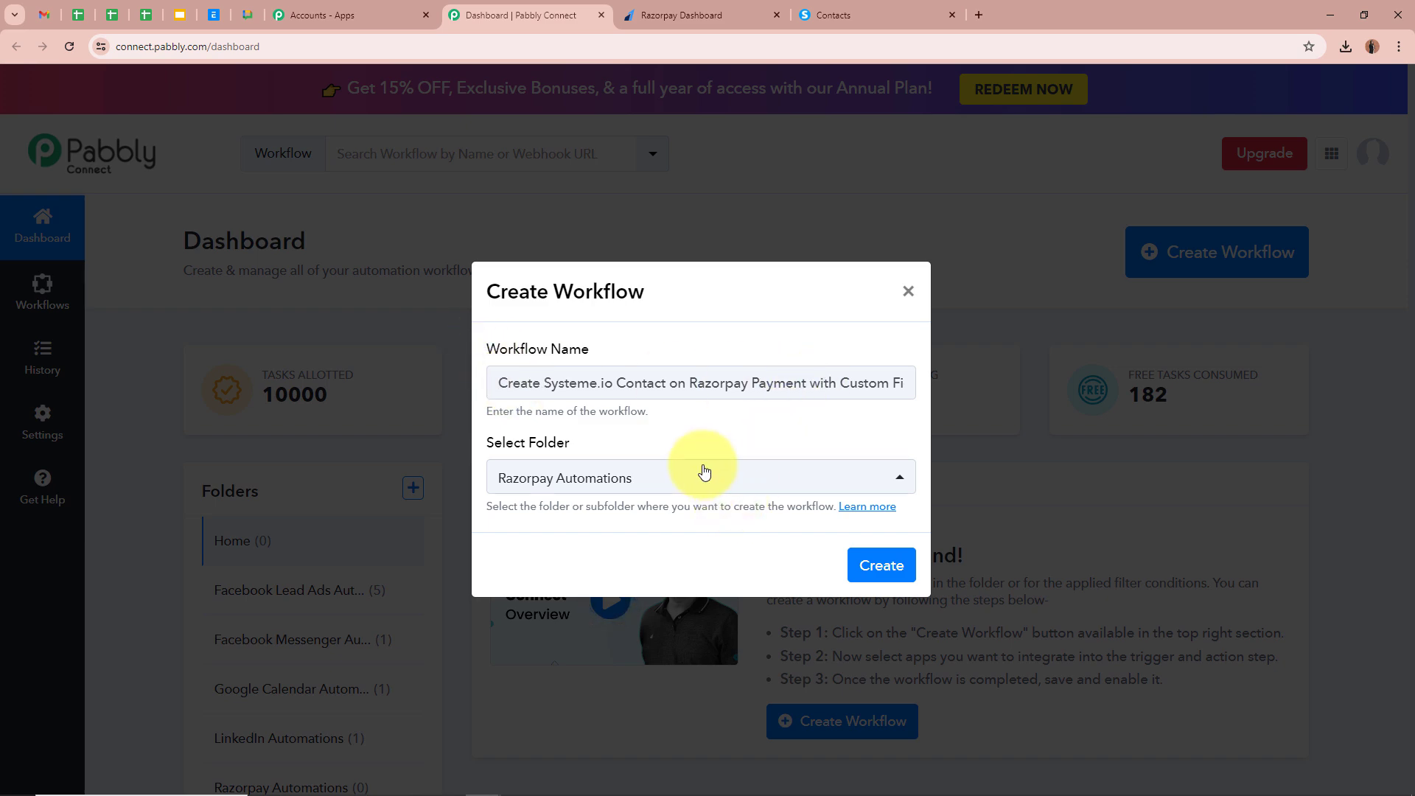
left_click(882, 565)
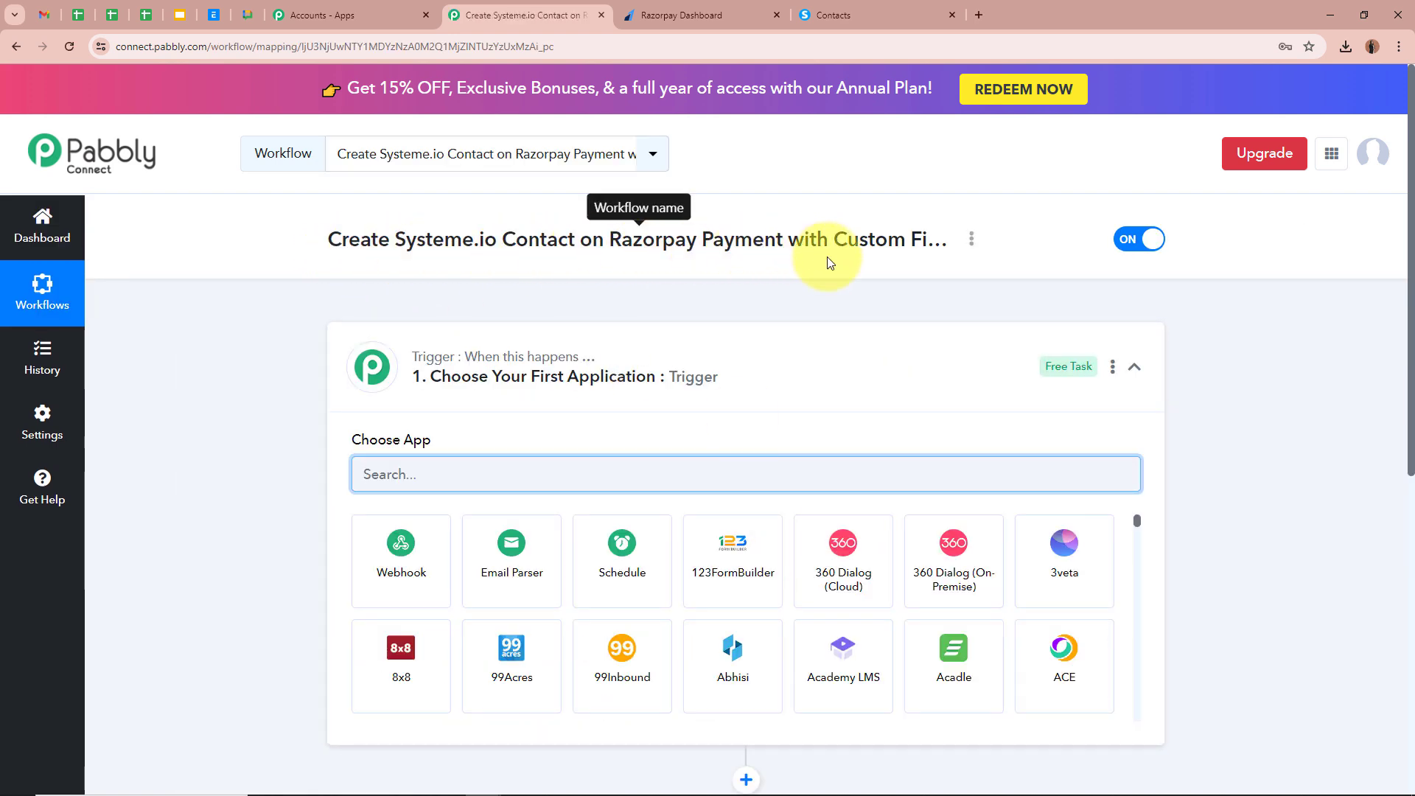
- Choose Razorpay (searched as 'Razor') as the trigger app with the Payment Captured event
left_click(876, 378)
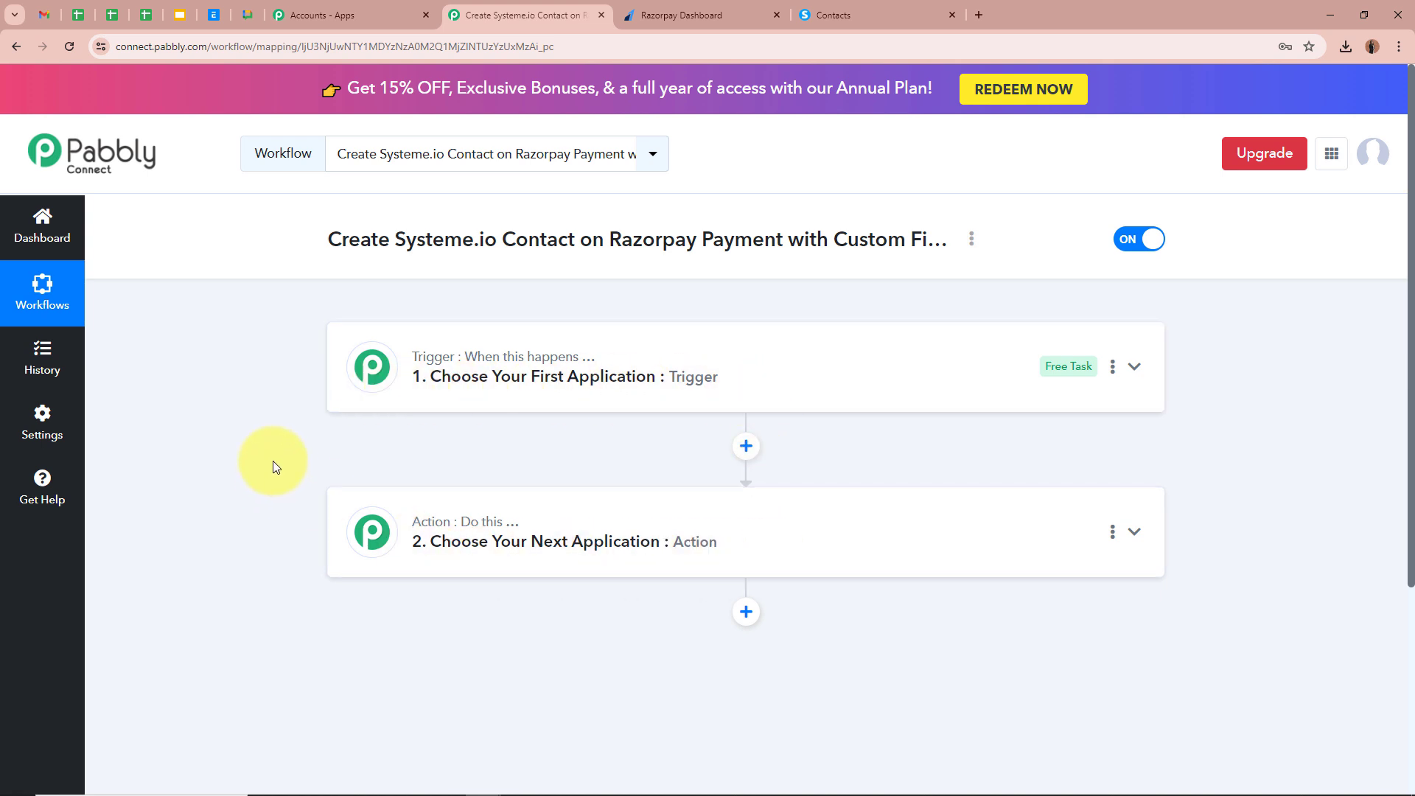
left_click(1134, 367)
left_click(532, 470)
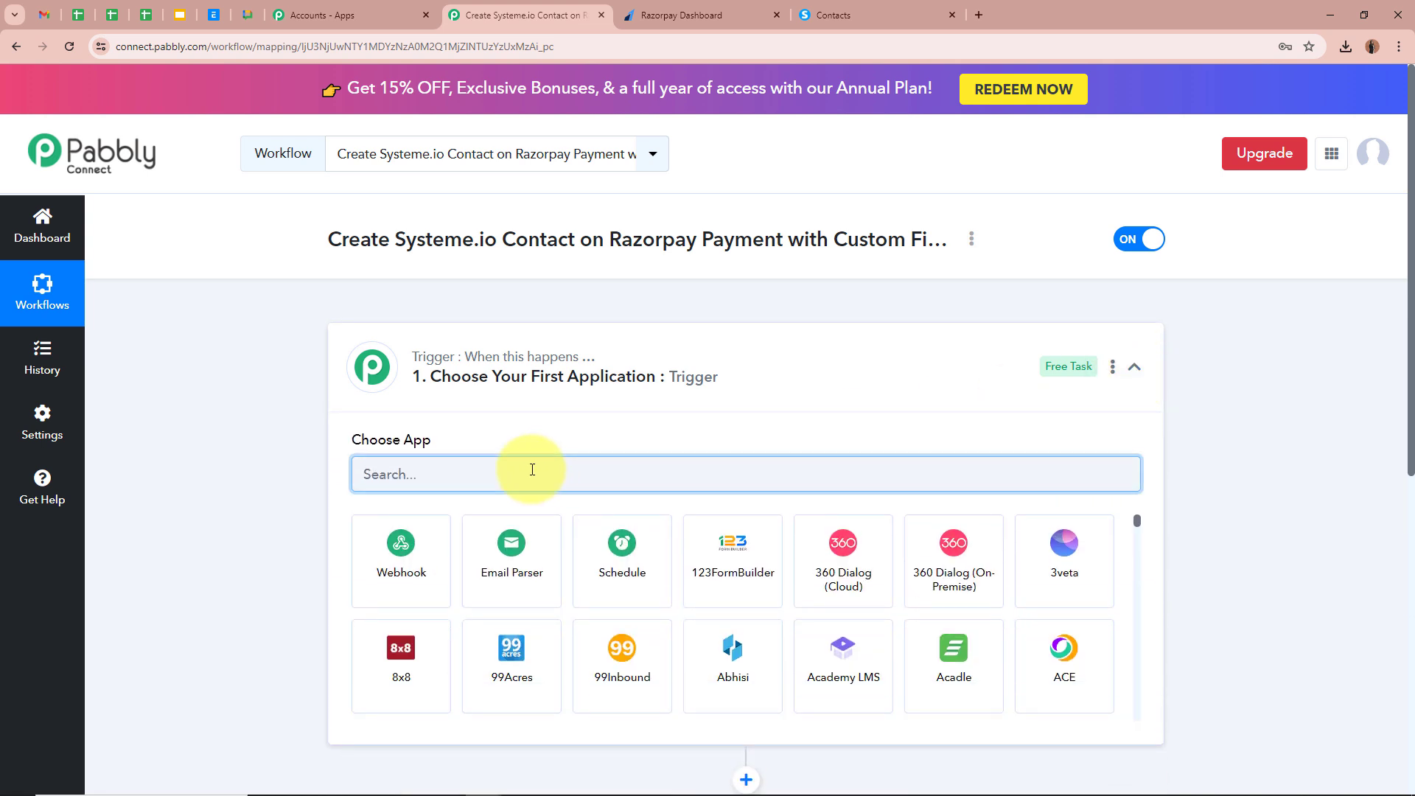
type("Ra")
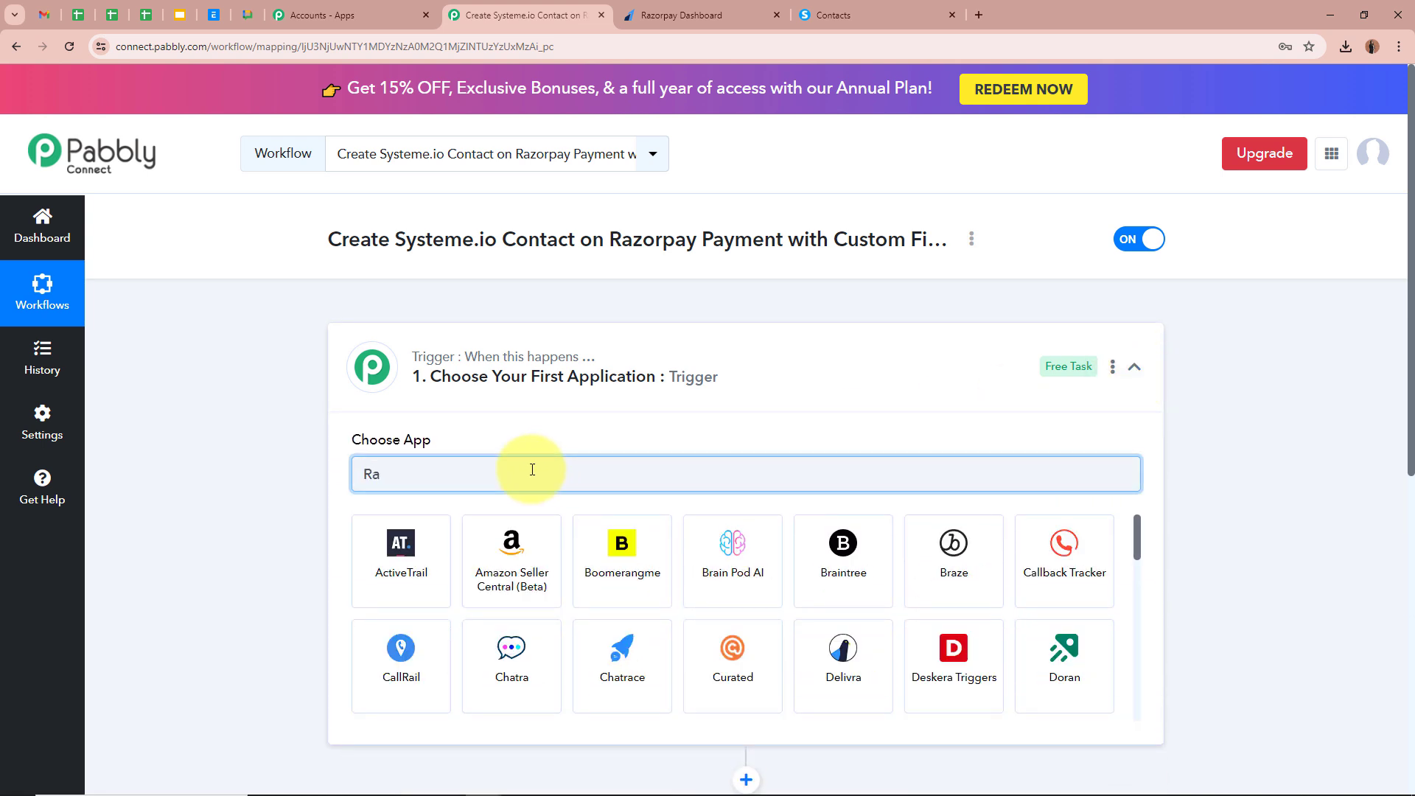
type("zor")
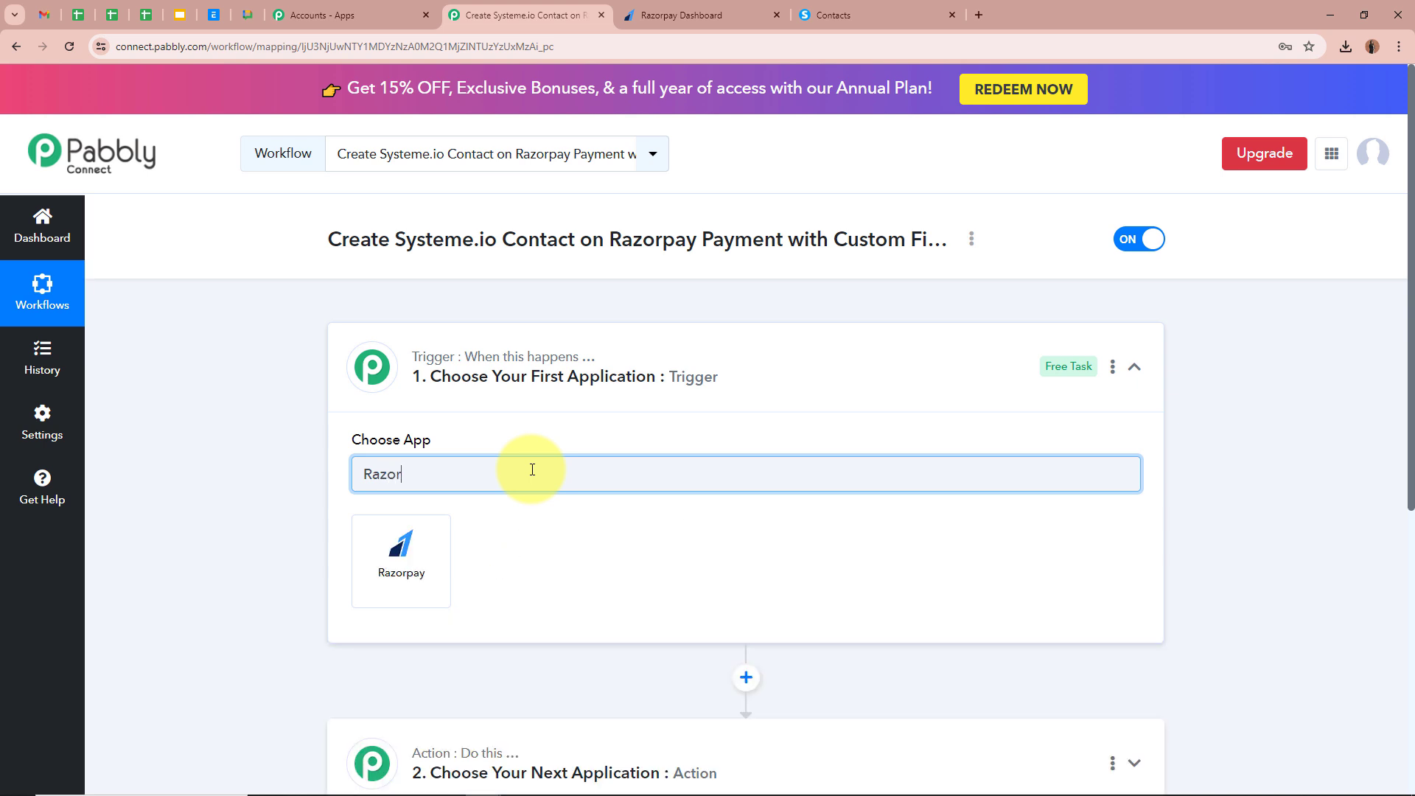
left_click(437, 565)
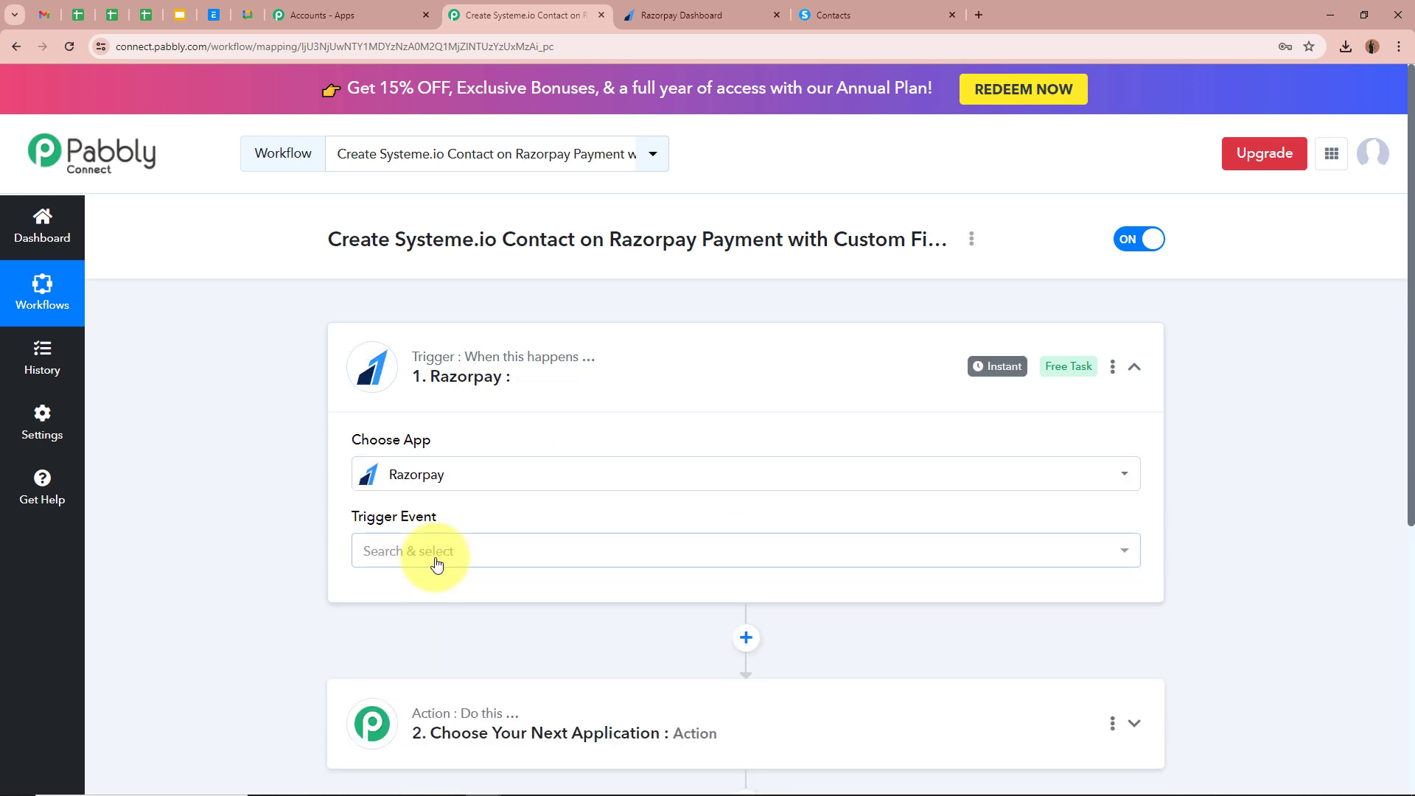
left_click(437, 565)
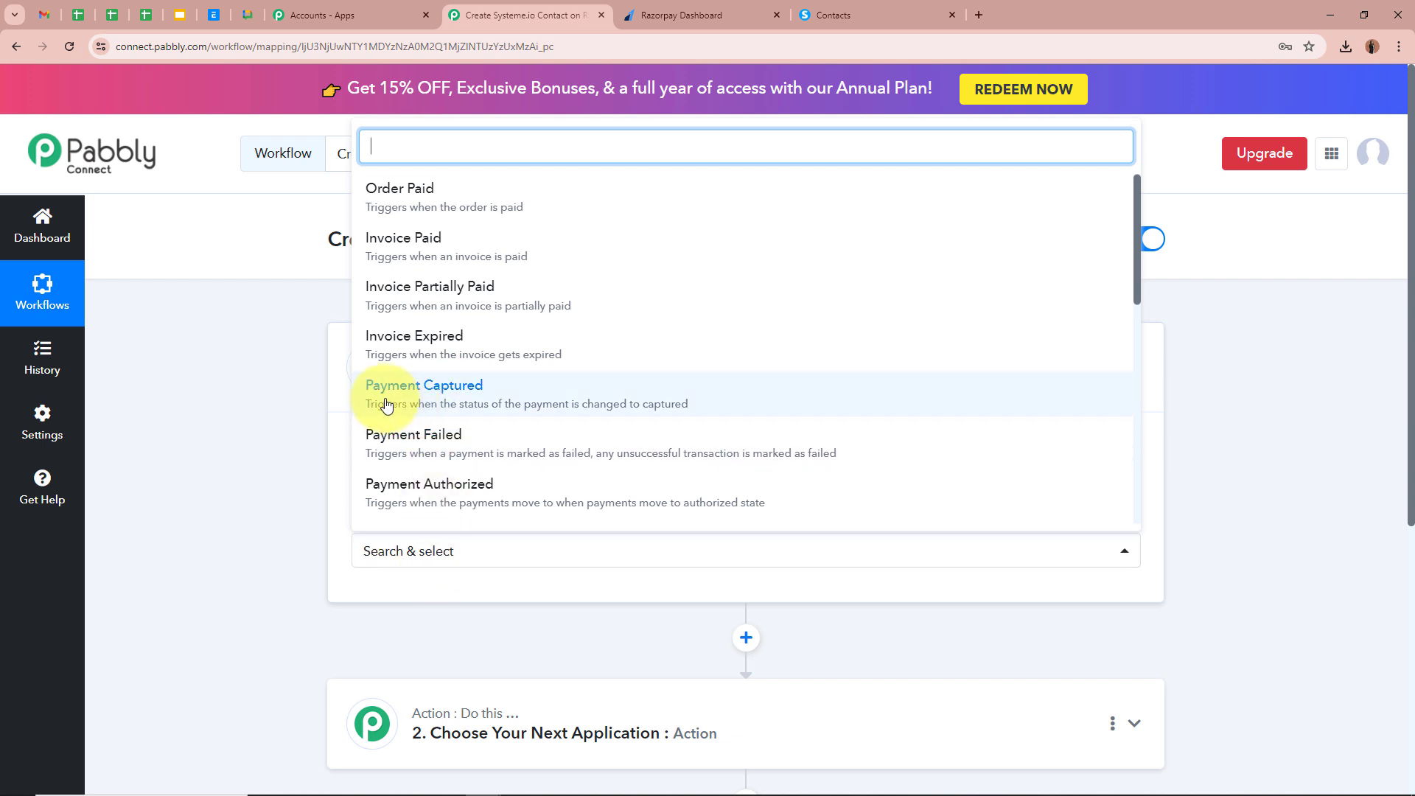
left_click(505, 401)
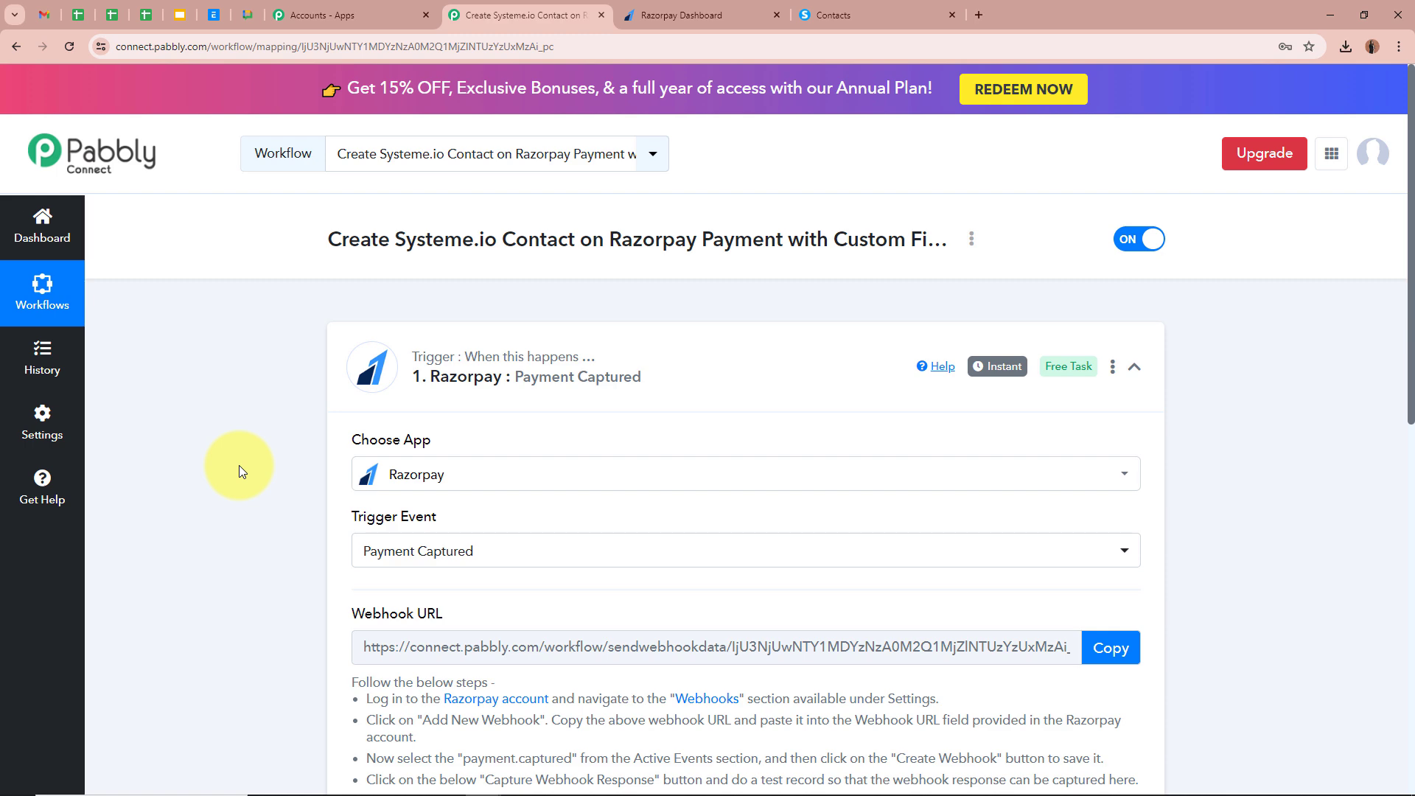
- Copy the trigger's webhook URL, start Capture Webhook Response, and move to the Razorpay Dashboard tab
scroll(239, 466, "down", 4)
scroll(238, 466, "up", 3)
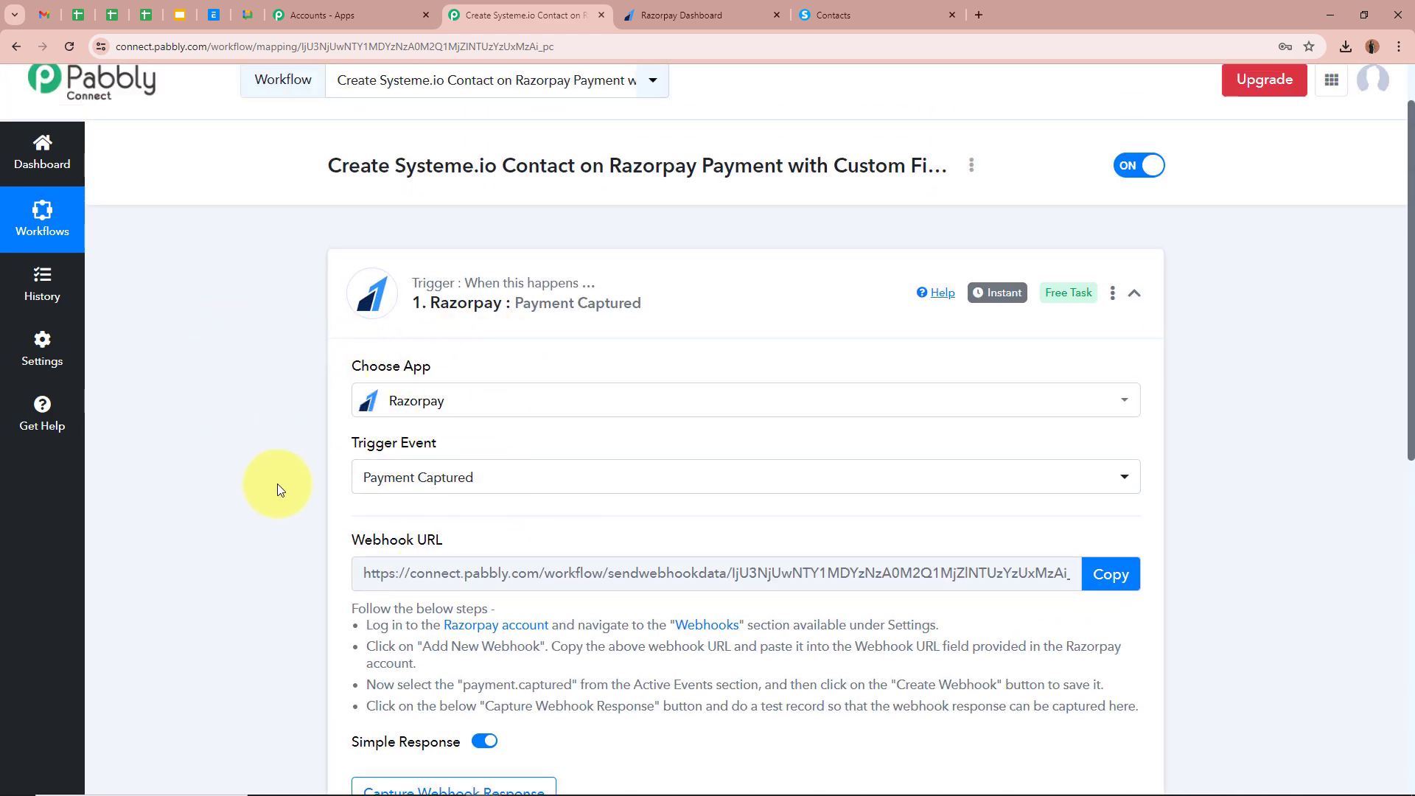
scroll(258, 449, "down", 2)
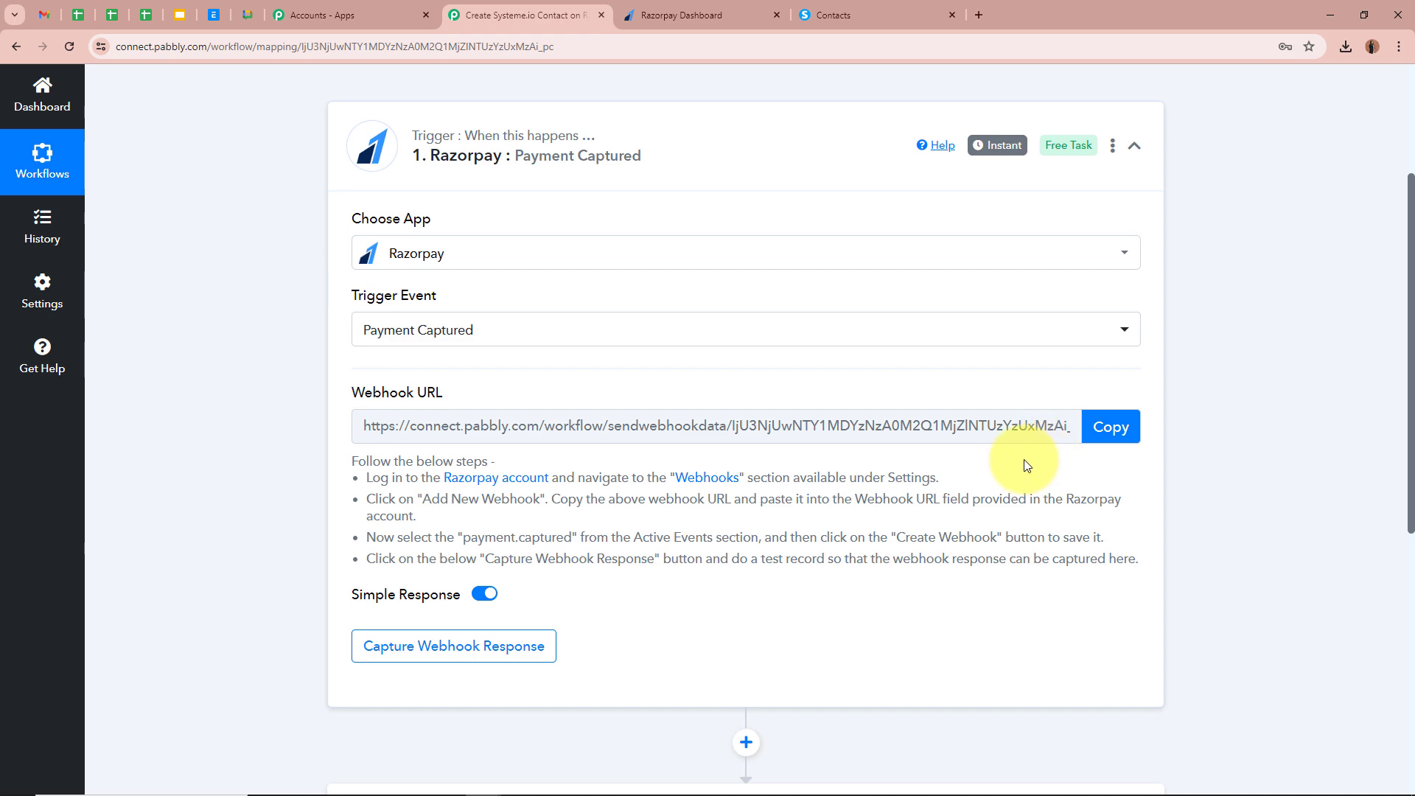
left_click(1112, 430)
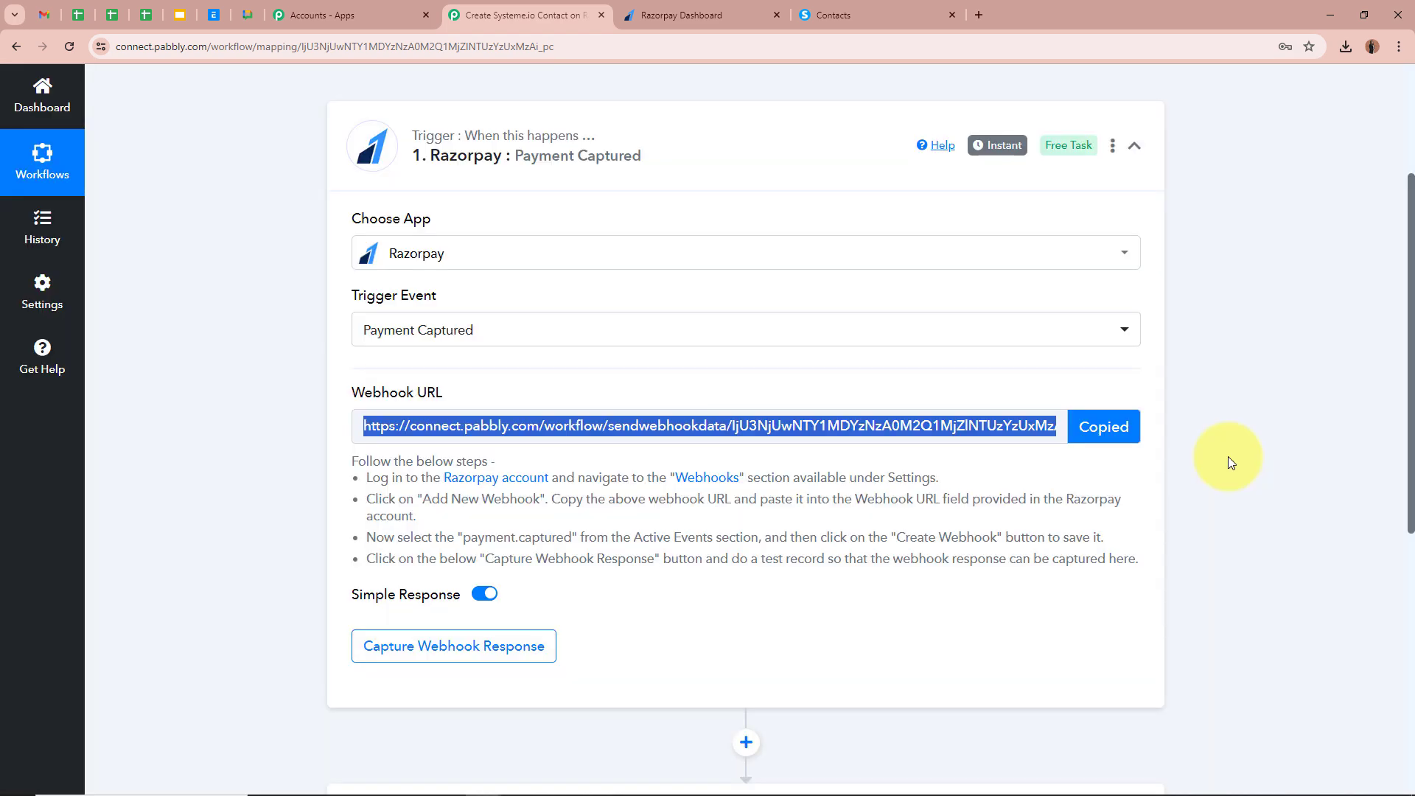
left_click_drag(352, 458, 1122, 539)
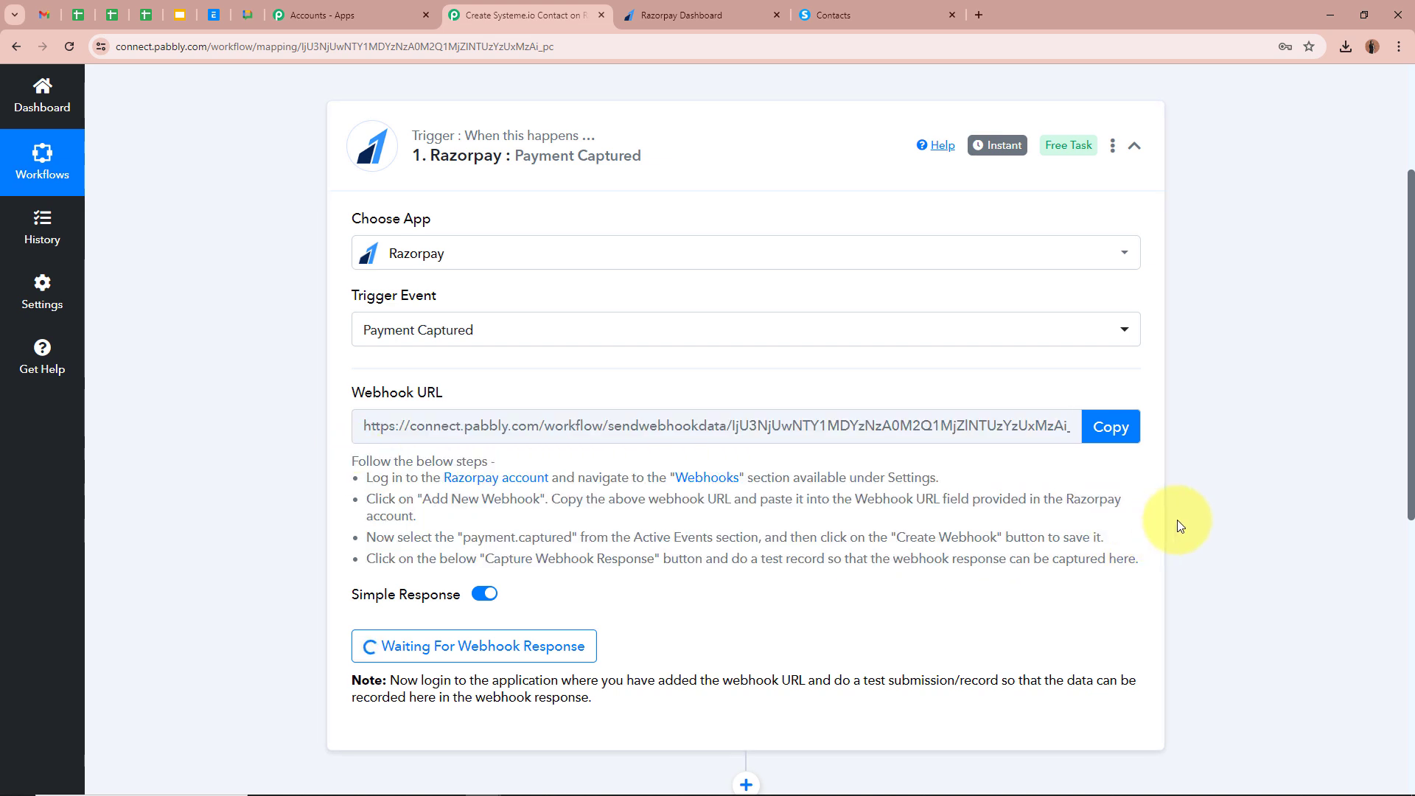
left_click(687, 14)
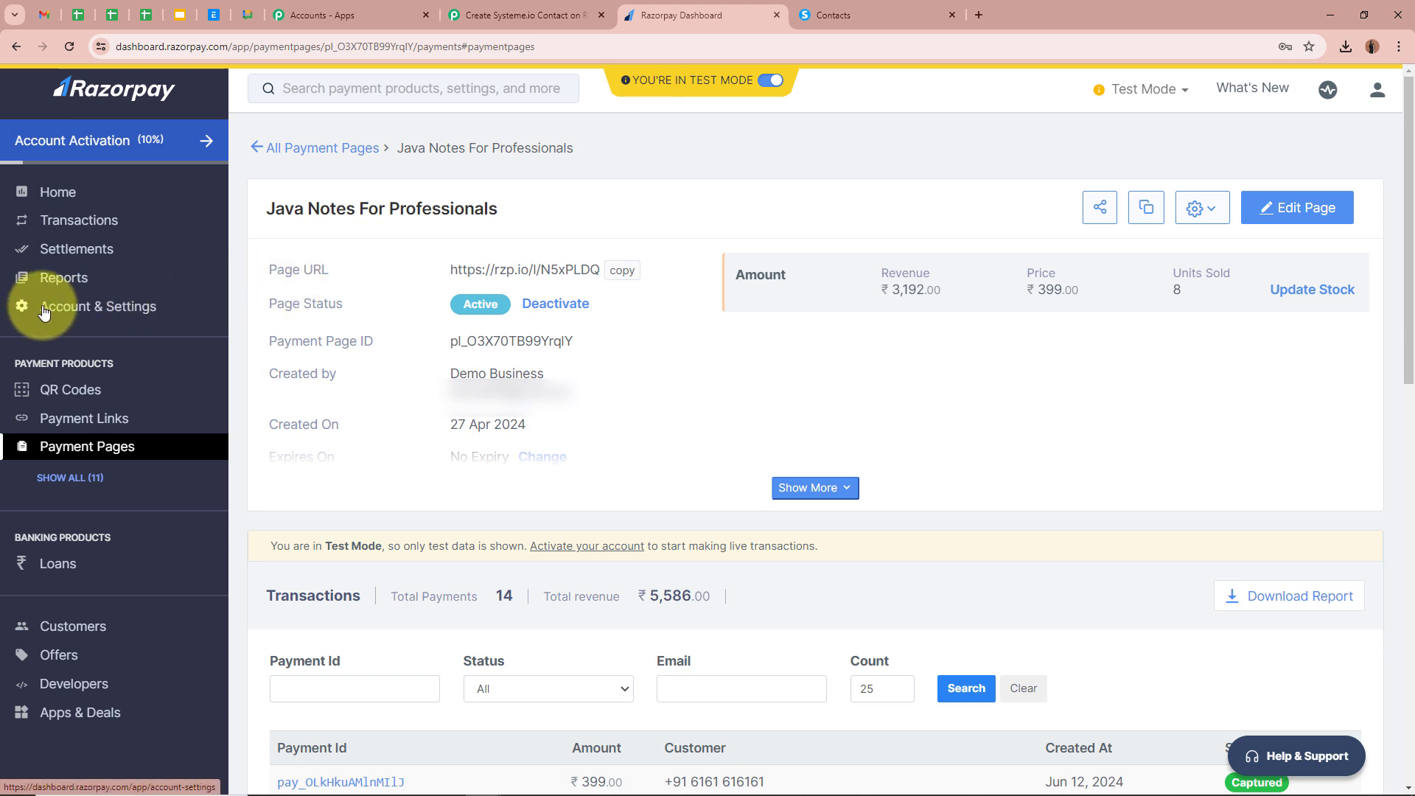
- In Account & Settings > Webhooks, add a new webhook with the pasted Pabbly URL
left_click(157, 311)
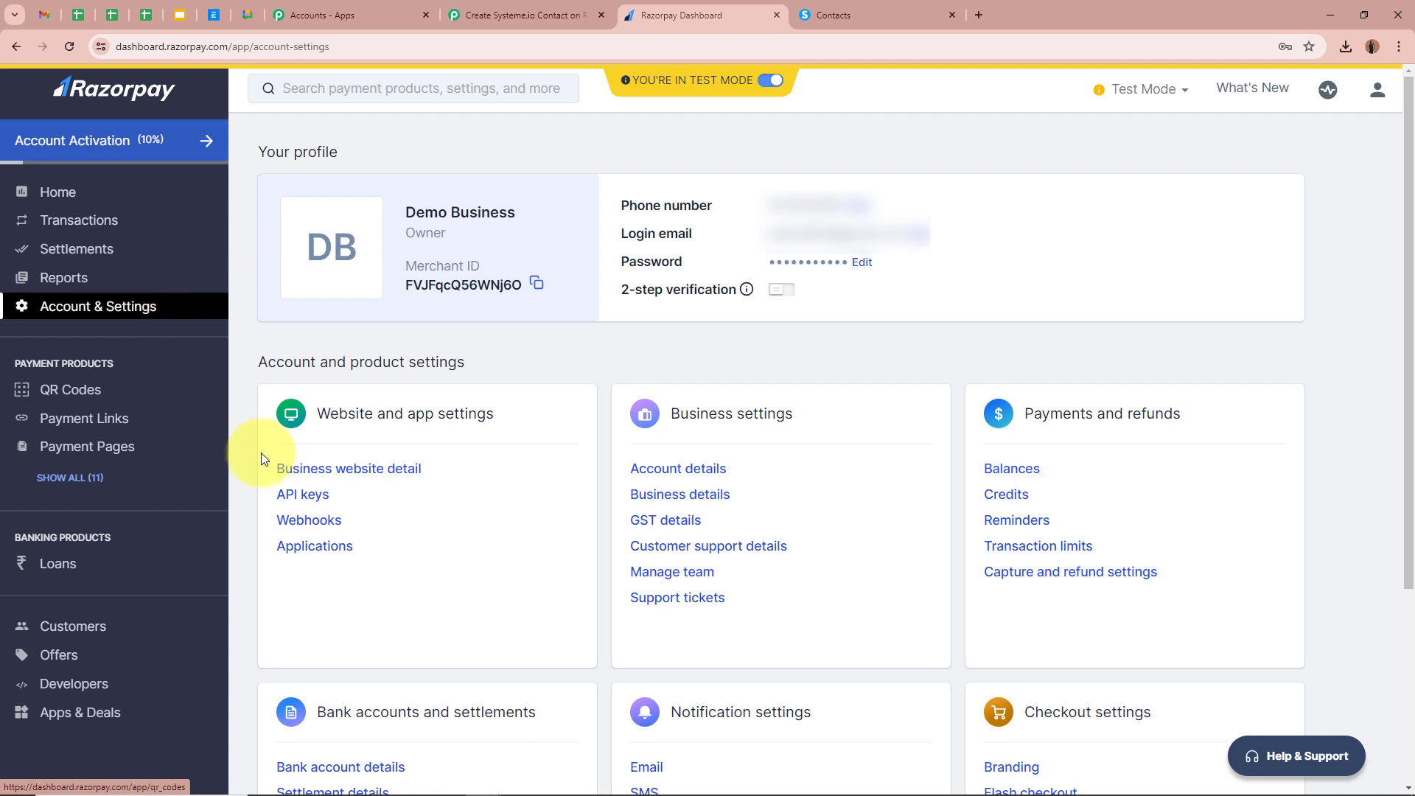
left_click(302, 530)
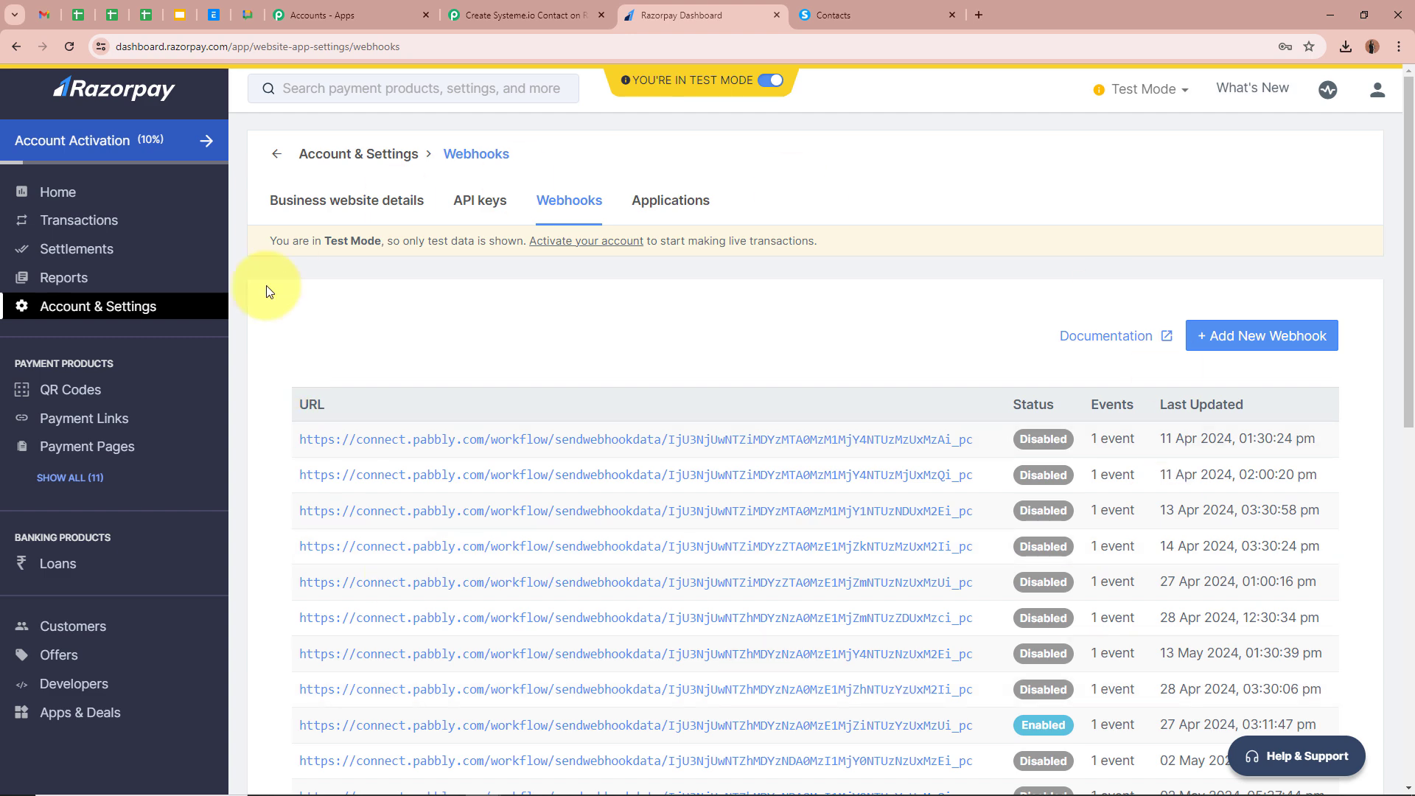
left_click(1304, 359)
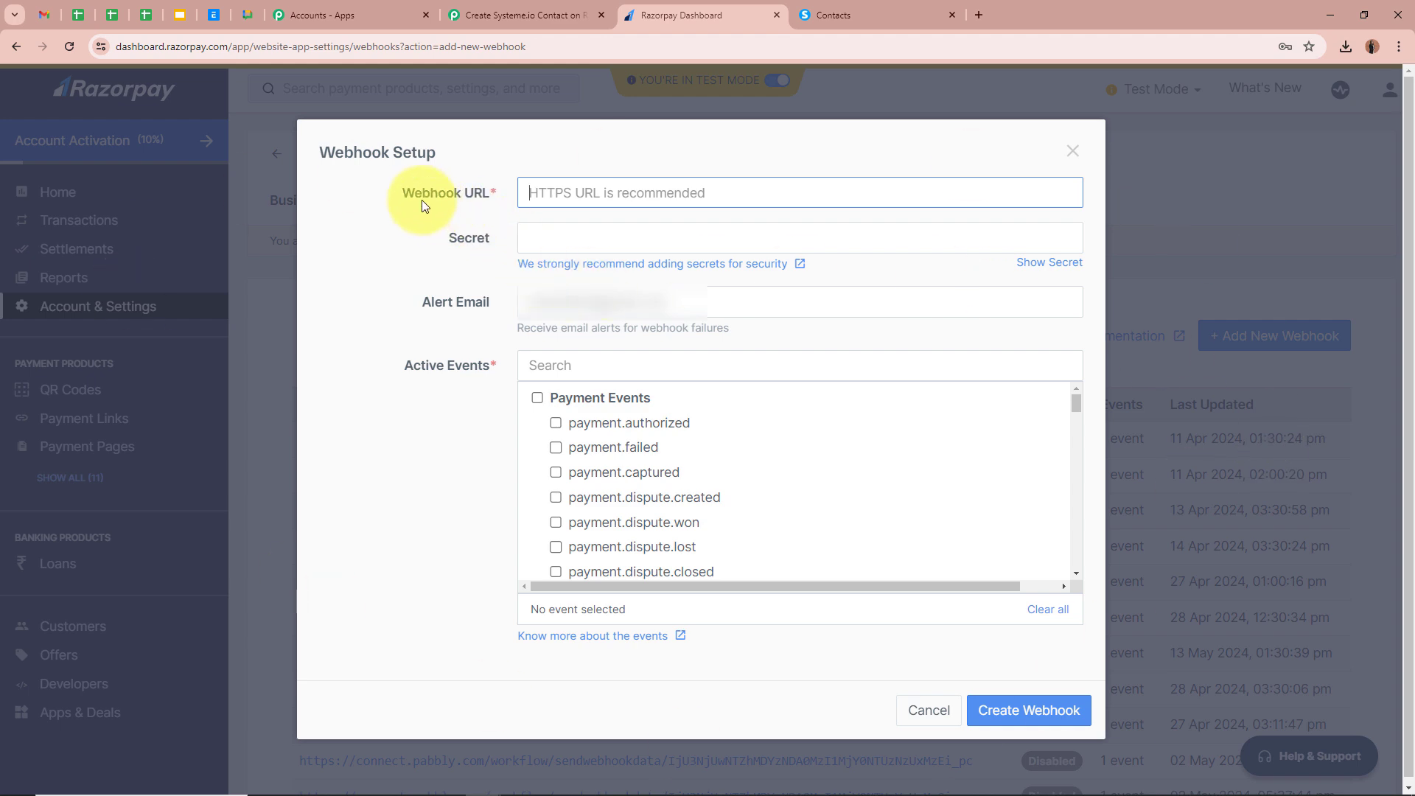
key("ctrl+v")
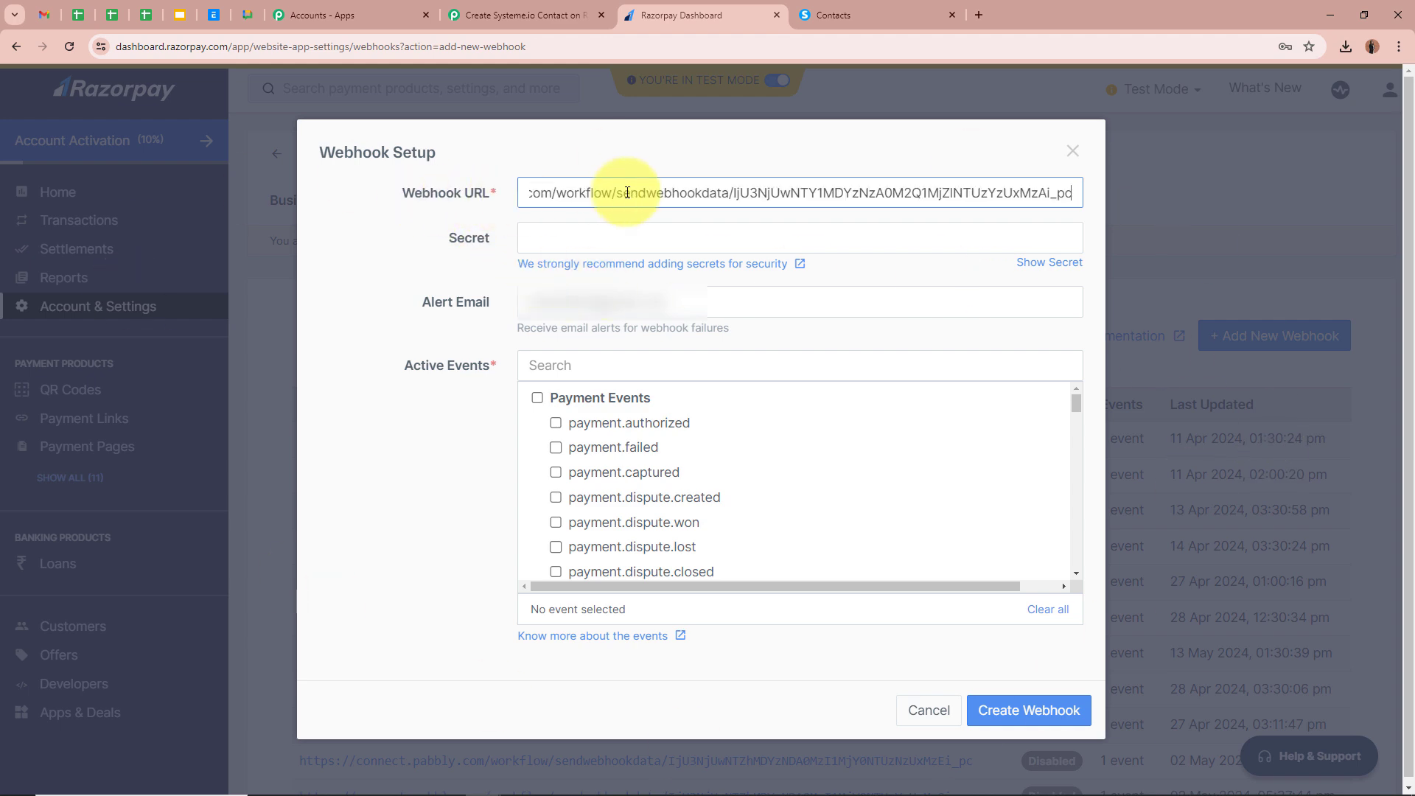
left_click(329, 429)
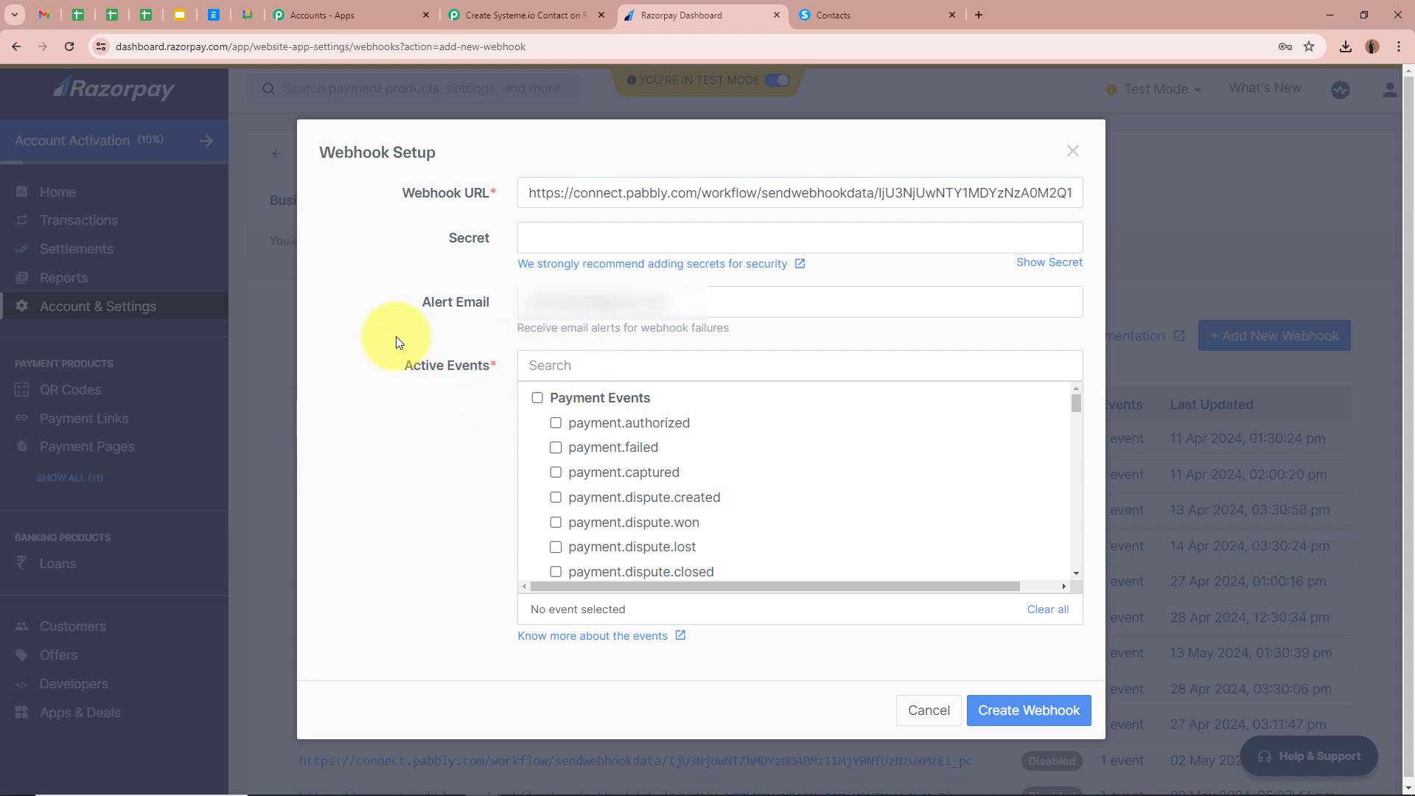
- Subscribe the webhook to payment.captured, save it, and dismiss the test mode tip
left_click(538, 15)
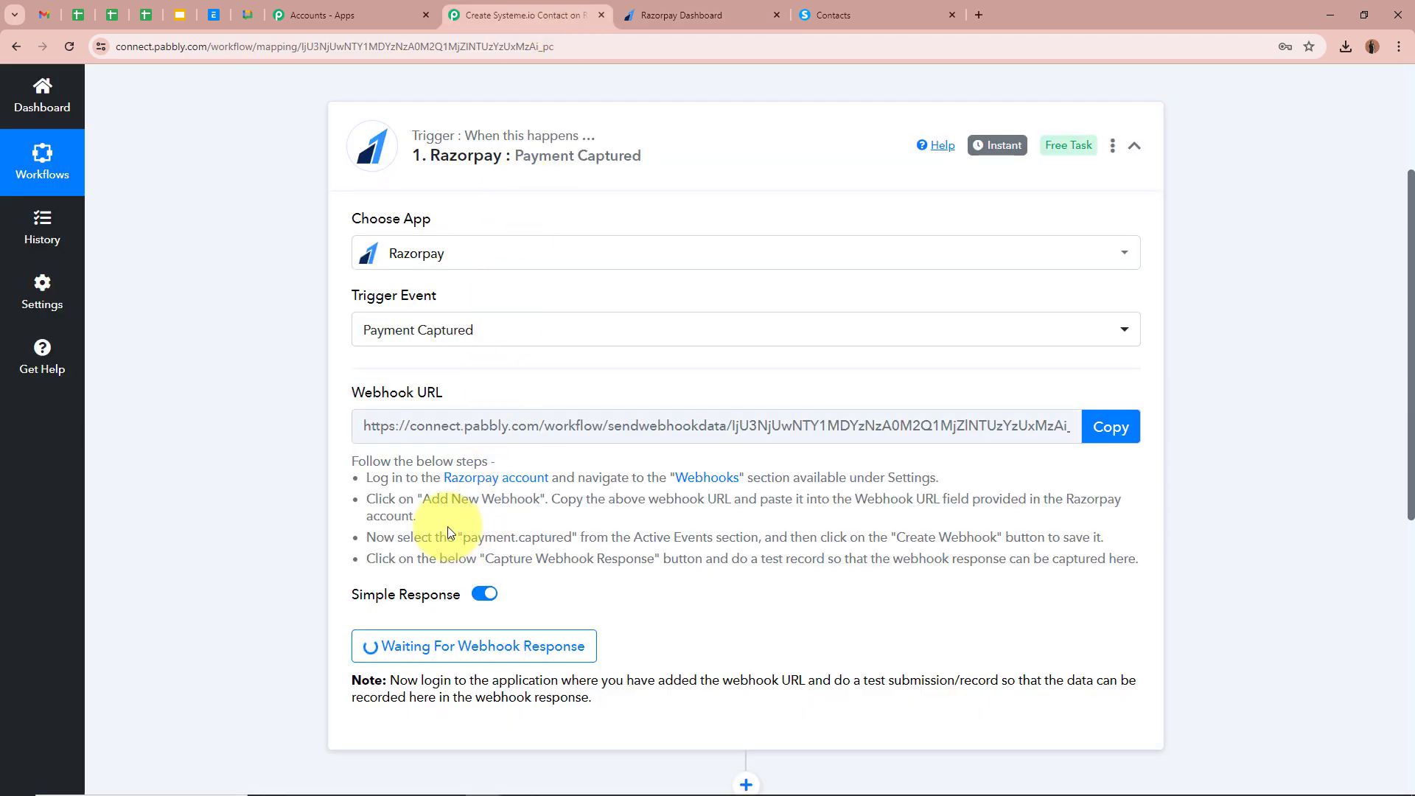
left_click_drag(462, 537, 615, 538)
left_click(615, 538)
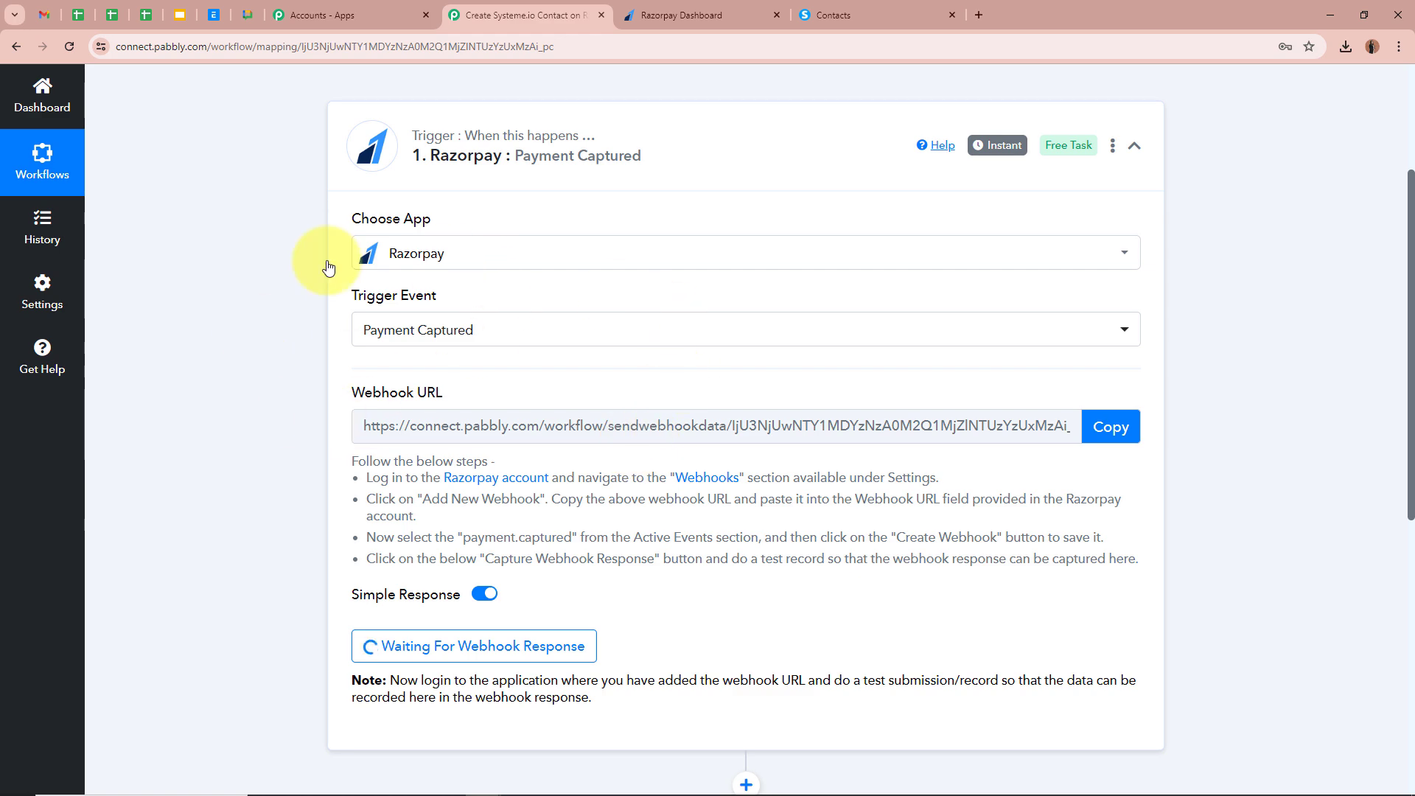
left_click(704, 11)
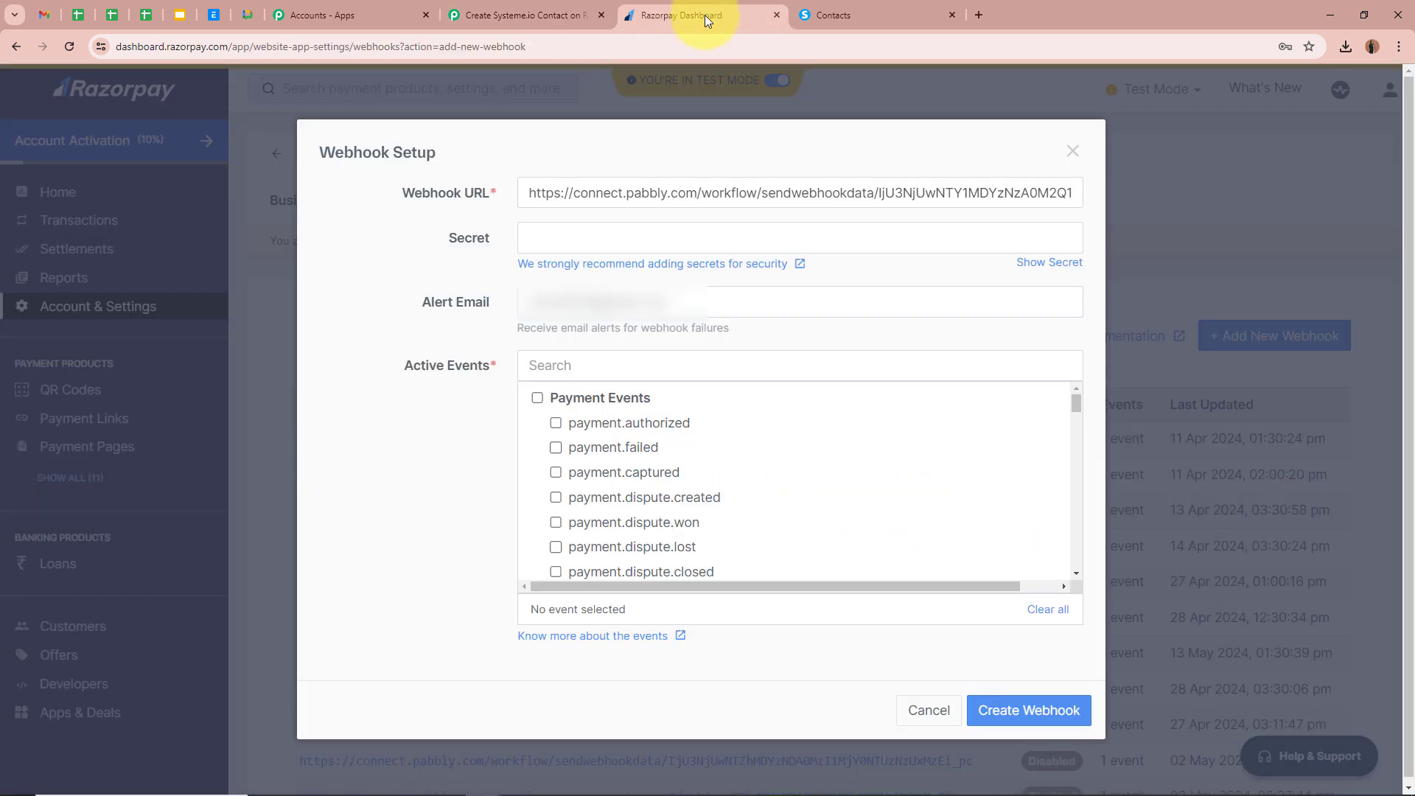
left_click(558, 474)
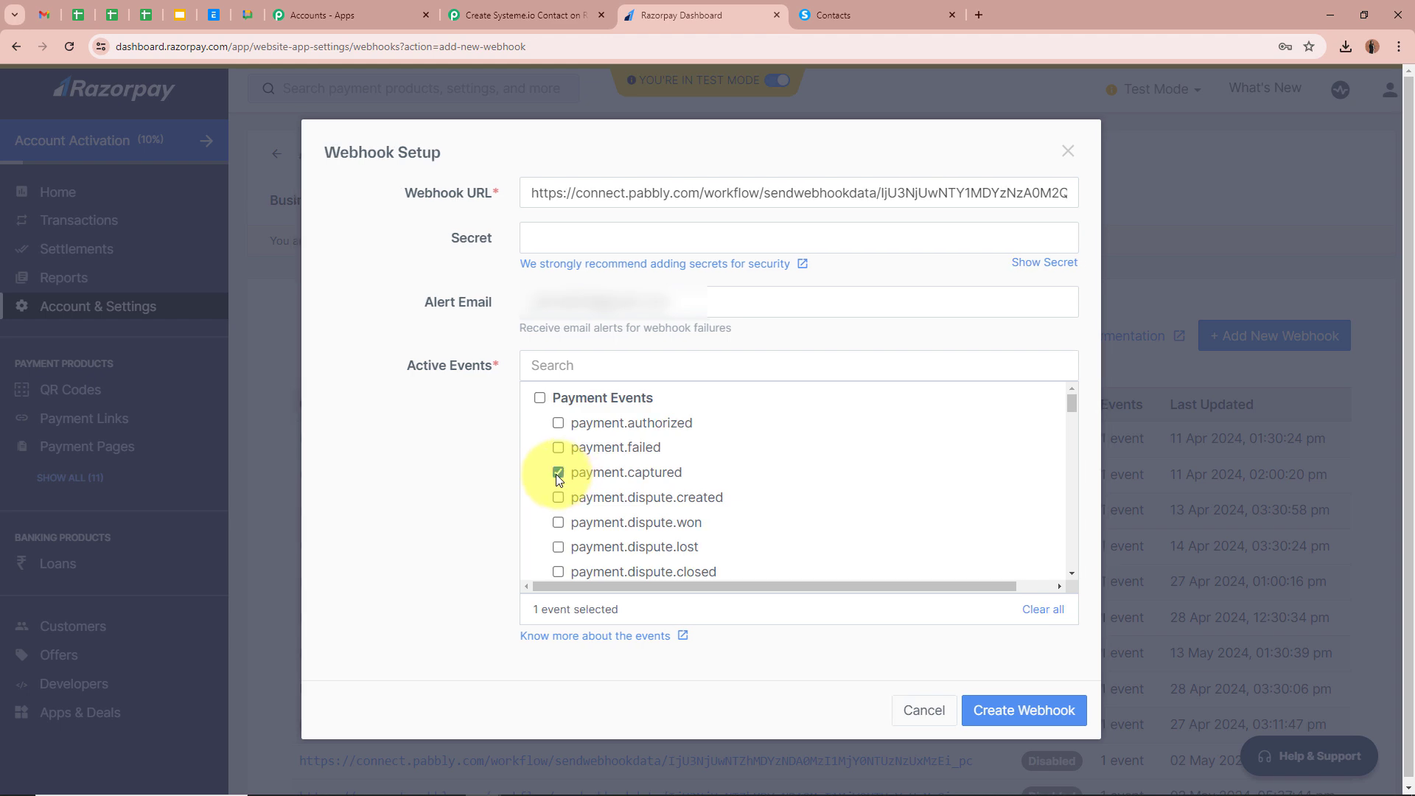
left_click(1026, 710)
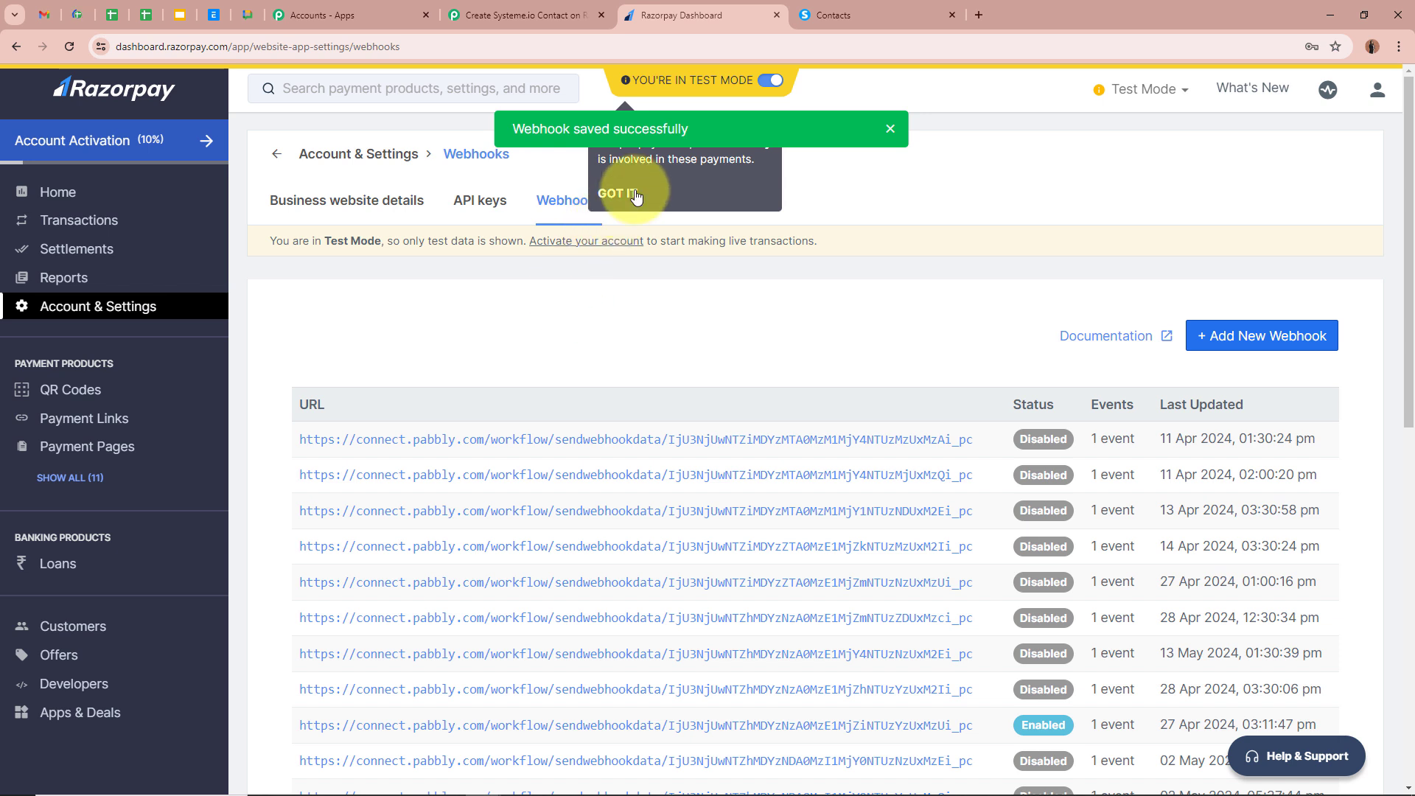
left_click(617, 197)
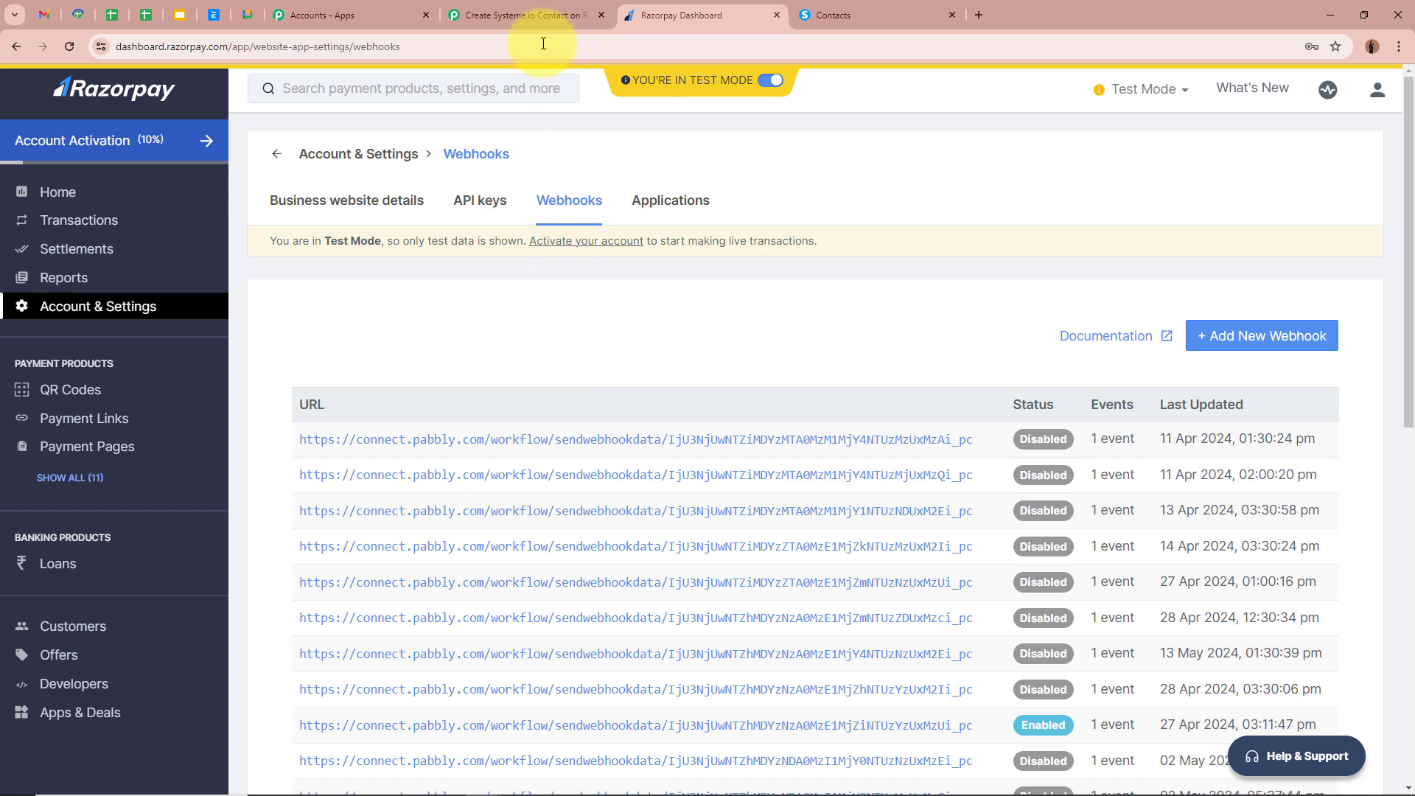
left_click(533, 16)
scroll(221, 431, "down", 3)
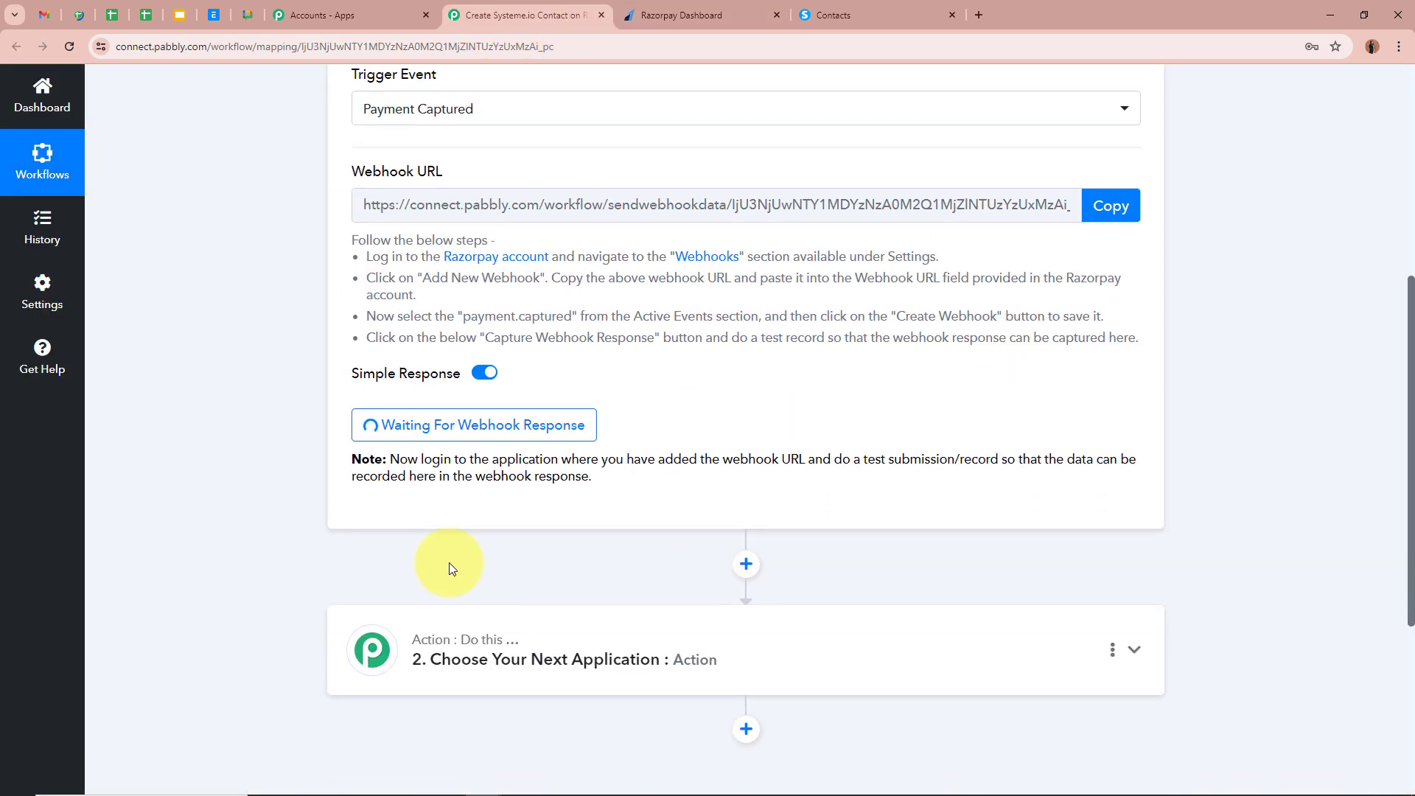
scroll(232, 452, "up", 6)
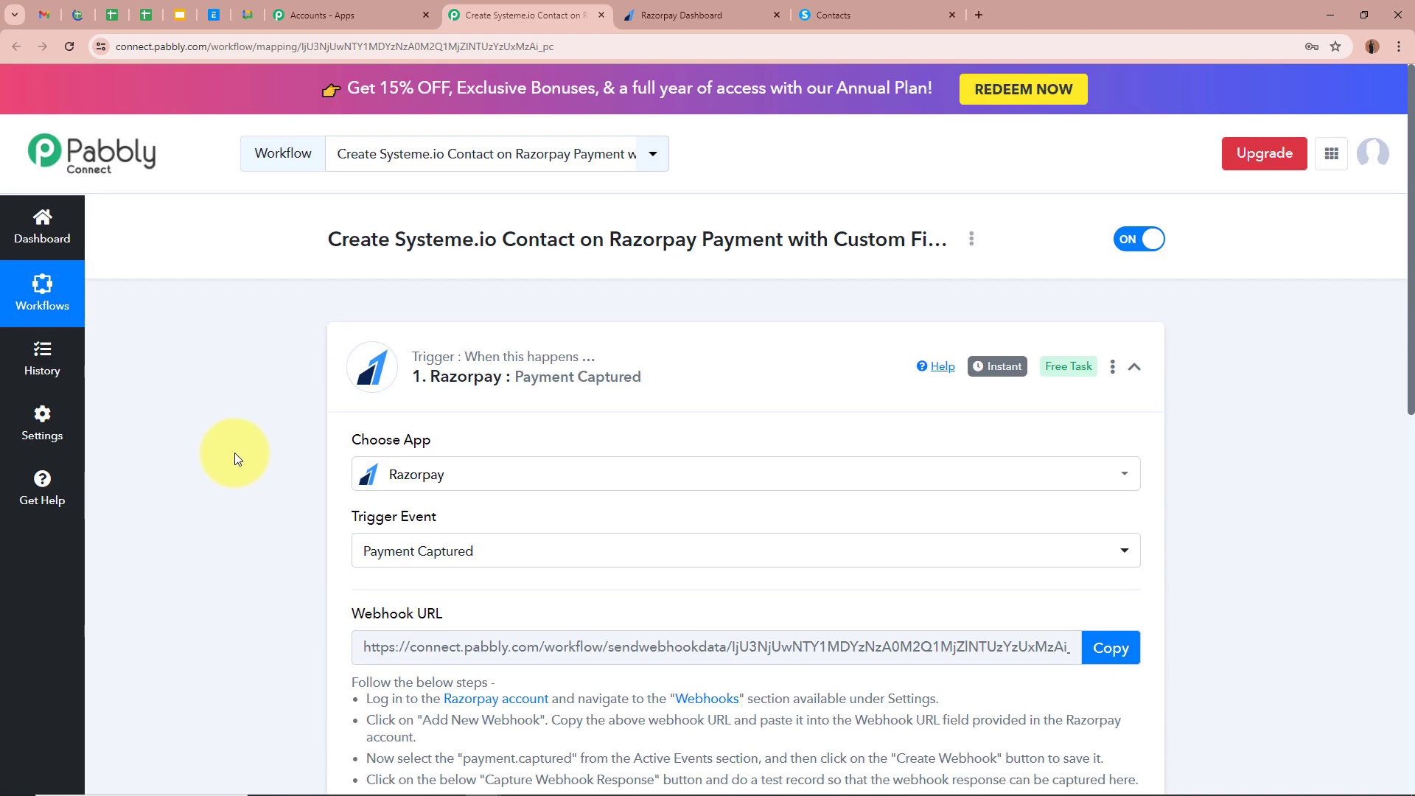
scroll(235, 452, "down", 4)
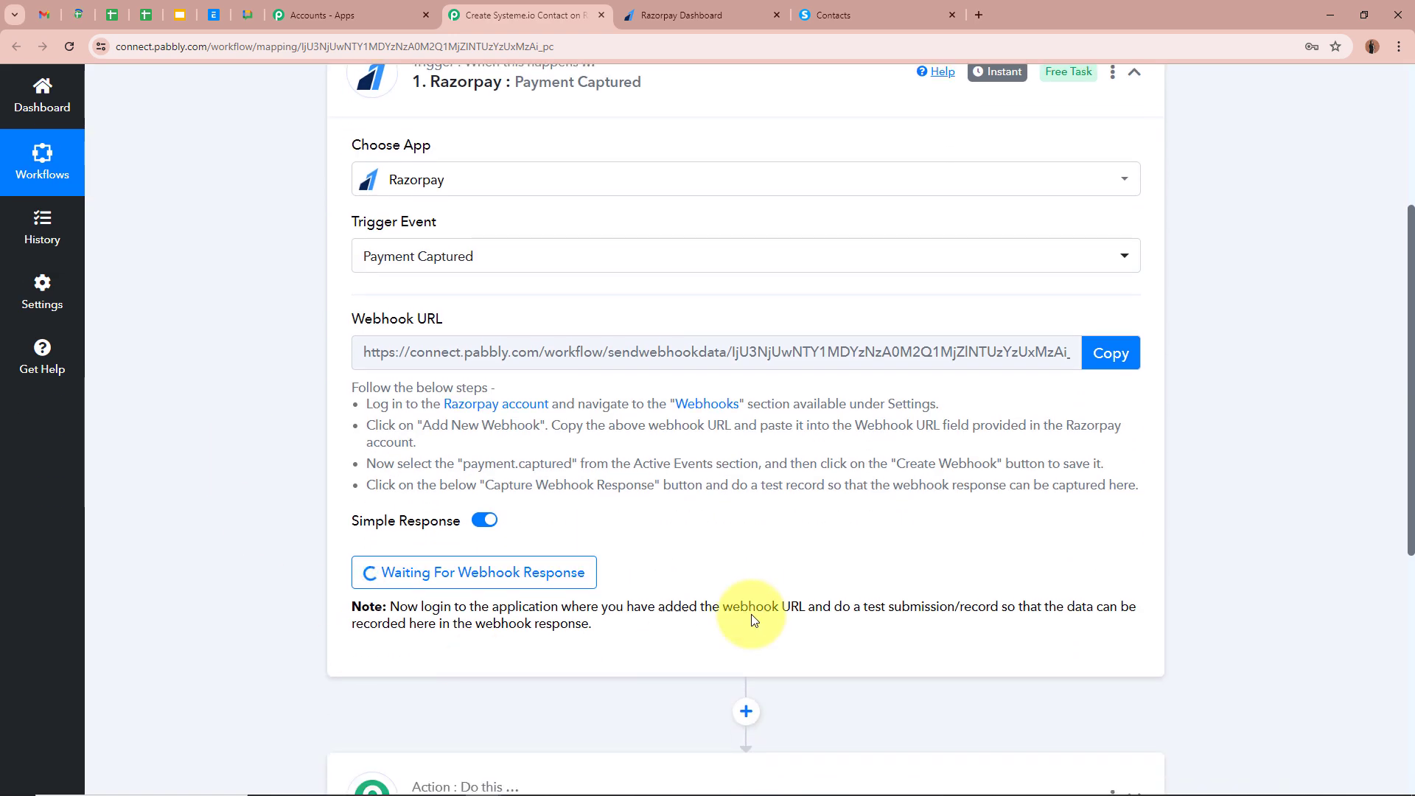
scroll(215, 471, "up", 4)
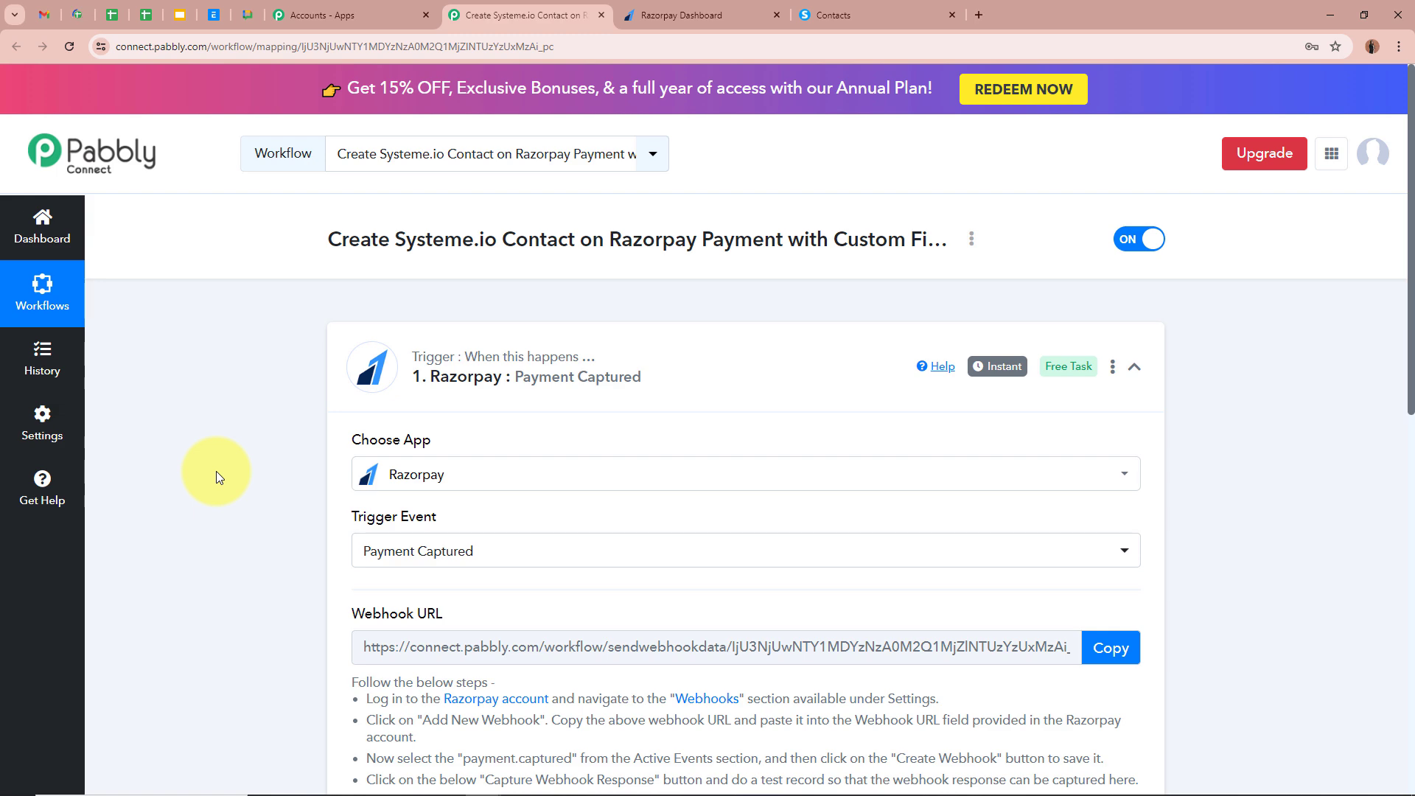
left_click(706, 7)
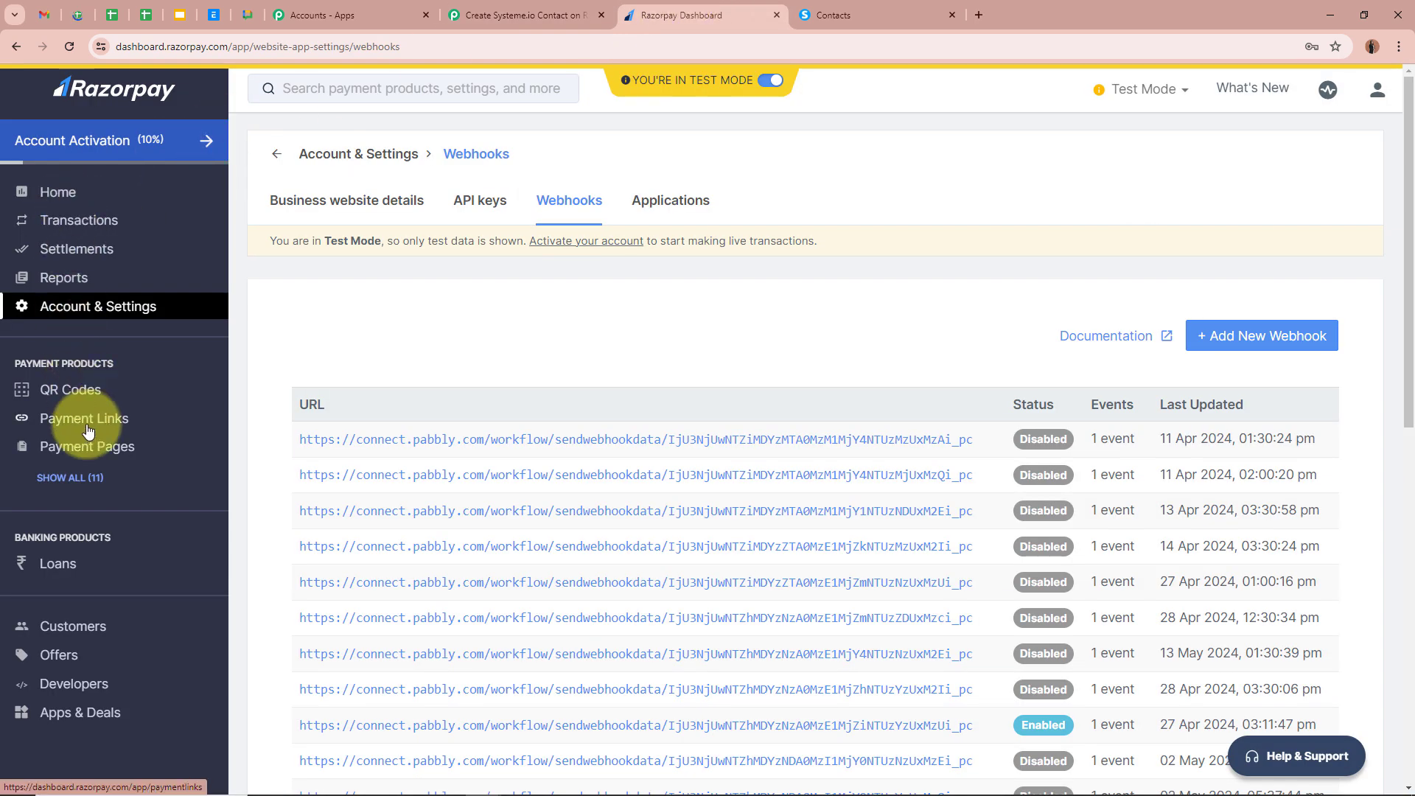
- Copy the Page URL of the Java Notes For Professionals payment page, then open a new tab
left_click(88, 460)
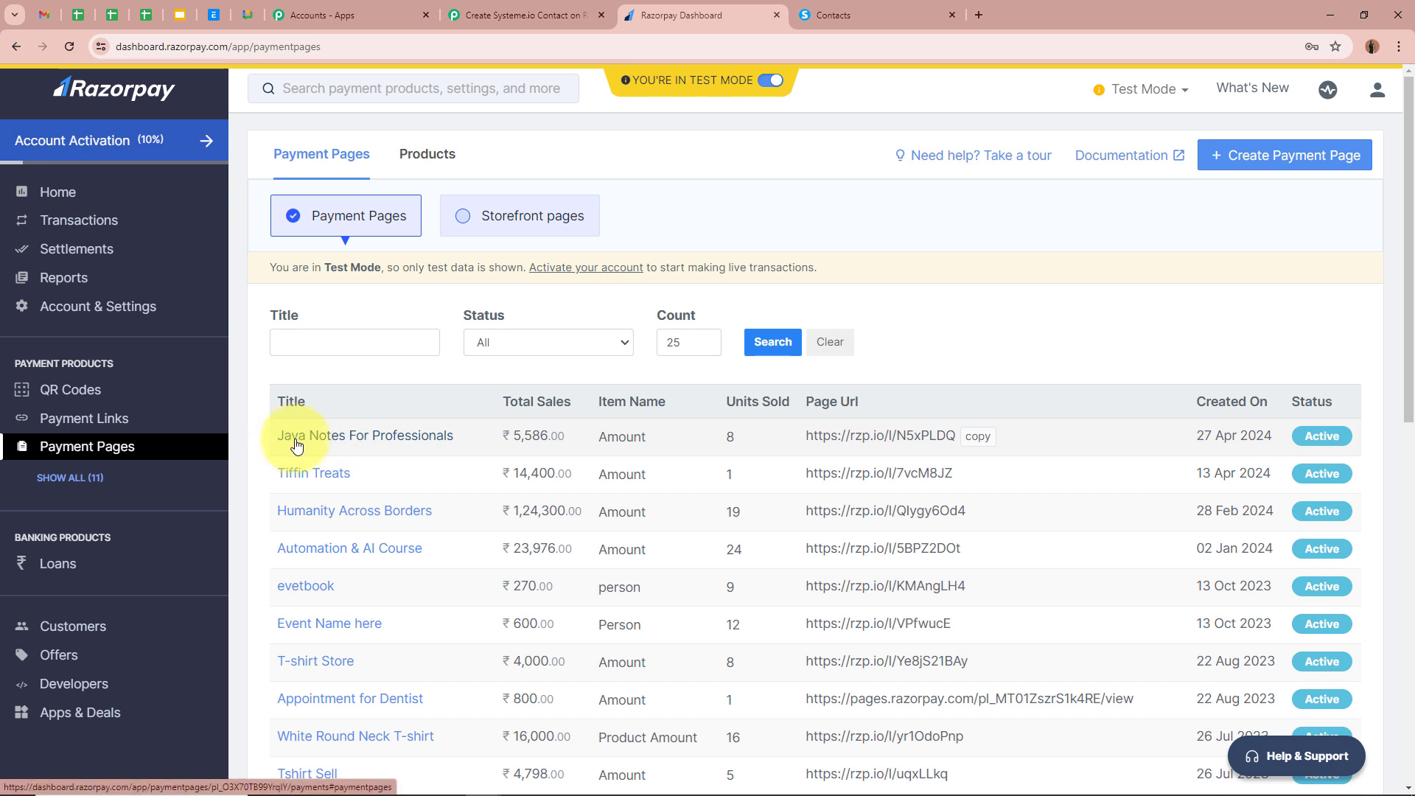
left_click(421, 441)
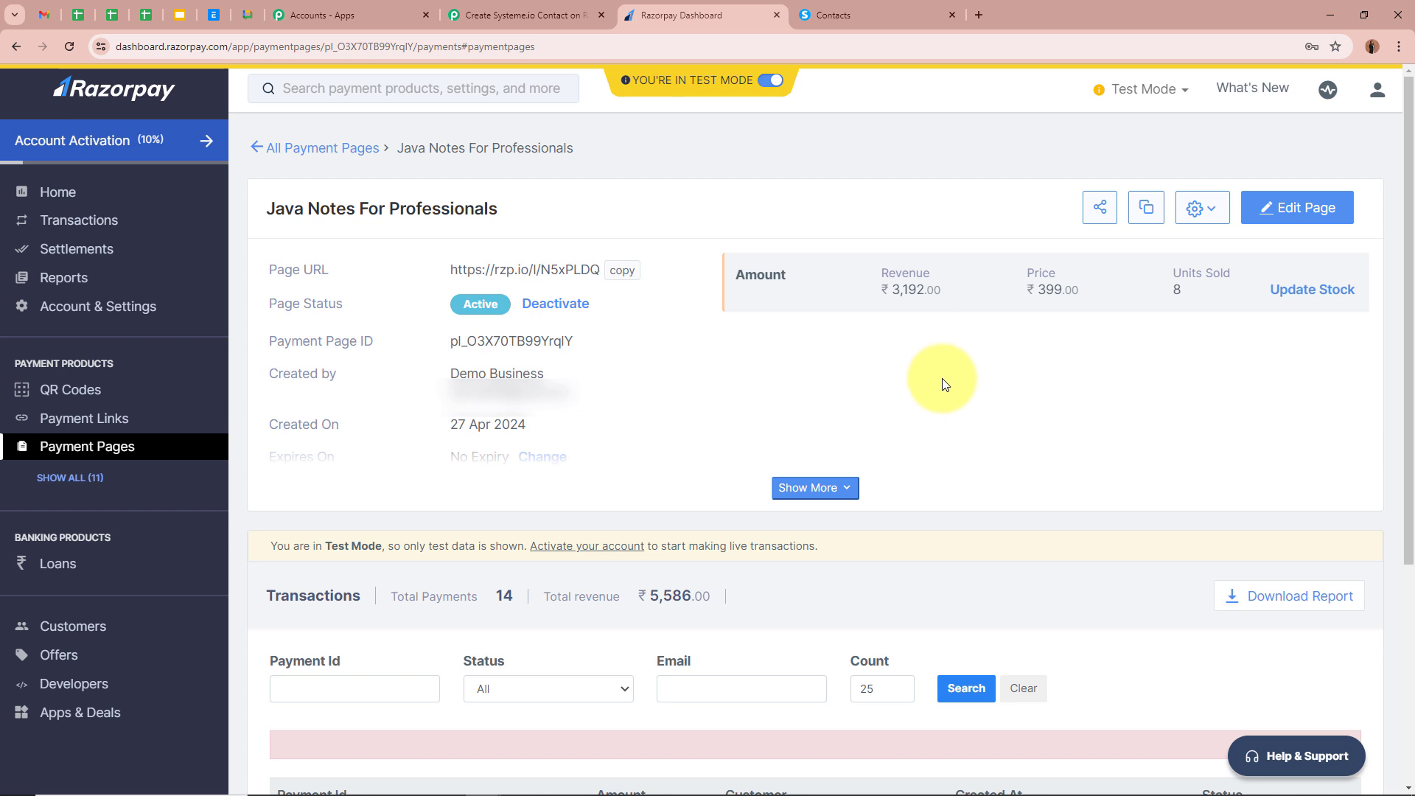
mouse_move(619, 90)
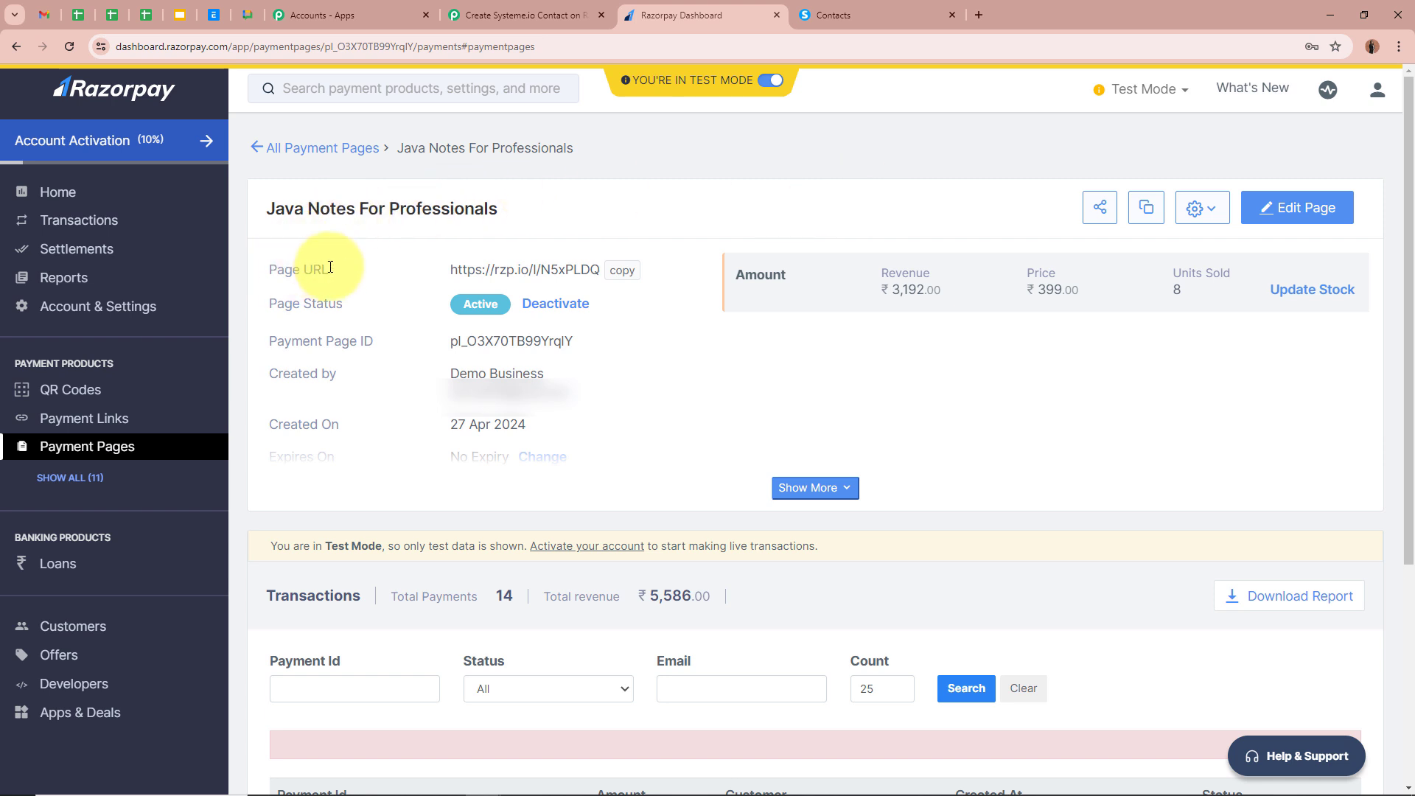
left_click(634, 273)
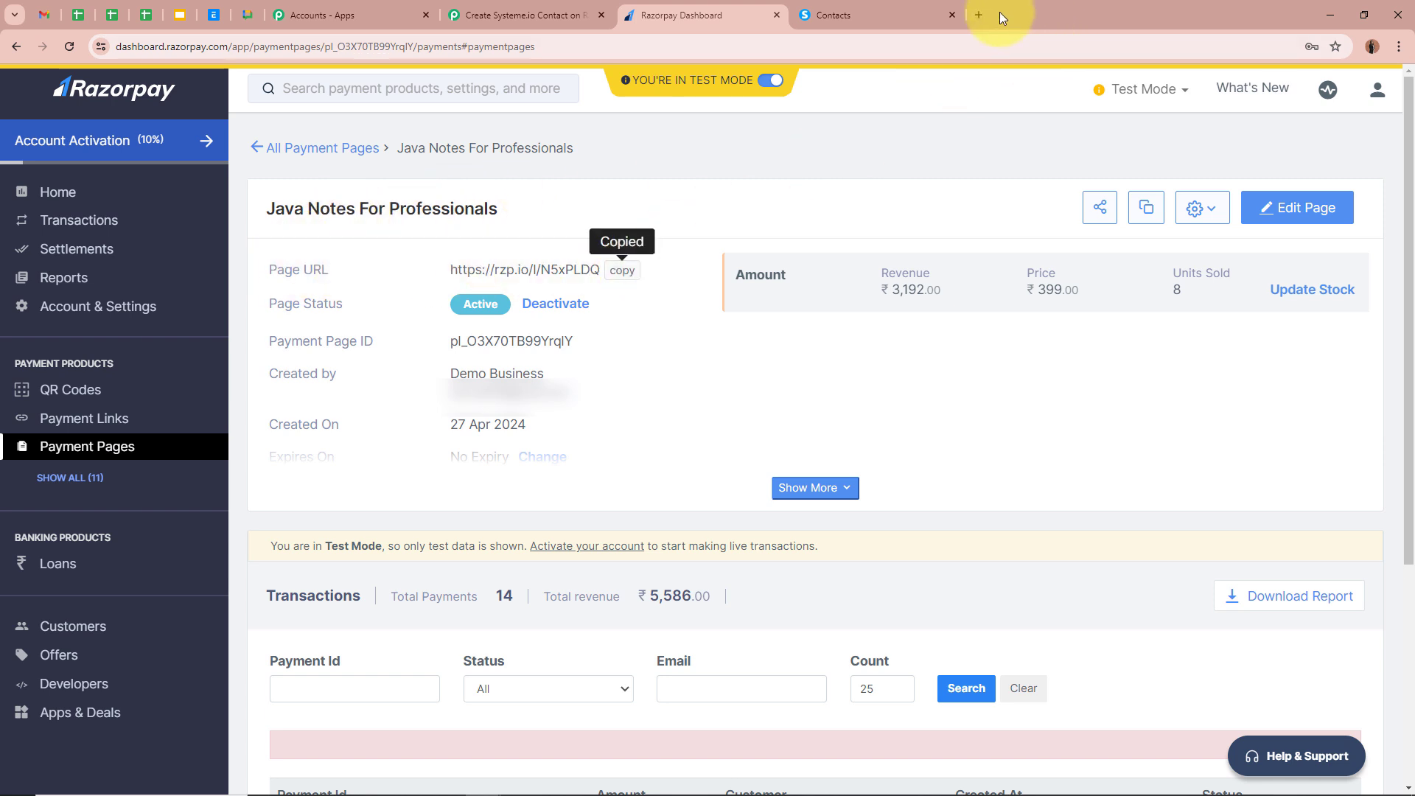
left_click(980, 15)
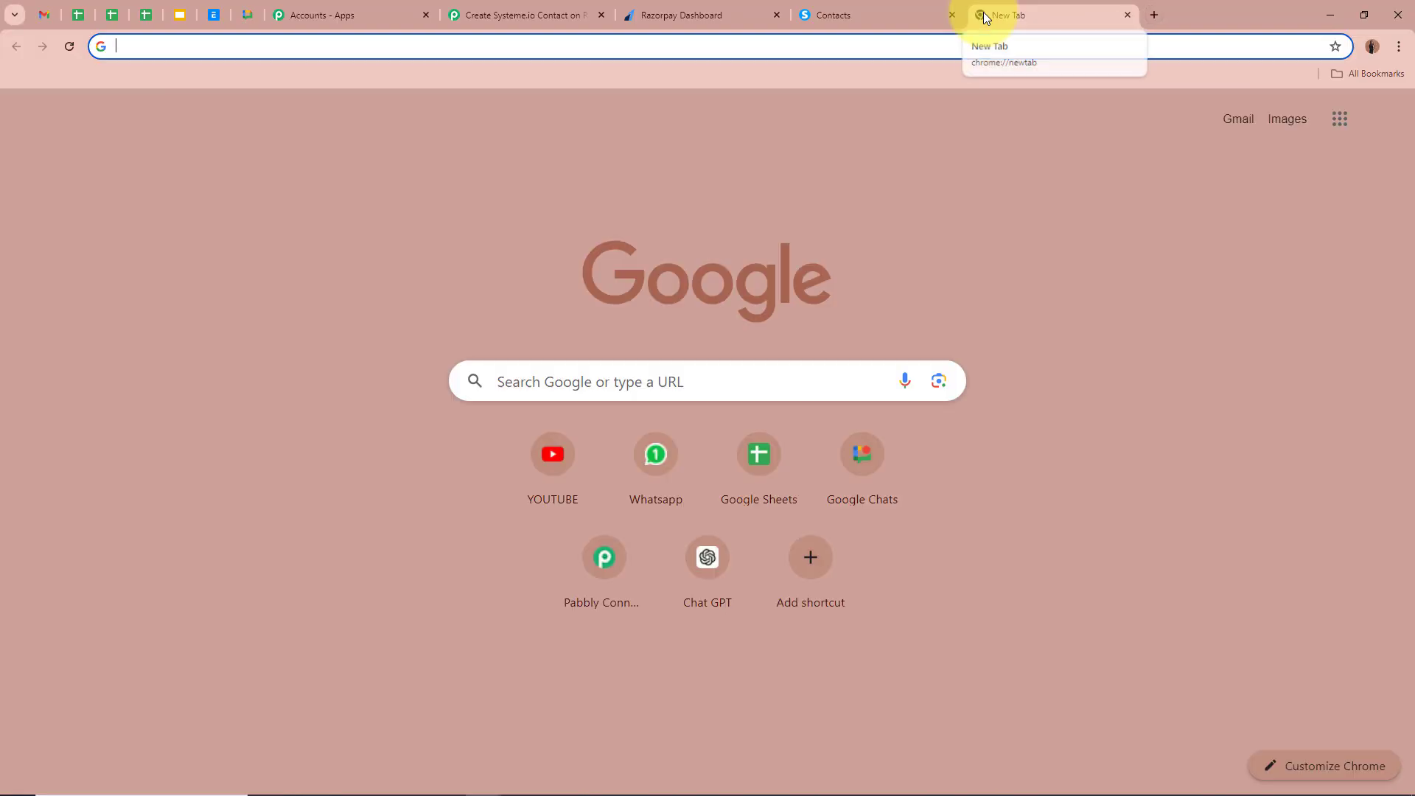
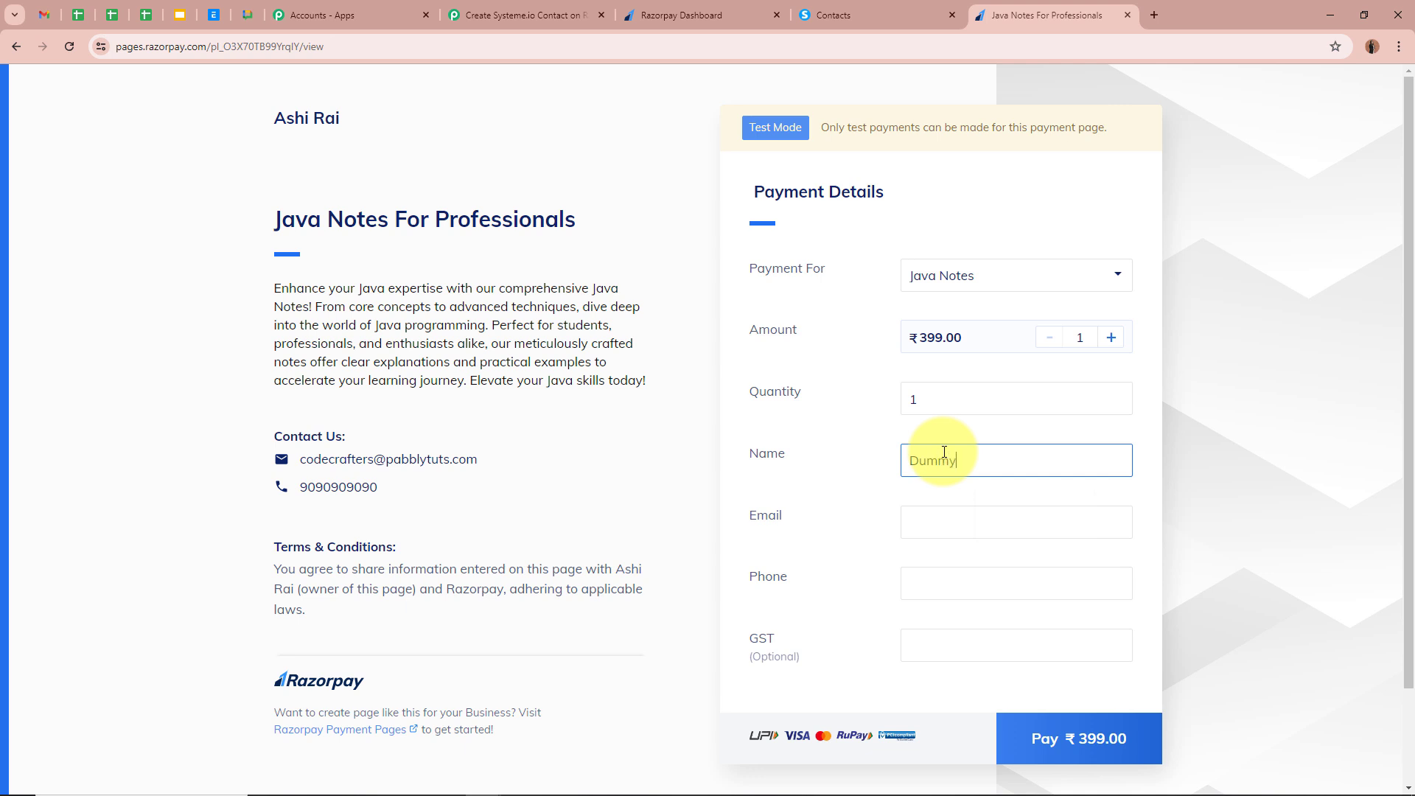
- Finish the test buyer's name, fill in the email and phone number, and submit the ₹399 payment
type("123")
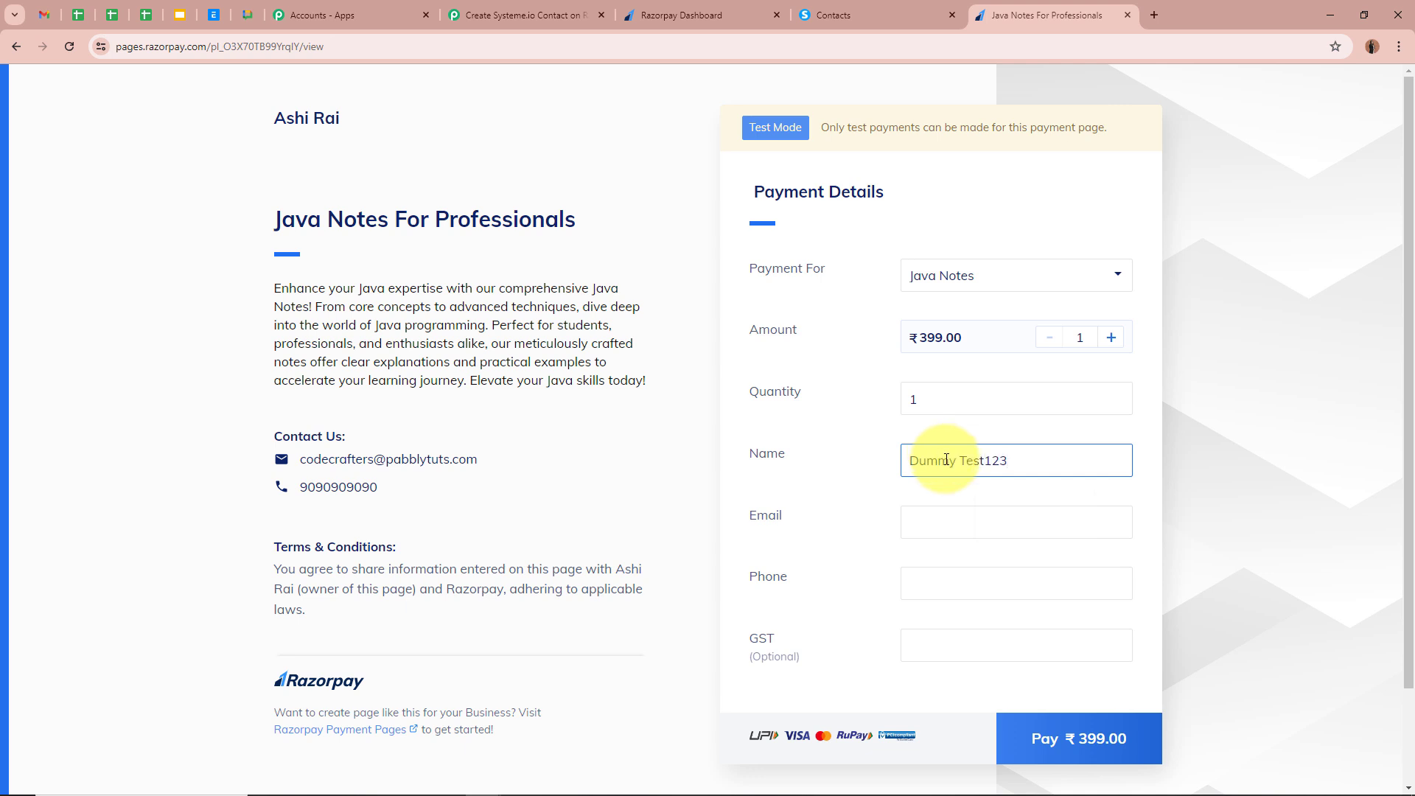
left_click(972, 518)
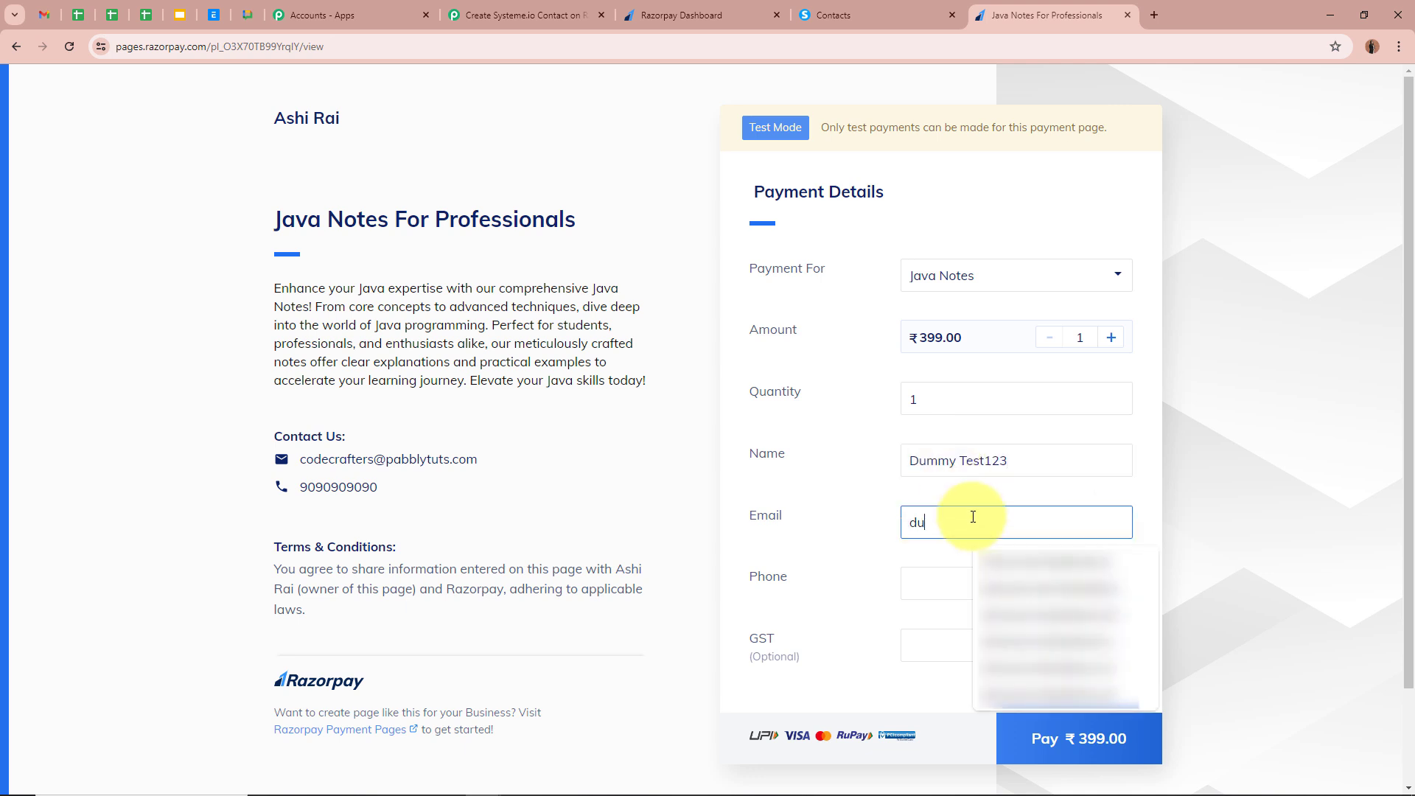
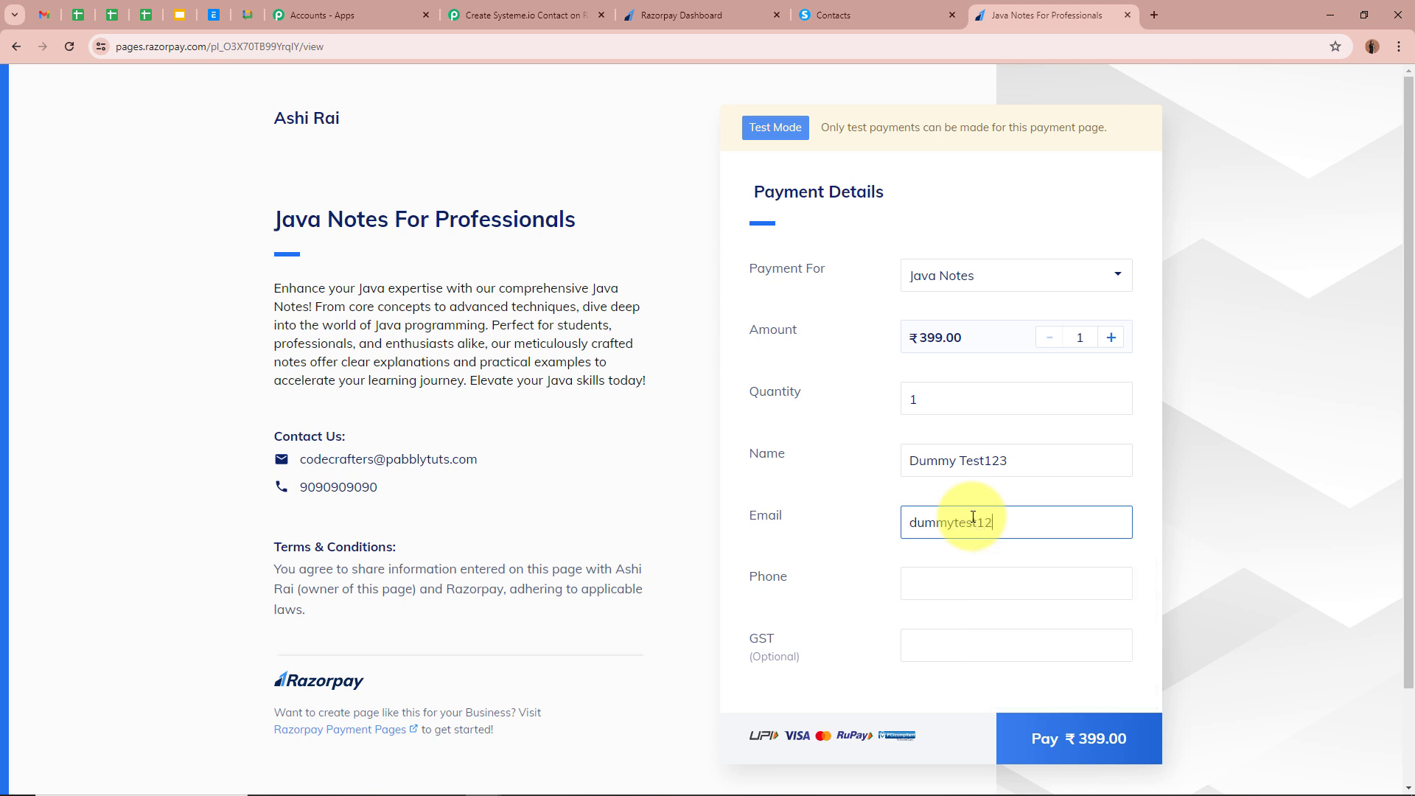
left_click(987, 586)
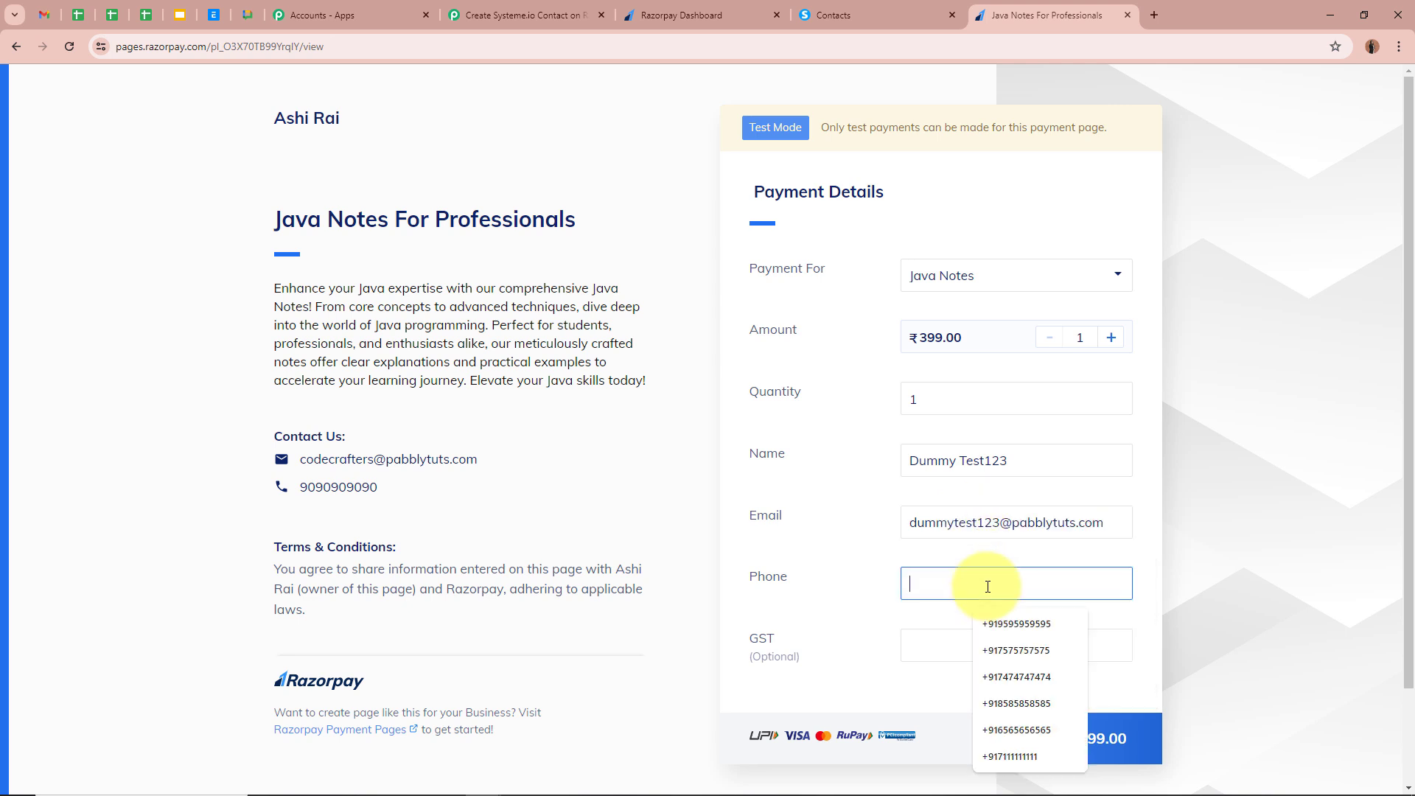
type("8528528528")
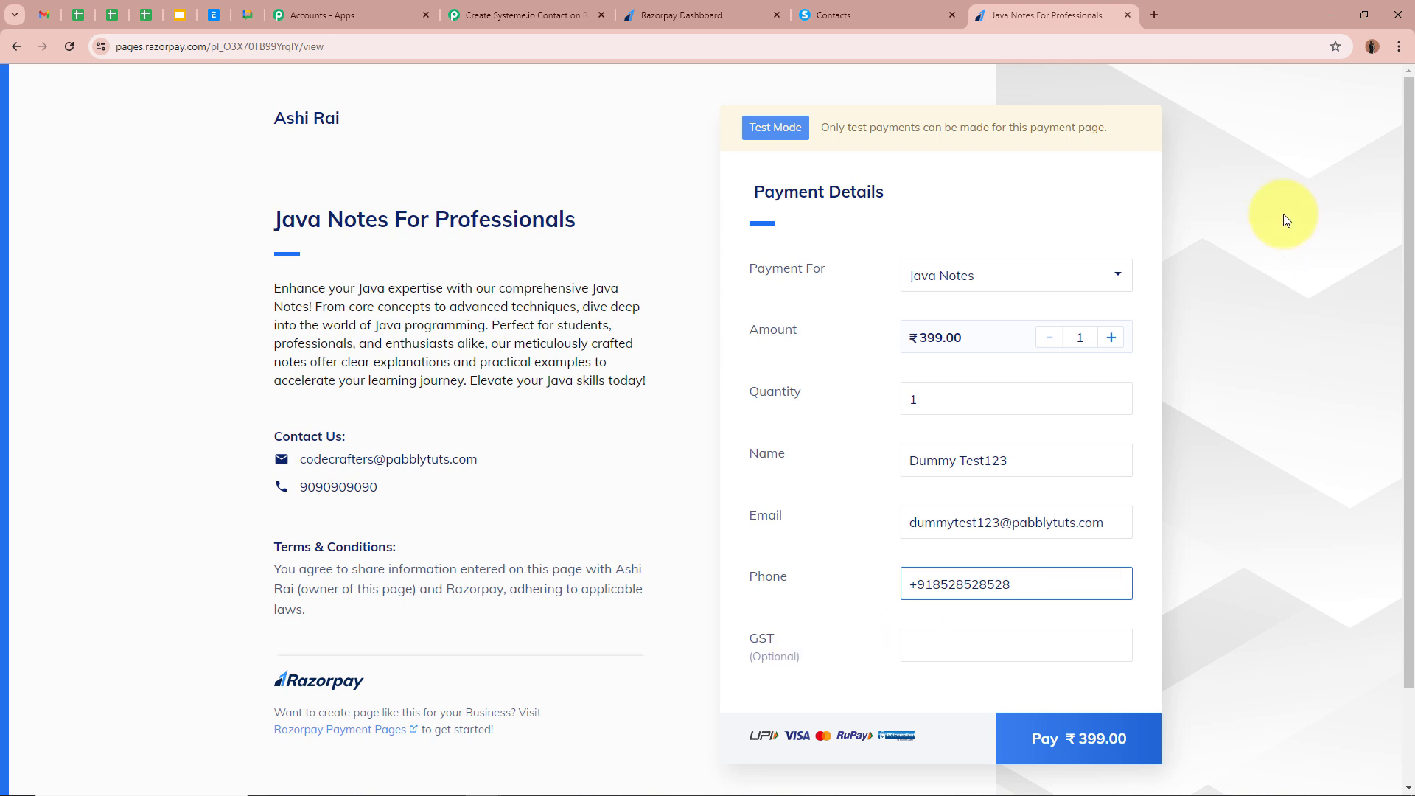
left_click(1108, 749)
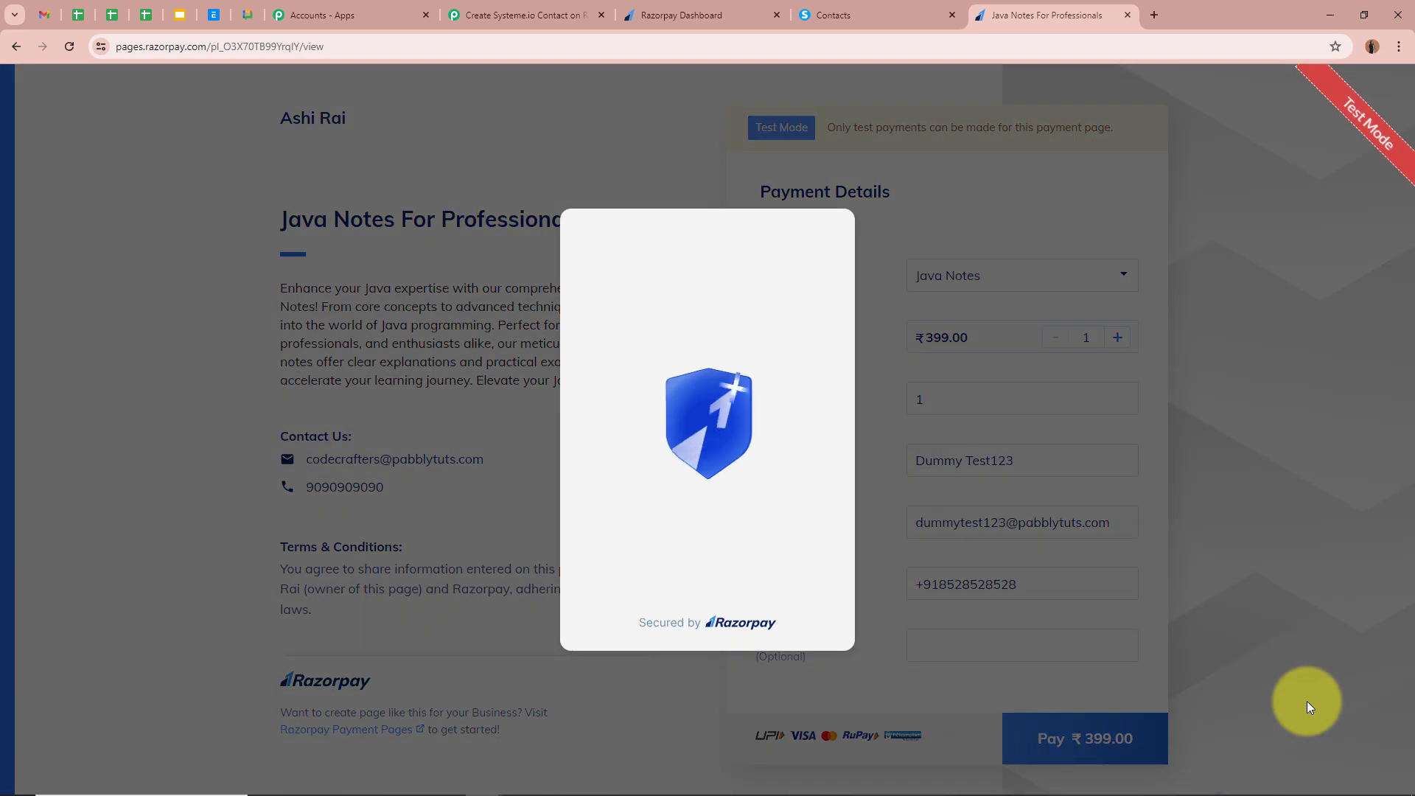
- Pay ₹399 by card with the test Visa card details and CVV, without saving the card
left_click(631, 632)
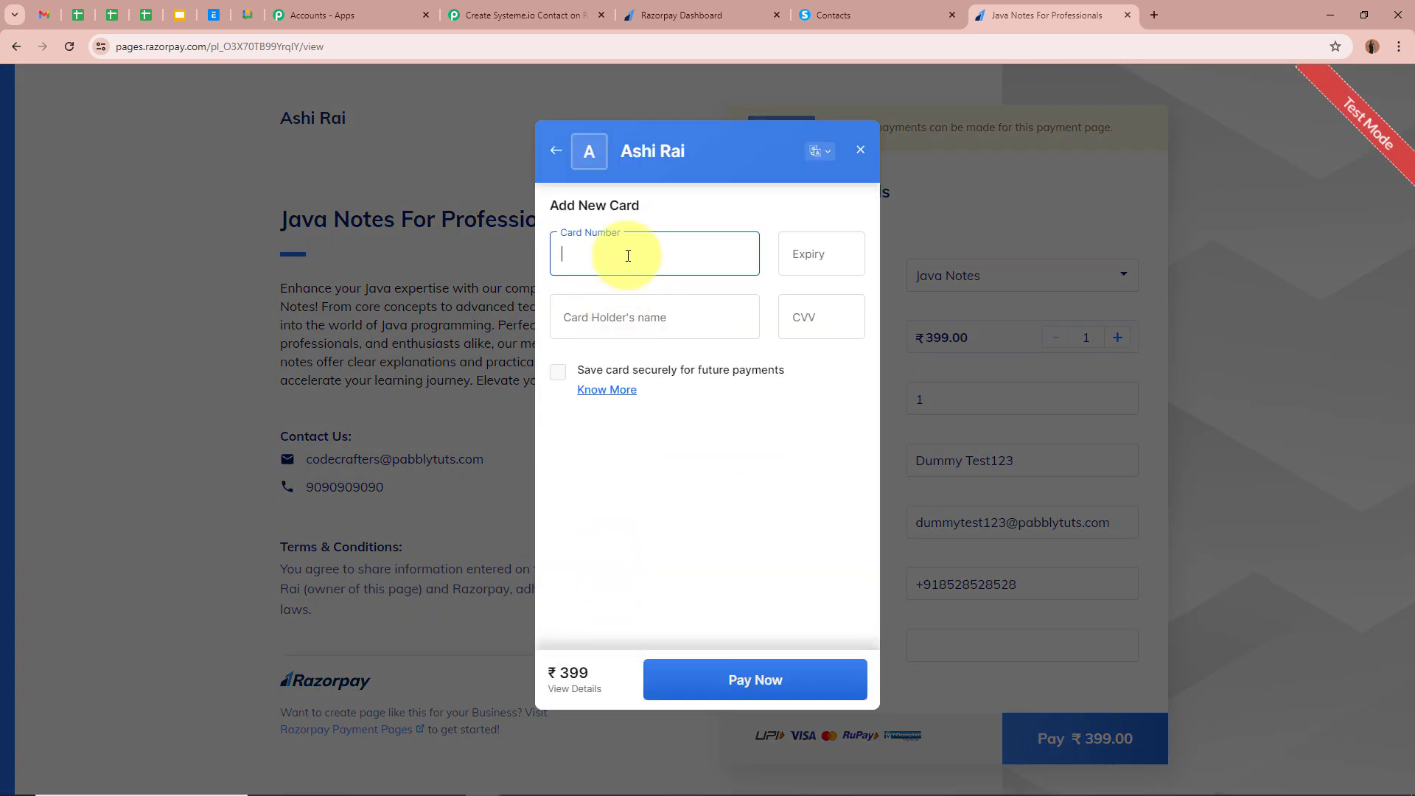
type("411111")
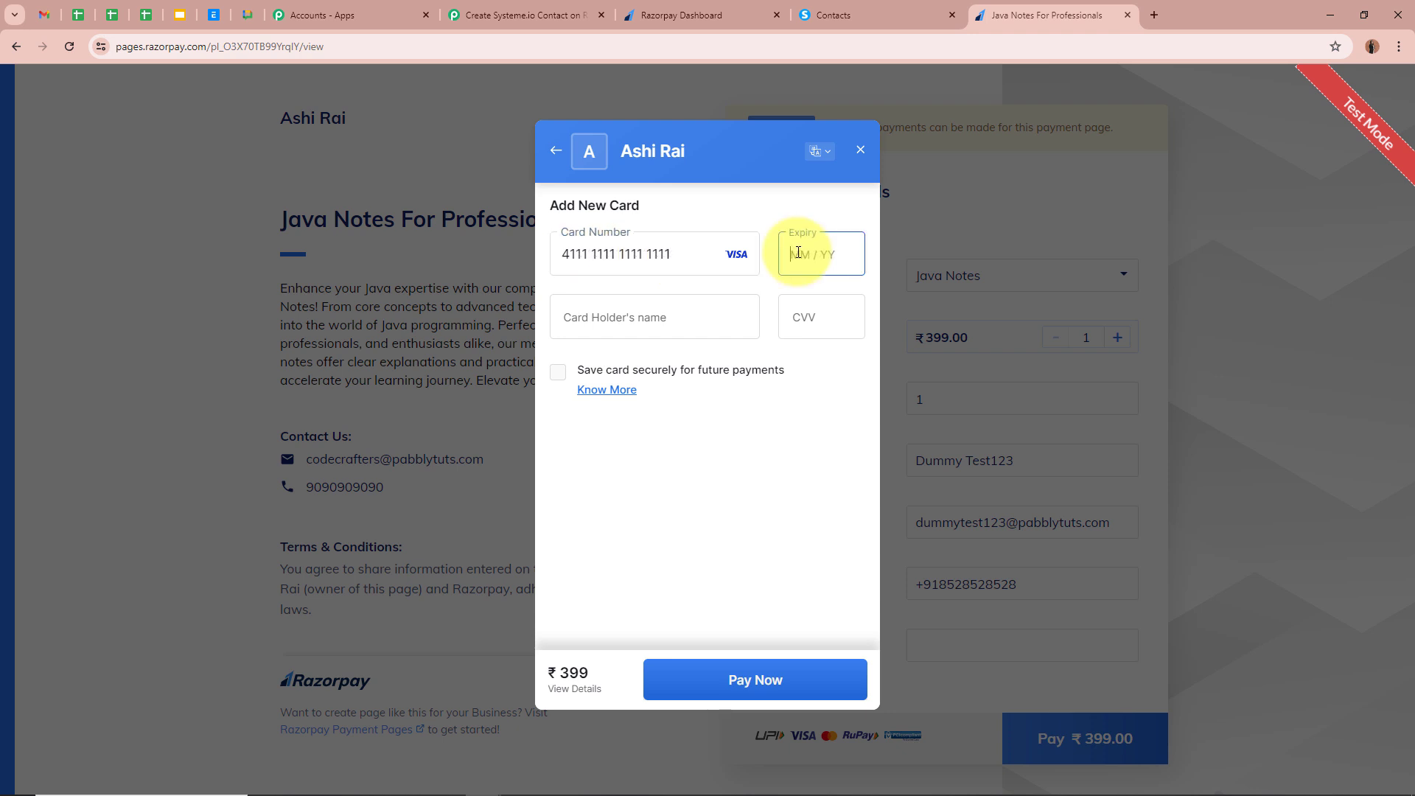
type("11111111110929")
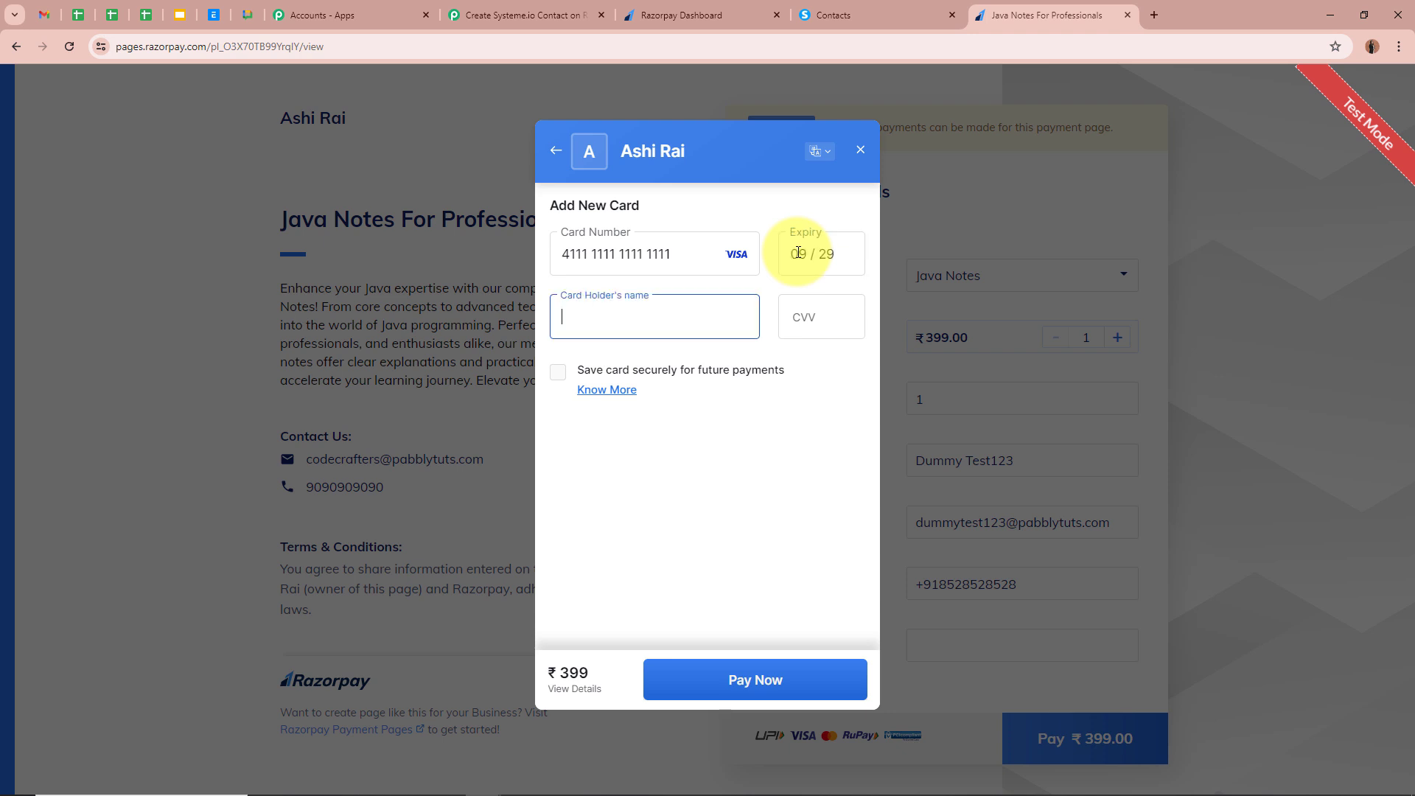
type("Dum")
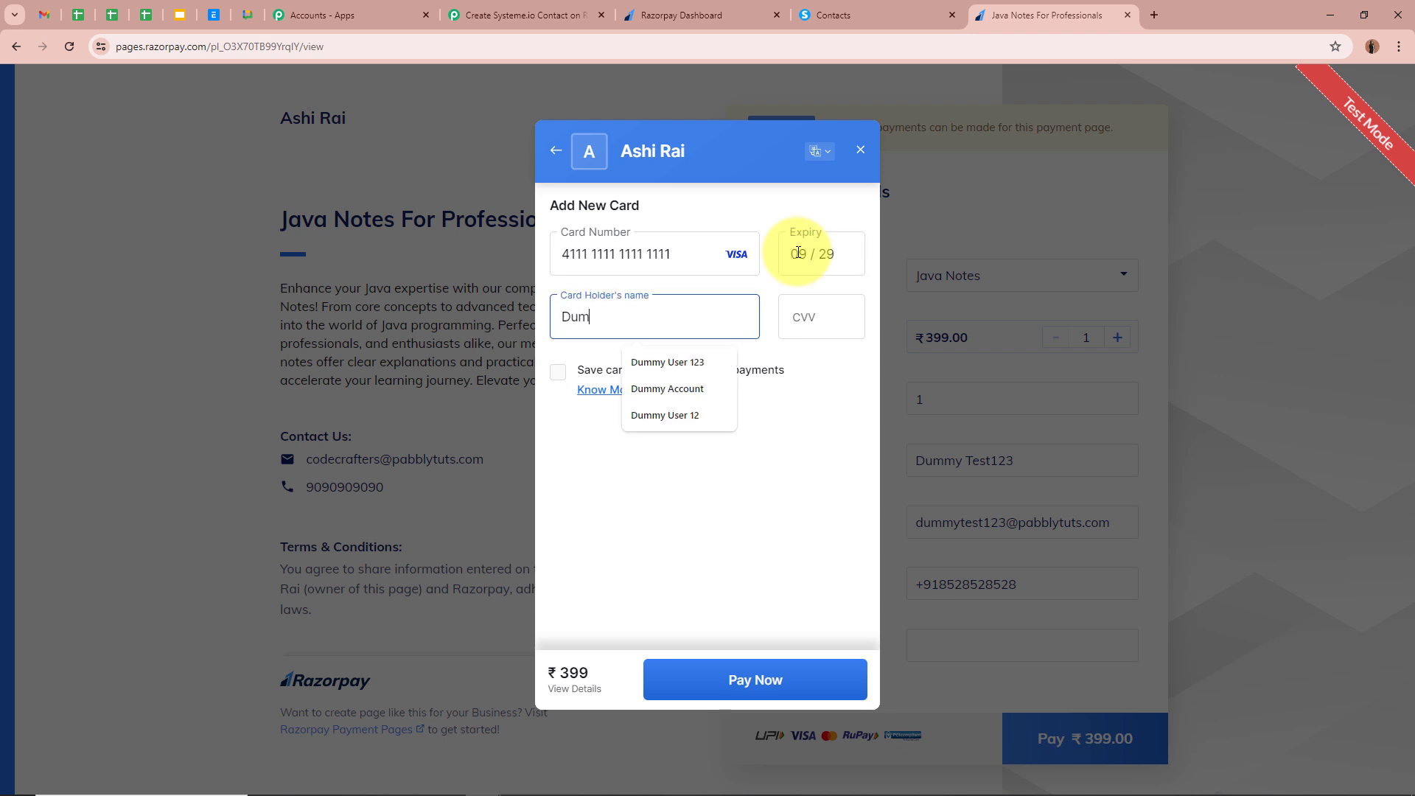
type("my Test123")
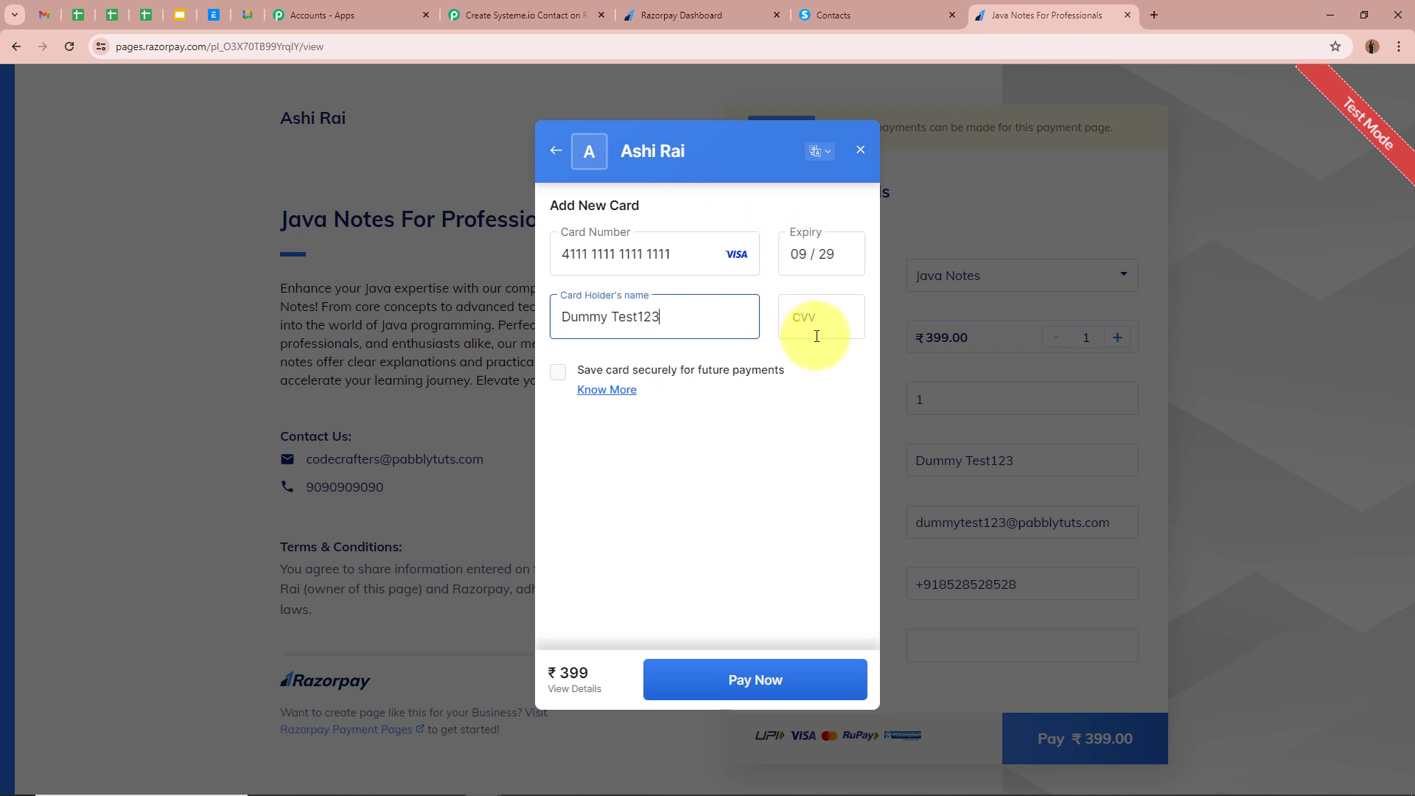
left_click(814, 332)
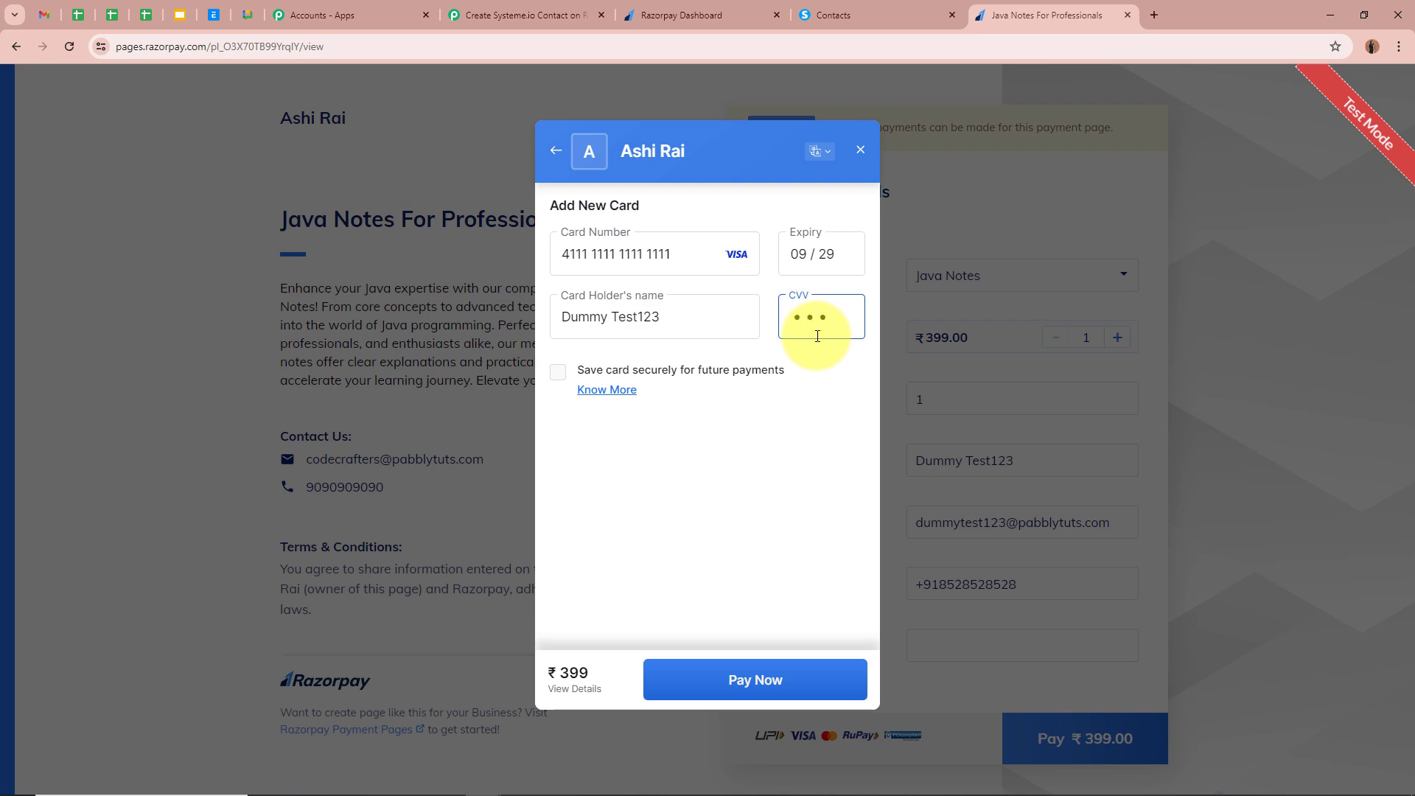
left_click(785, 677)
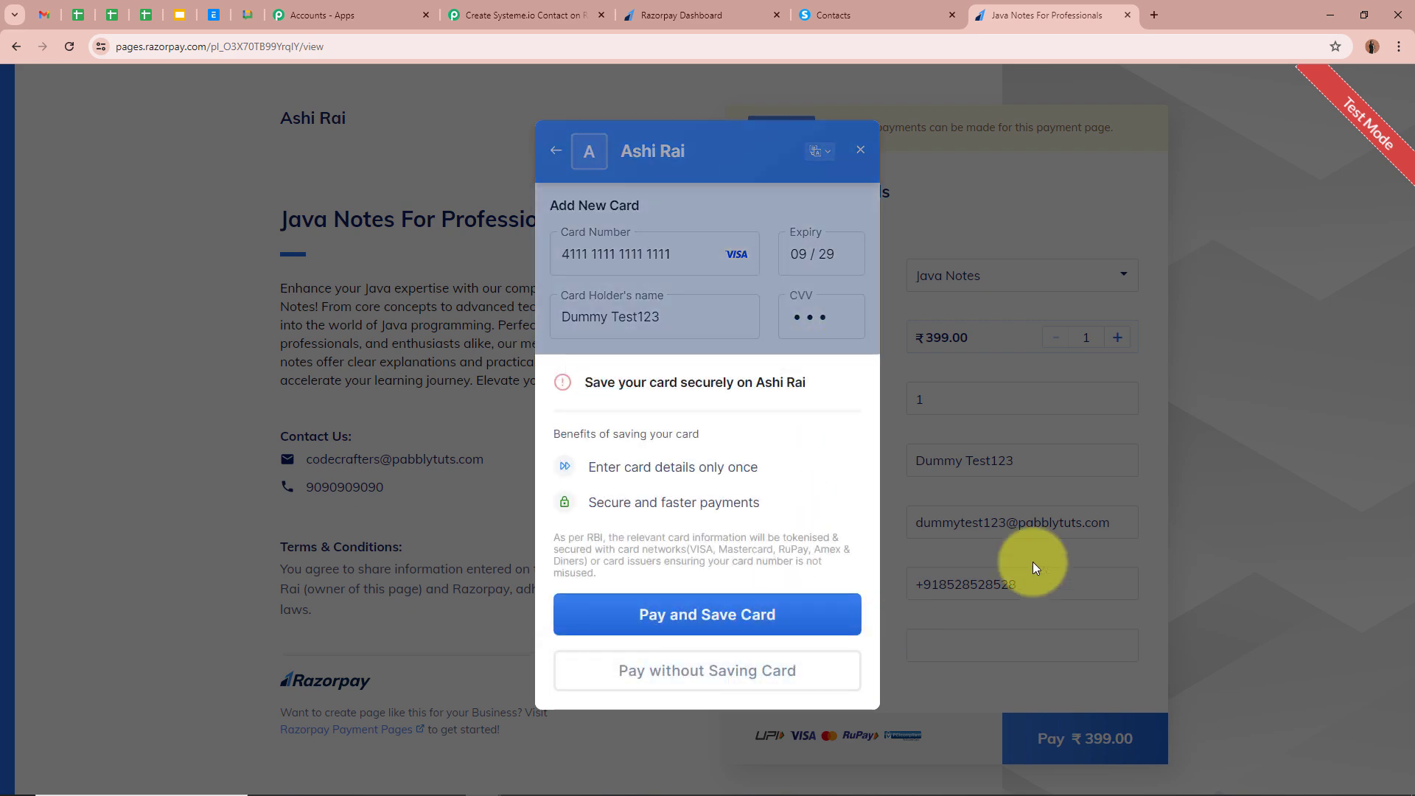
left_click(733, 679)
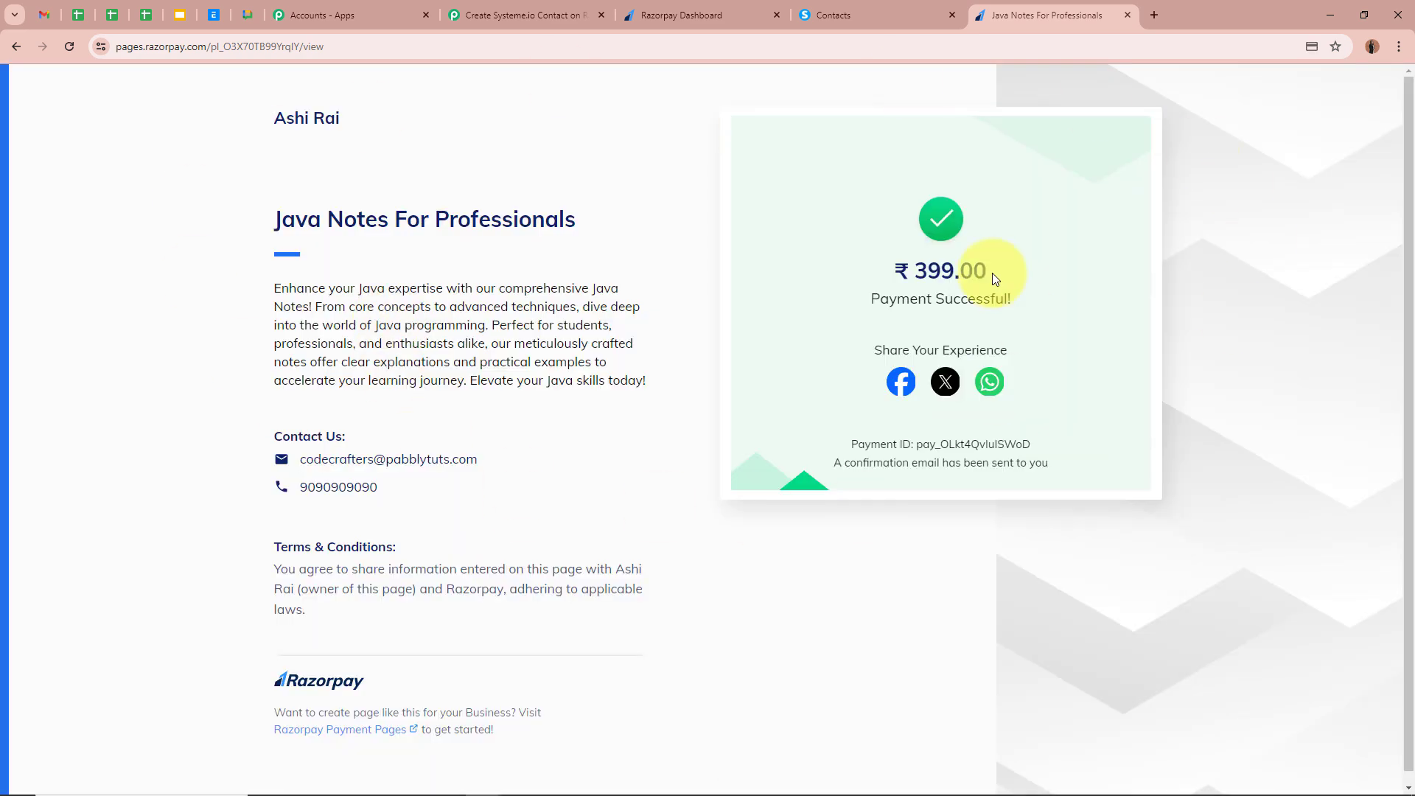
- Return to the Systeme.io contact workflow and scroll to the captured Razorpay webhook response
left_click_drag(277, 220, 695, 209)
left_click(693, 205)
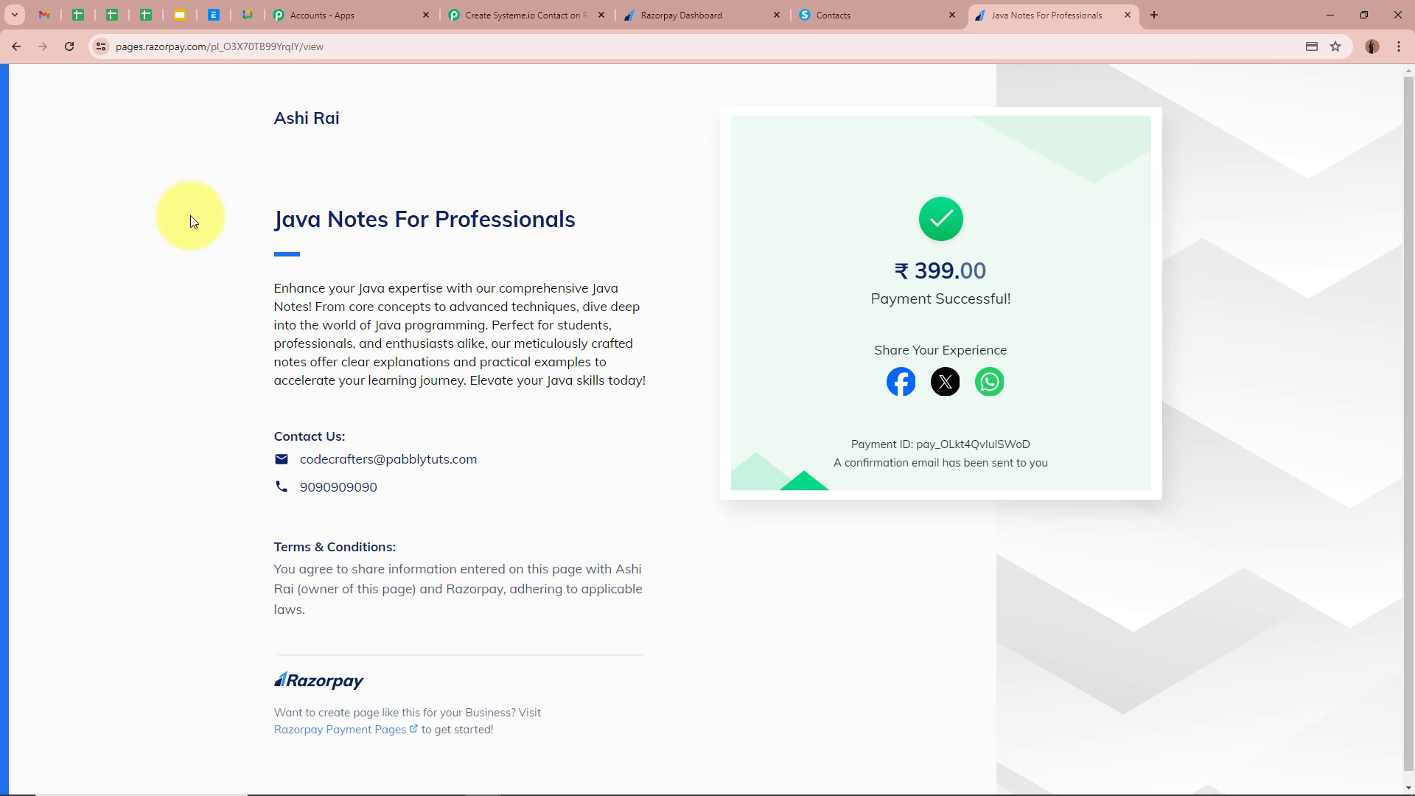
left_click(521, 6)
scroll(208, 436, "down", 4)
scroll(210, 440, "down", 5)
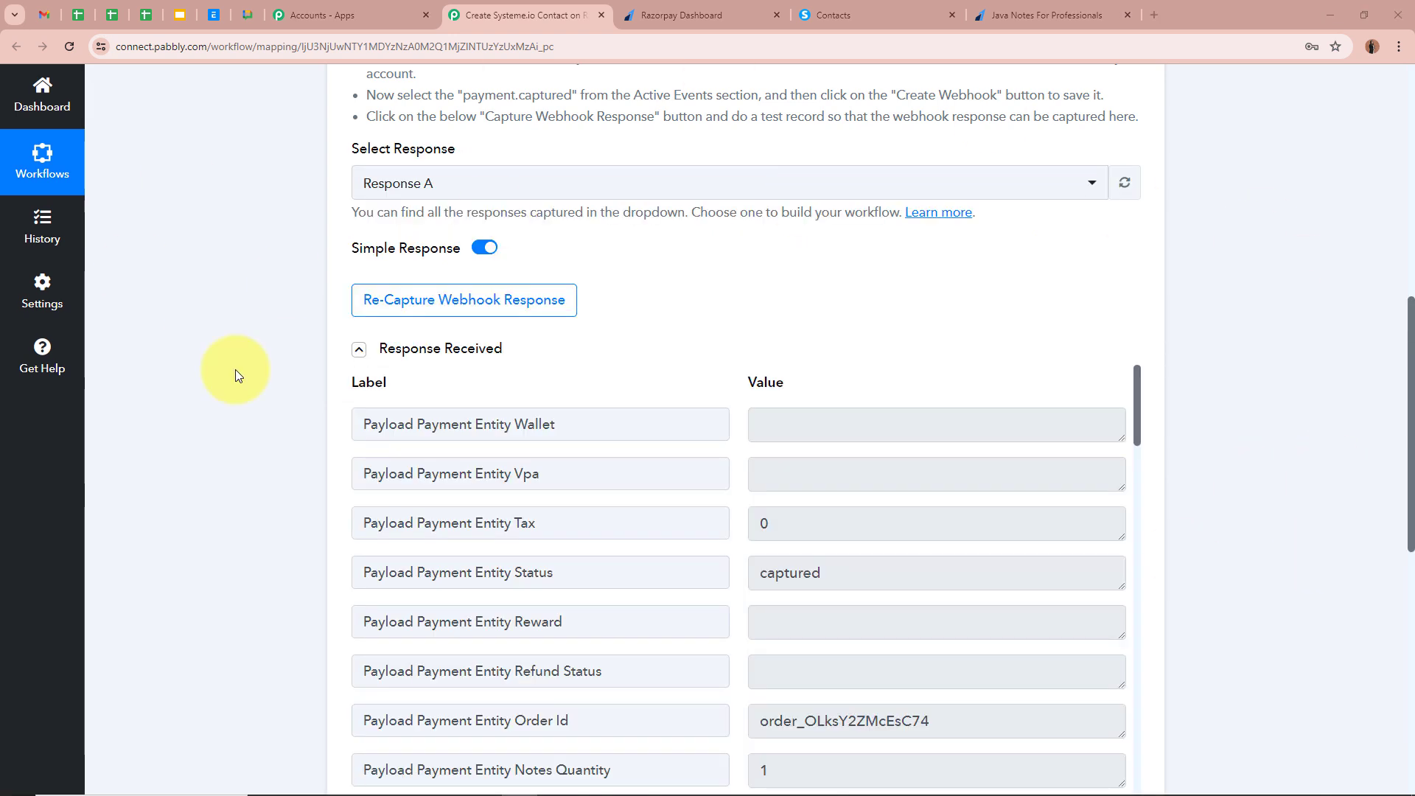
scroll(287, 398, "down", 2)
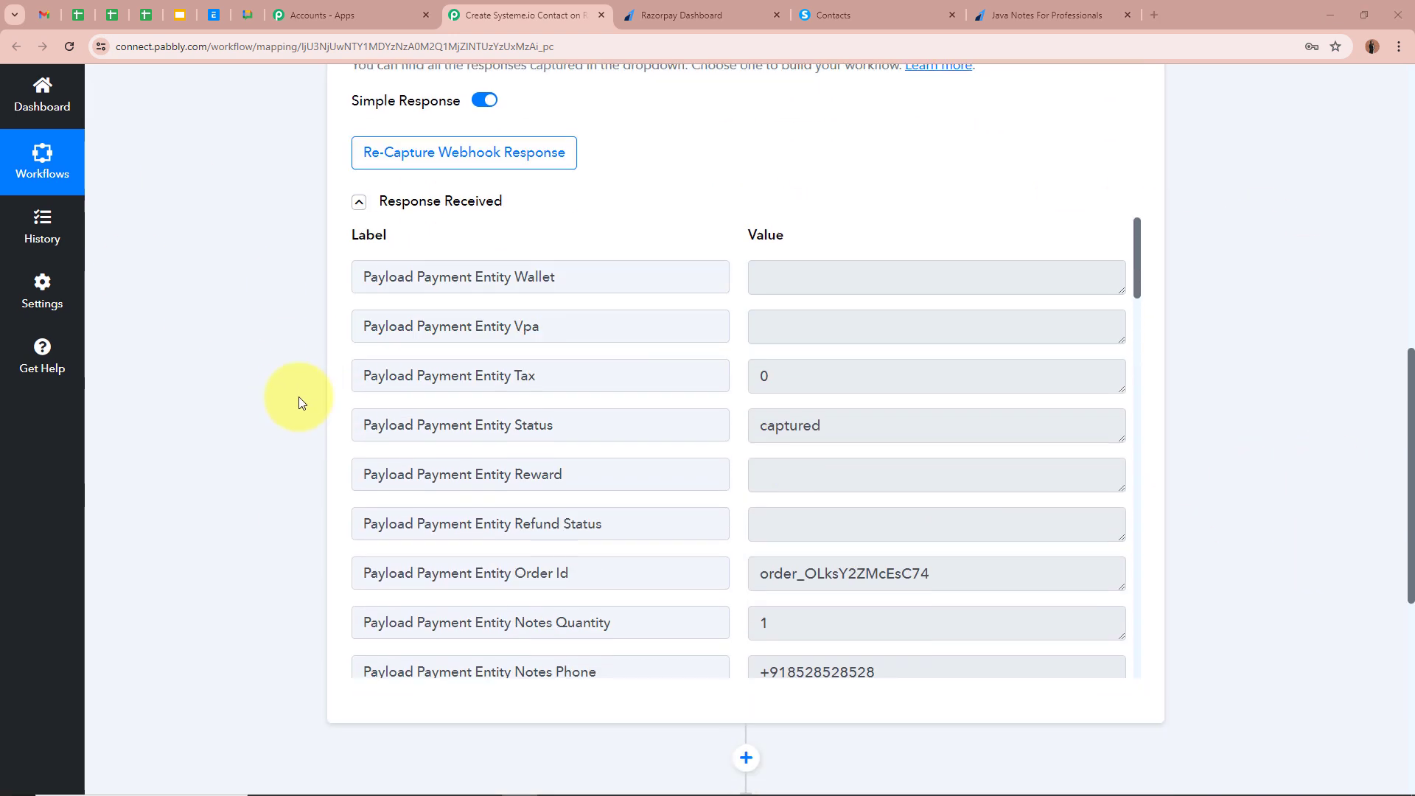
left_click_drag(1138, 289, 1139, 352)
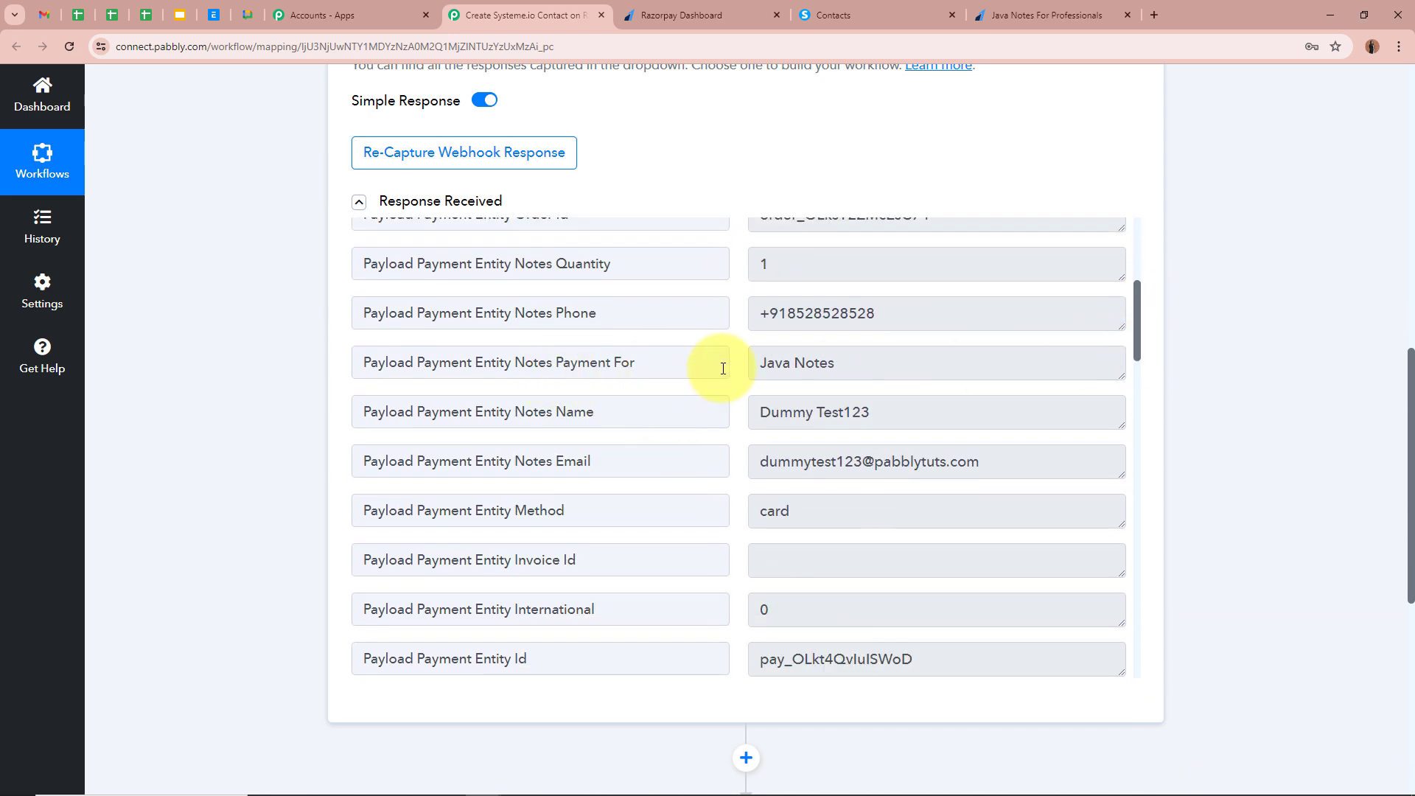
left_click_drag(756, 364, 923, 369)
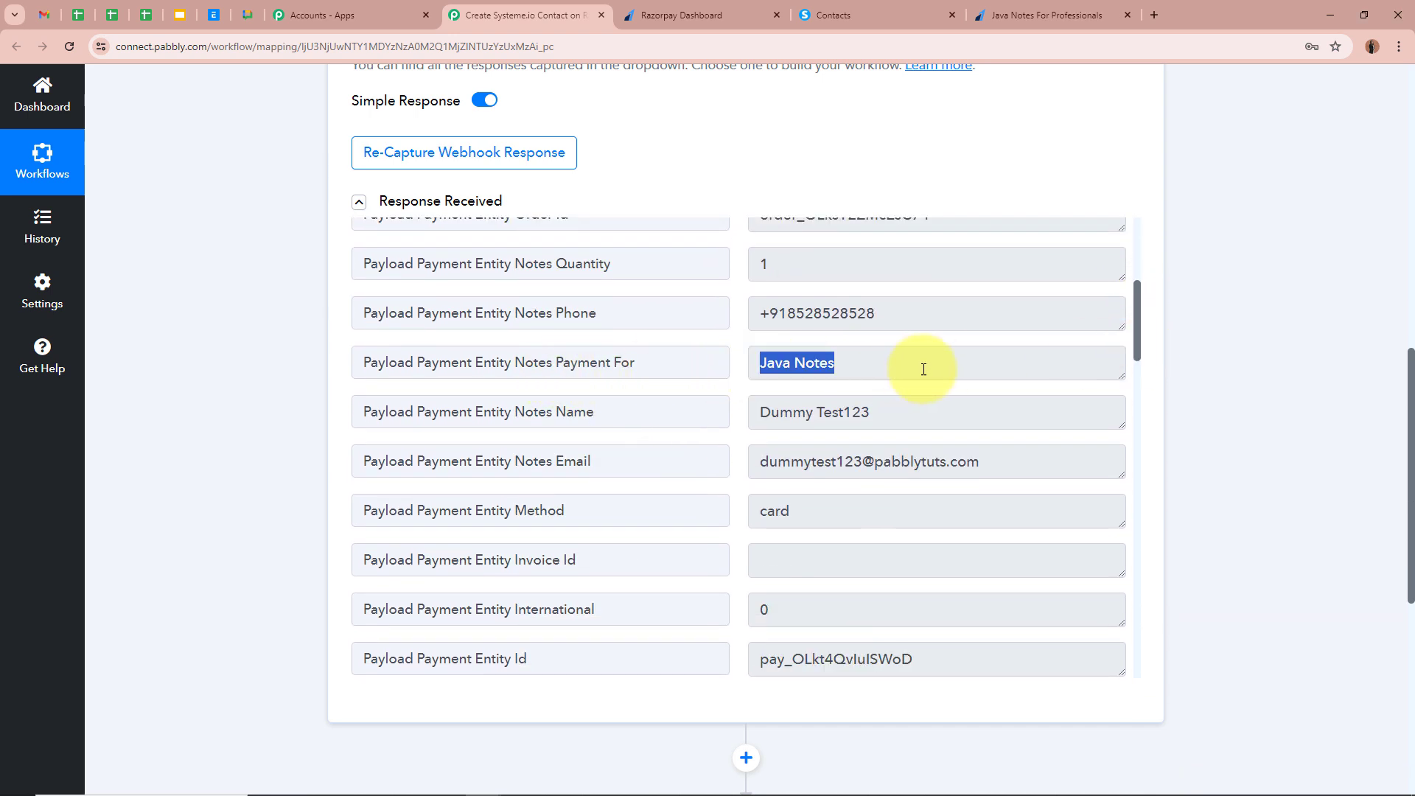
left_click(948, 365)
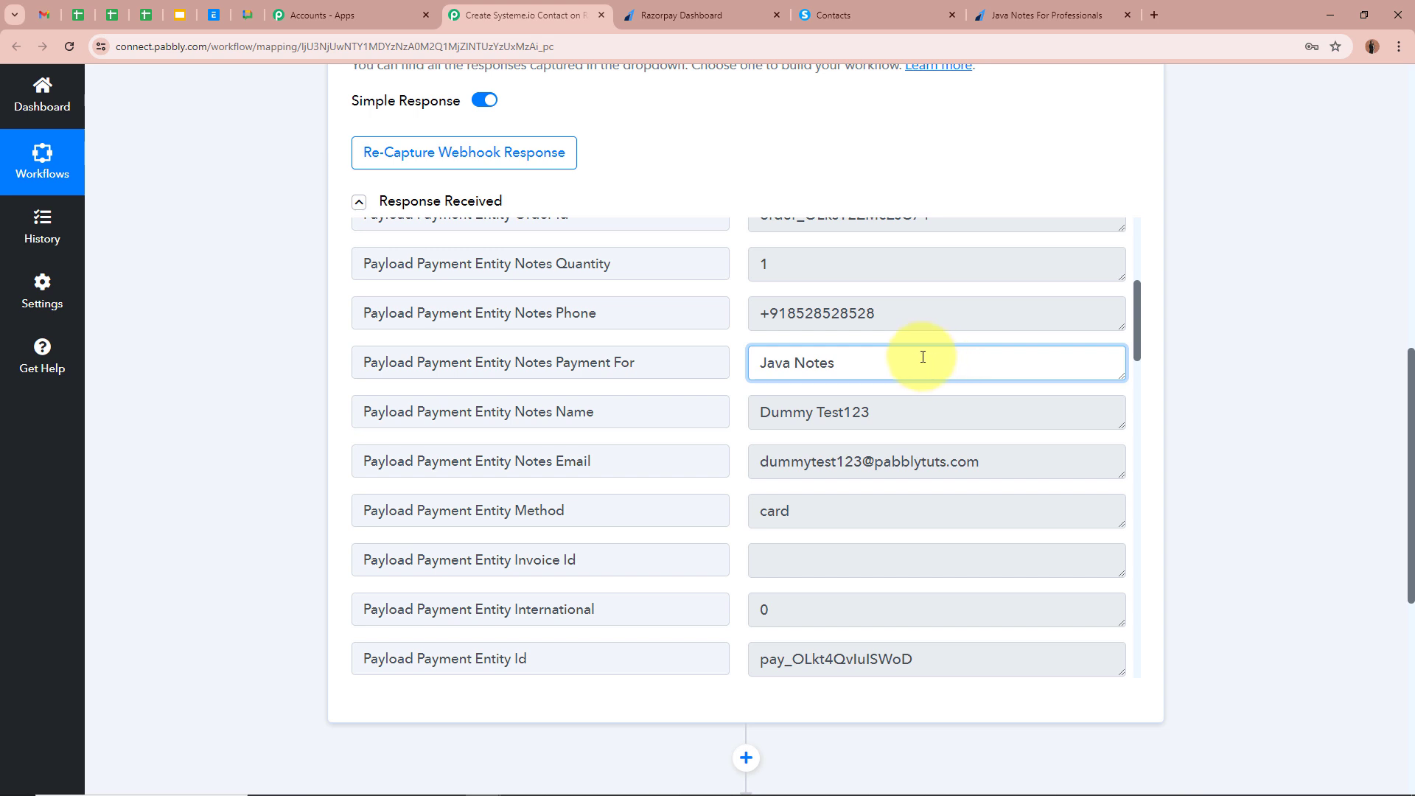
left_click_drag(763, 314, 916, 313)
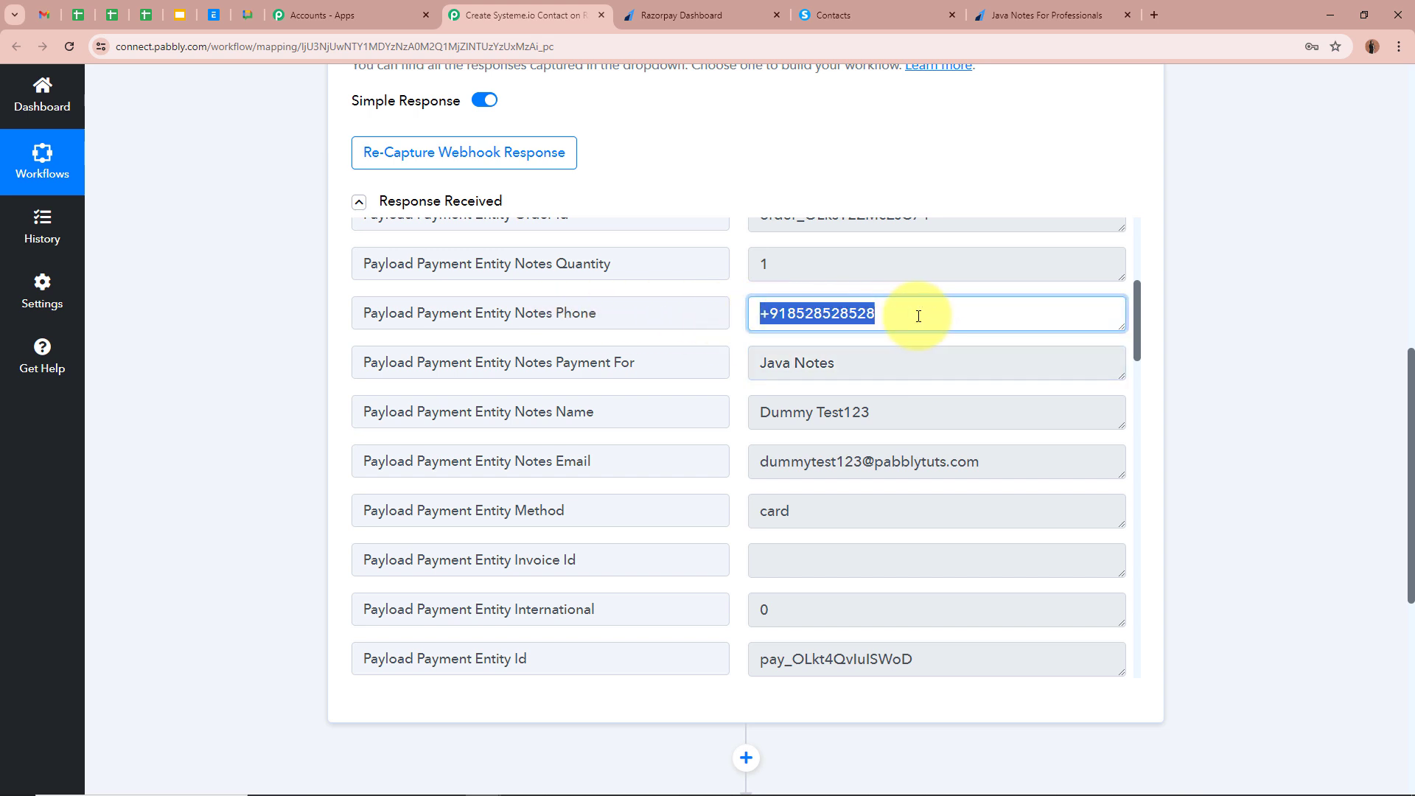
left_click(916, 313)
left_click_drag(754, 420, 866, 407)
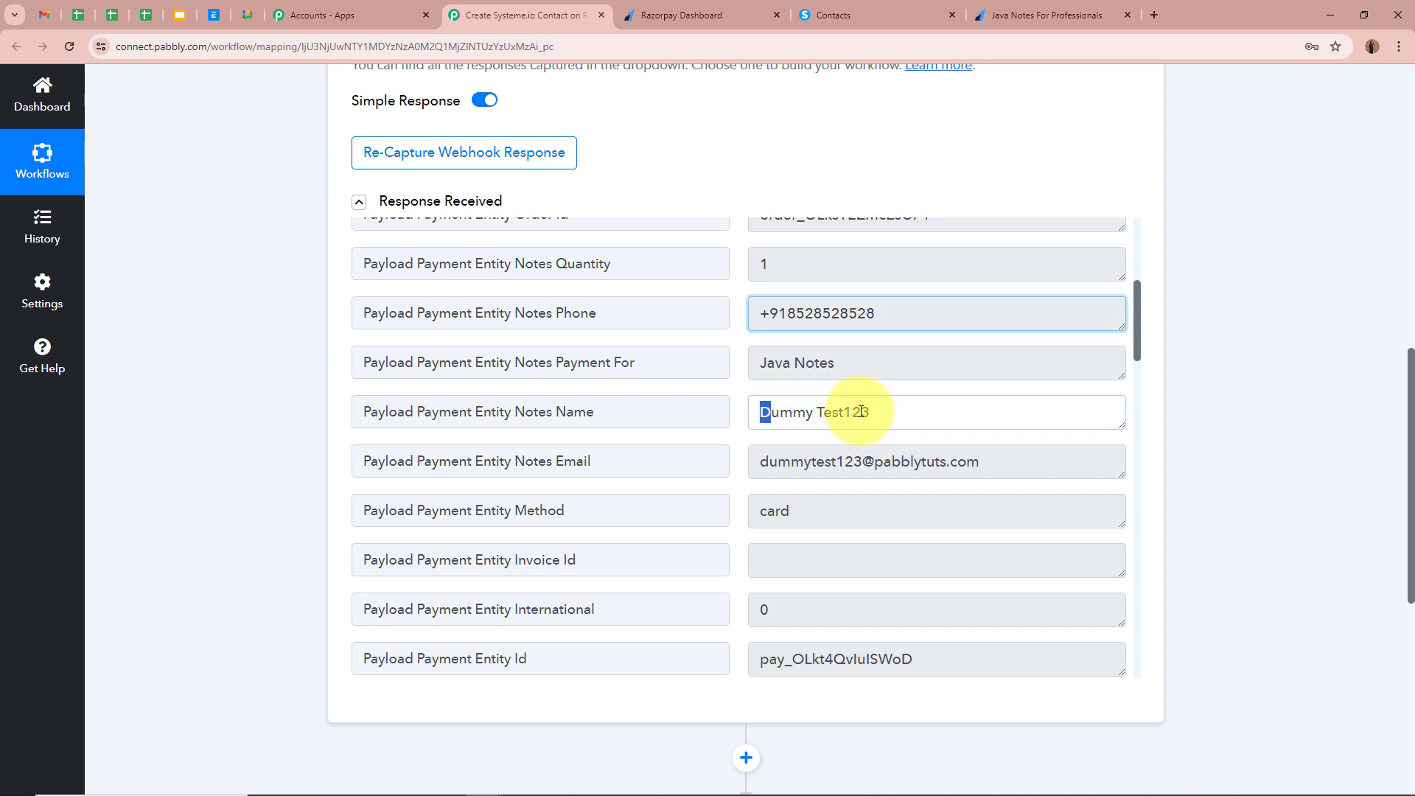
left_click(906, 406)
left_click_drag(755, 454, 973, 458)
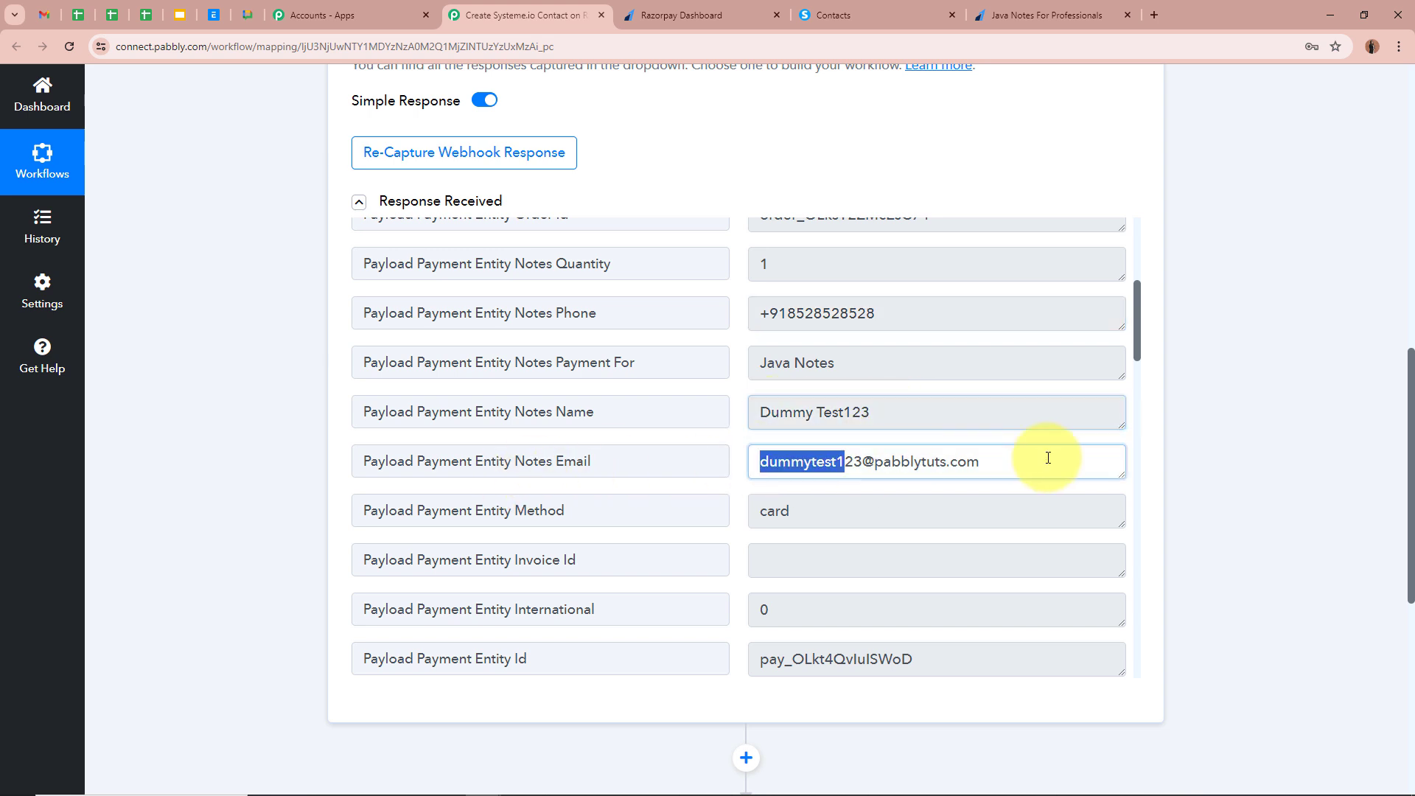
left_click(1005, 458)
scroll(1058, 474, "down", 3)
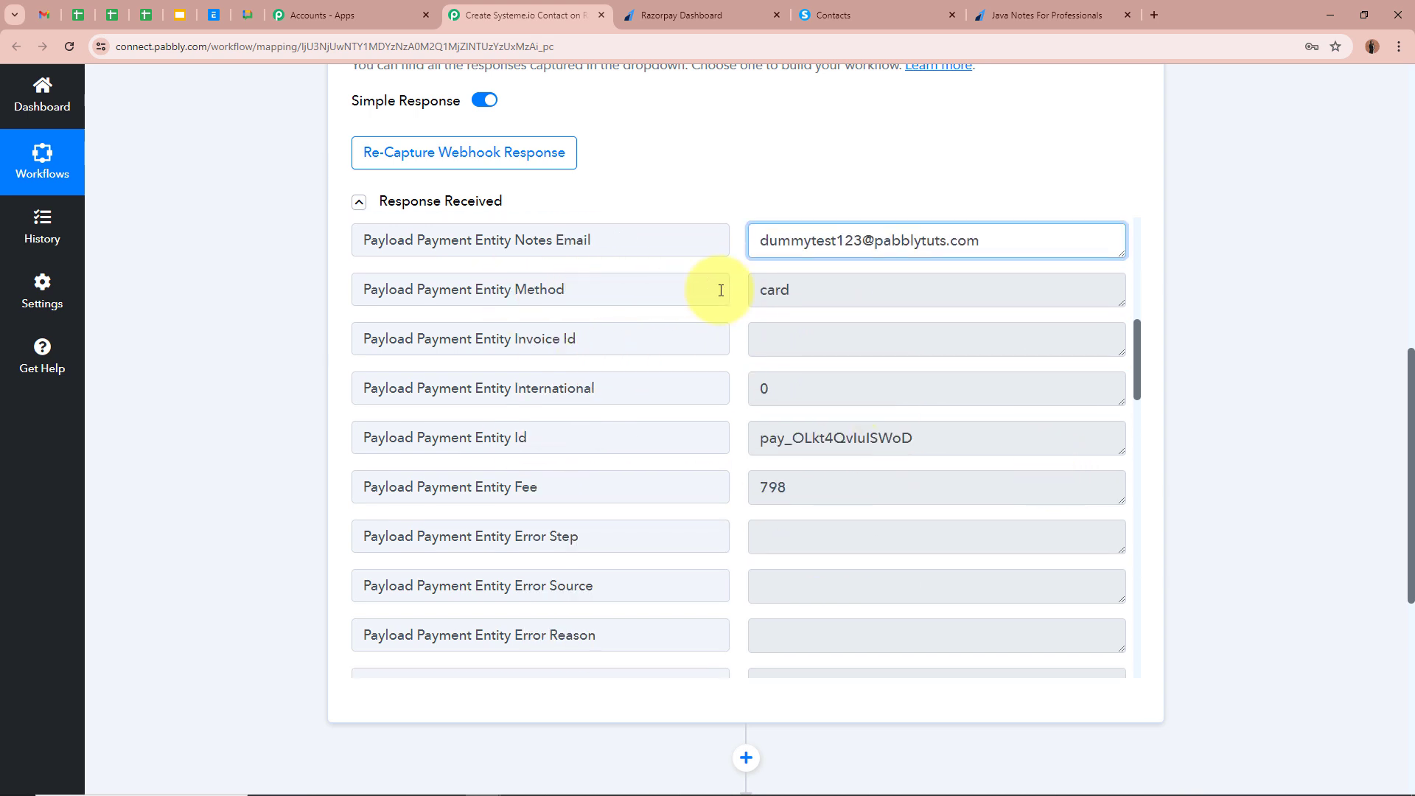
left_click_drag(757, 291, 878, 294)
left_click(878, 293)
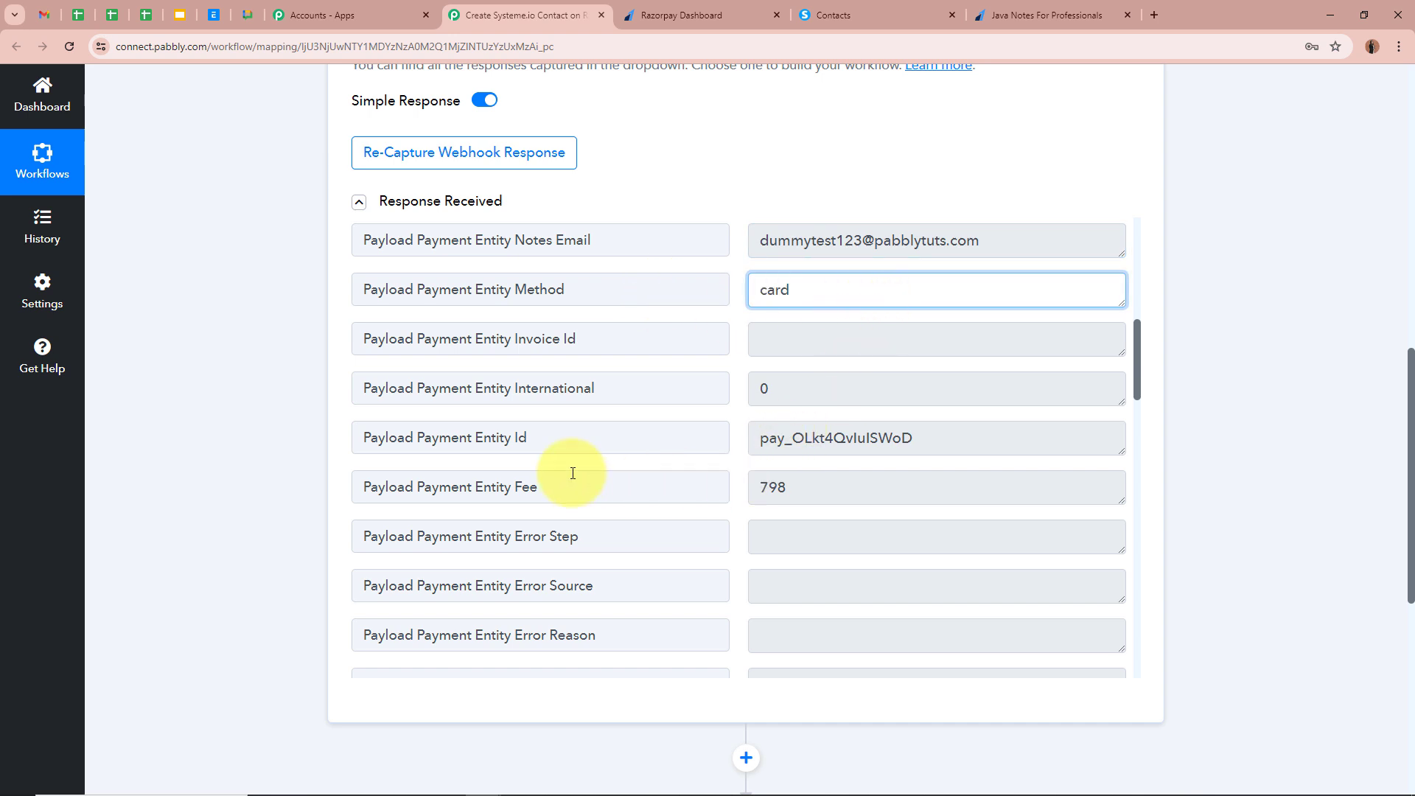
scroll(1029, 424, "down", 1)
scroll(1029, 423, "down", 6)
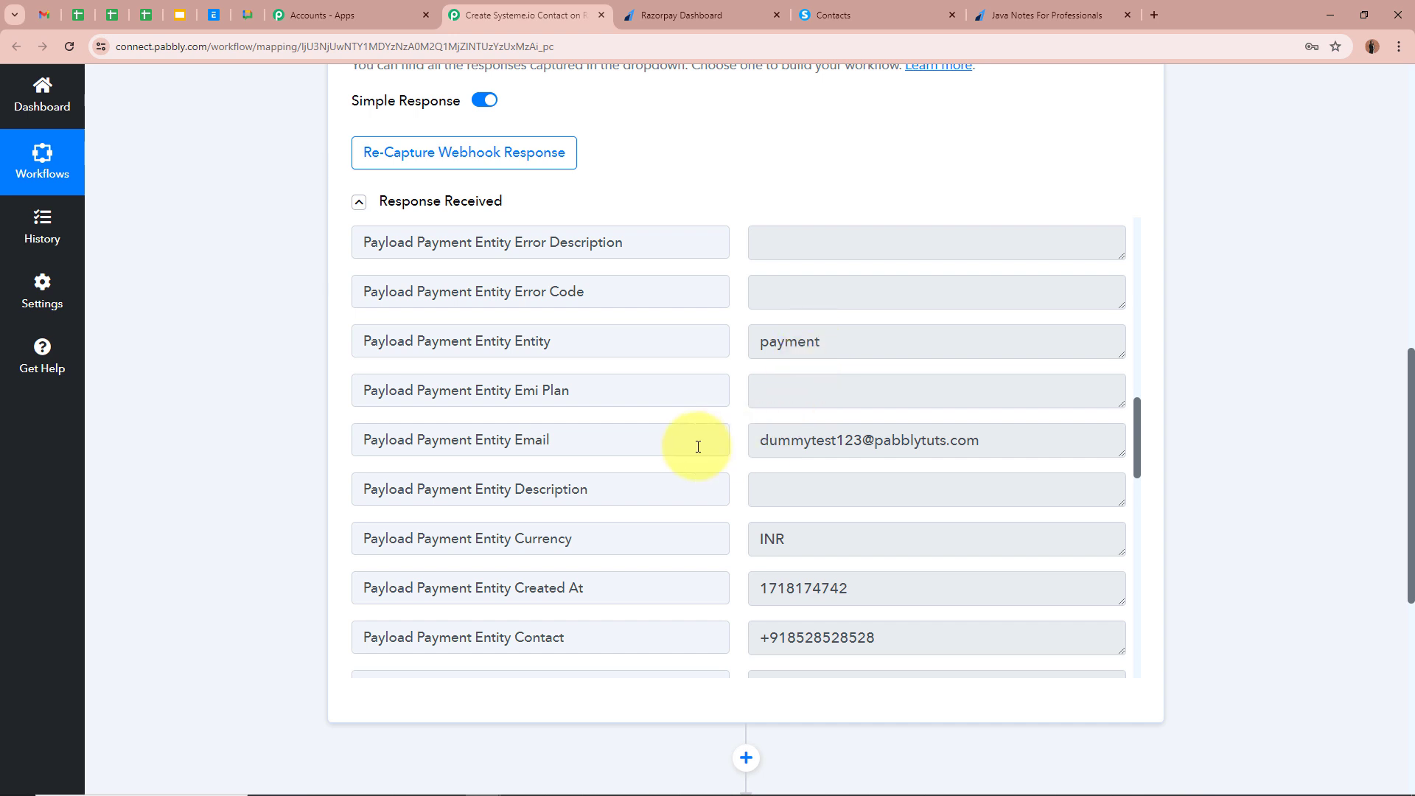
scroll(930, 463, "down", 3)
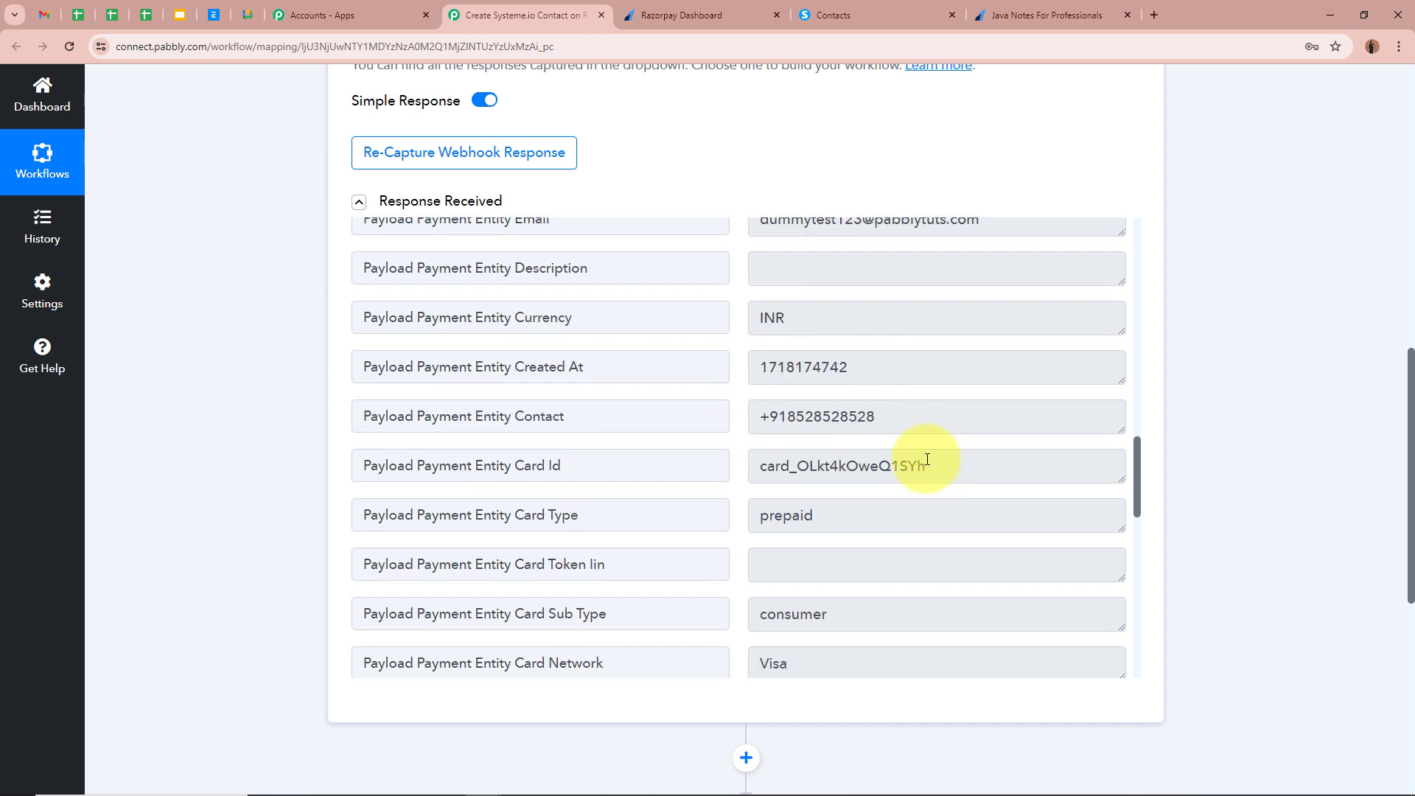
scroll(897, 524, "down", 5)
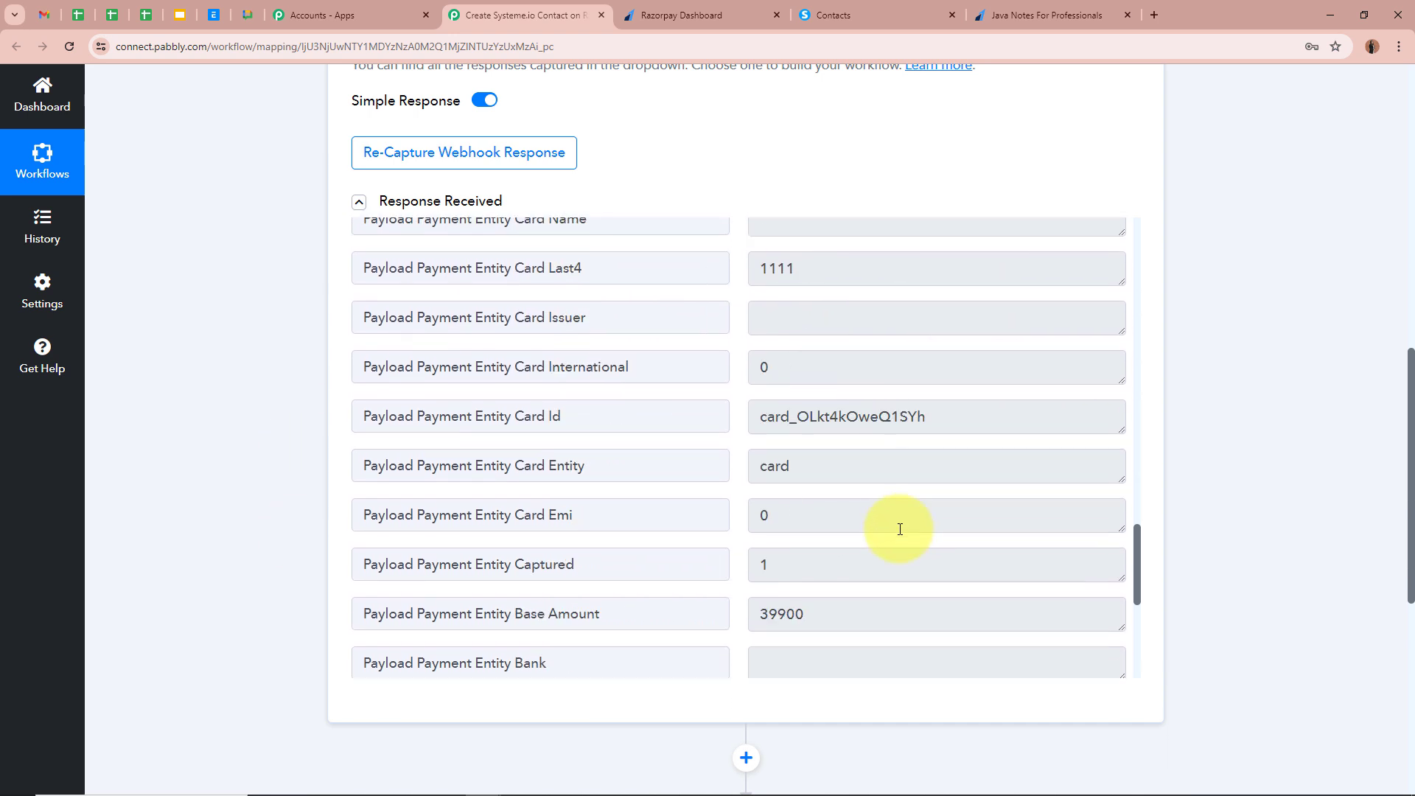
scroll(938, 538, "up", 10)
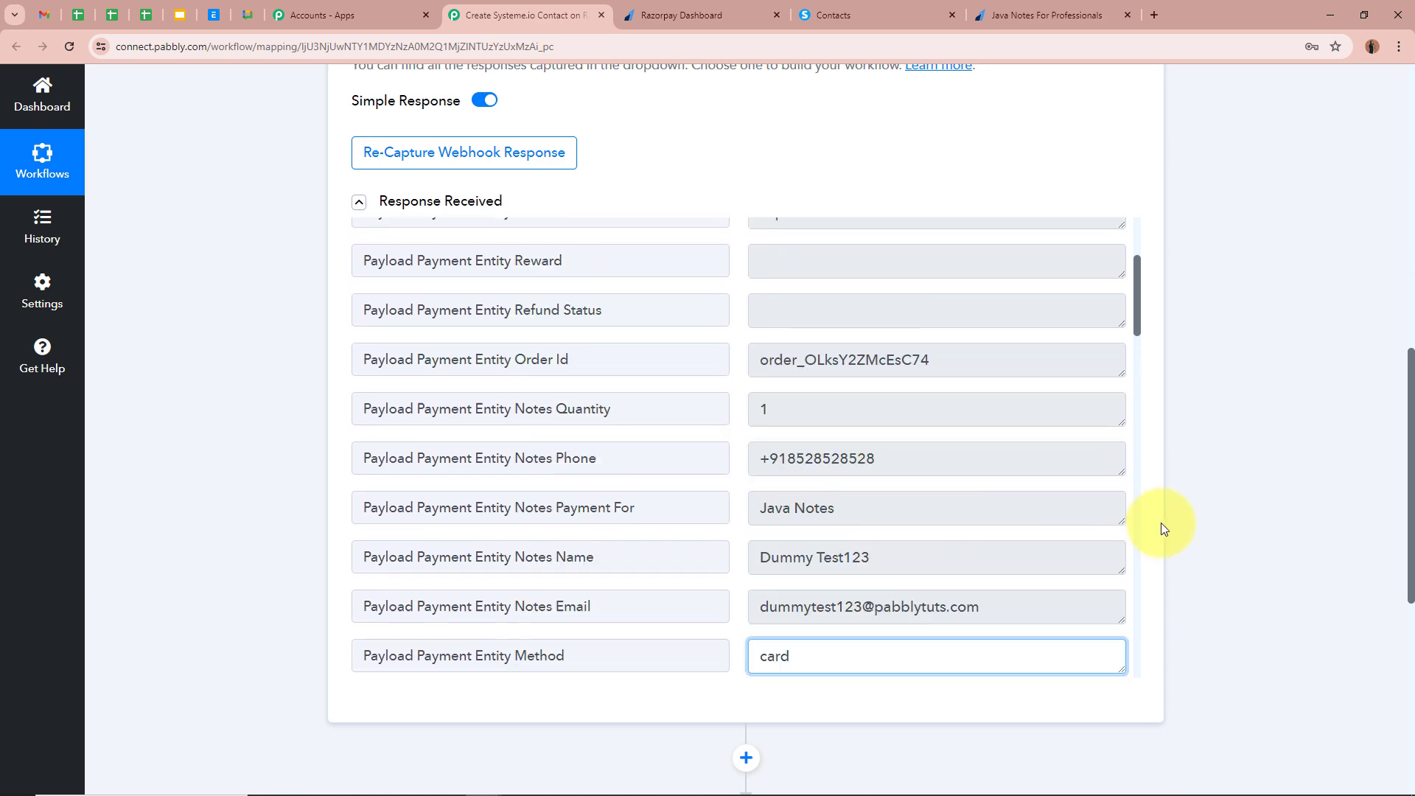
scroll(1227, 519, "up", 10)
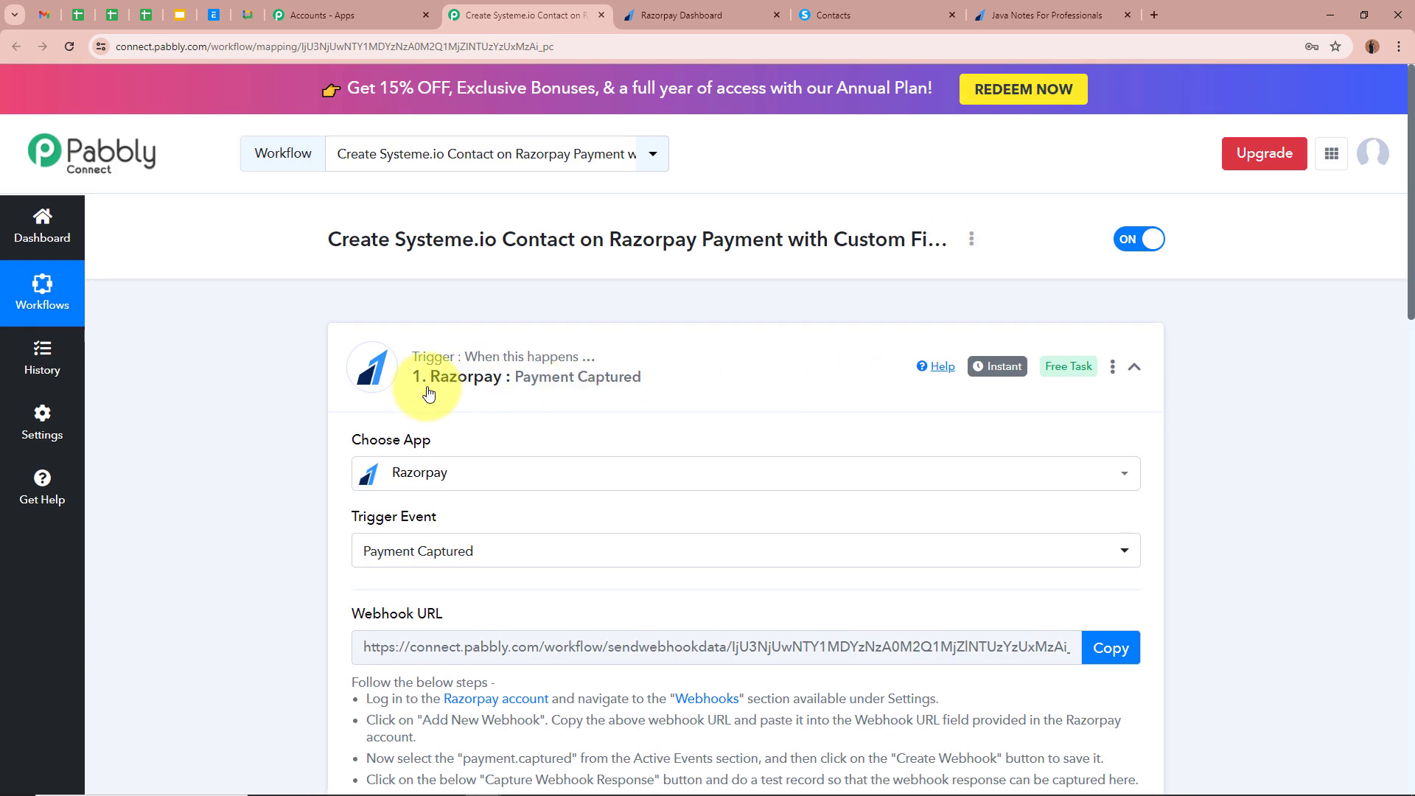
- Collapse the Razorpay trigger and expand the empty second step's app chooser
left_click(1134, 368)
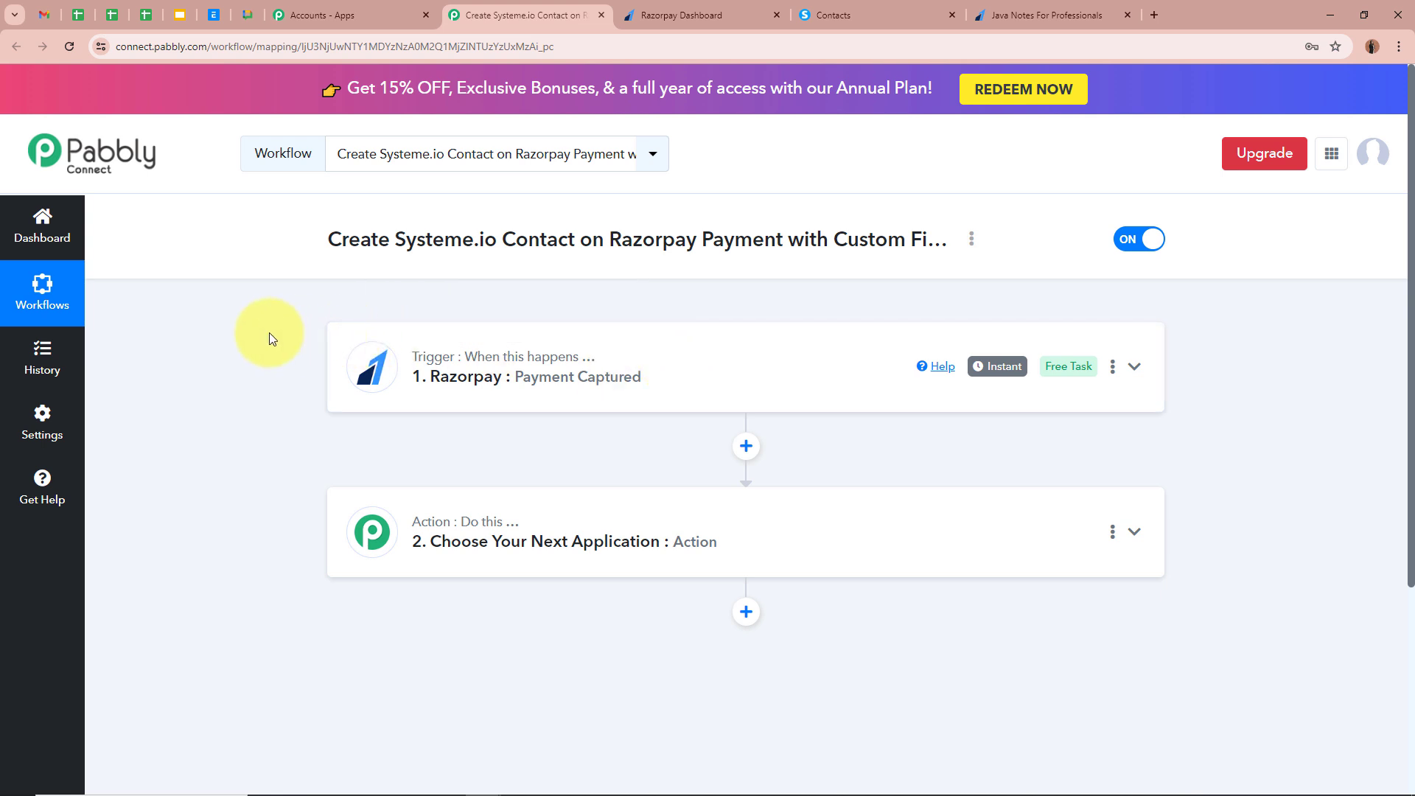
scroll(268, 333, "down", 3)
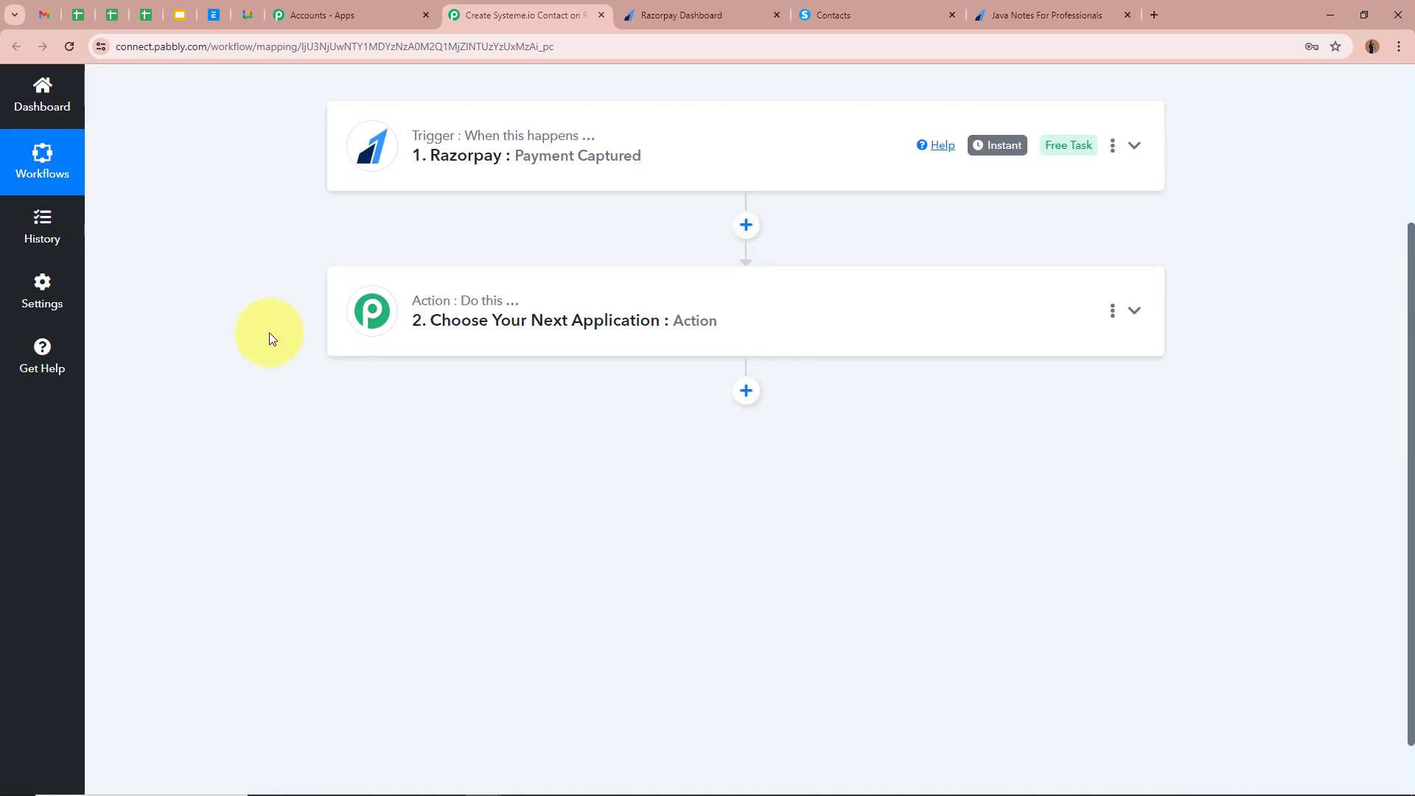
left_click(1135, 314)
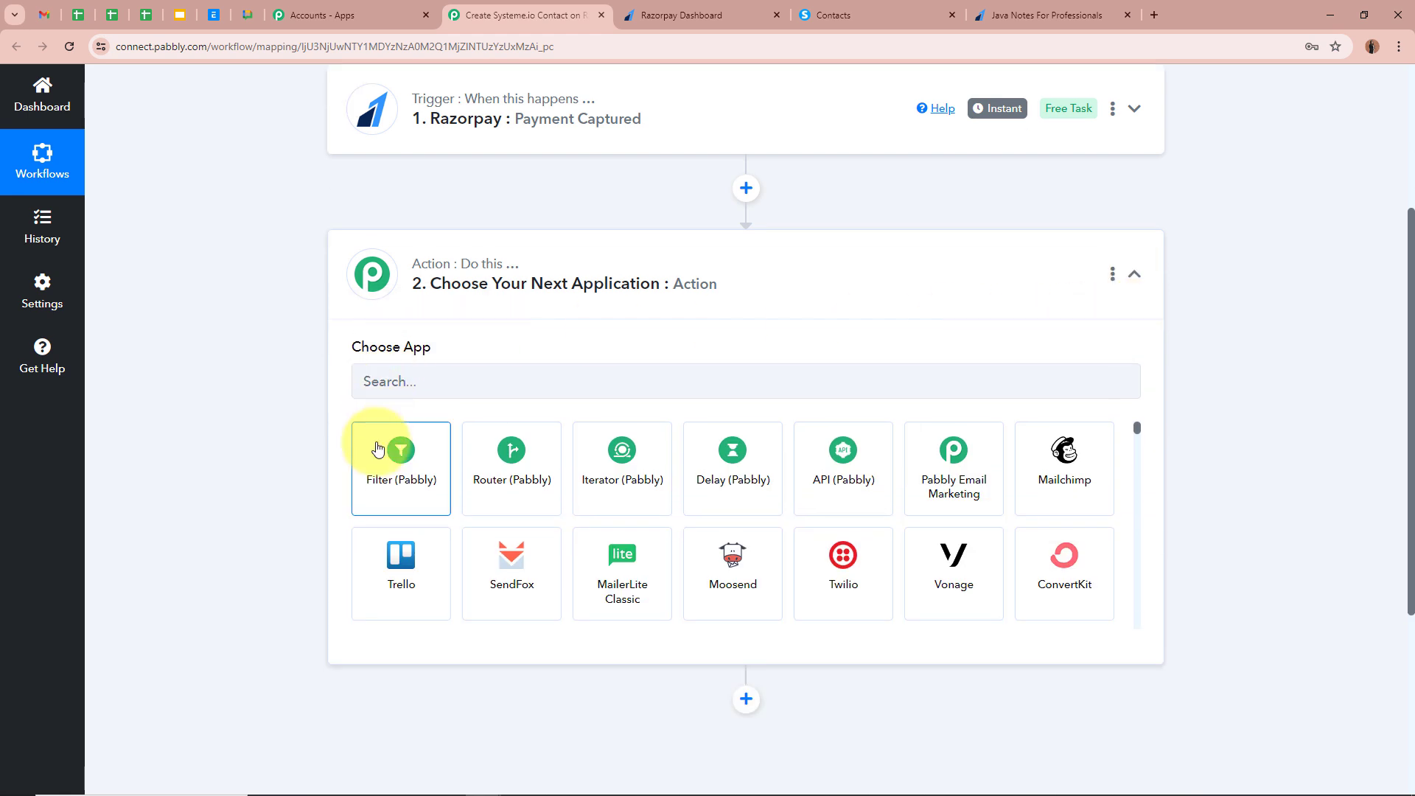
- Make step 2 a Filter (Pabbly) step with the Filter Values action event, and connect it
left_click(383, 458)
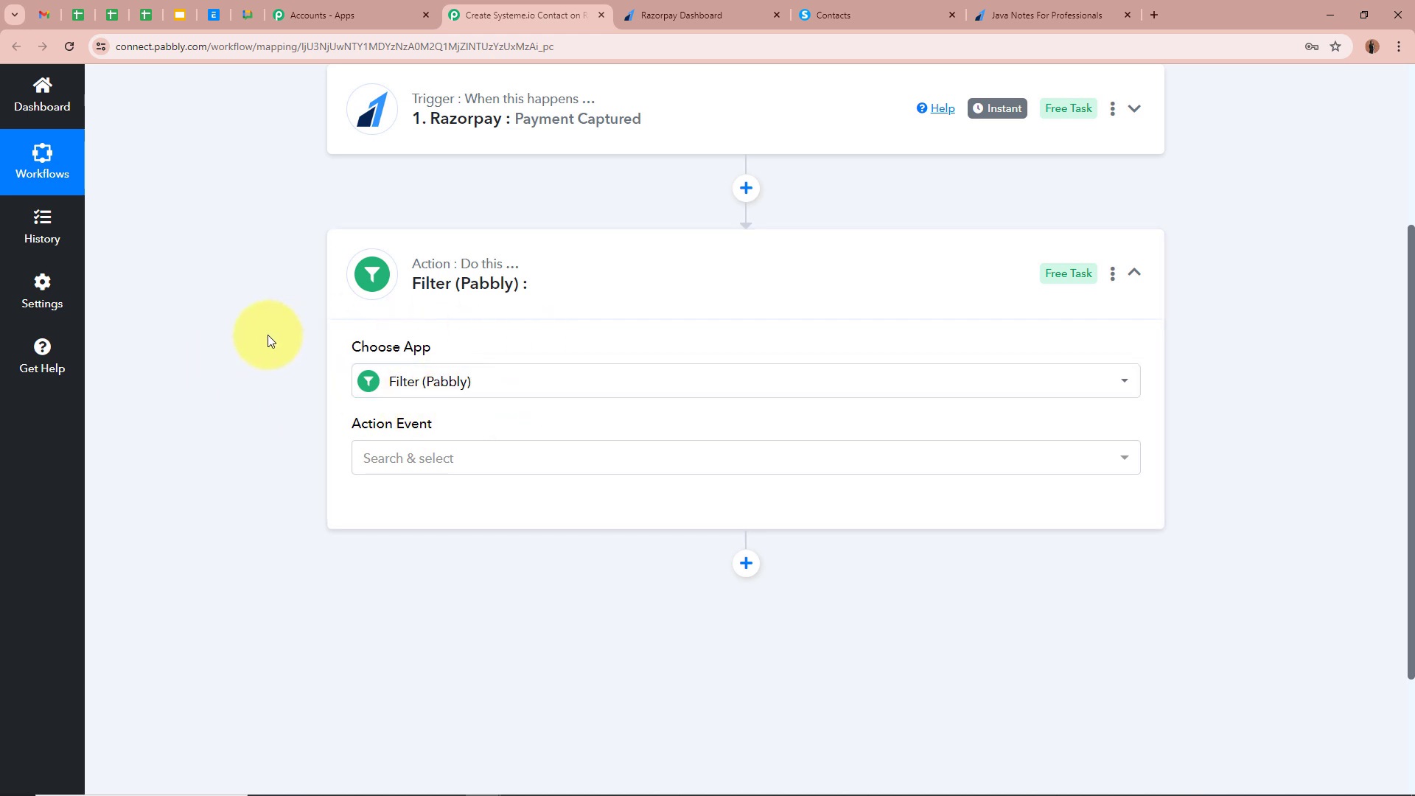
left_click(479, 462)
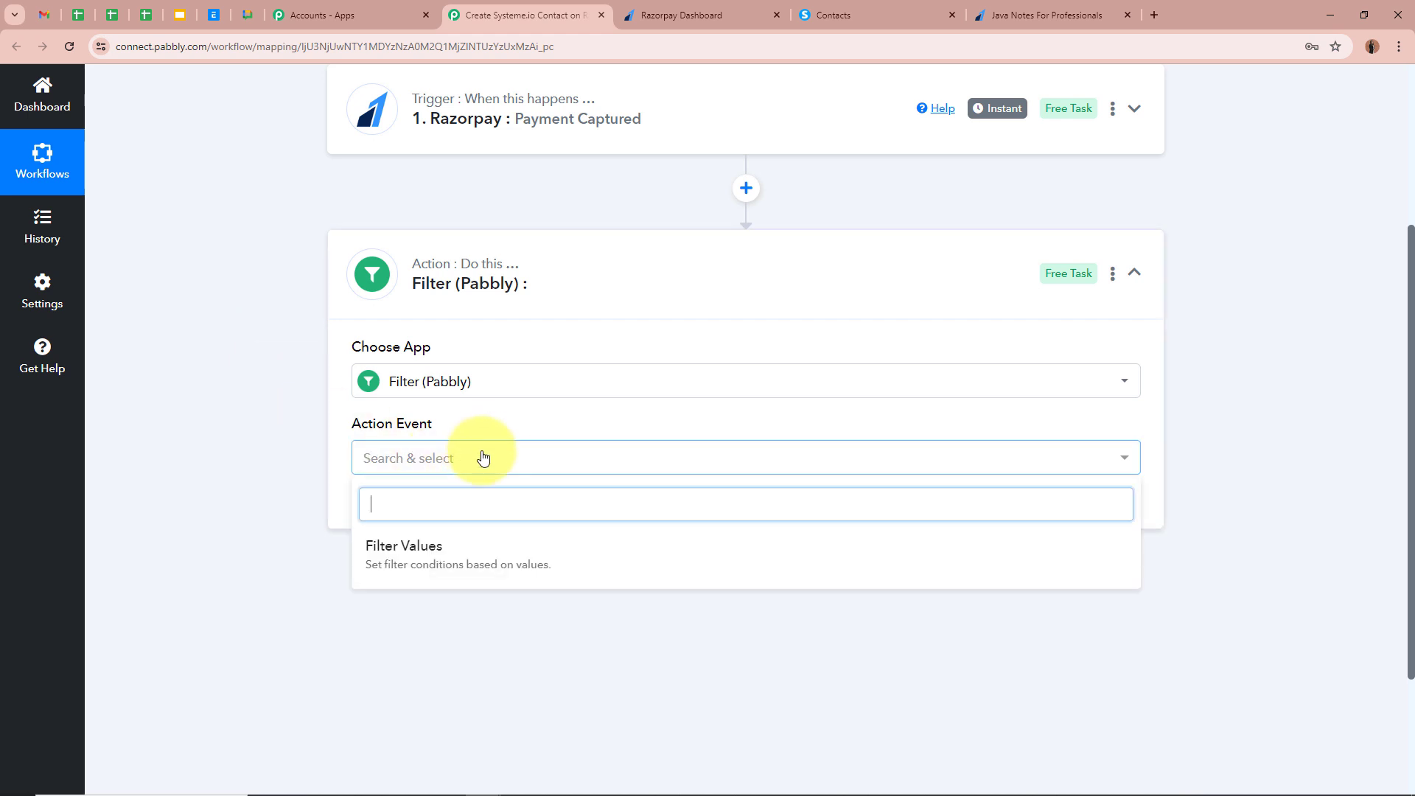
left_click(450, 567)
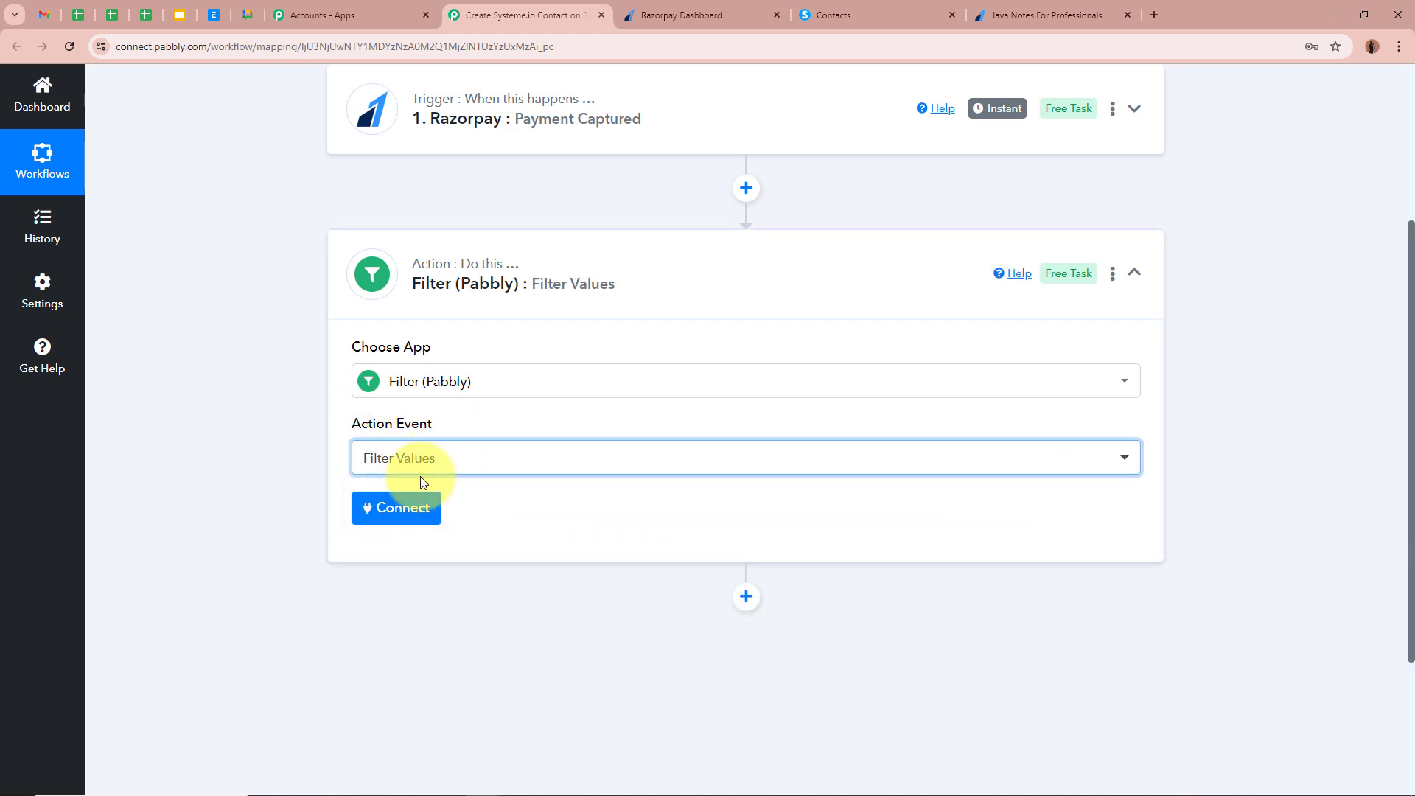
left_click(431, 509)
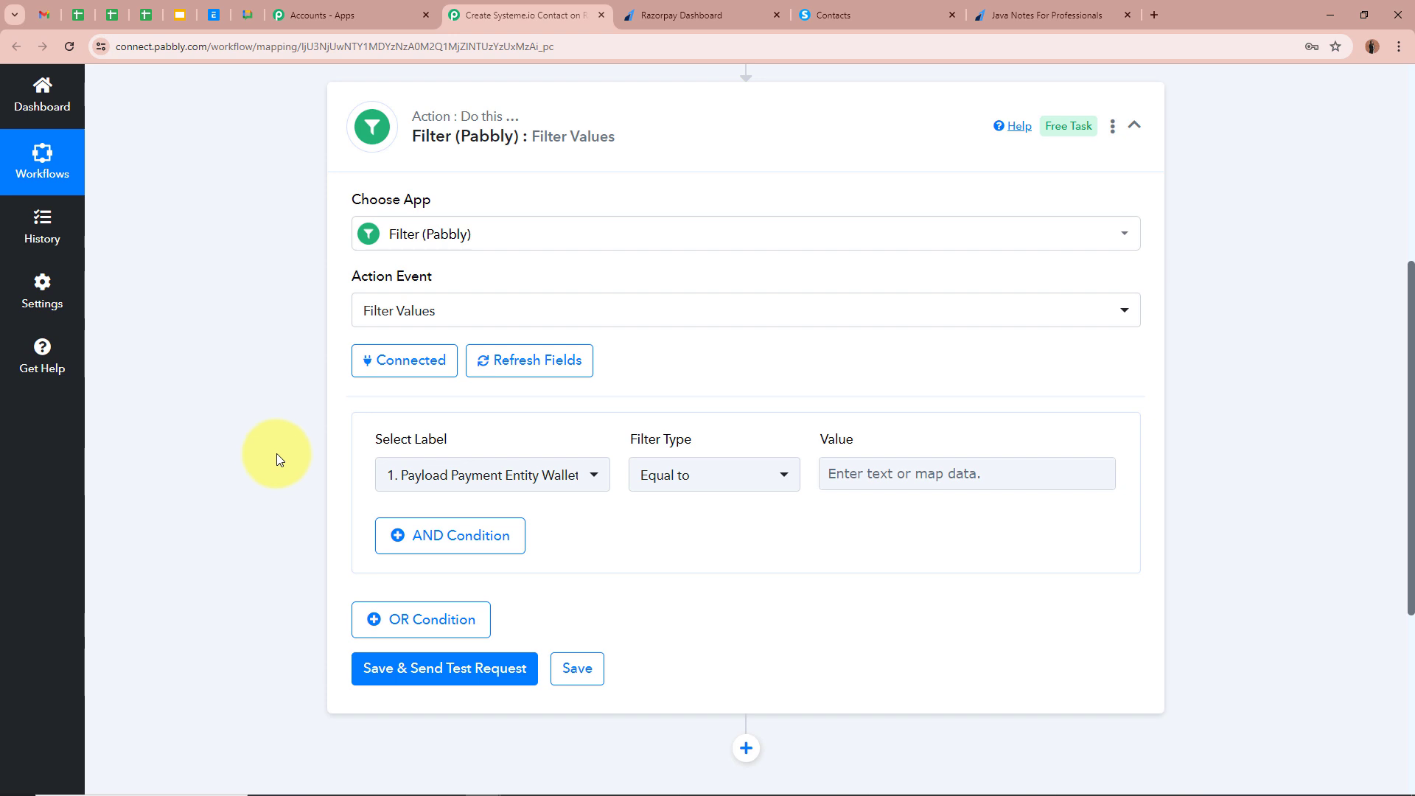
- Choose the Razorpay payment's Notes Payment For field as the value to filter on
left_click(518, 478)
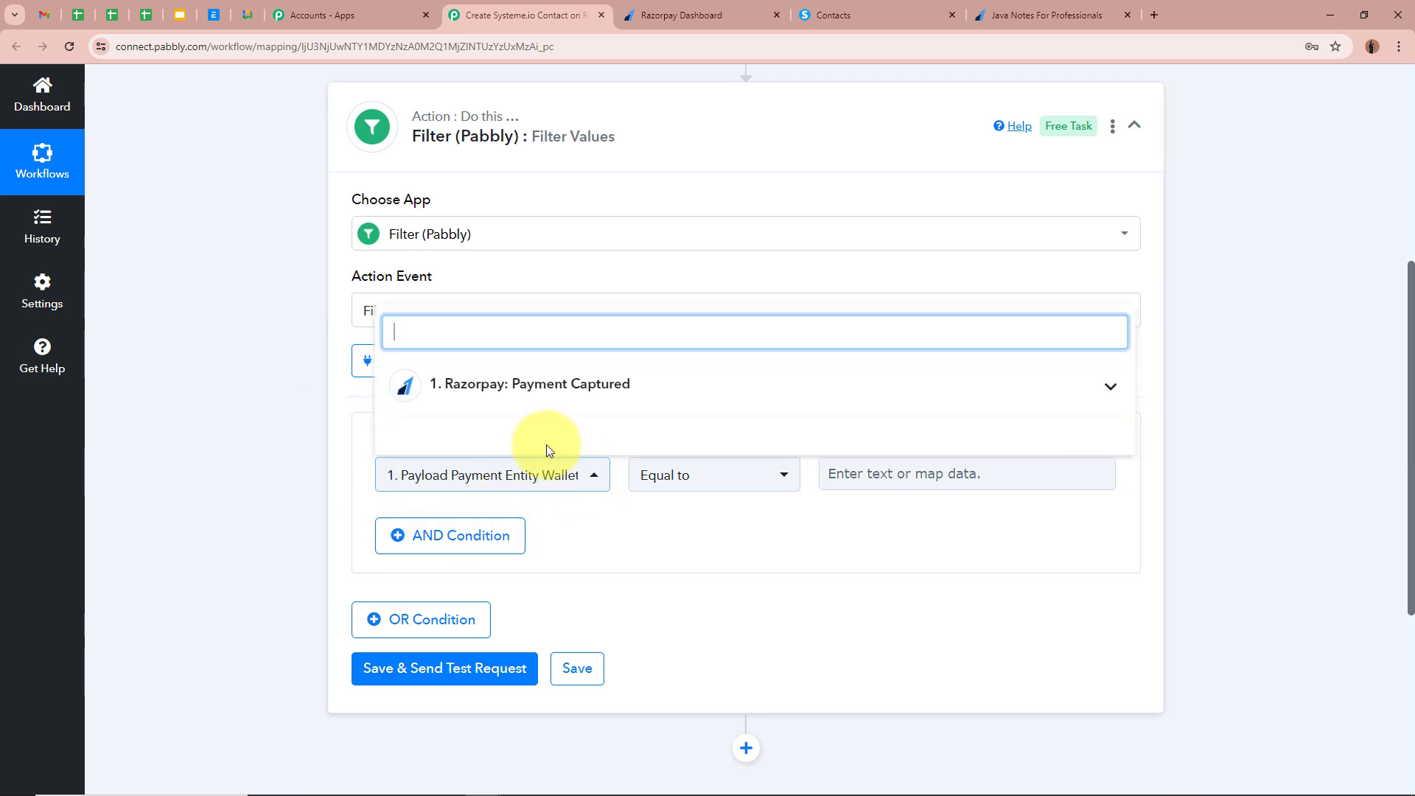
left_click(554, 387)
scroll(583, 482, "down", 5)
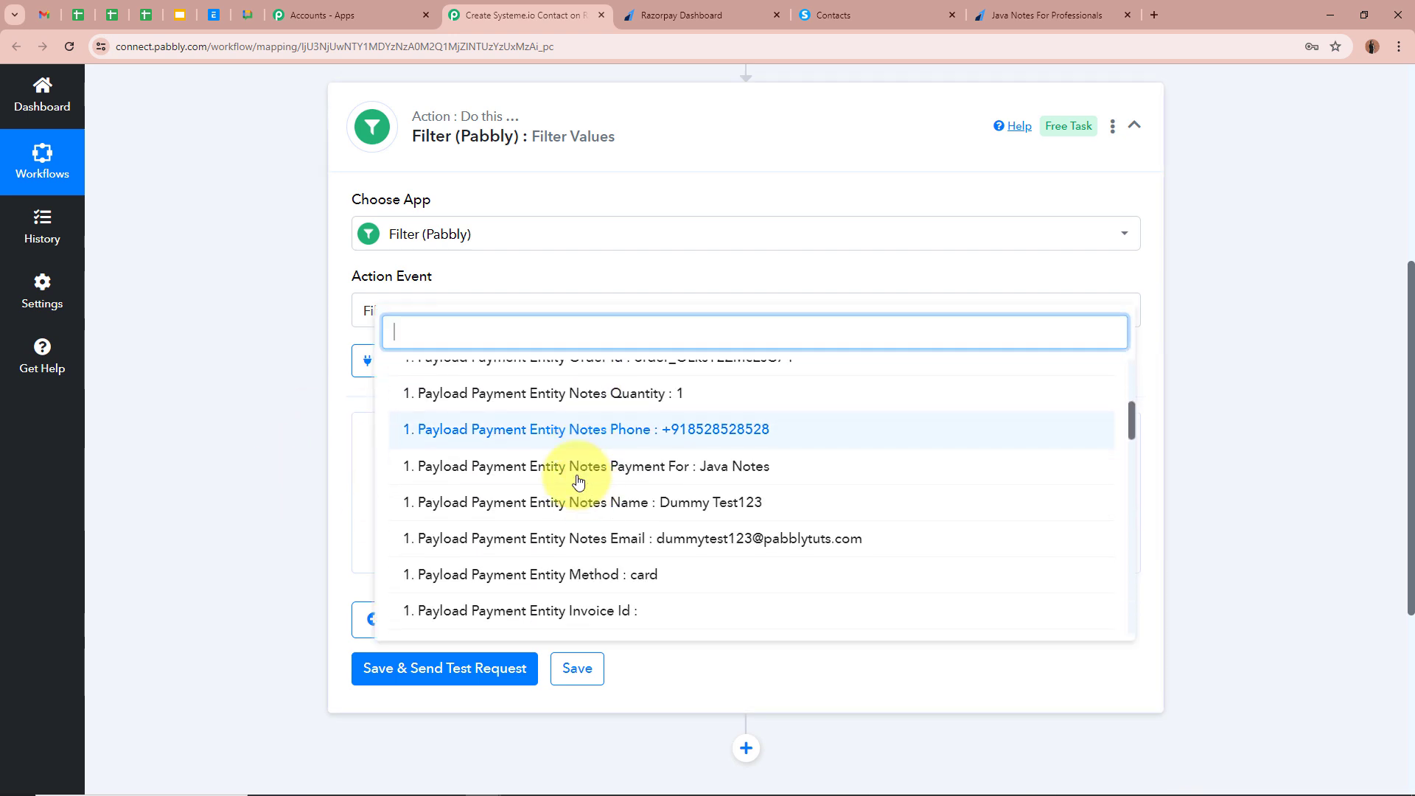
left_click(818, 472)
scroll(280, 429, "down", 1)
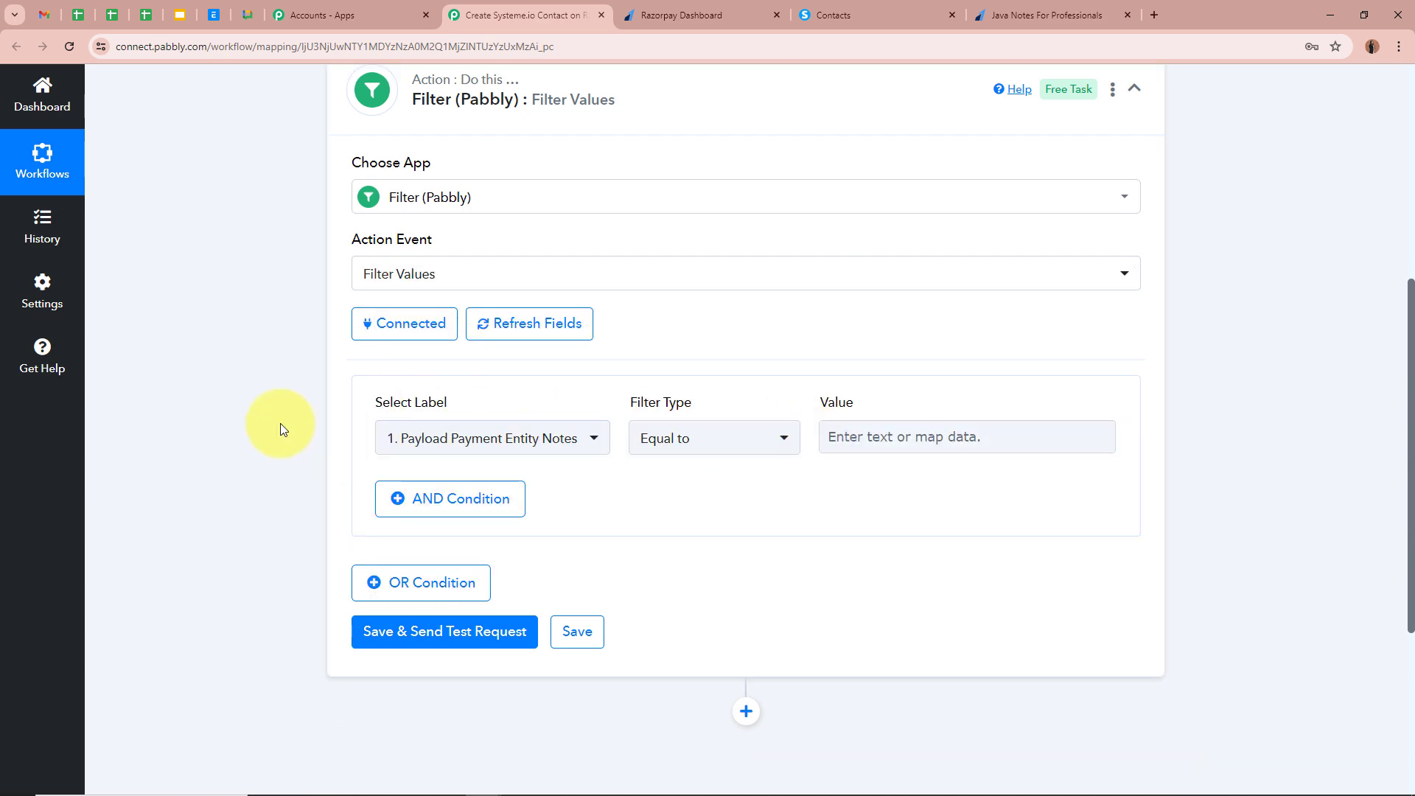
scroll(280, 430, "up", 6)
scroll(155, 409, "down", 7)
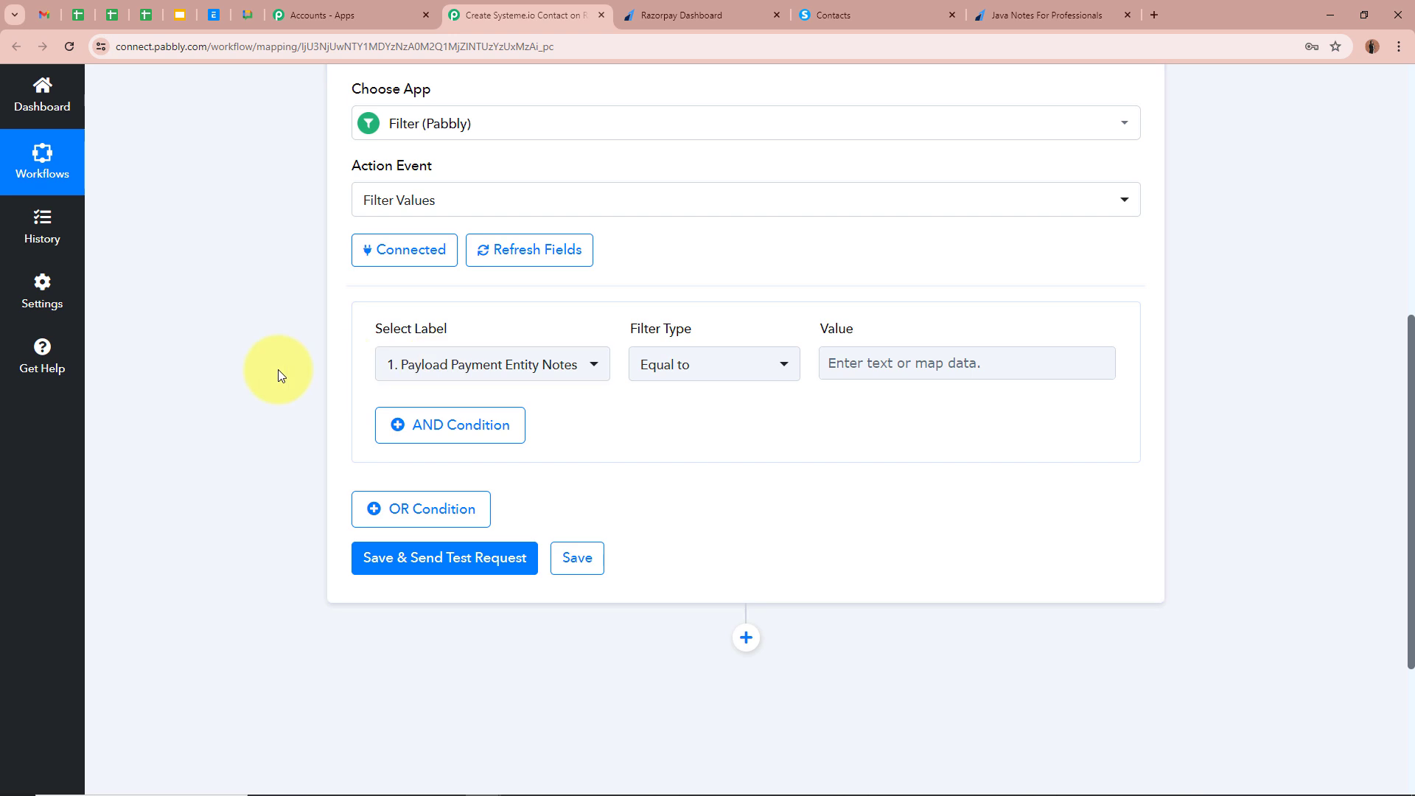
left_click(464, 365)
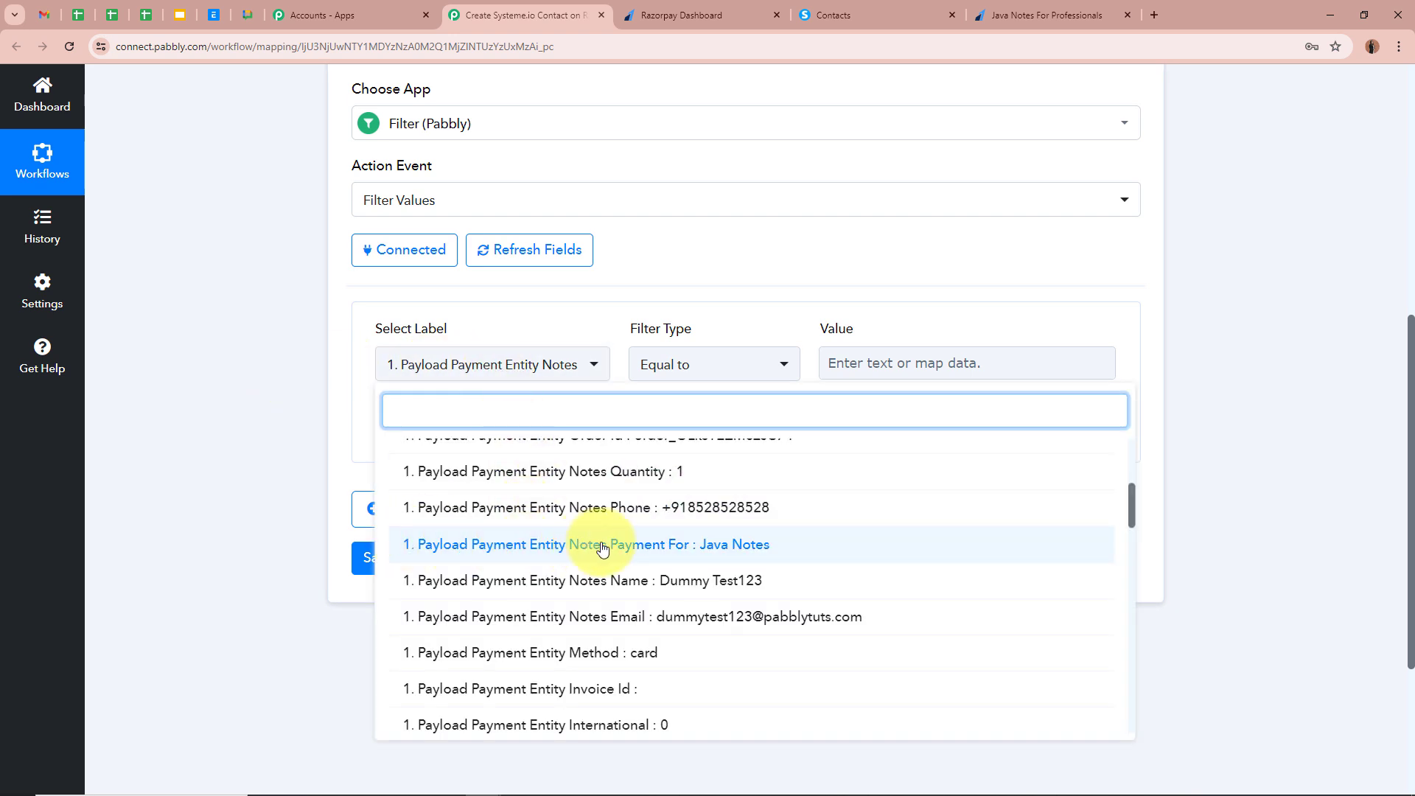
left_click(196, 346)
- Set the filter condition to Equal to 'Java Notes'
left_click(709, 366)
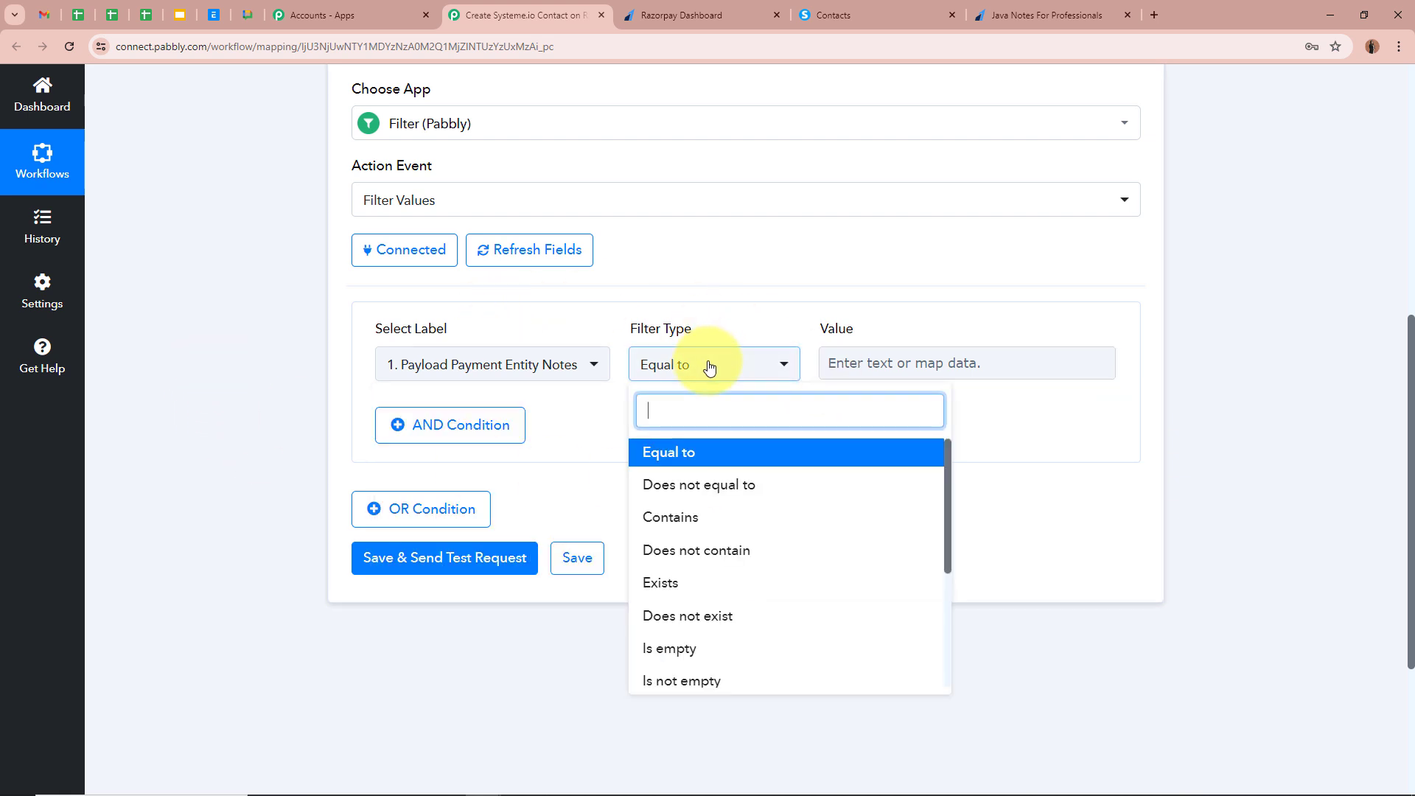
left_click(730, 458)
left_click(915, 358)
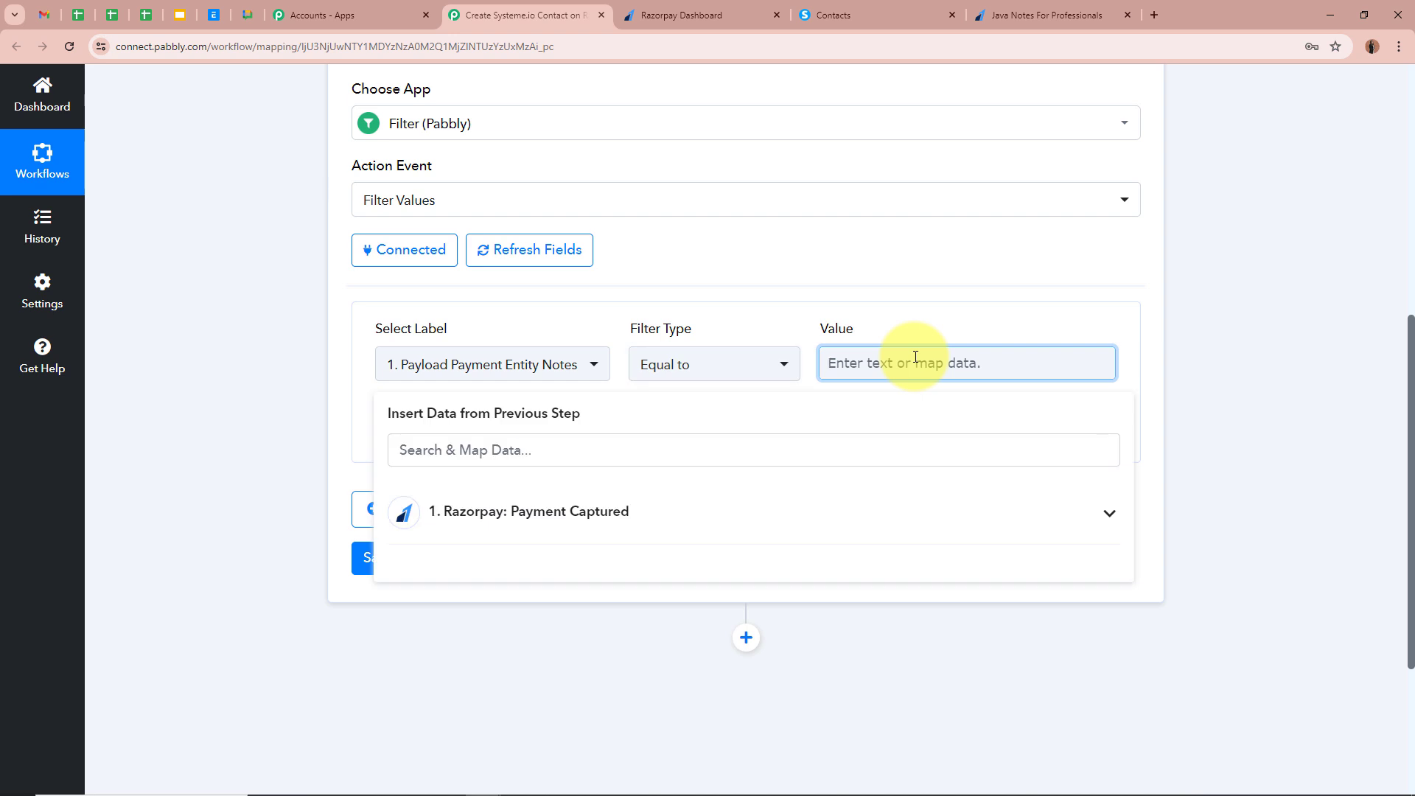
type("Java Notes")
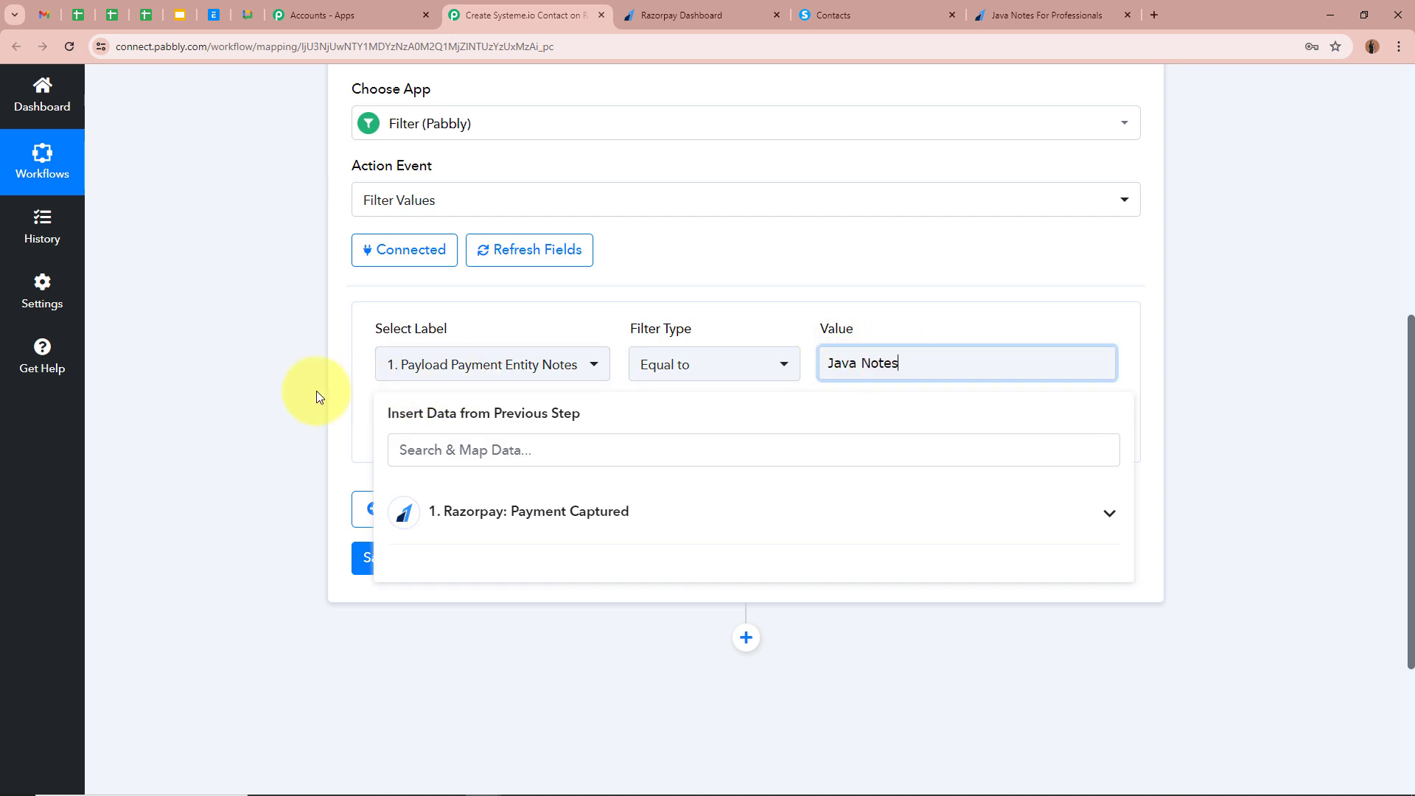
left_click(283, 392)
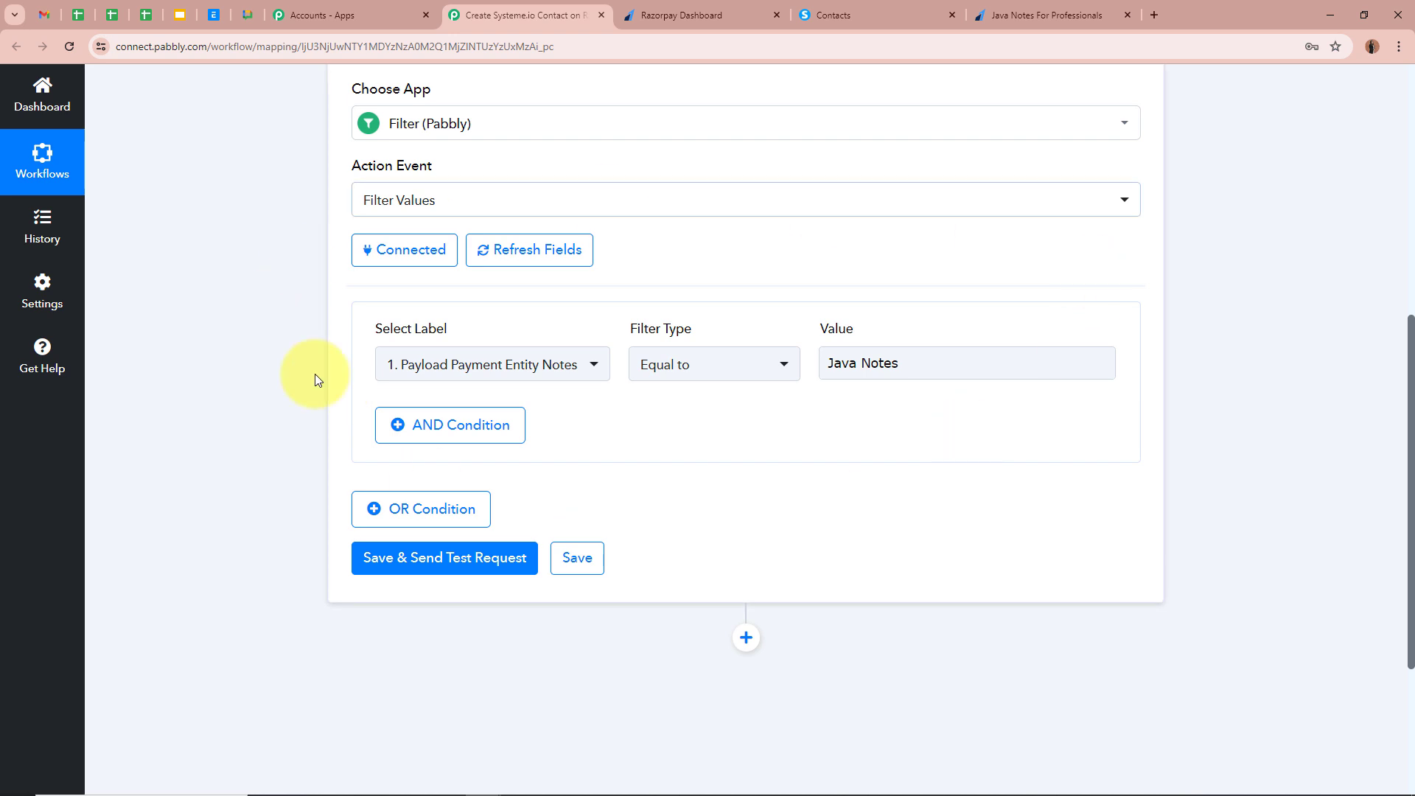
scroll(244, 363, "down", 2)
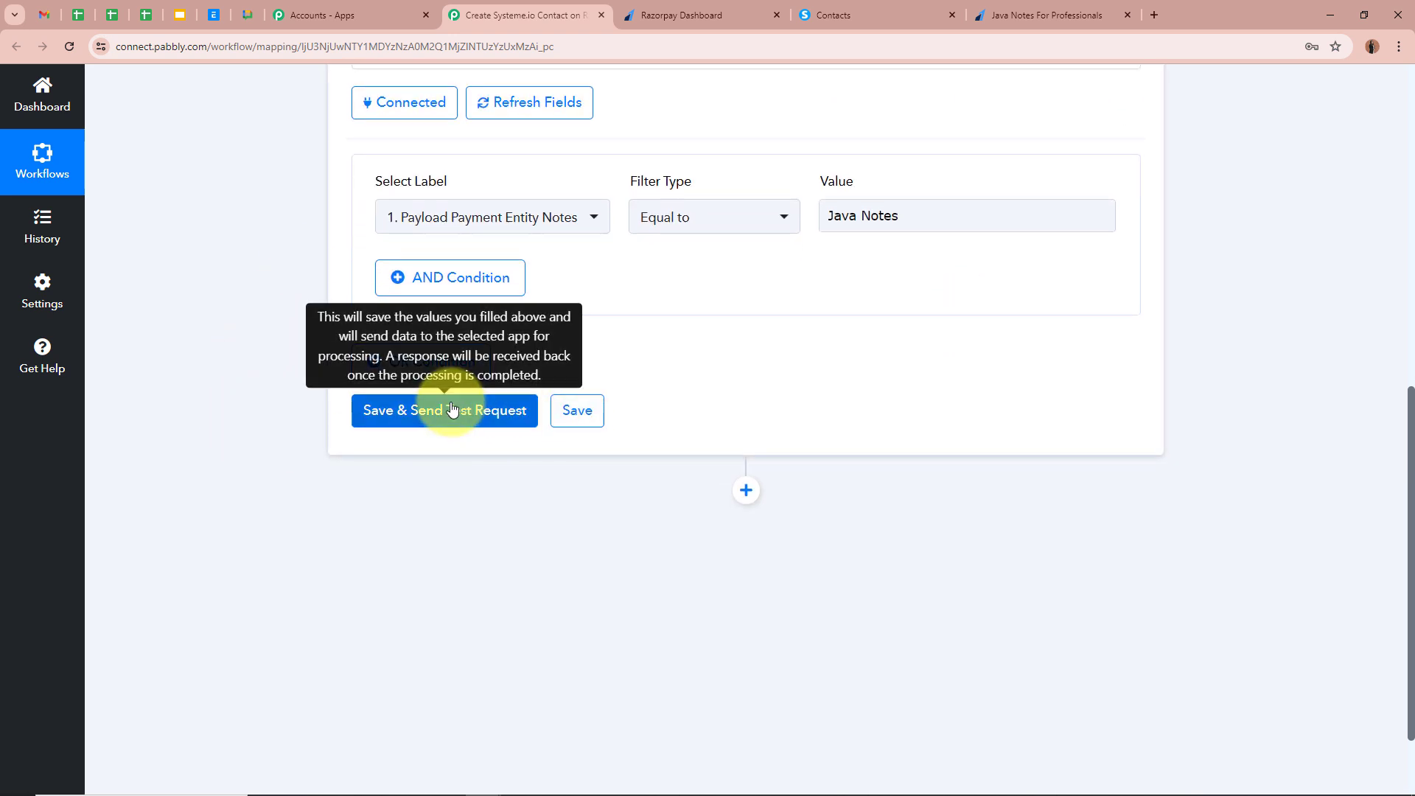
- Save and test the filter, confirm the 'Condition is true' result, and collapse the filter step
left_click(506, 405)
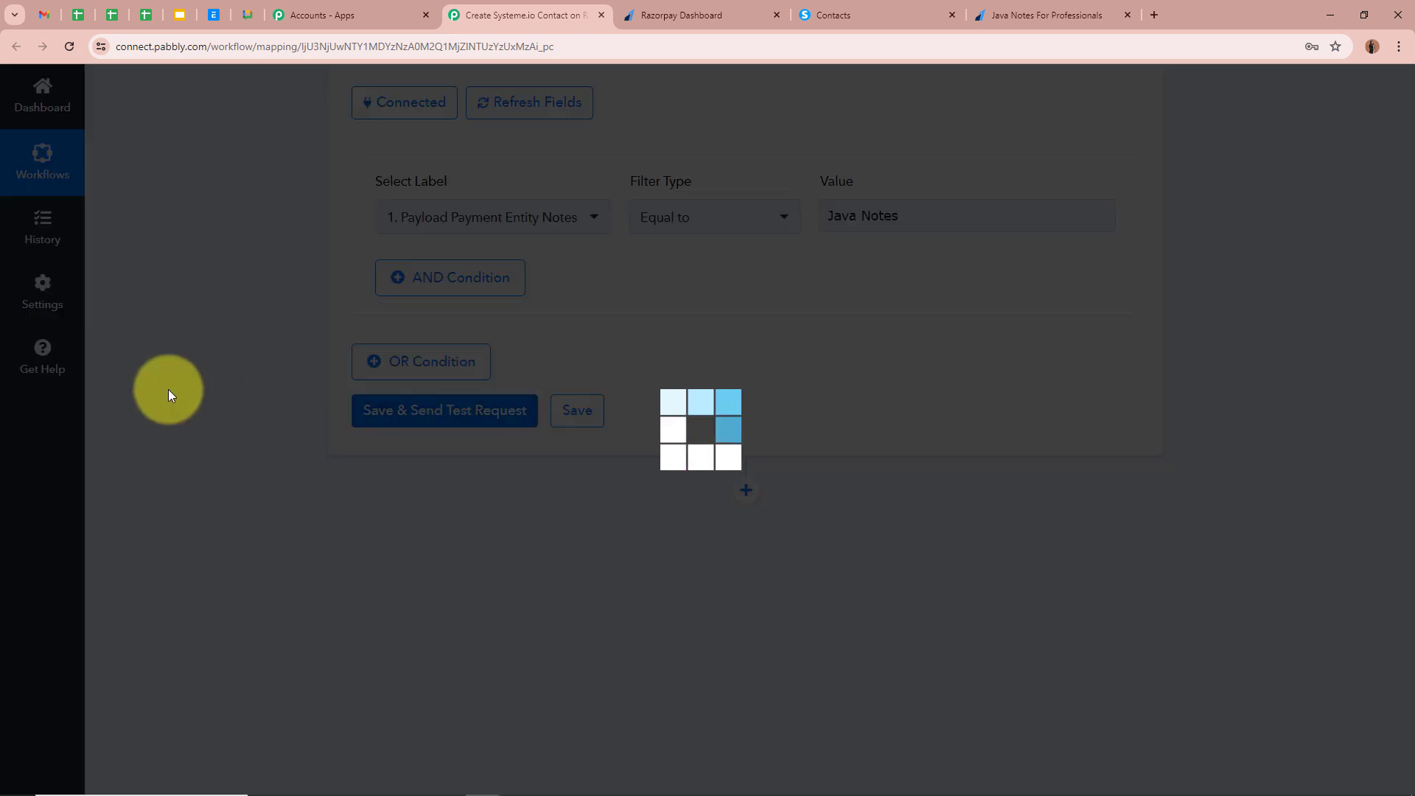
scroll(169, 390, "down", 2)
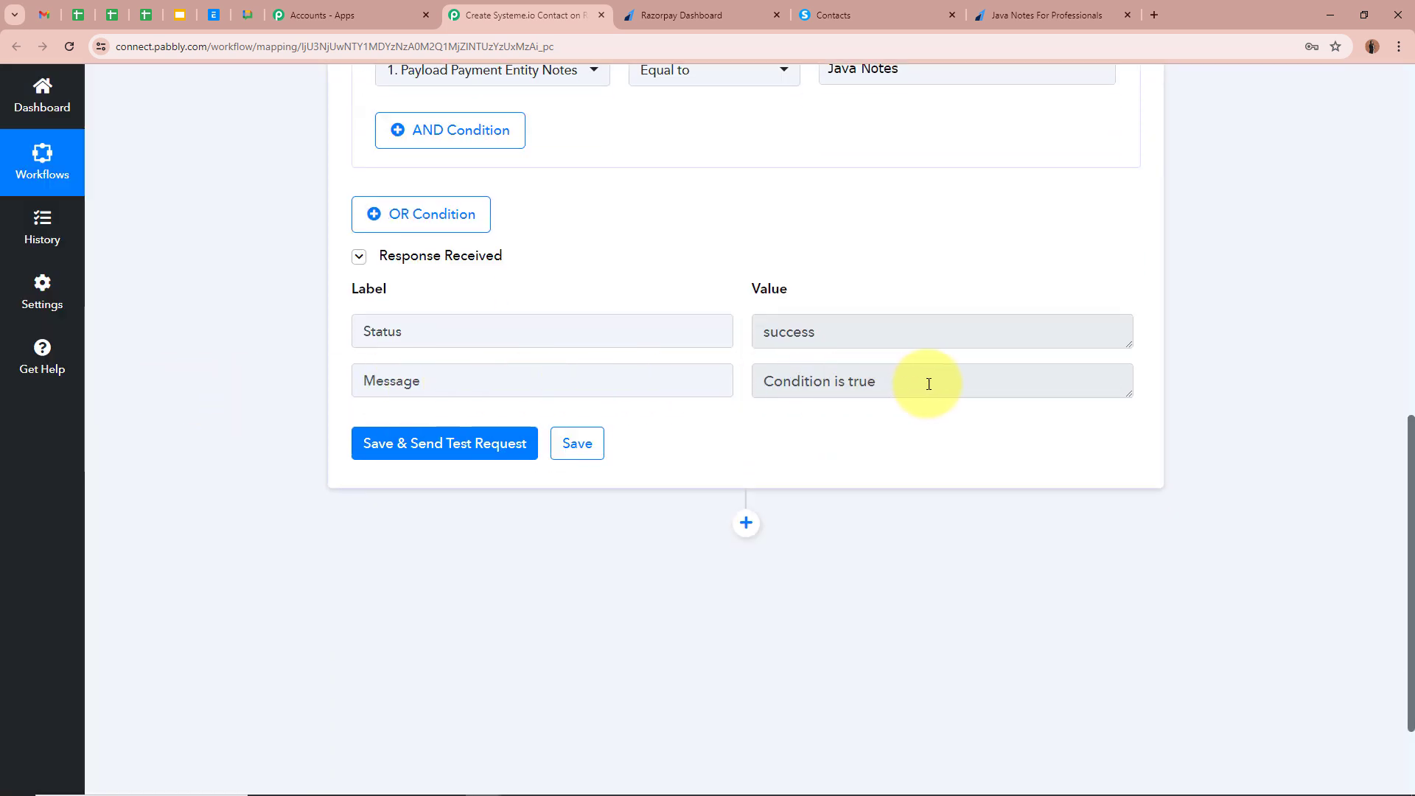
left_click_drag(922, 382, 672, 388)
left_click(1316, 391)
scroll(1304, 392, "up", 3)
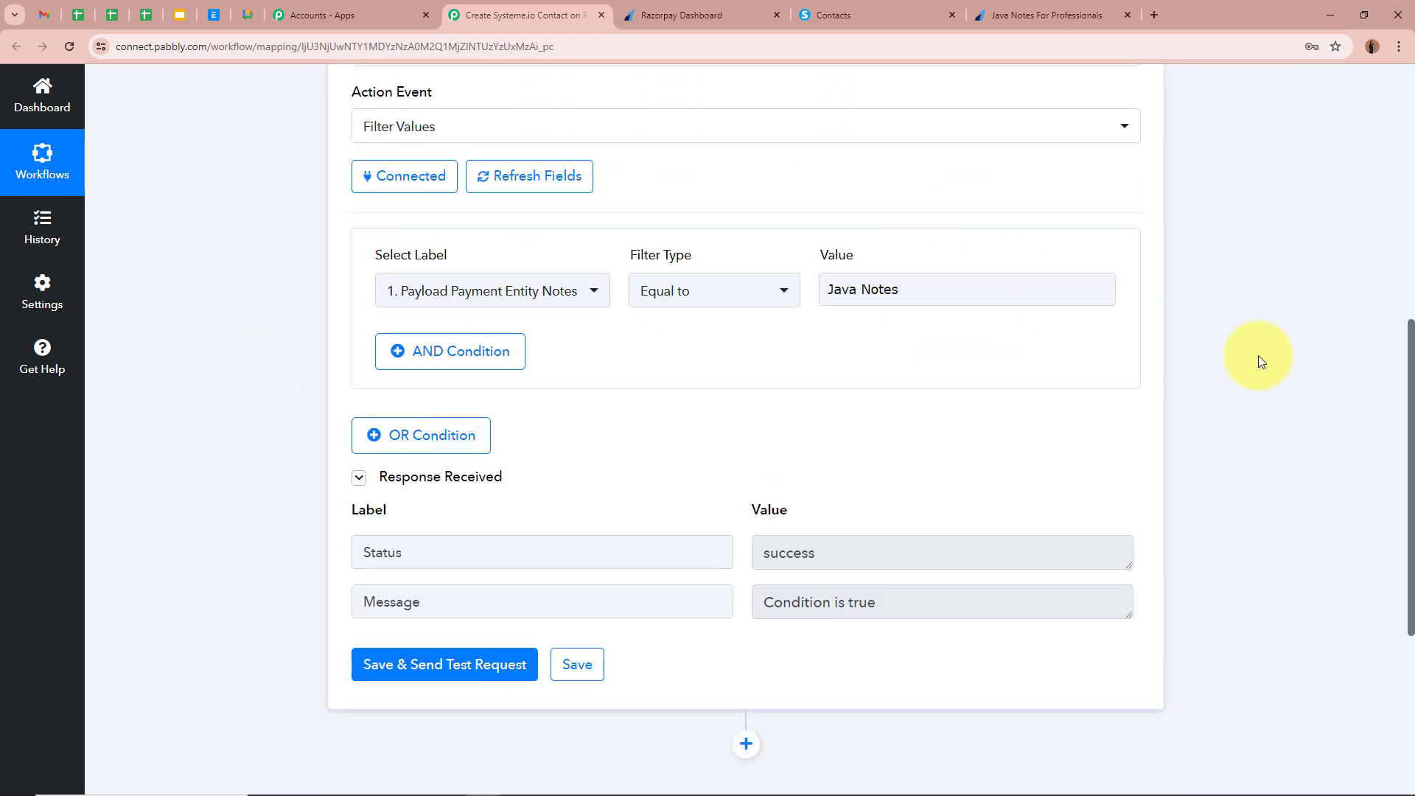
scroll(1179, 516, "up", 8)
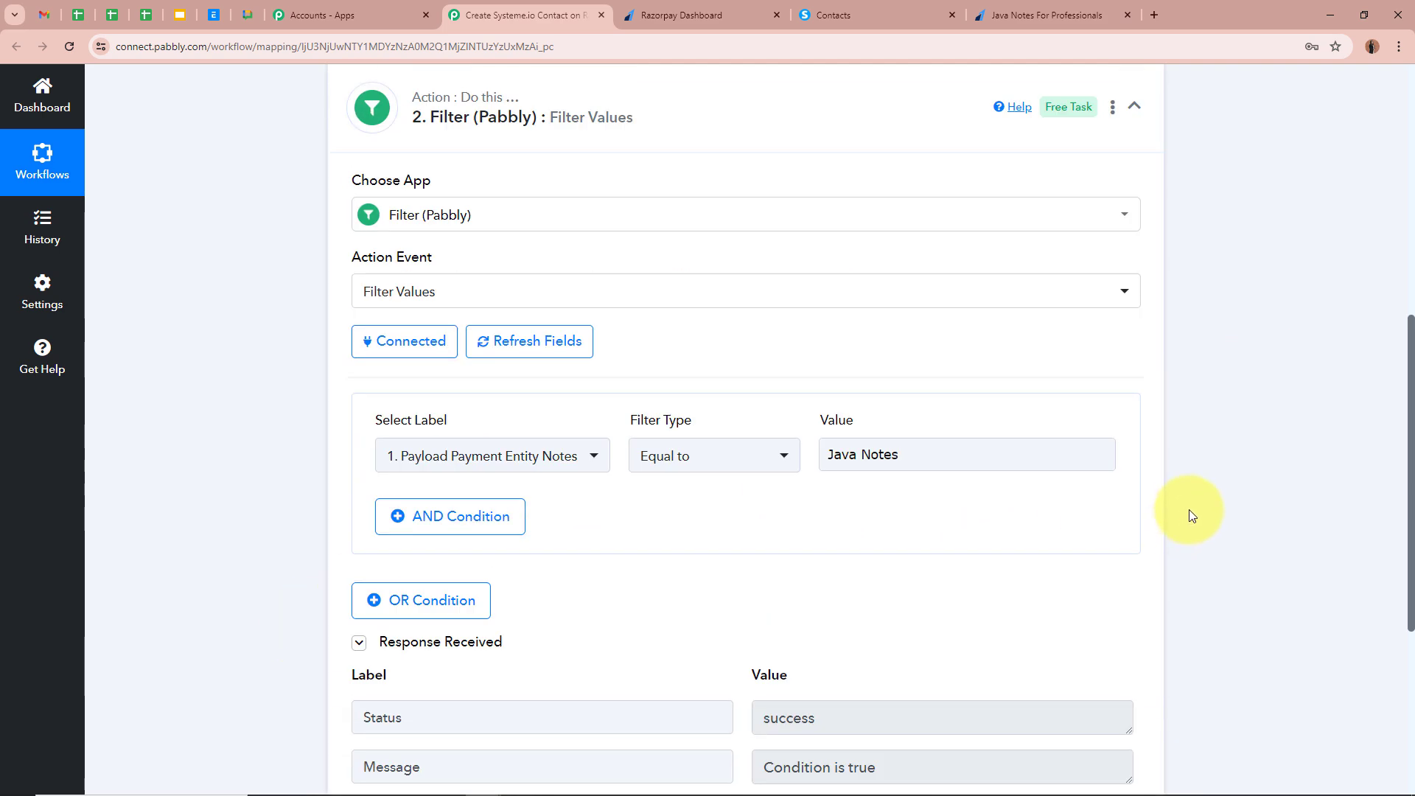
left_click(1133, 533)
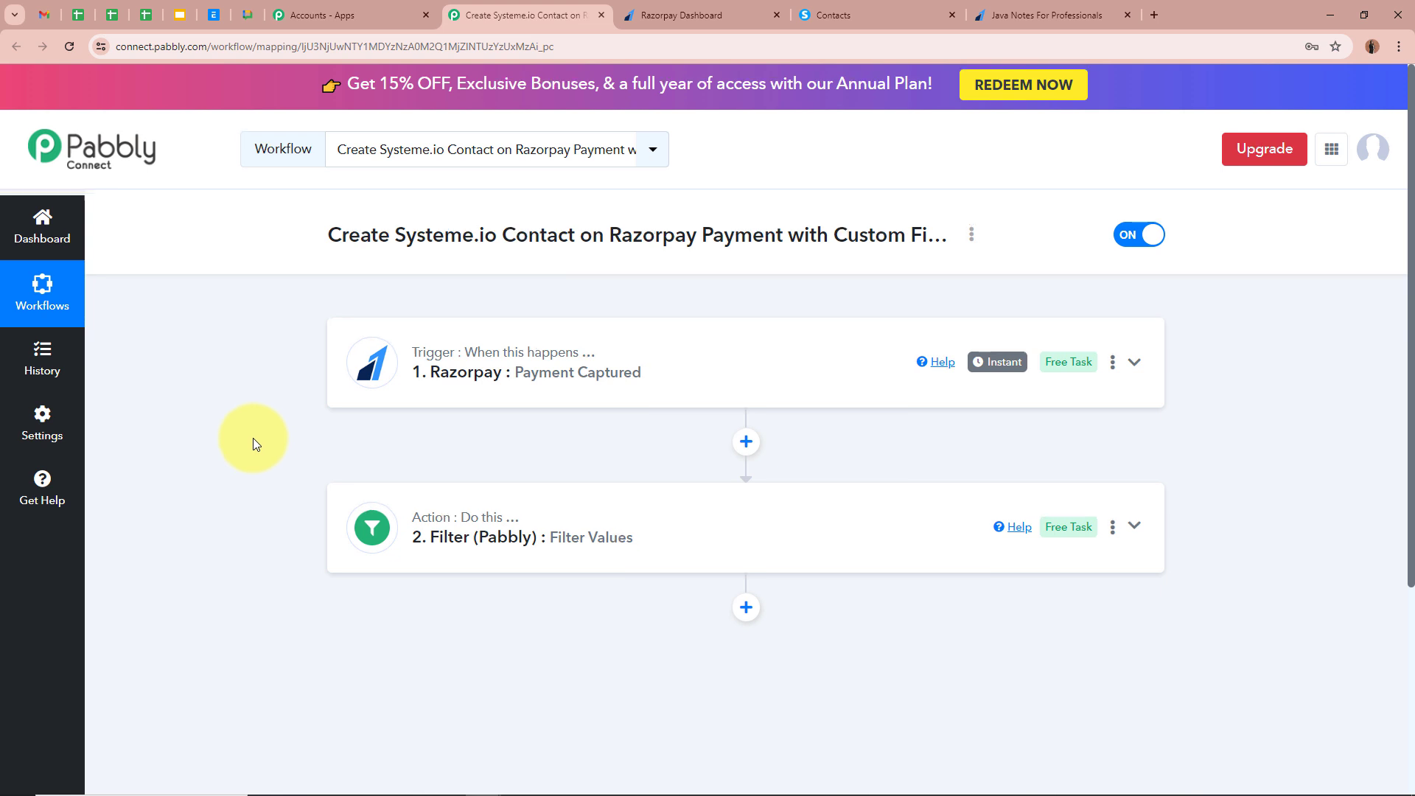
- Add a third step using Systeme.io with the Create Contact with Custom Field action event
scroll(254, 441, "down", 2)
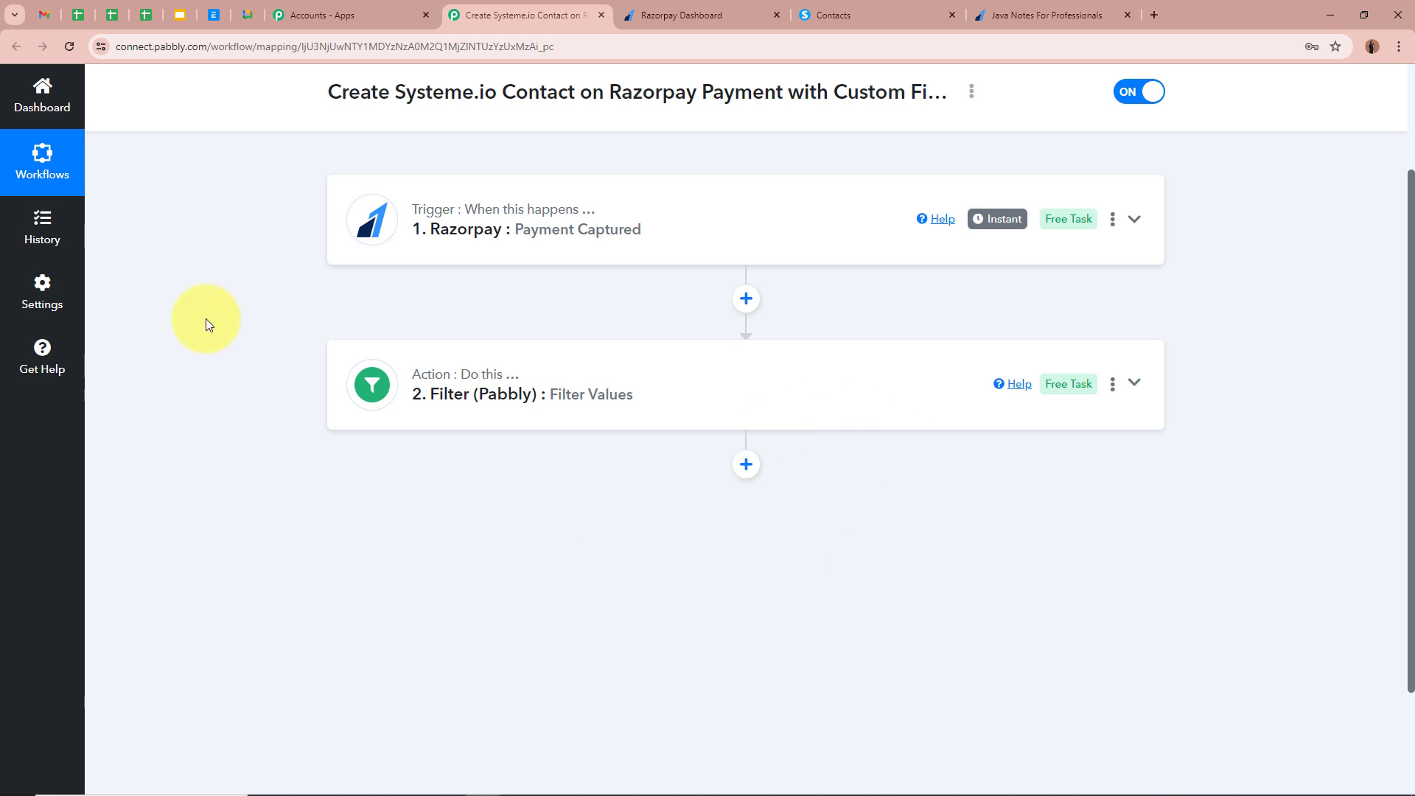
left_click(745, 465)
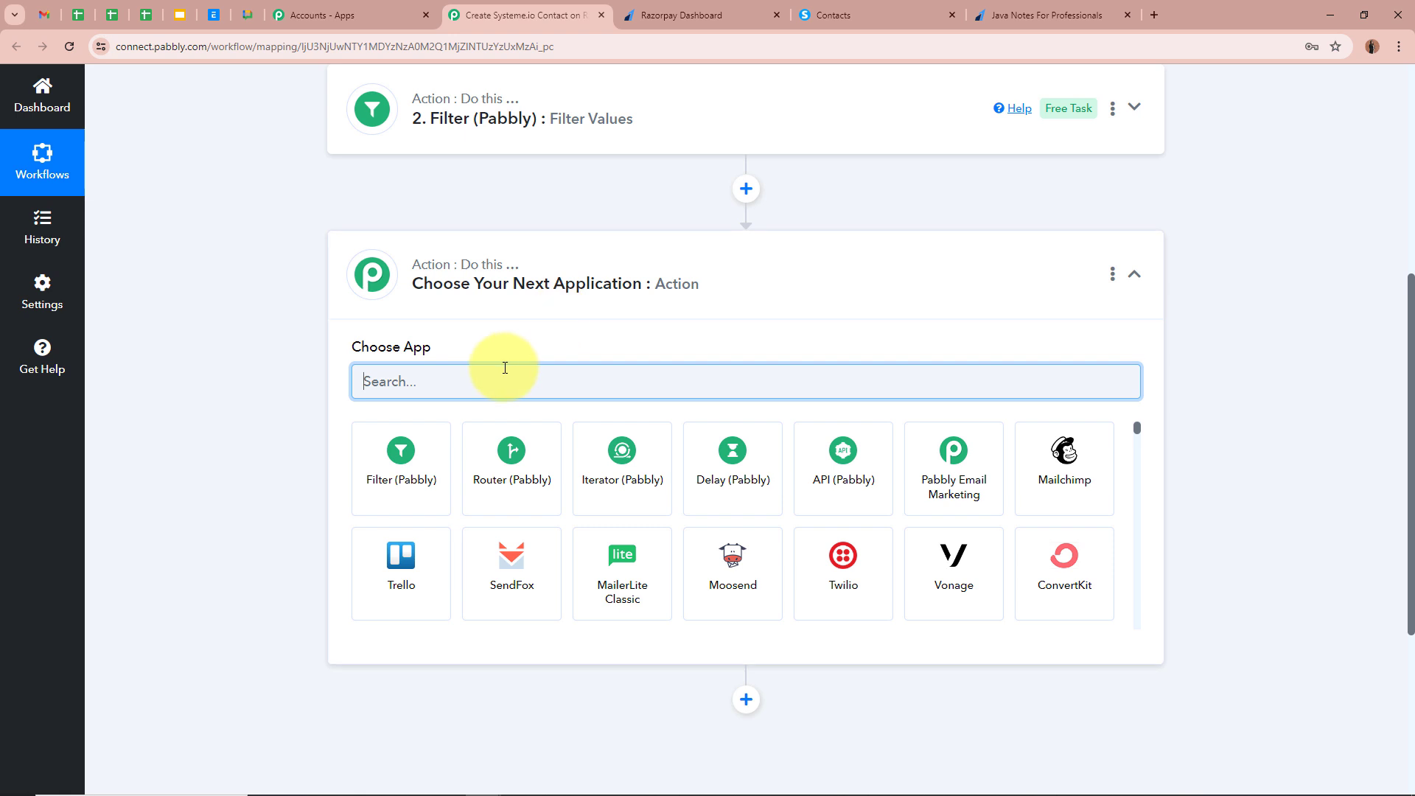
type("Sy")
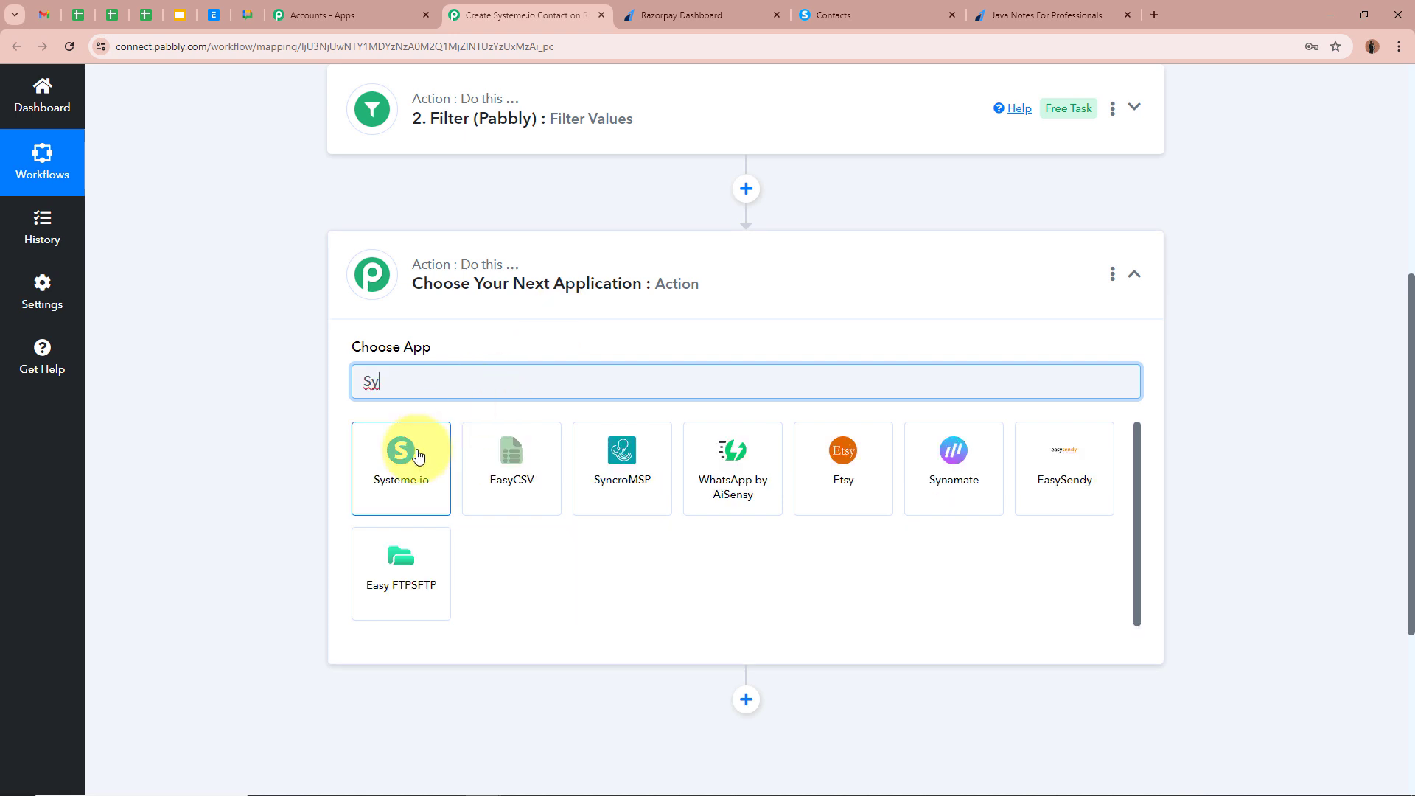
left_click(417, 455)
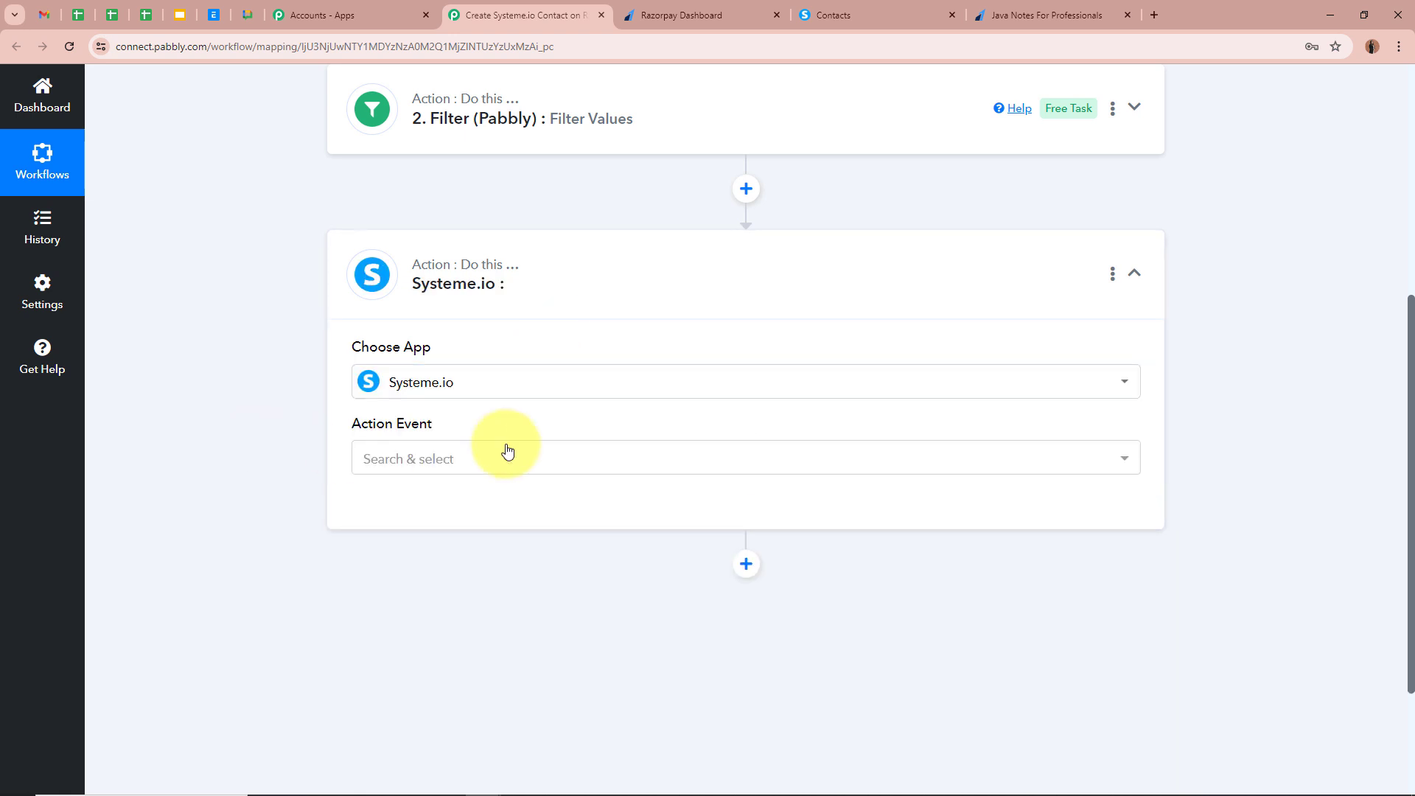
left_click(507, 451)
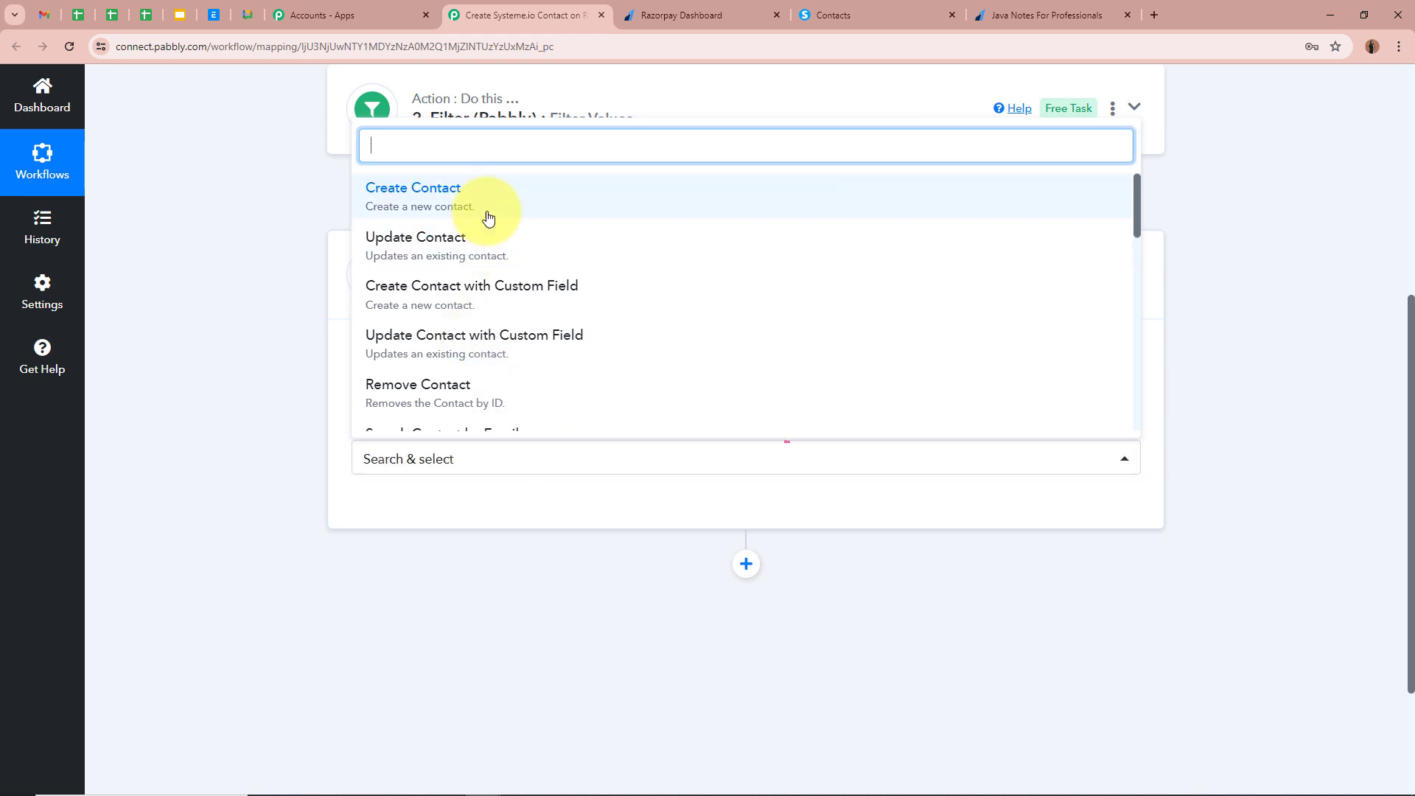
left_click(610, 290)
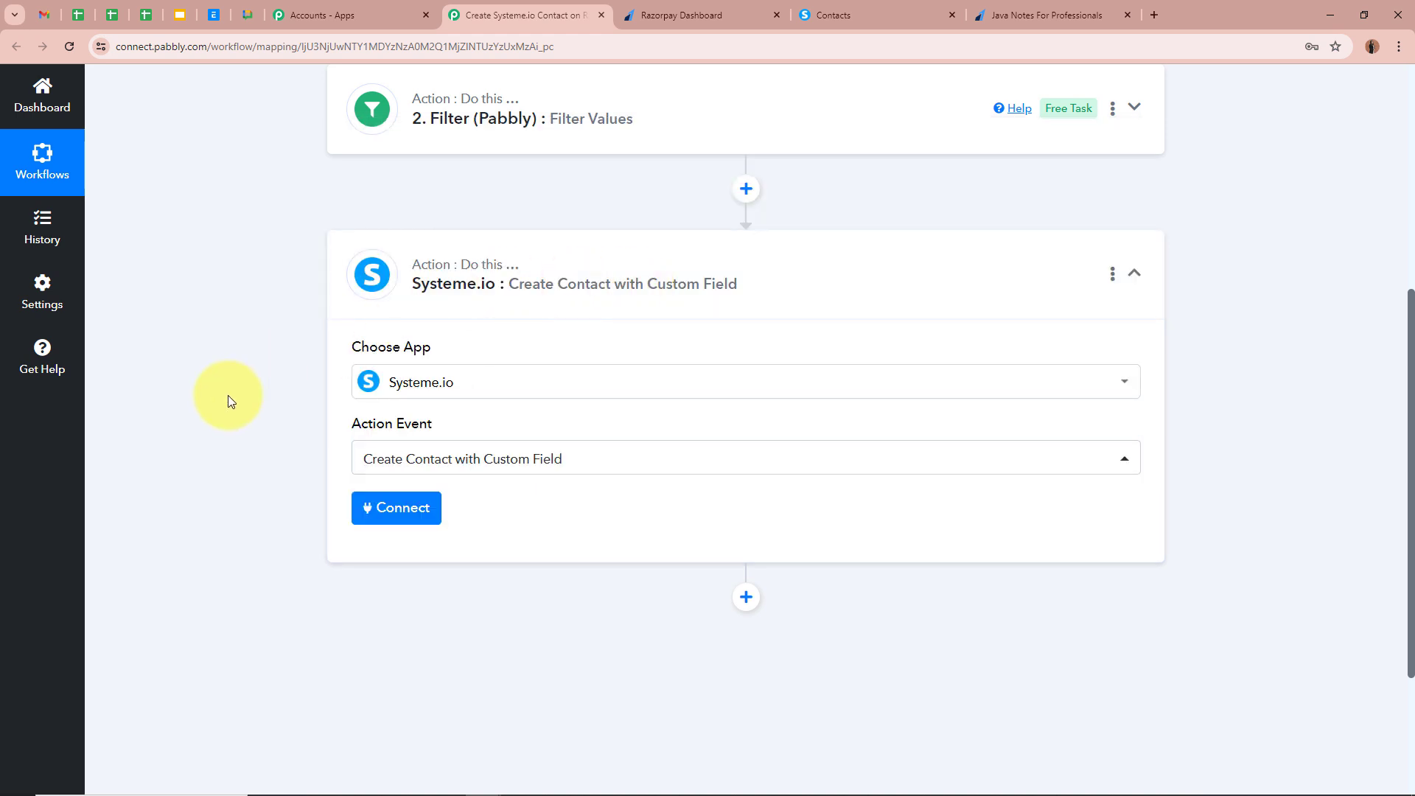
scroll(228, 395, "up", 6)
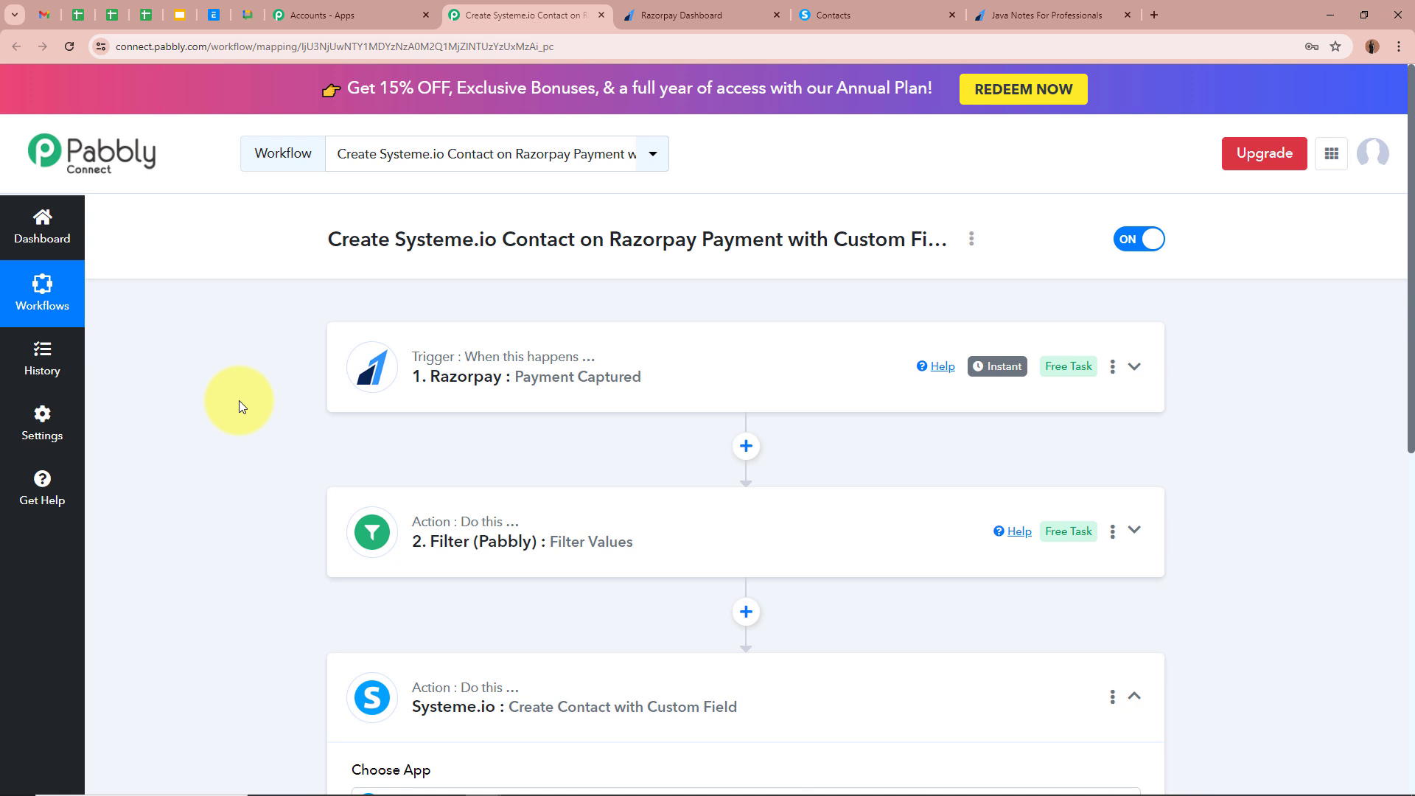
scroll(239, 401, "down", 6)
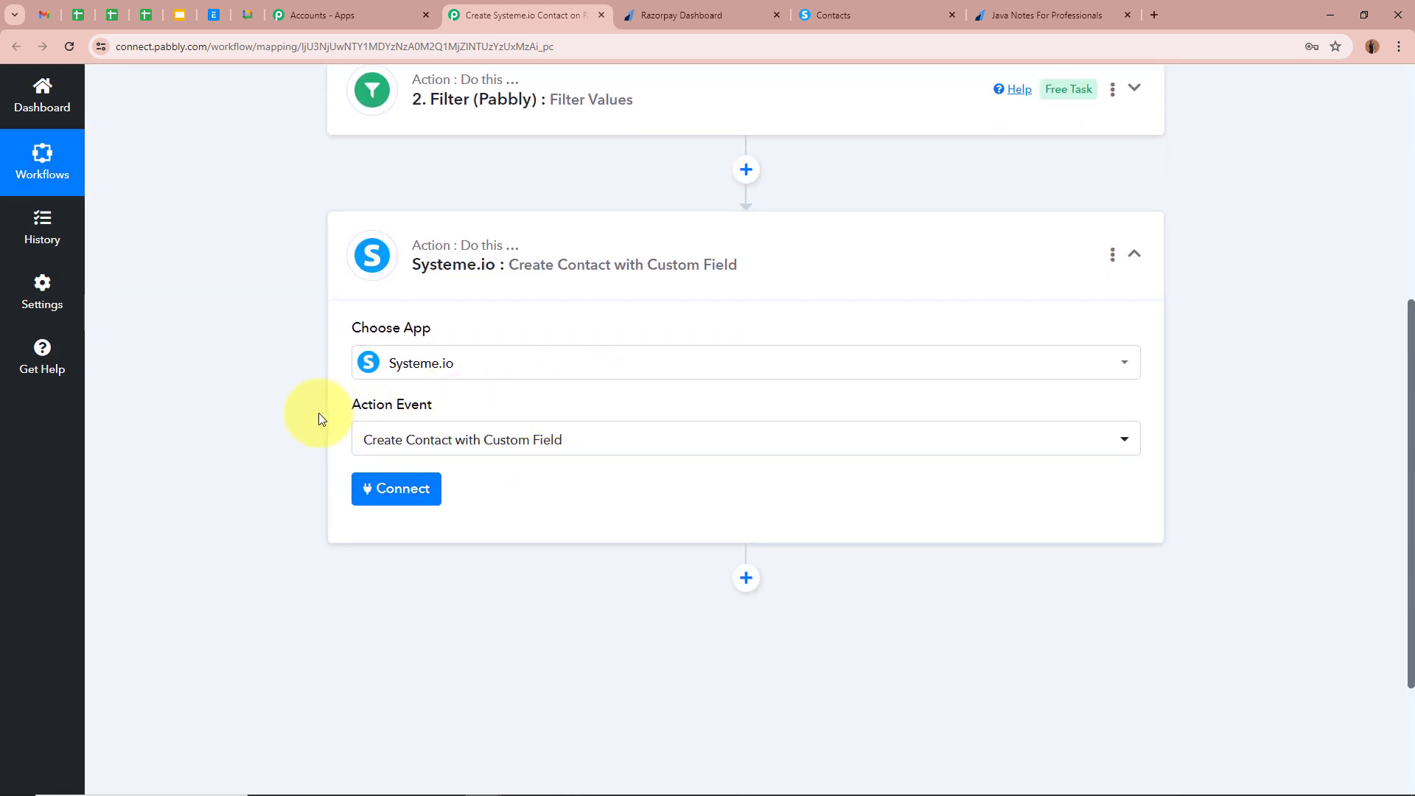
- Start a new Systeme.io connection, review its API key instructions, then go to Systeme.io contacts
left_click(384, 488)
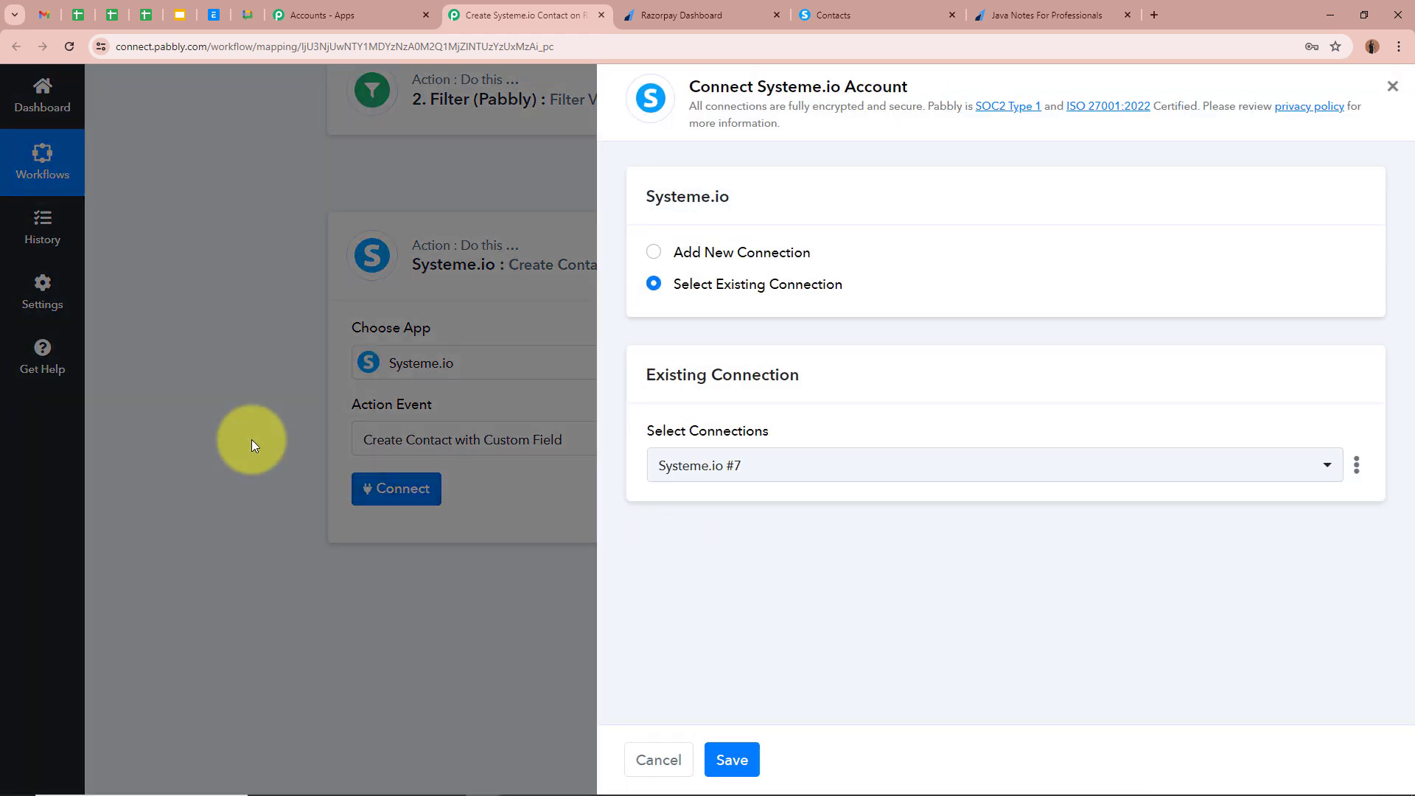
left_click(652, 256)
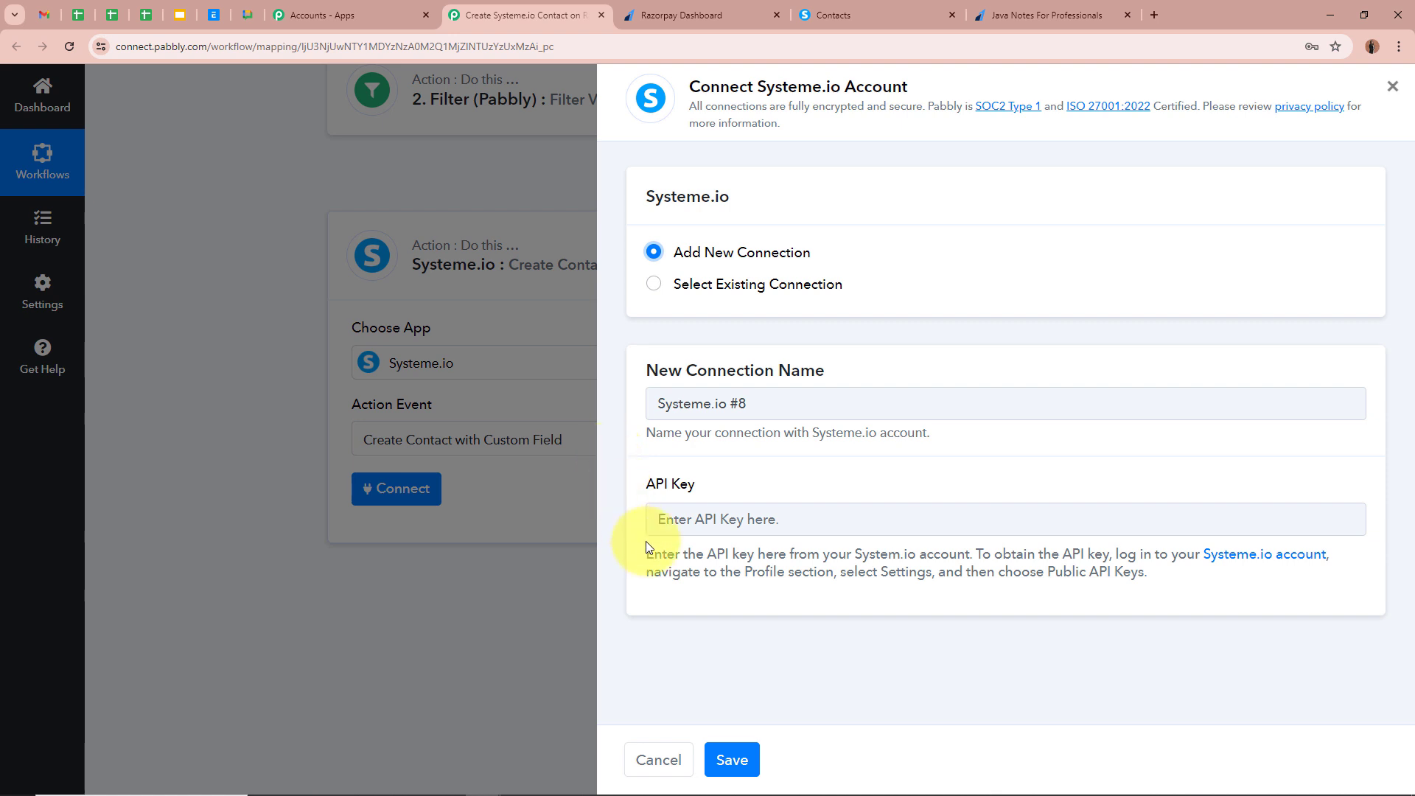
left_click_drag(646, 553, 1205, 573)
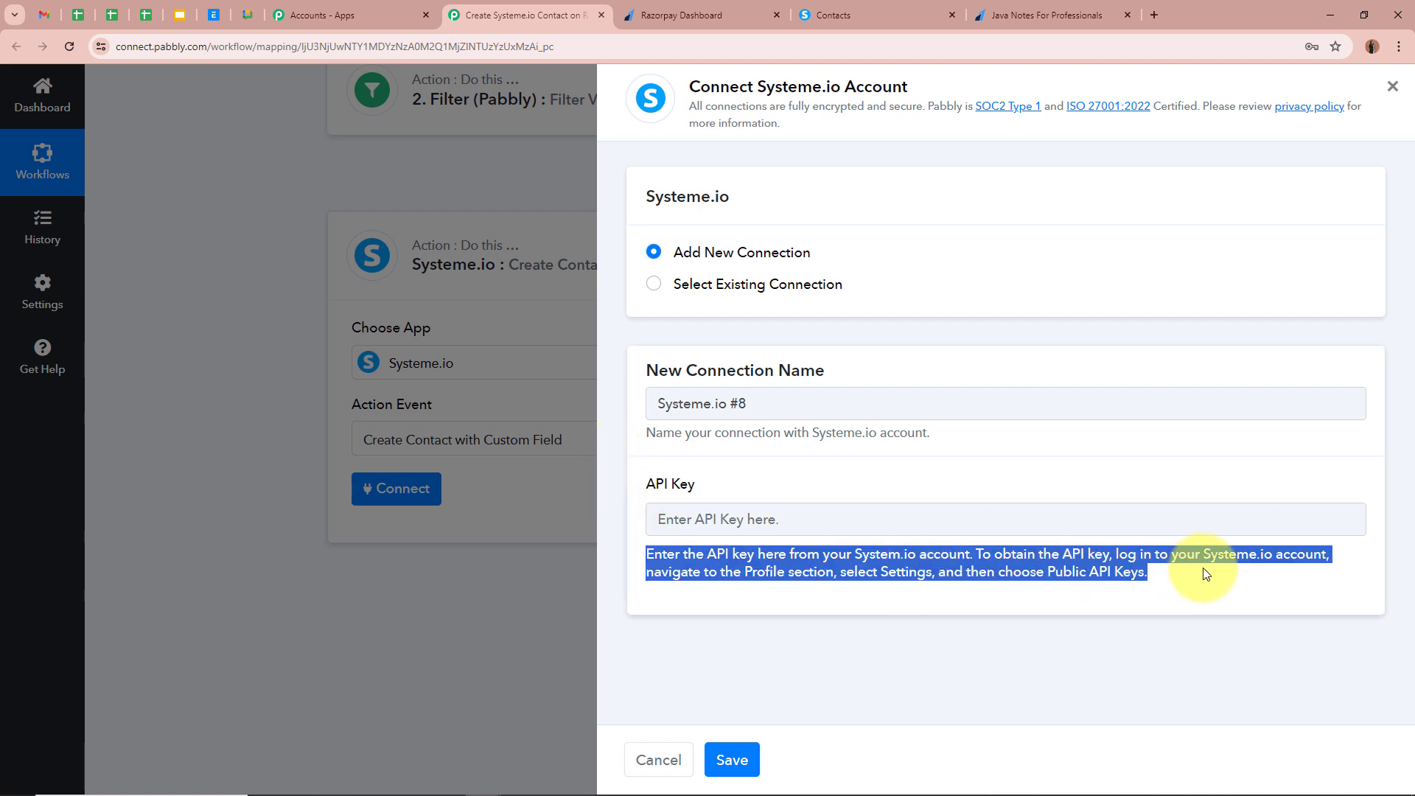
left_click(1204, 573)
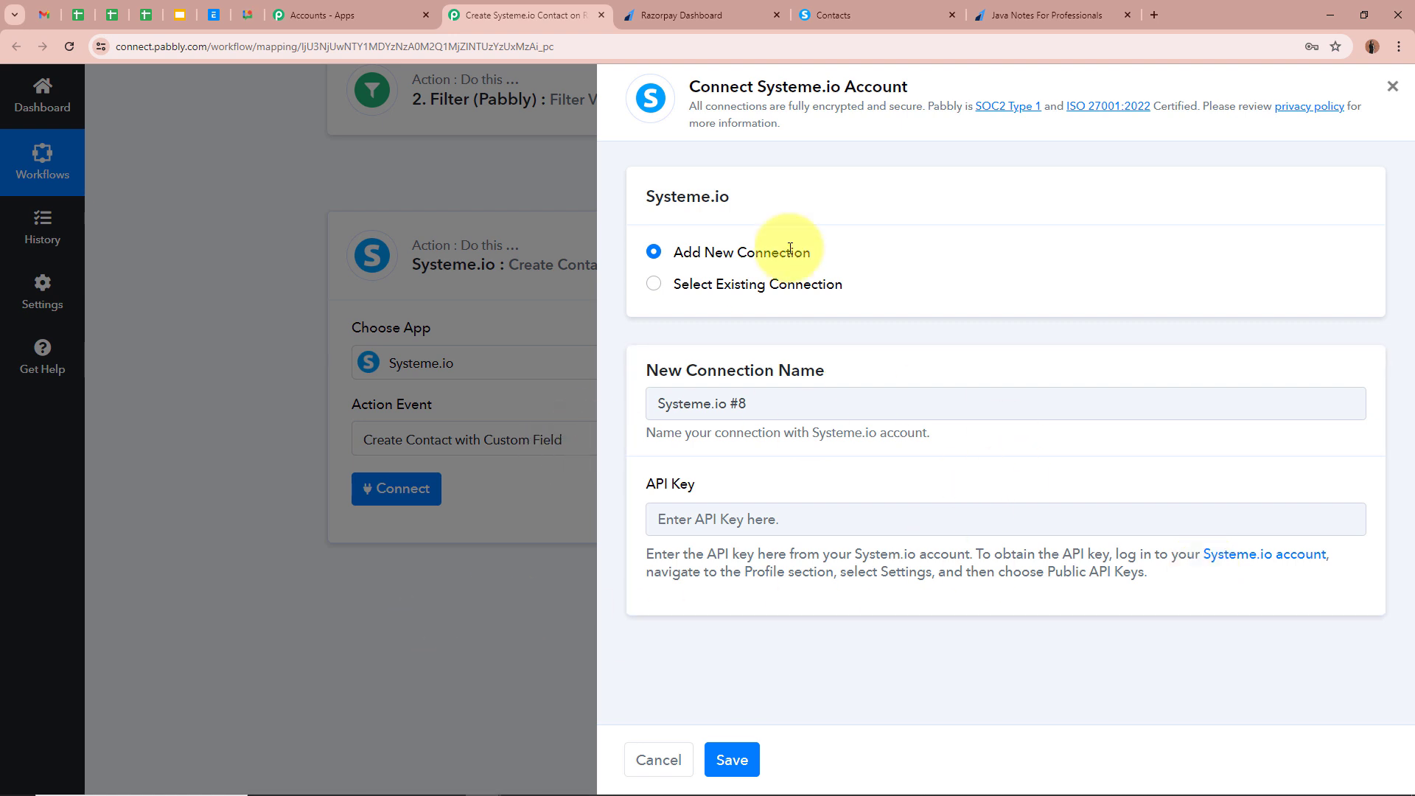
left_click(856, 9)
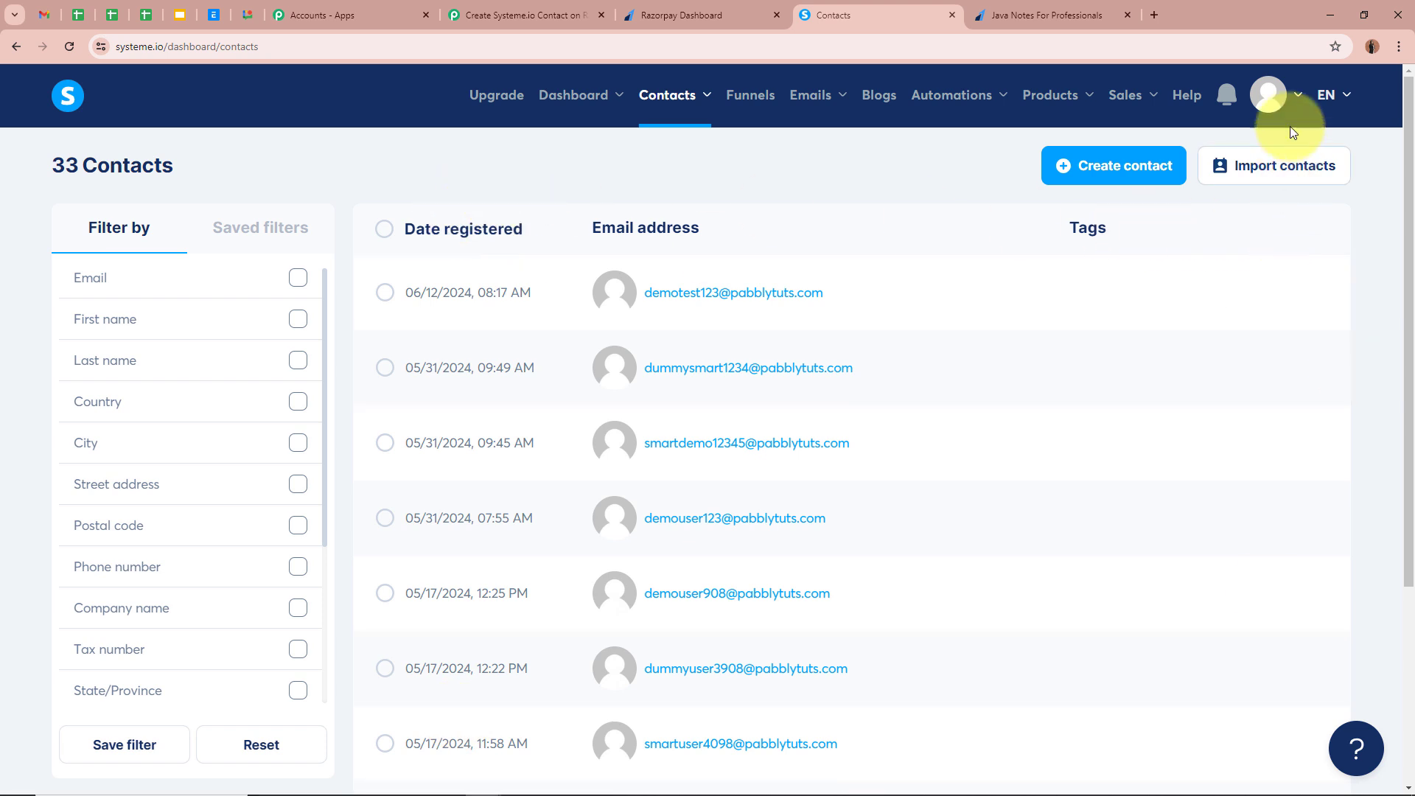
- In Systeme.io settings, create a public API key named 'Test API Key'
left_click(1286, 102)
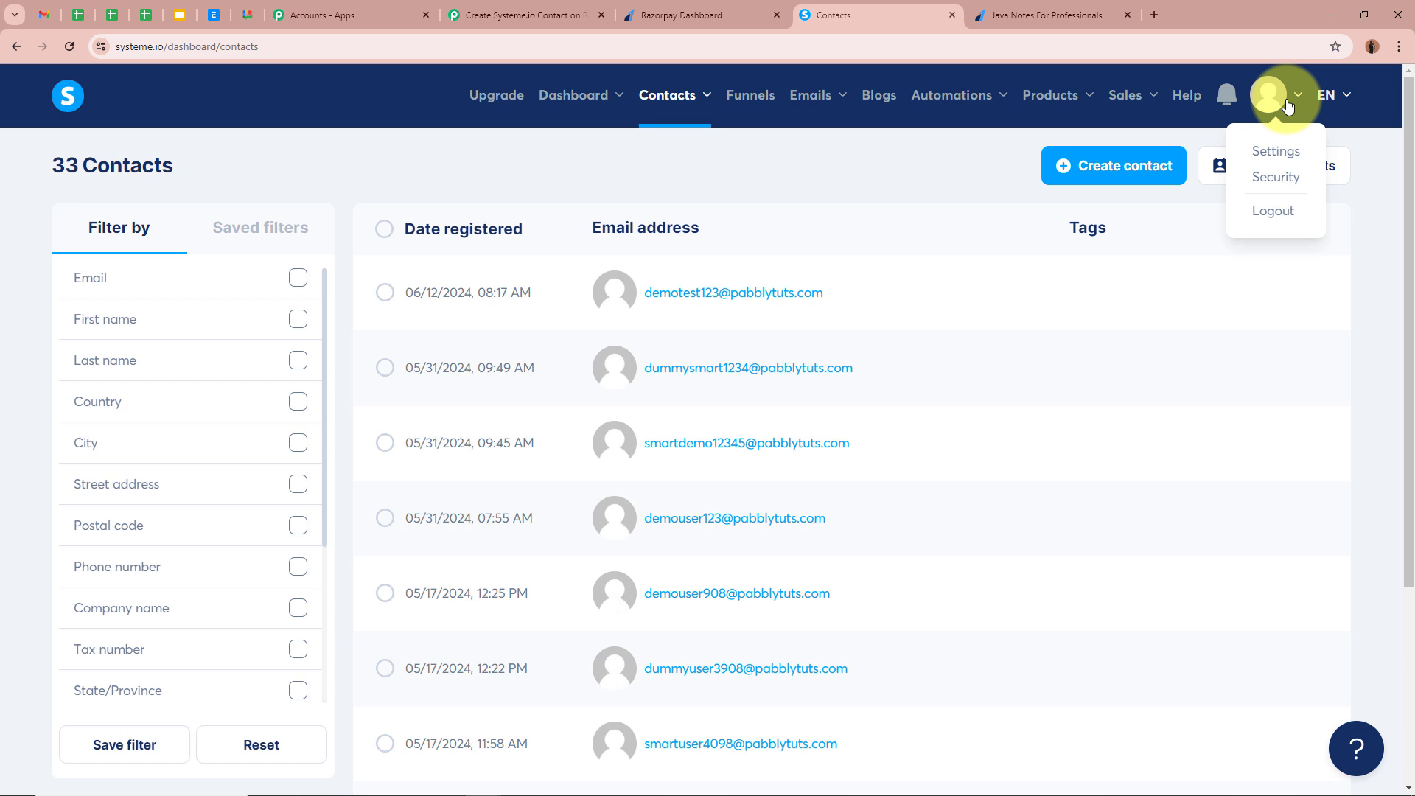
left_click(1275, 150)
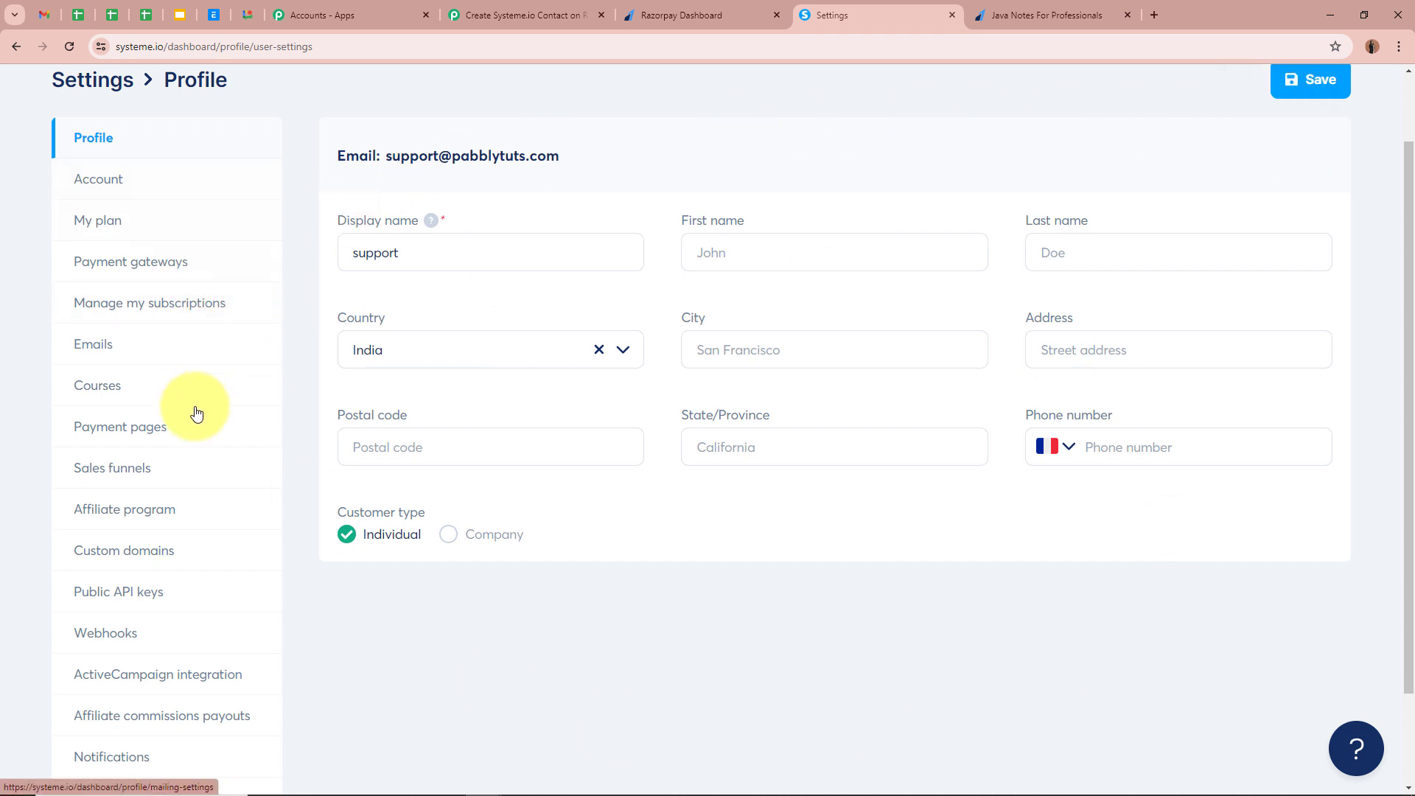
left_click(160, 597)
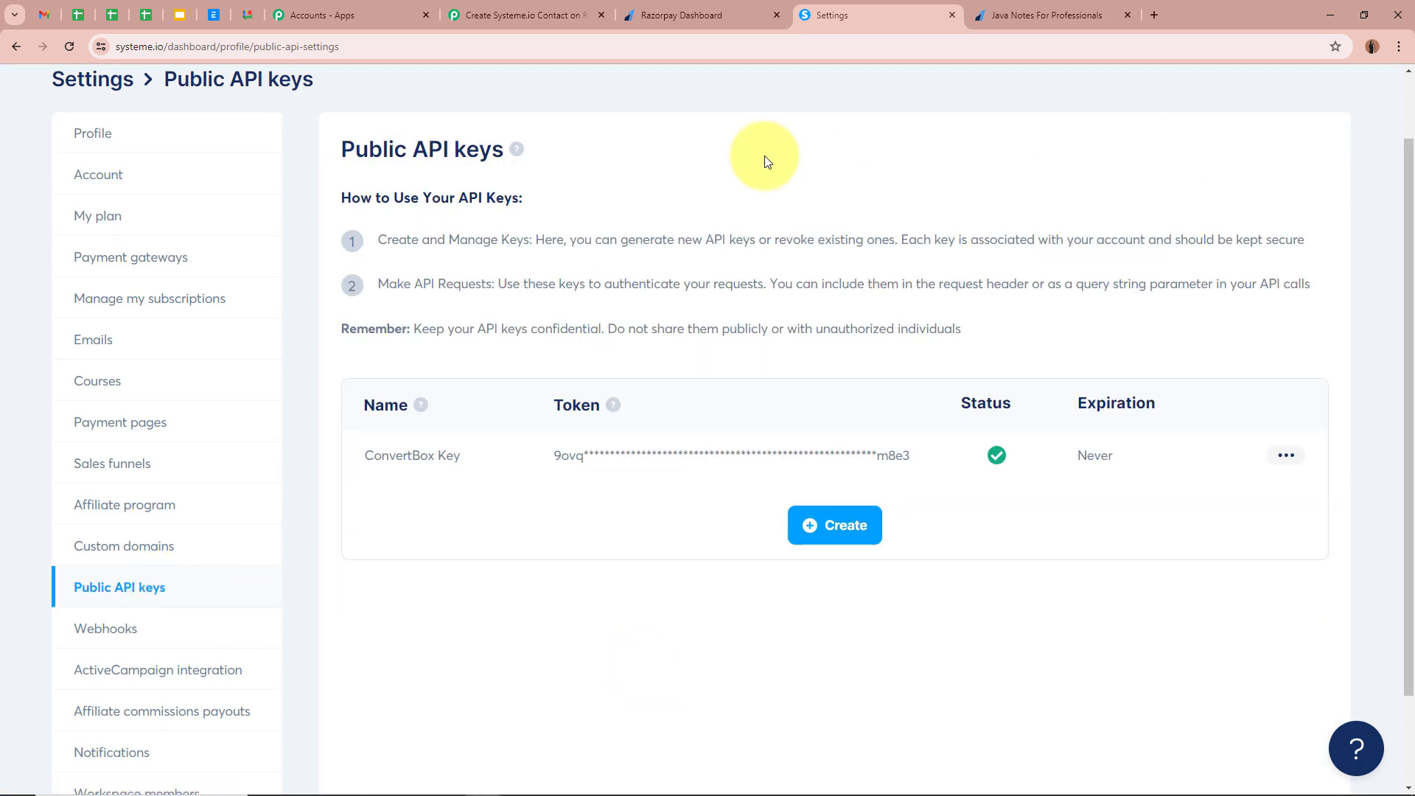
left_click(831, 522)
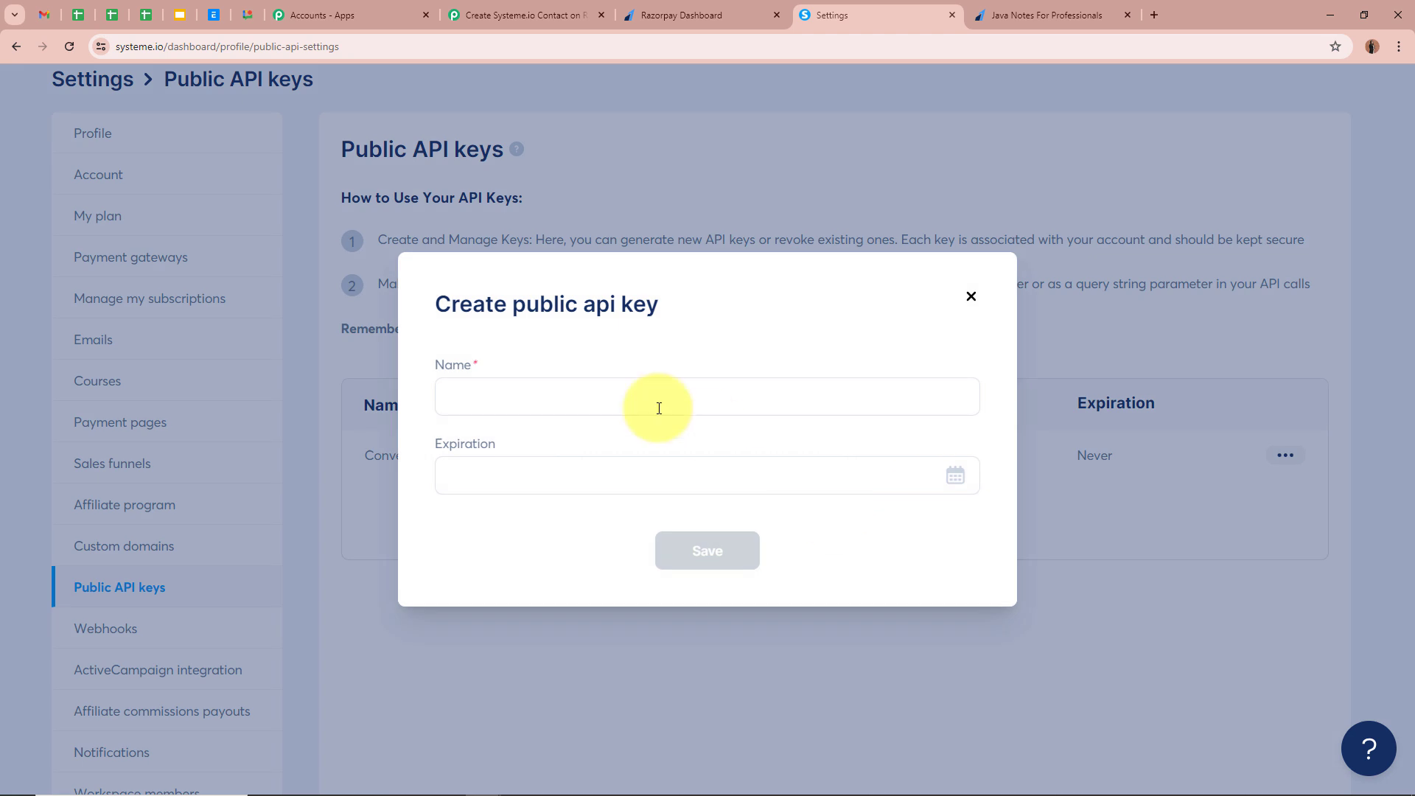
left_click(630, 399)
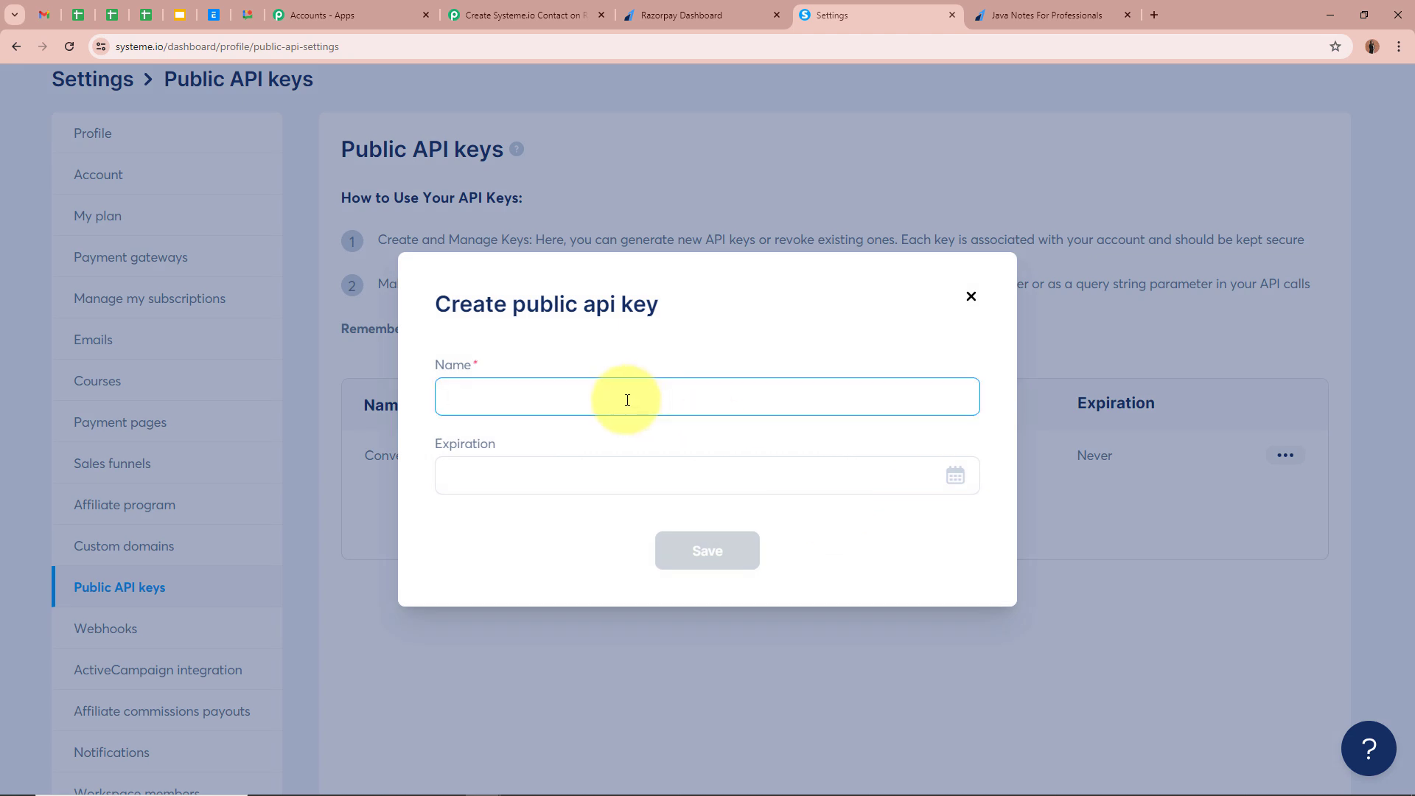
type("Test API Key")
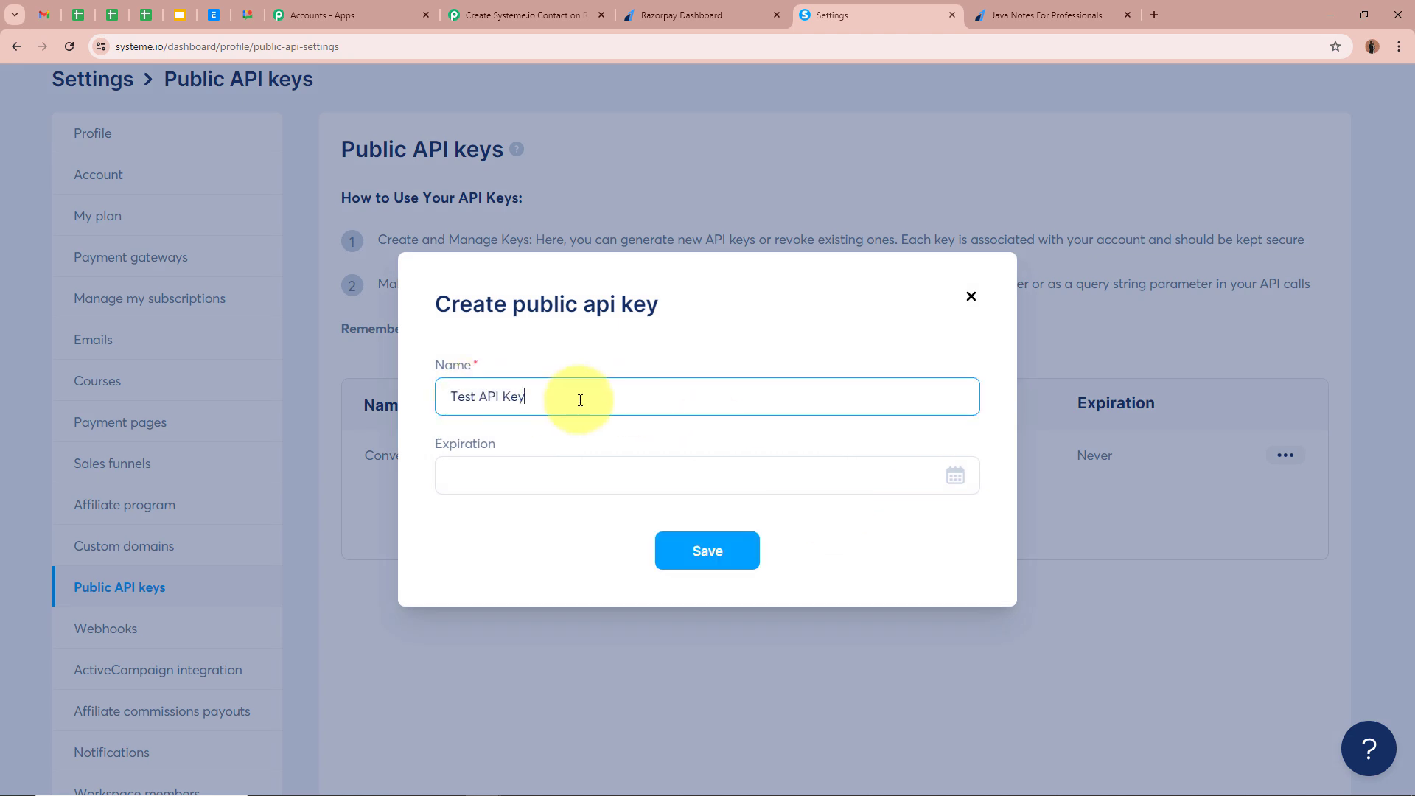
left_click(727, 564)
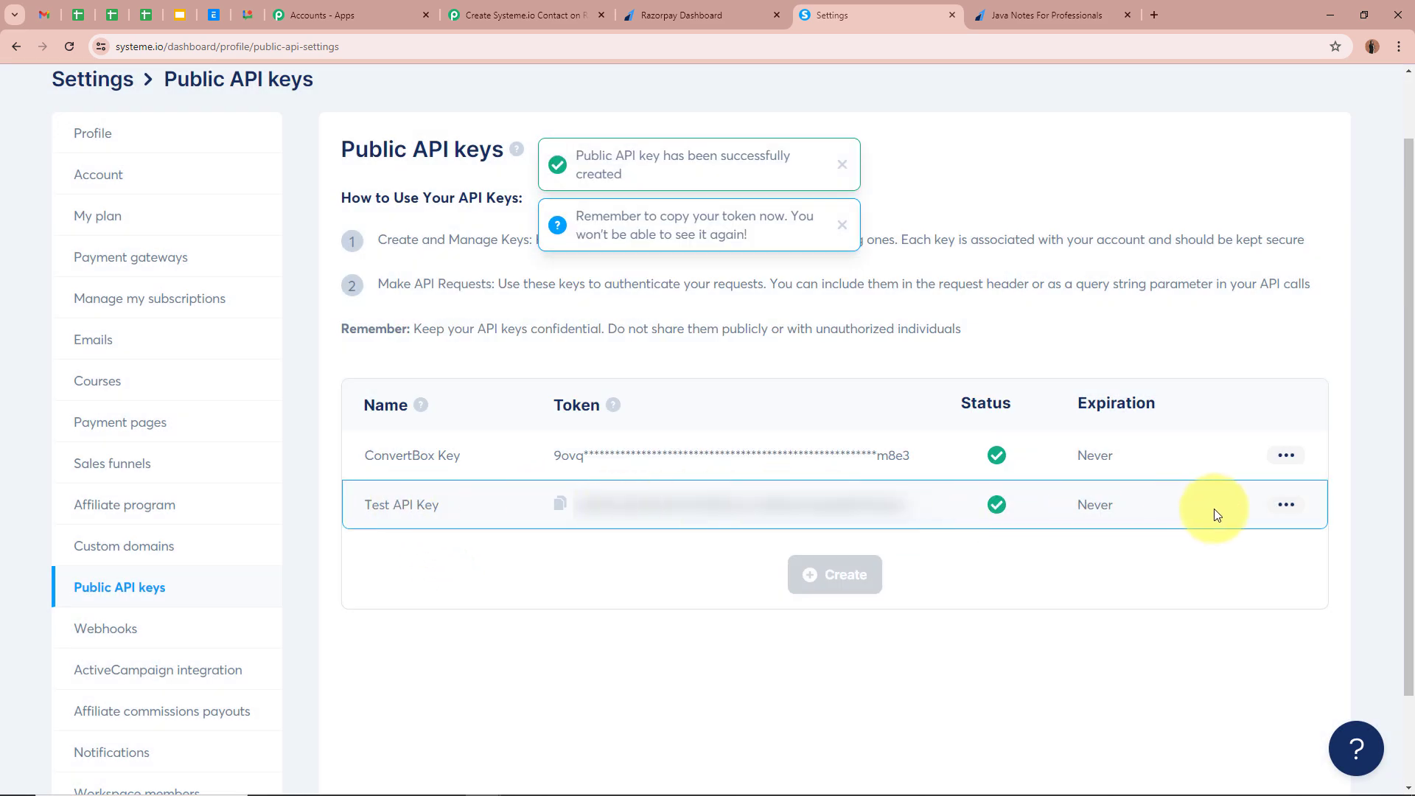
- Copy the new key's token and return to Pabbly's API Key field
left_click(561, 507)
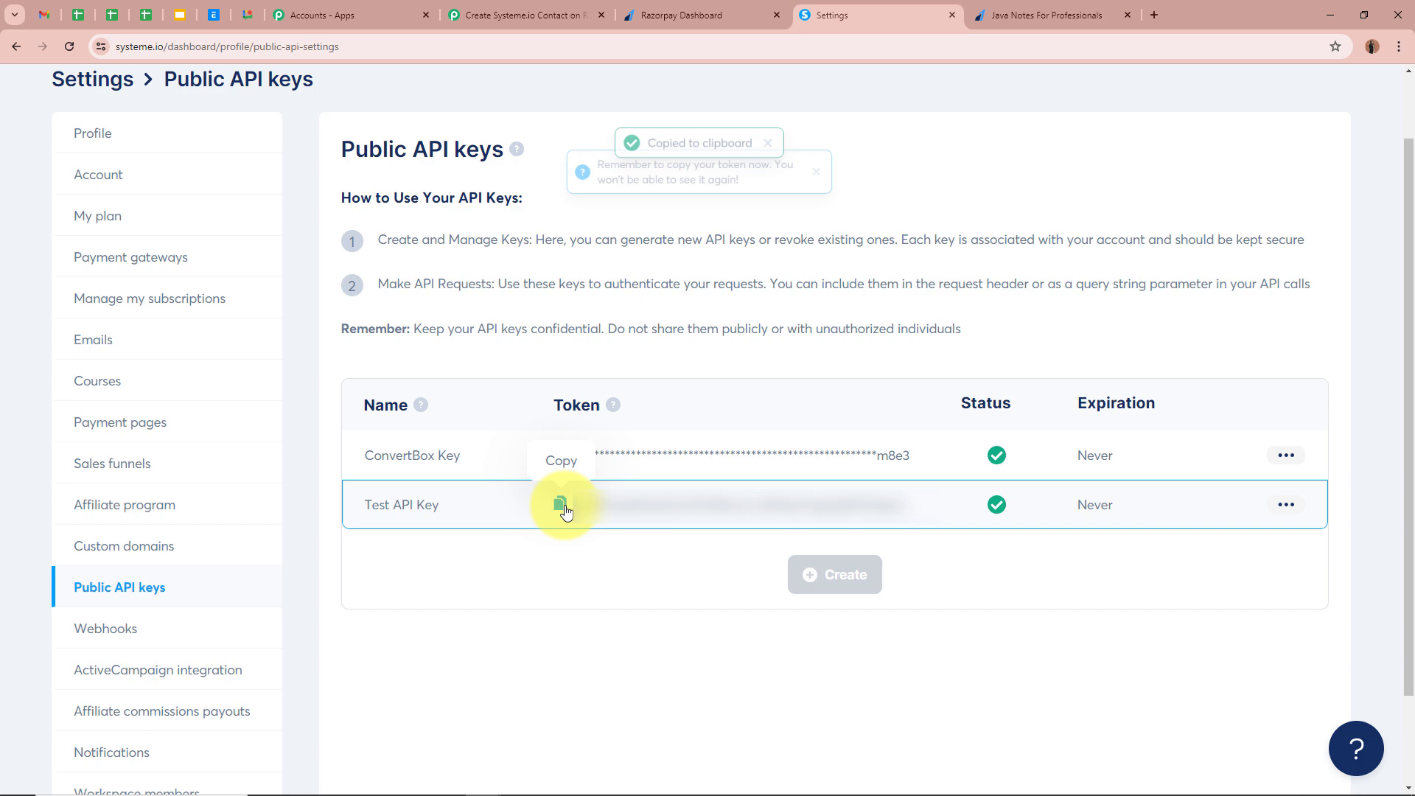
left_click(526, 15)
left_click(806, 516)
- Paste the token as the API key, save the connection, and browse the revealed contact fields
key("ctrl+v")
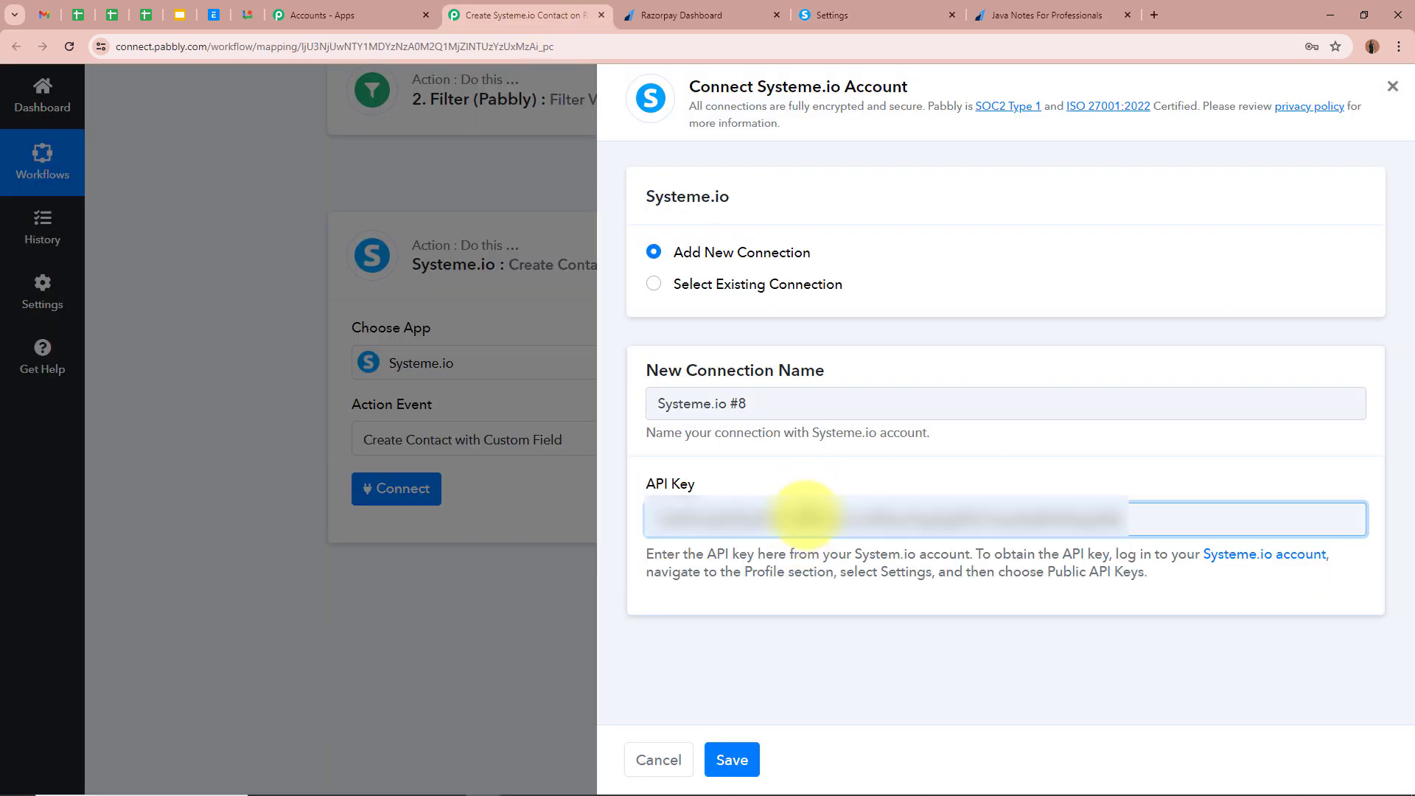
left_click(737, 759)
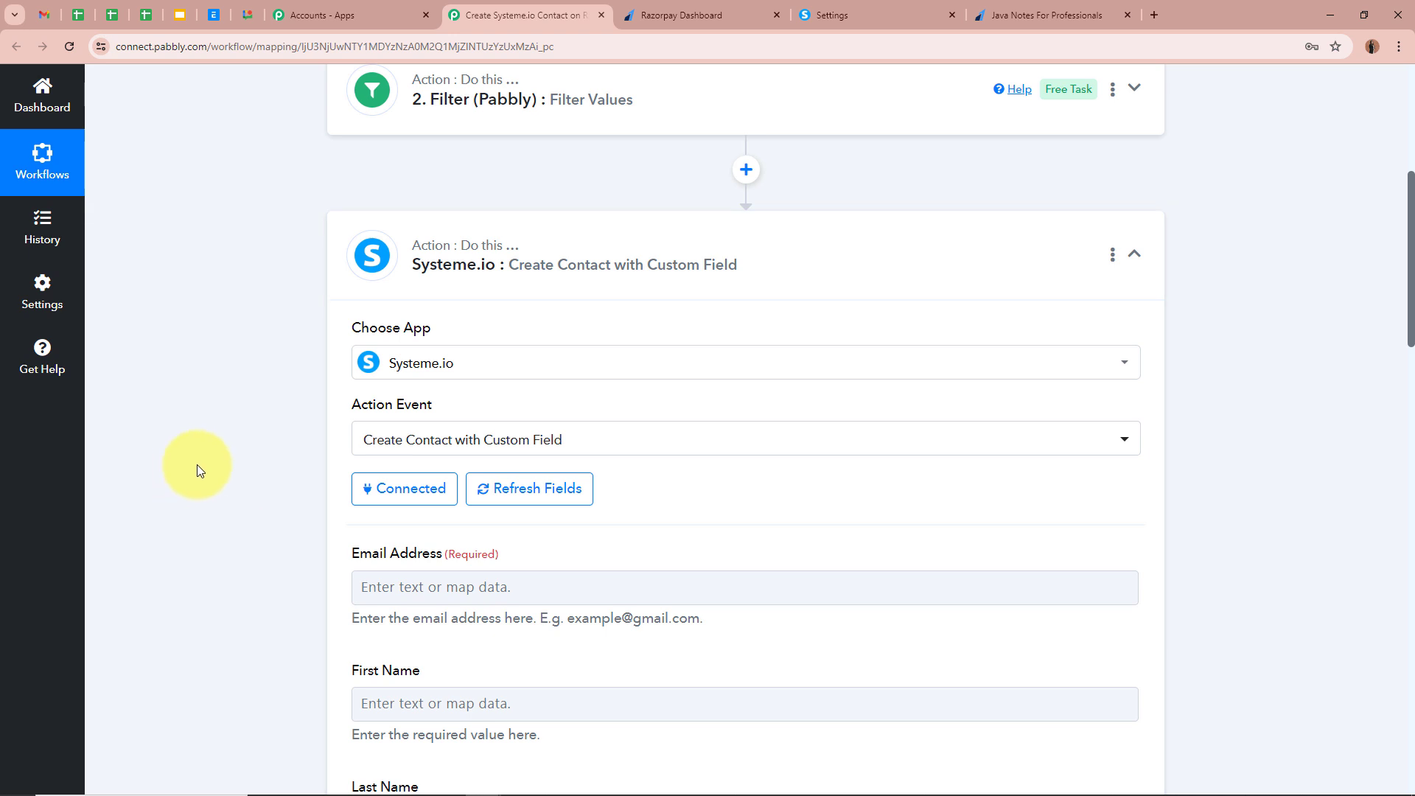
scroll(197, 464, "down", 4)
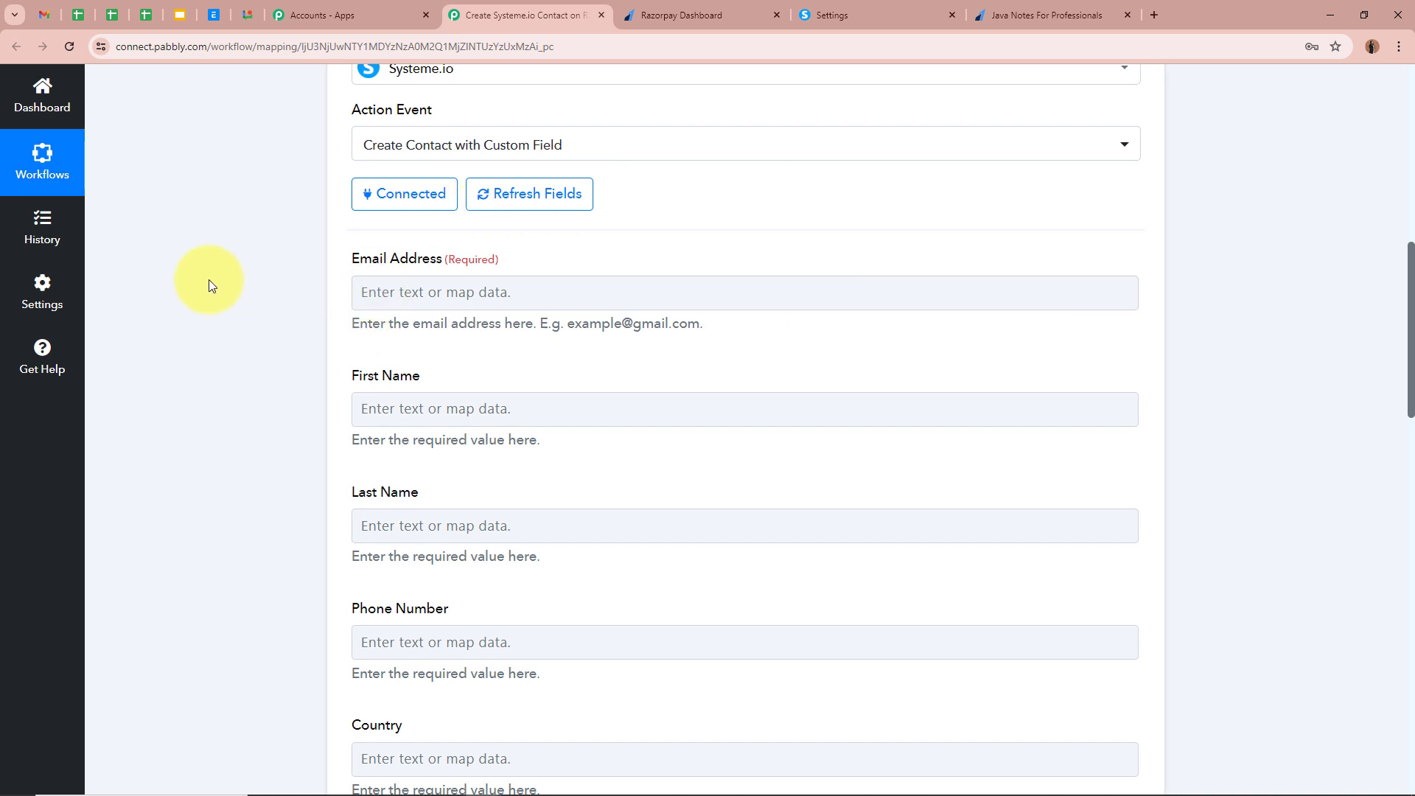
scroll(214, 303, "up", 8)
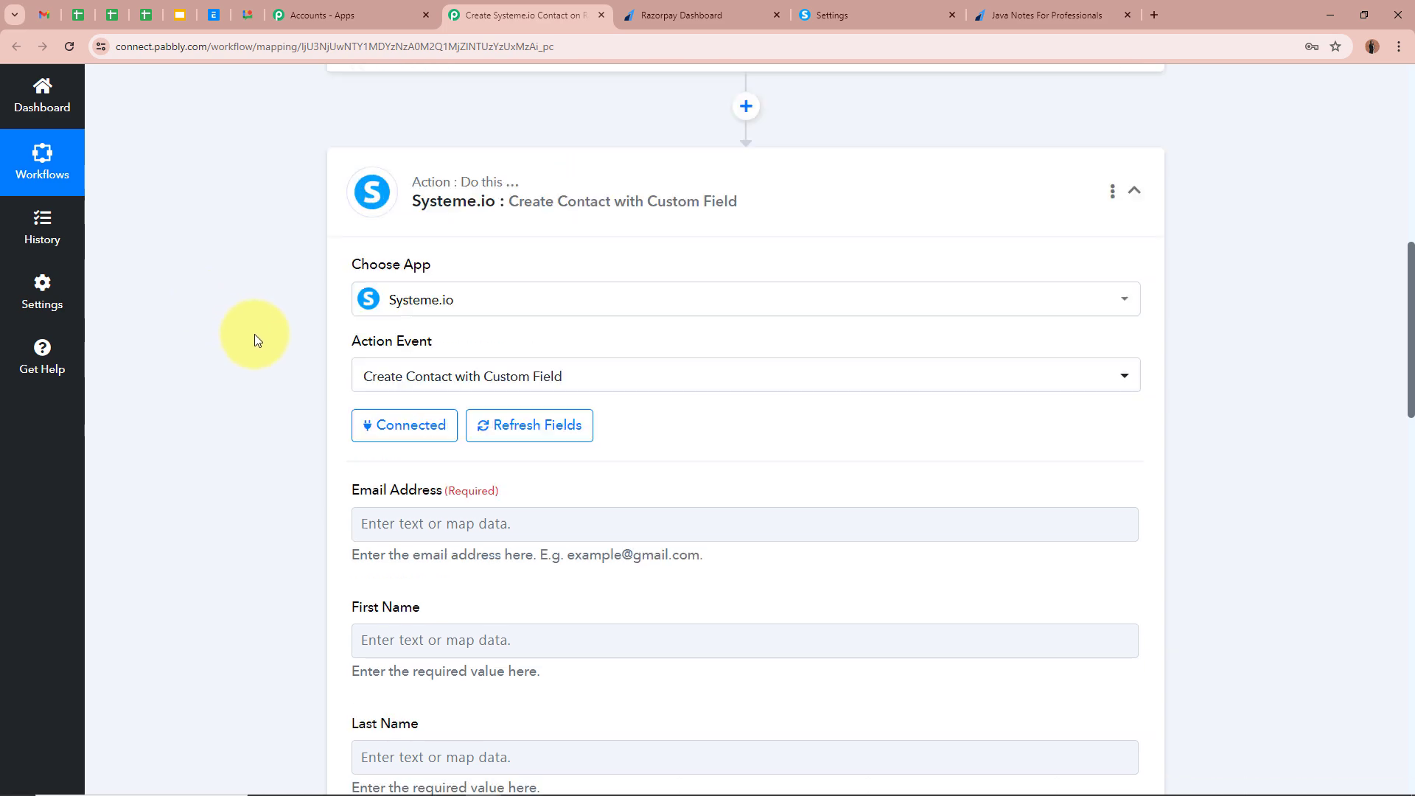
scroll(189, 516, "down", 8)
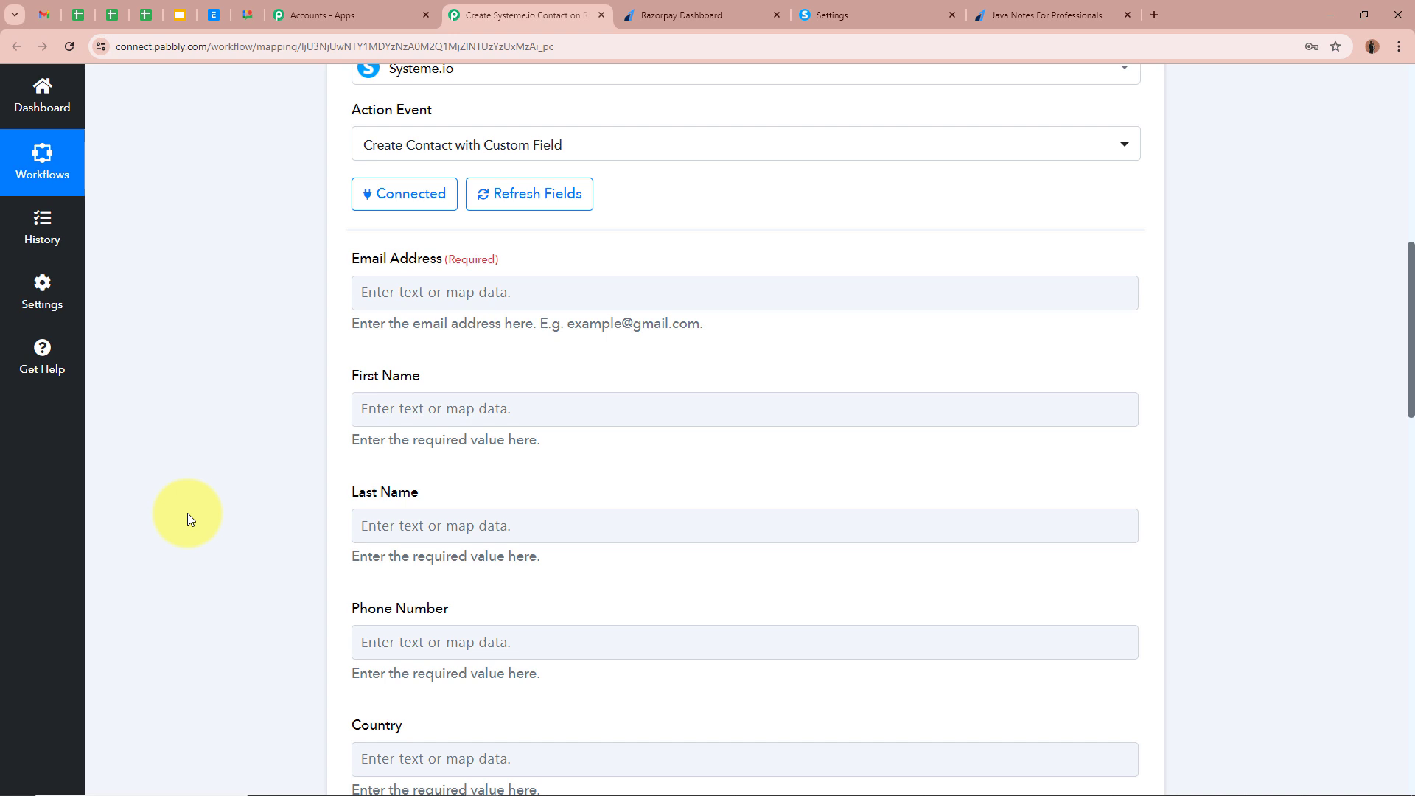
- Map Razorpay's Payload Payment Entity Notes Email into the Systeme.io Email Address field
left_click(453, 292)
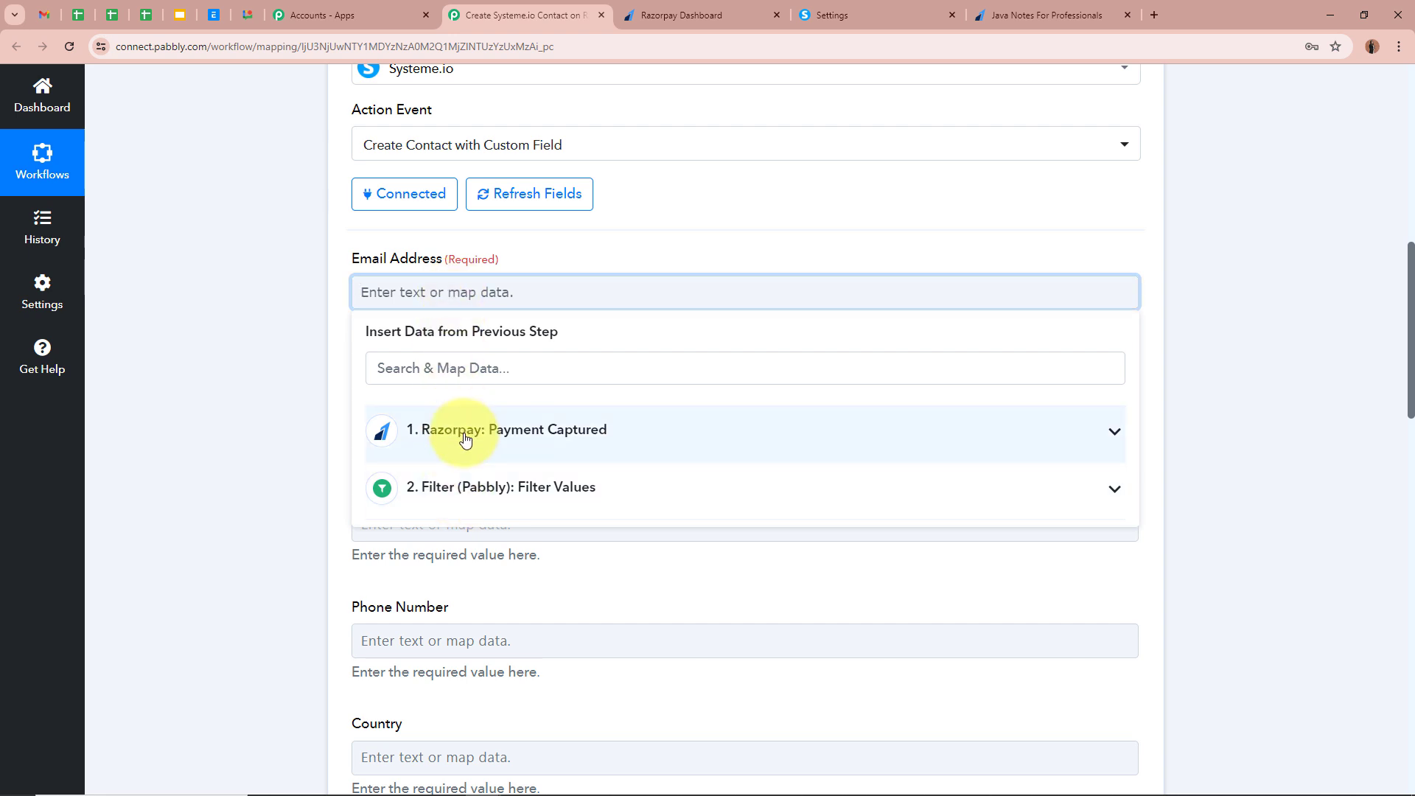
left_click(1112, 432)
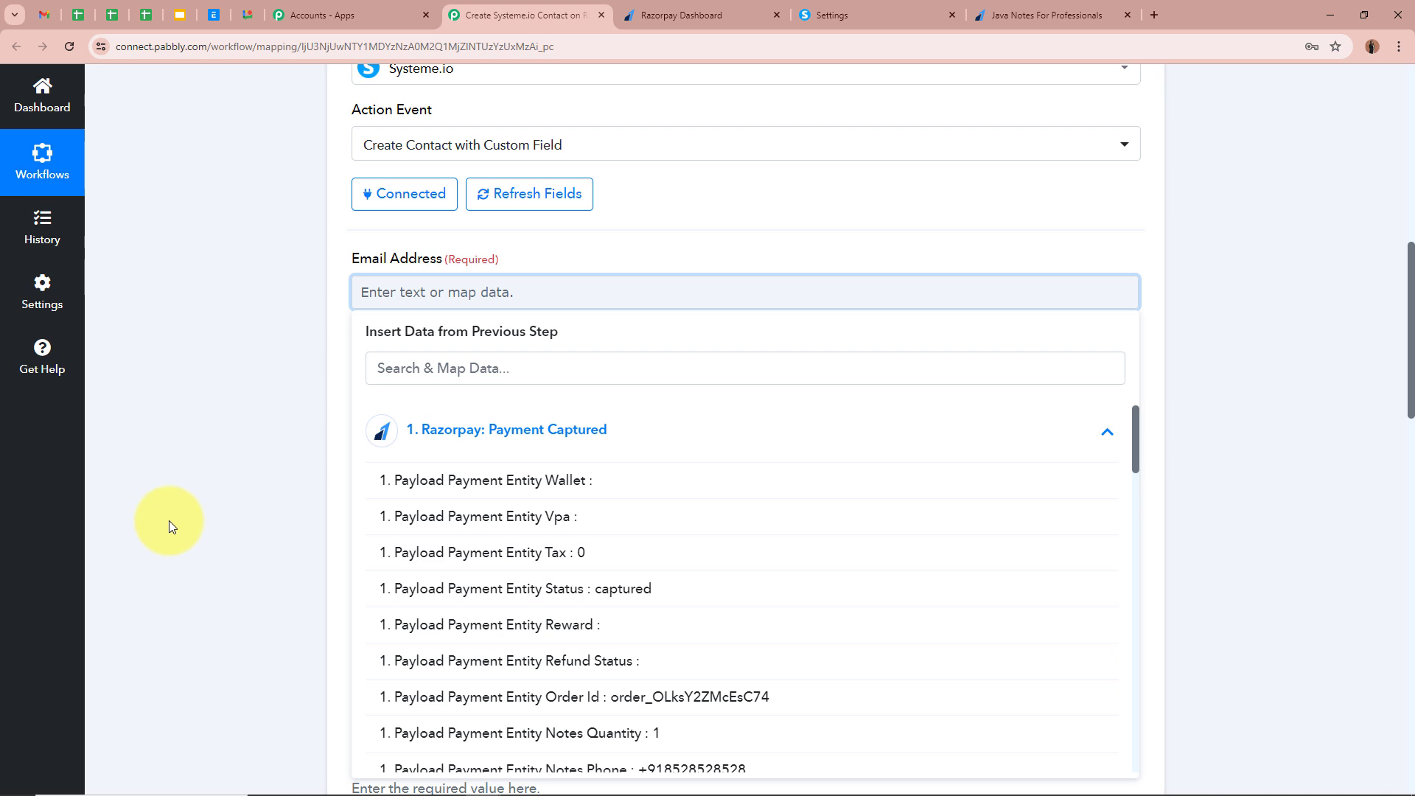
scroll(656, 601, "down", 2)
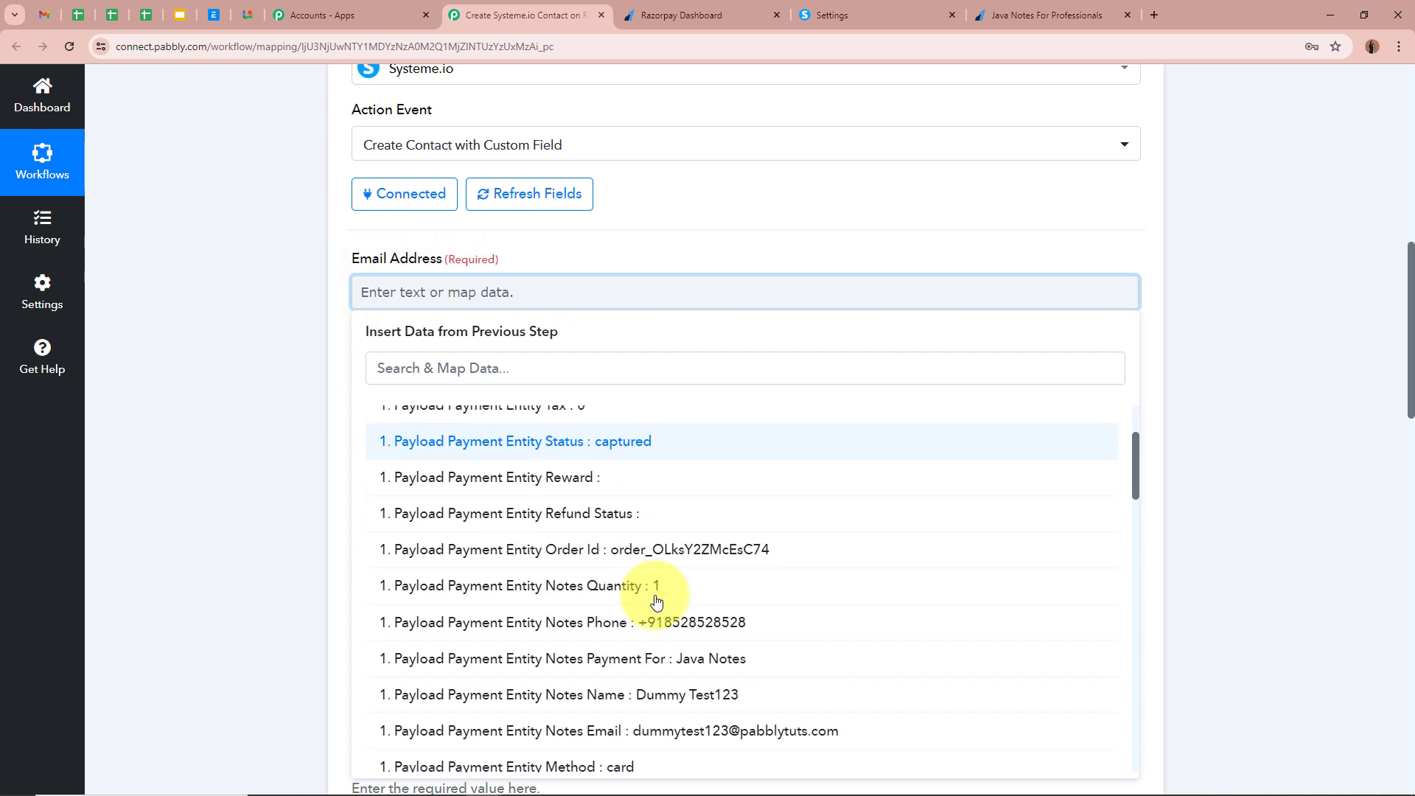
scroll(656, 601, "down", 1)
left_click(781, 658)
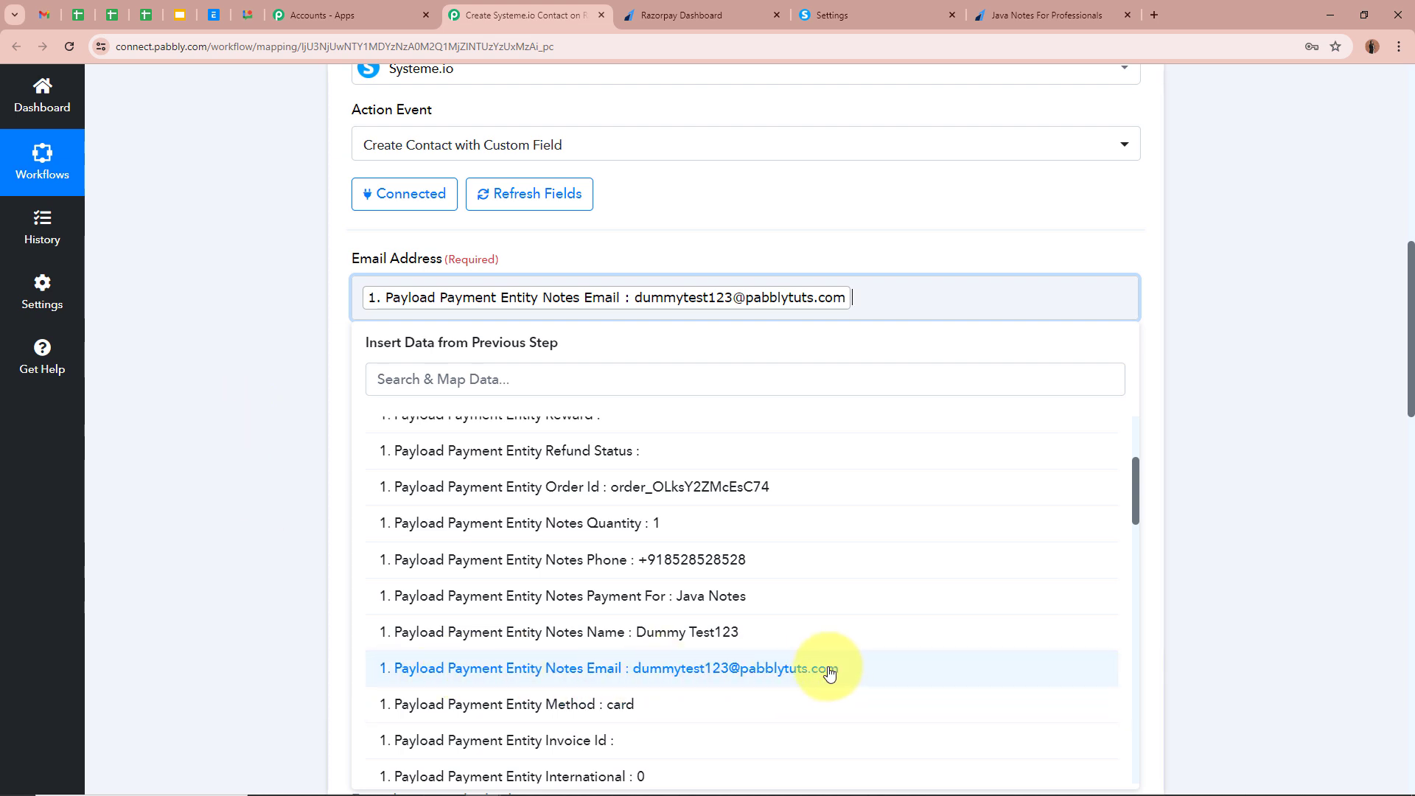
left_click(173, 280)
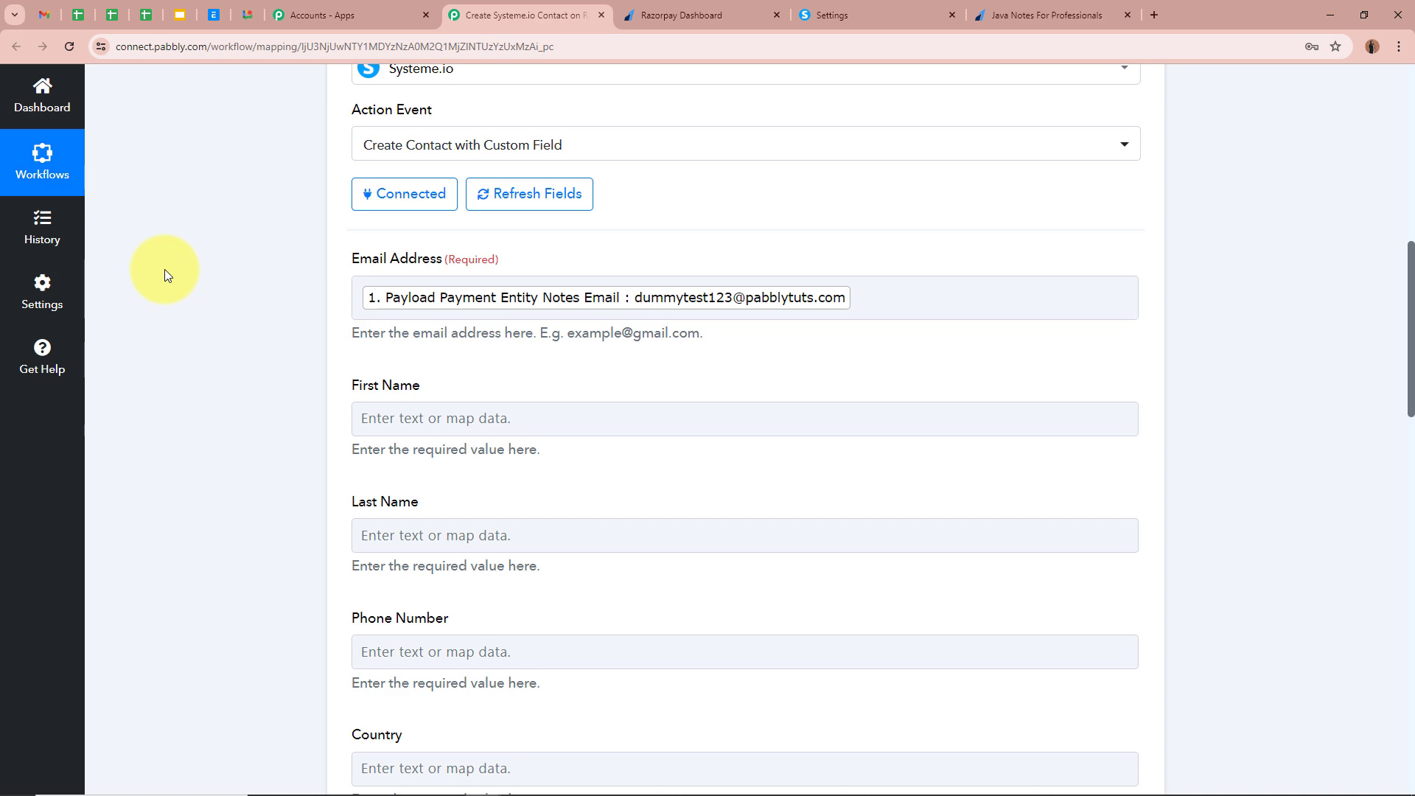
scroll(196, 299, "up", 9)
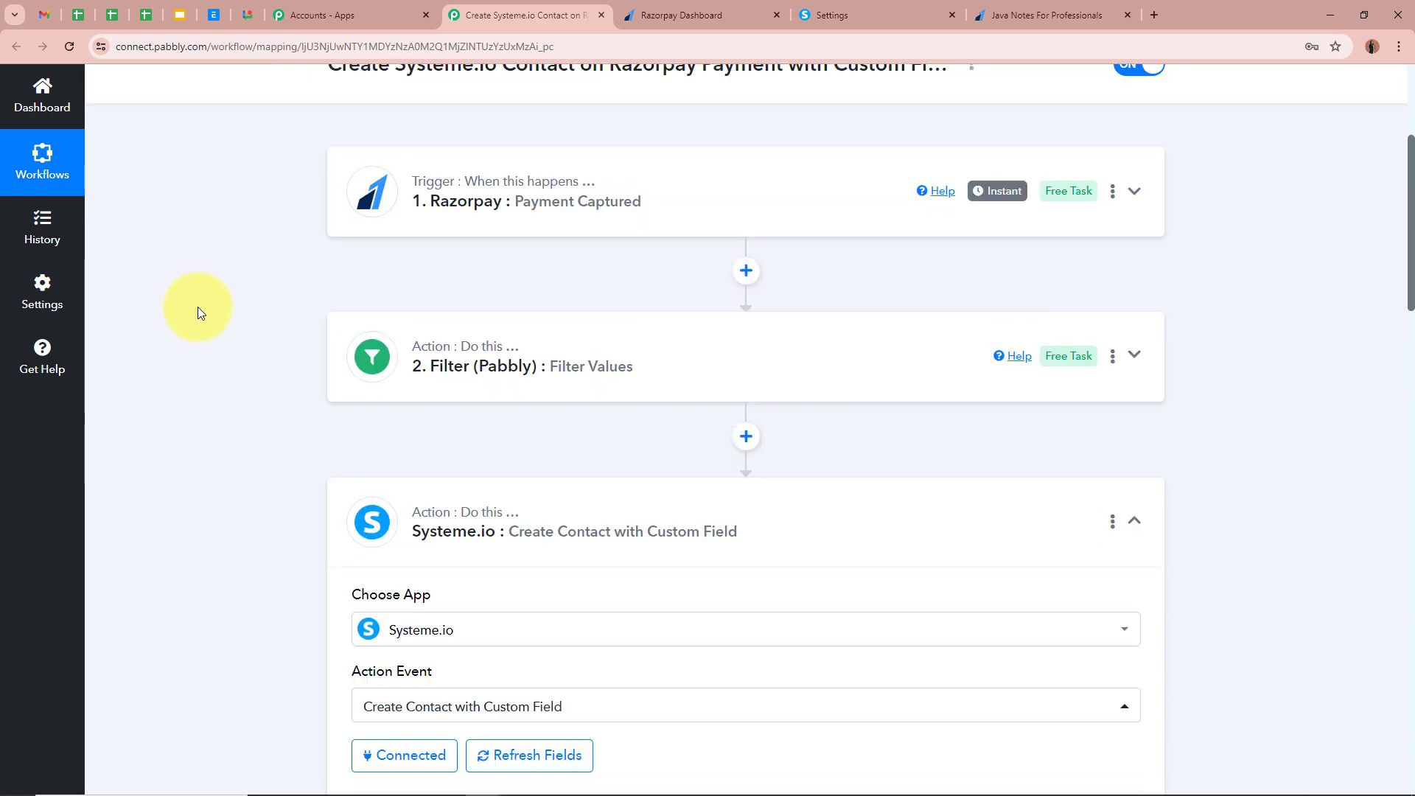
scroll(197, 306, "down", 10)
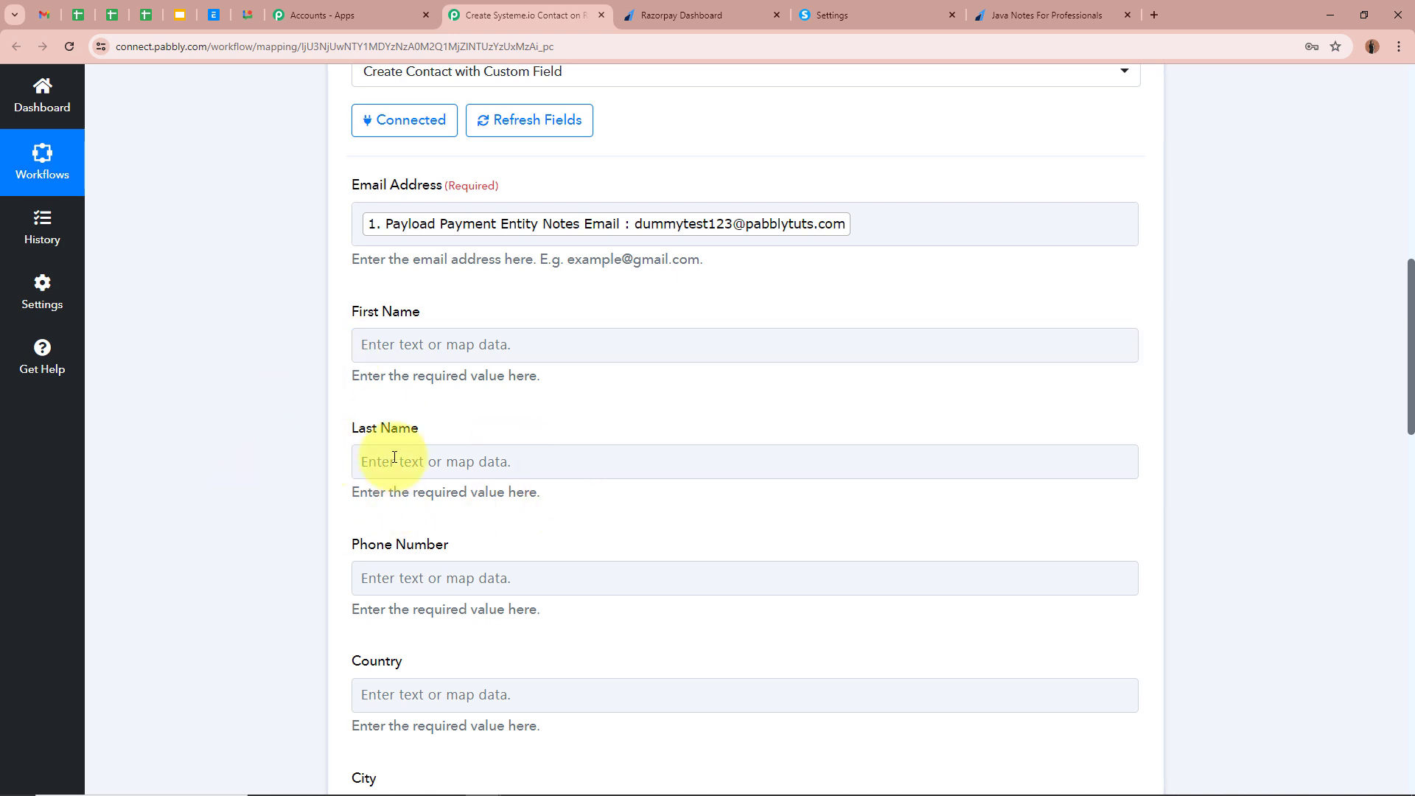
left_click(428, 350)
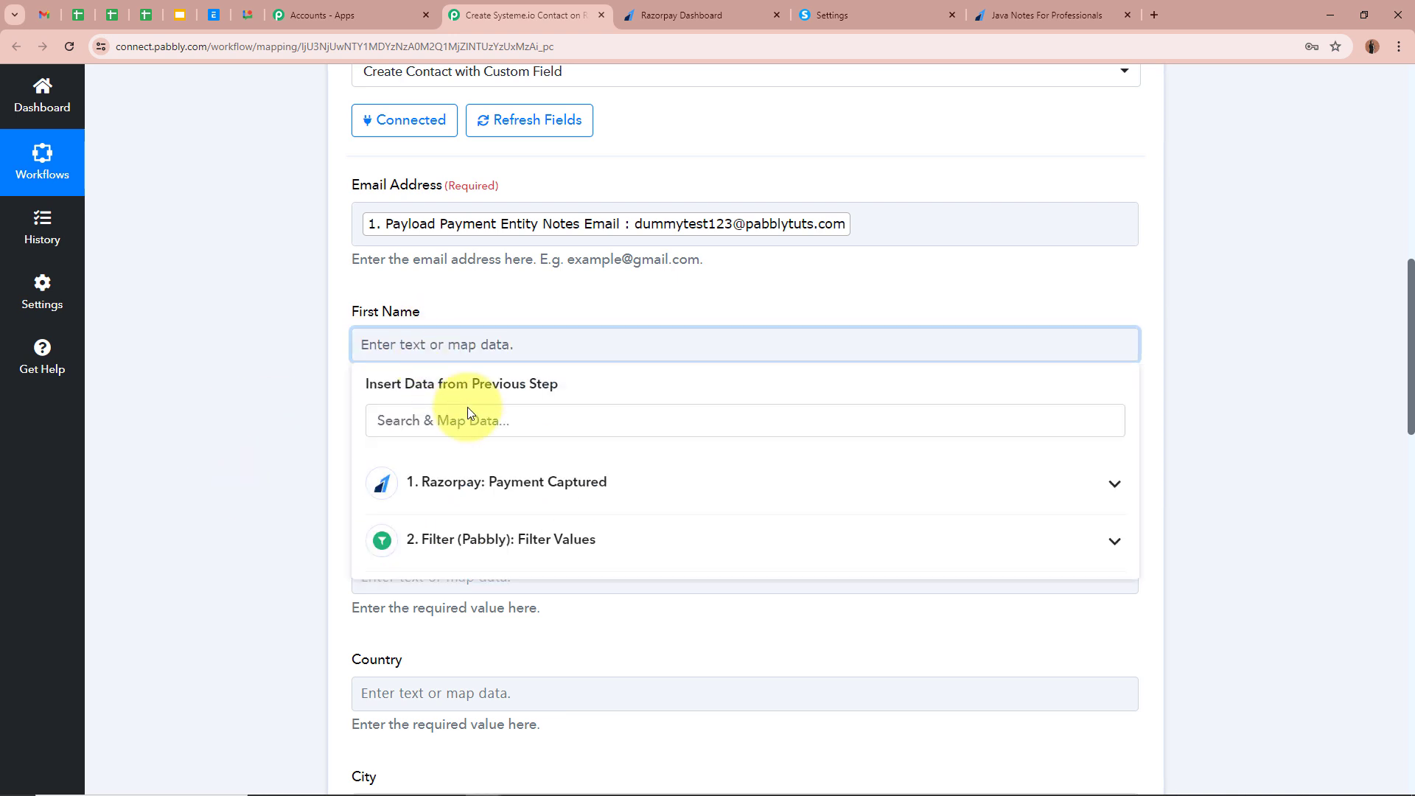
left_click(606, 476)
scroll(631, 604, "down", 4)
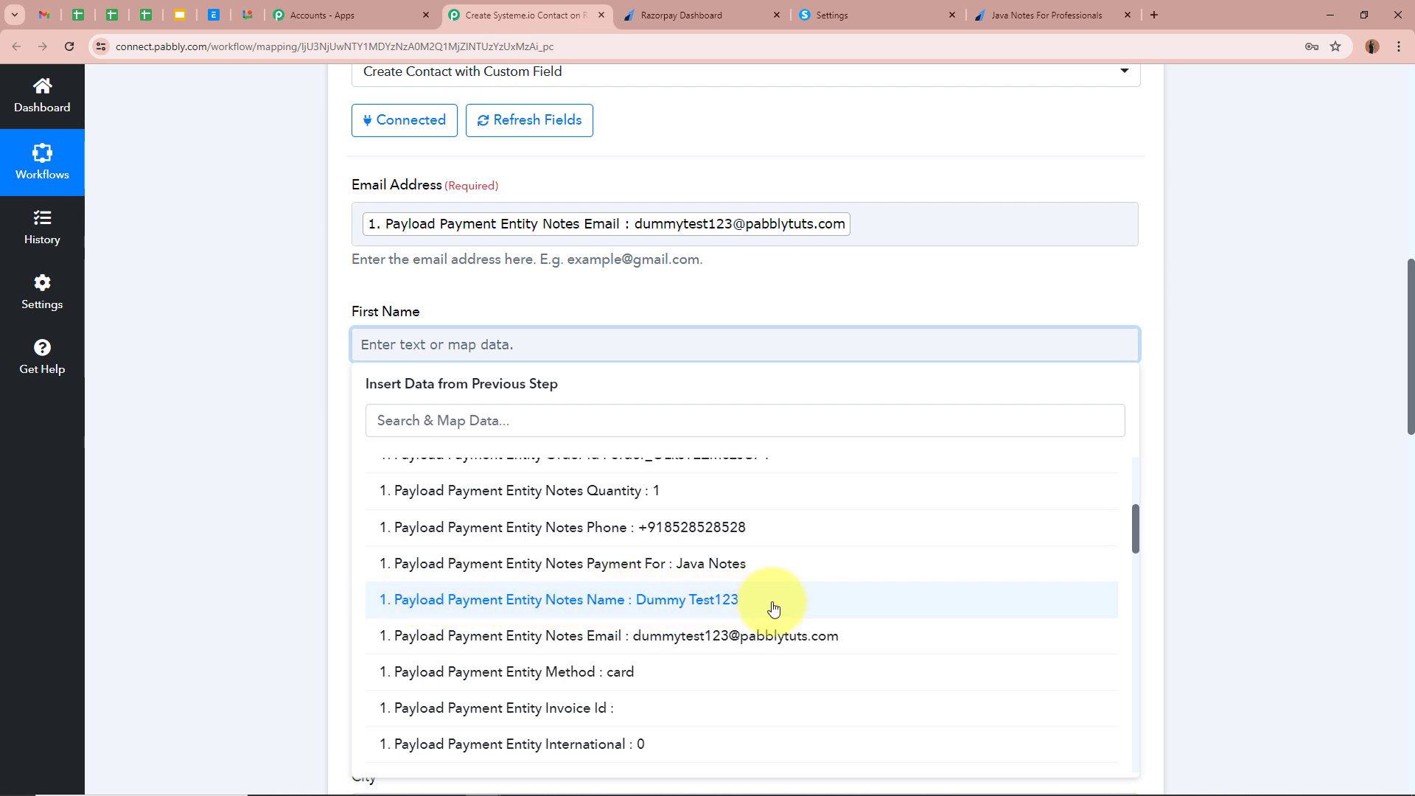
left_click(205, 439)
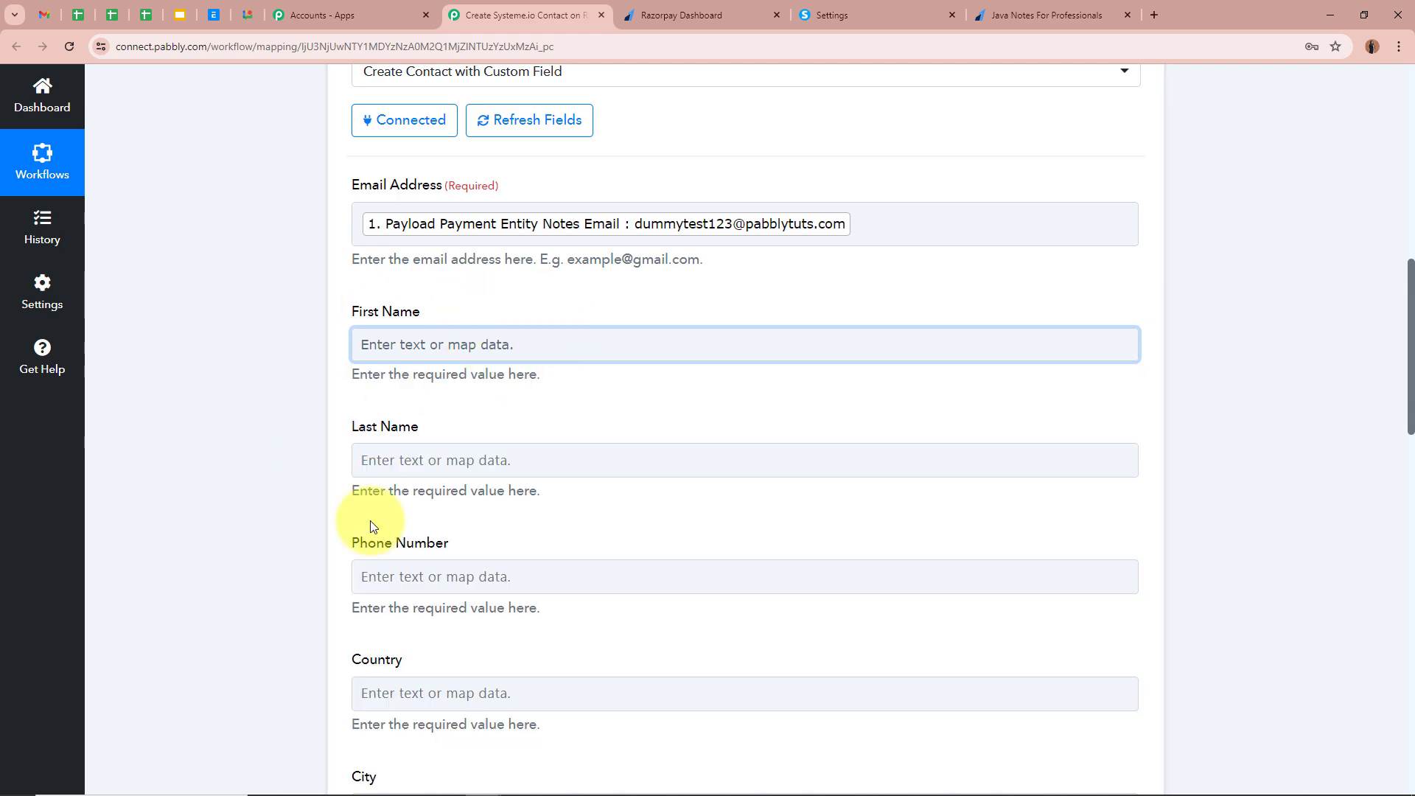
scroll(157, 422, "up", 6)
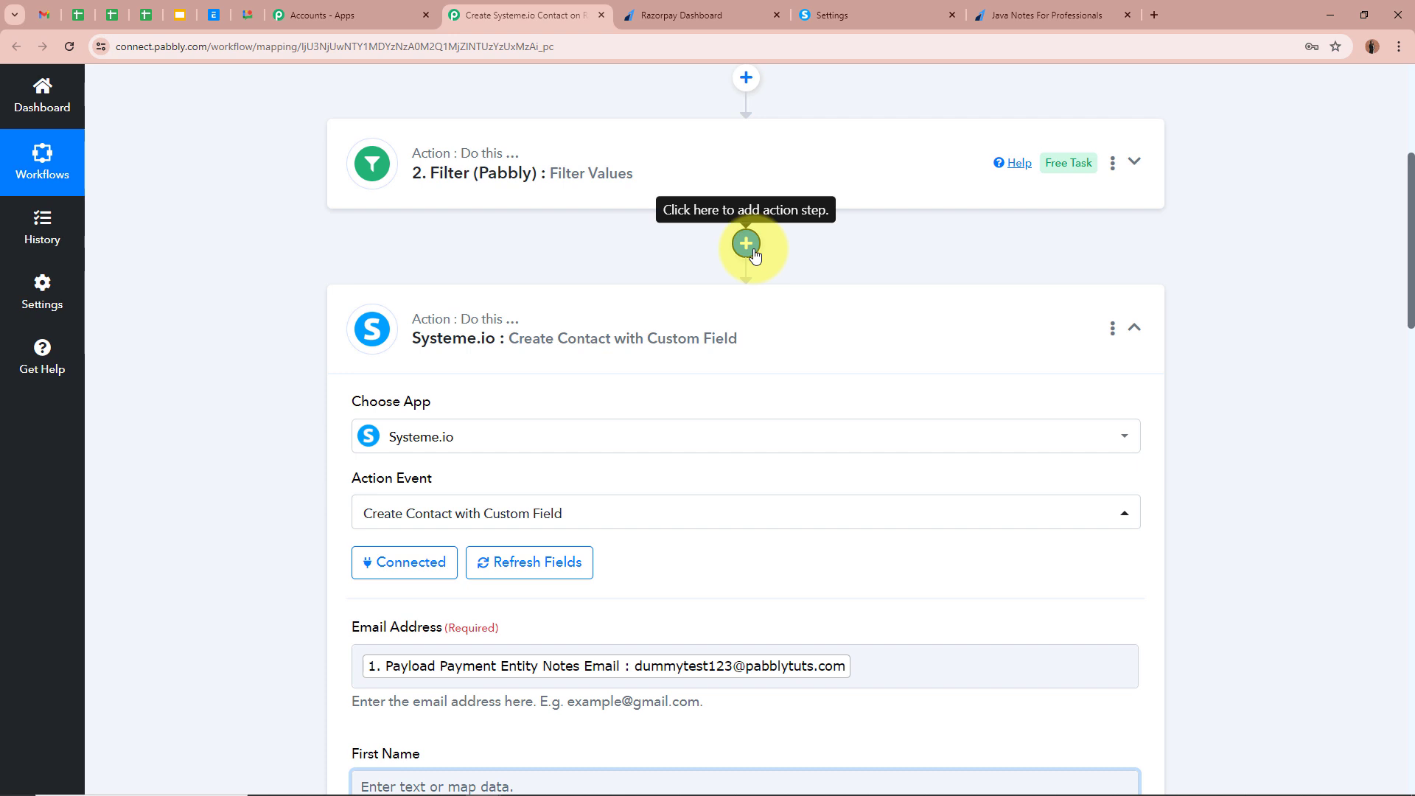
- Insert a Text Formatter (Pabbly) step after the filter, choose the Split Text action, and connect it
left_click(746, 244)
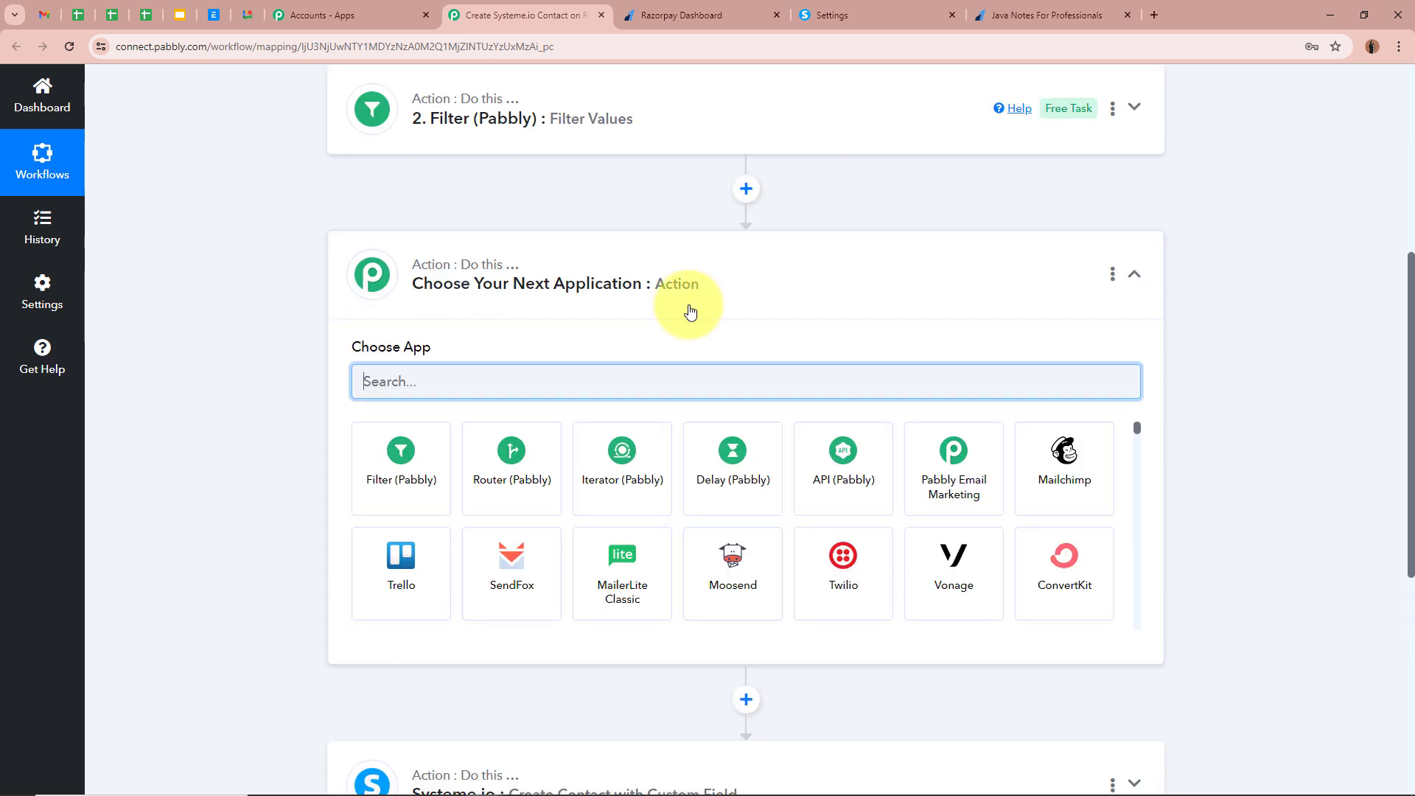
type("Text")
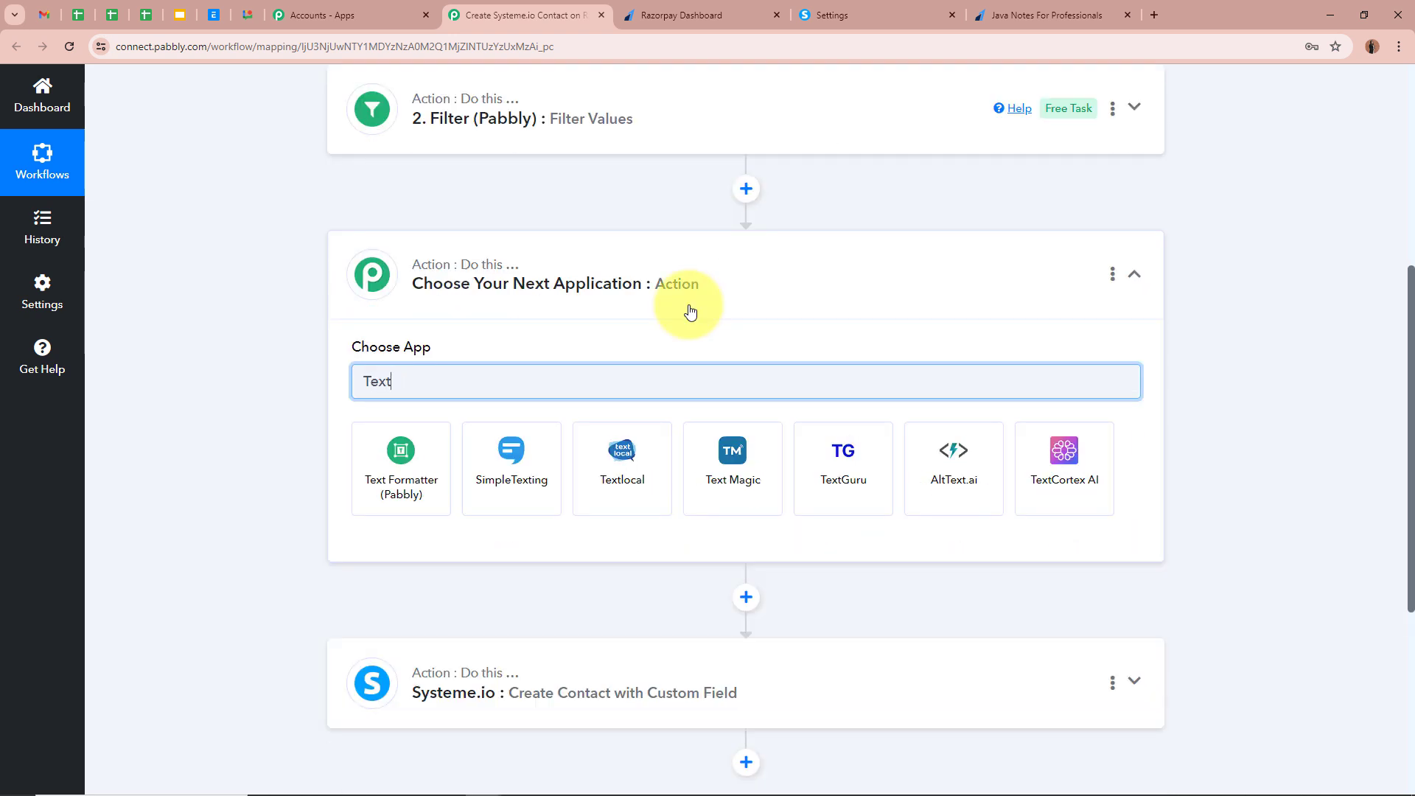
left_click(397, 489)
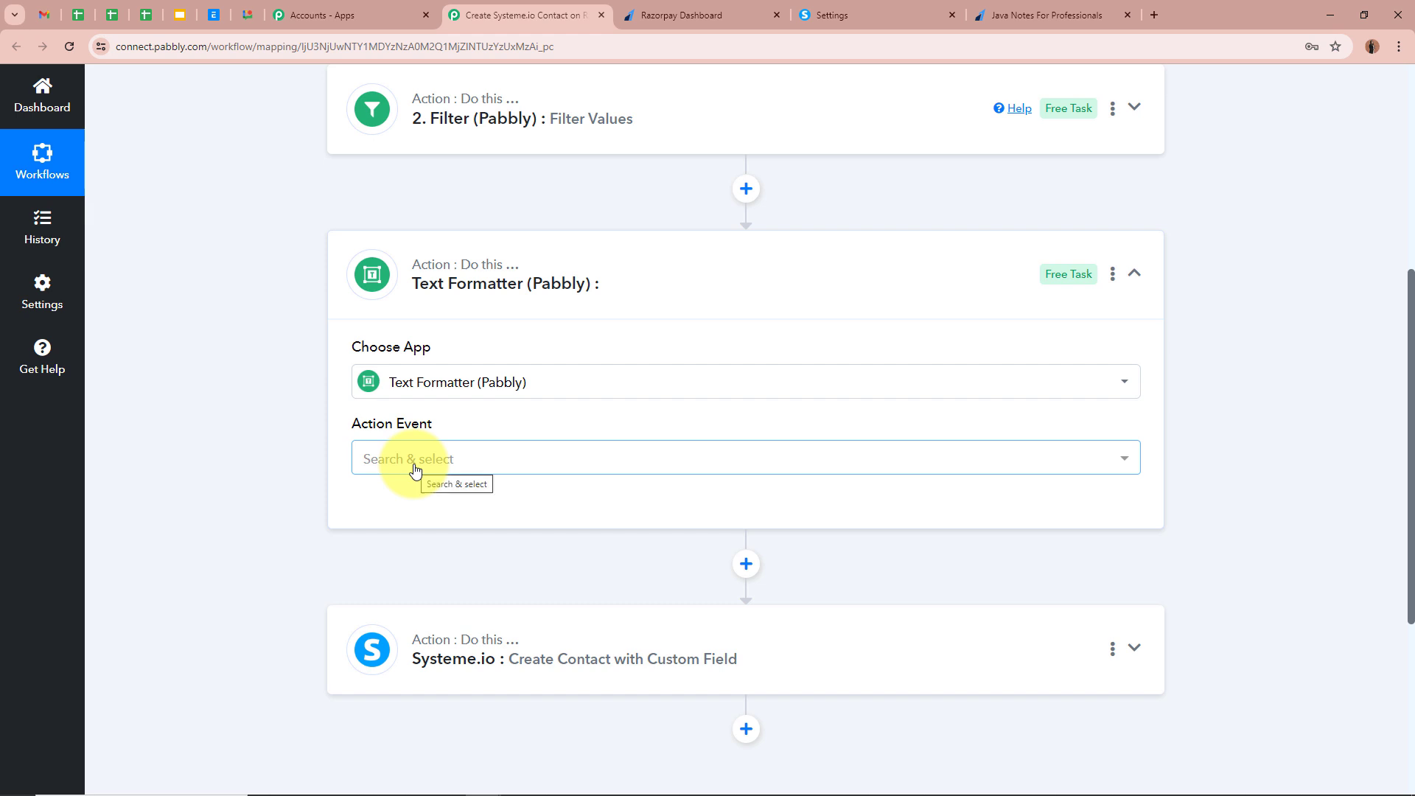
left_click(415, 469)
left_click(395, 396)
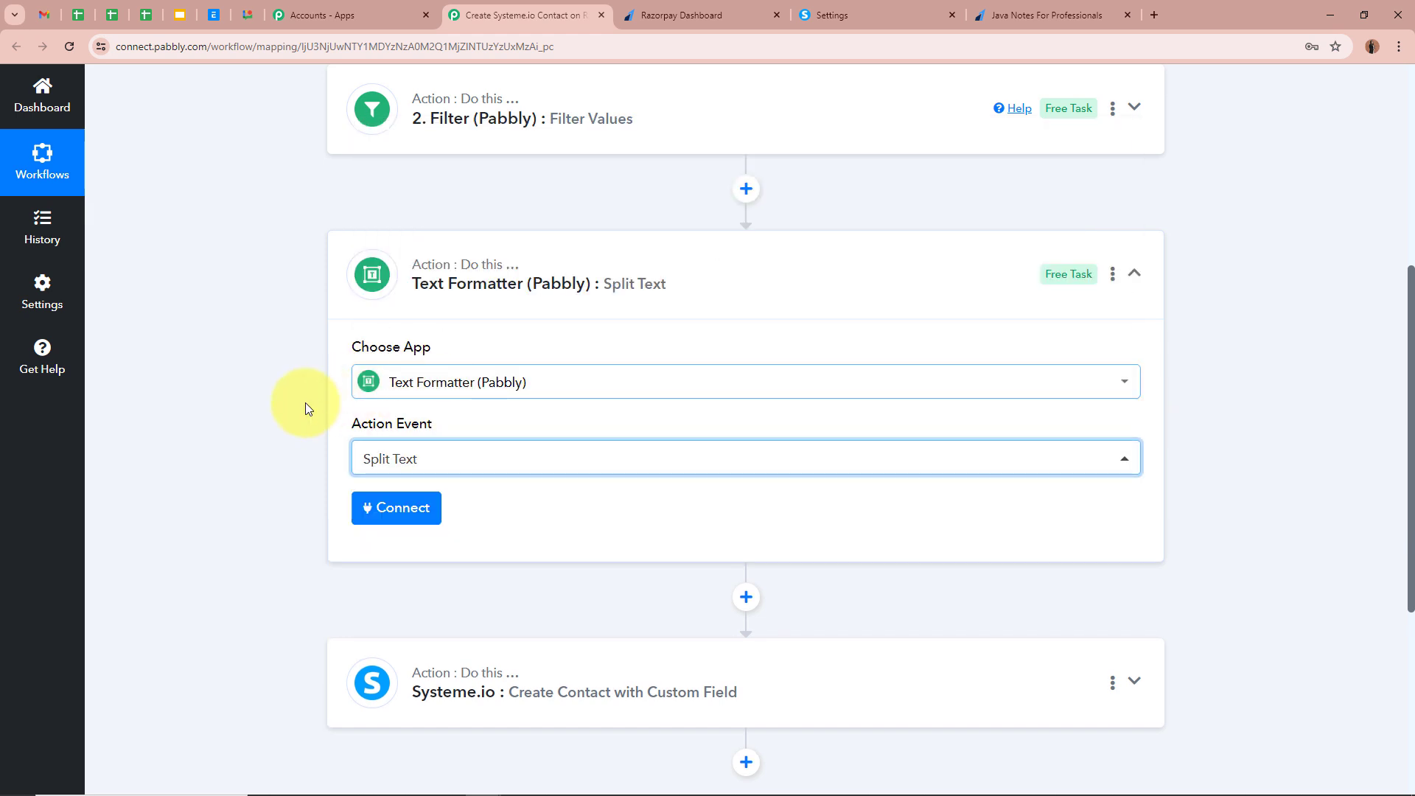
left_click(399, 507)
scroll(224, 502, "down", 3)
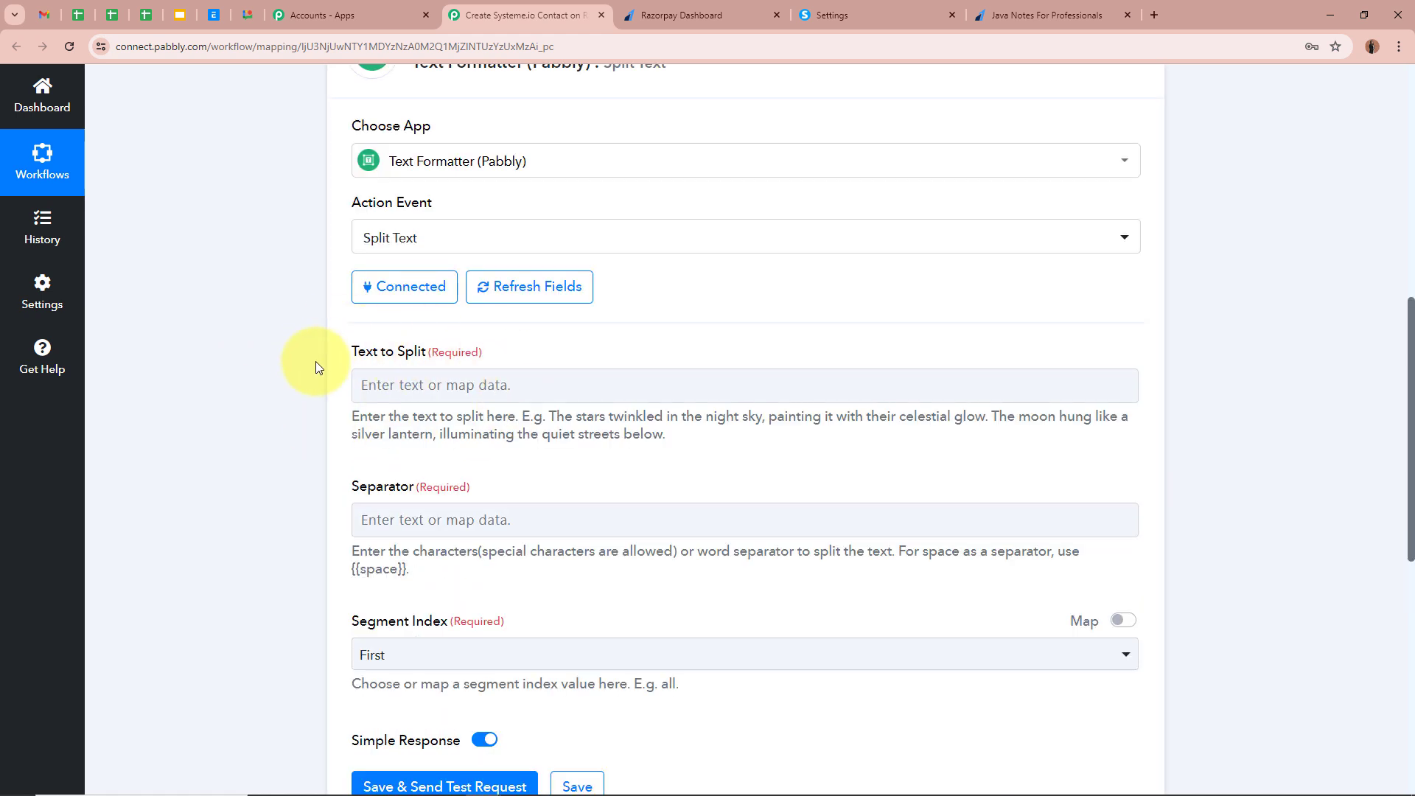
- Map the Razorpay payment's Notes Name into the Text to Split field
left_click(476, 385)
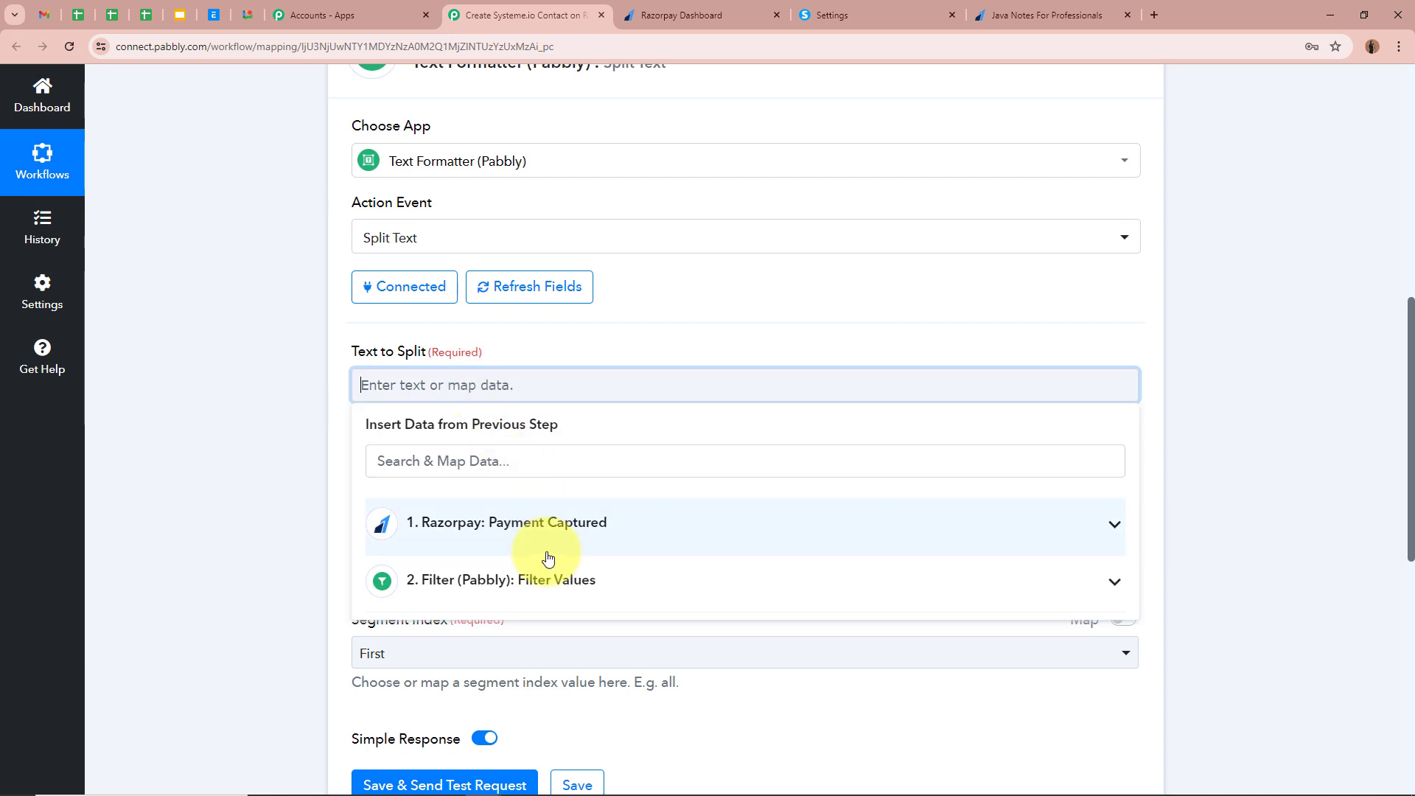
left_click(547, 558)
scroll(588, 666, "down", 5)
left_click(627, 635)
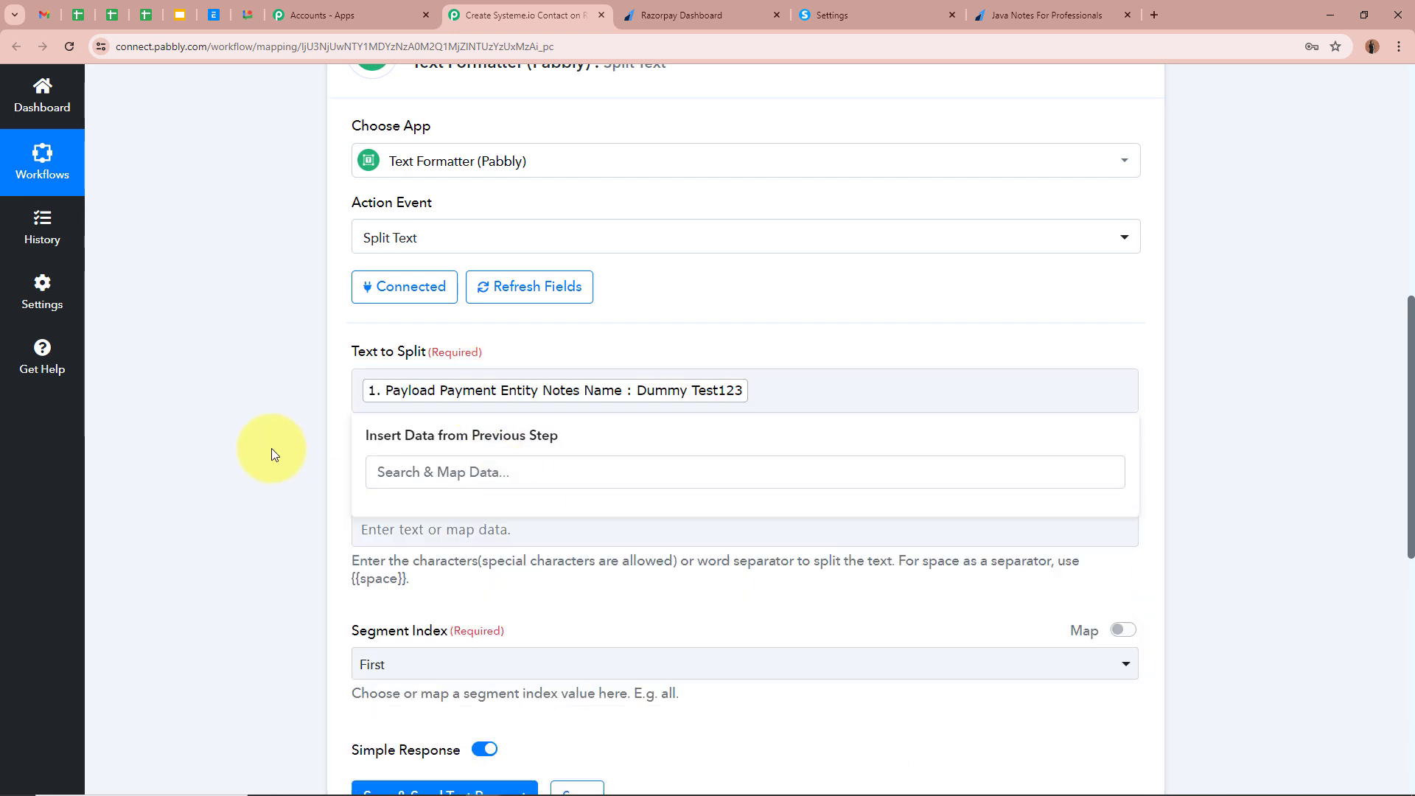
left_click(271, 452)
- Copy the {{space}} placeholder from the hint and paste it as the Separator
scroll(264, 421, "down", 2)
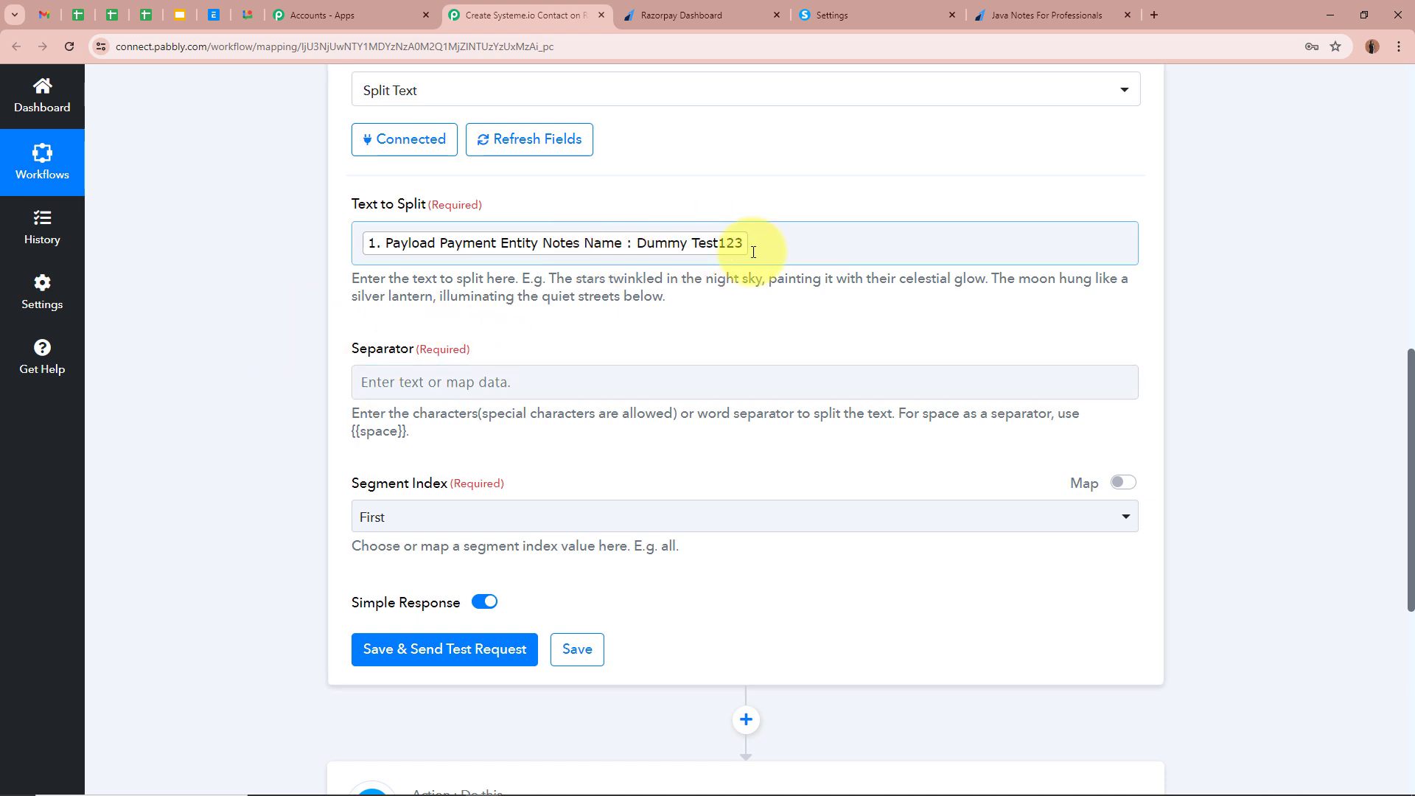
left_click_drag(895, 414, 941, 446)
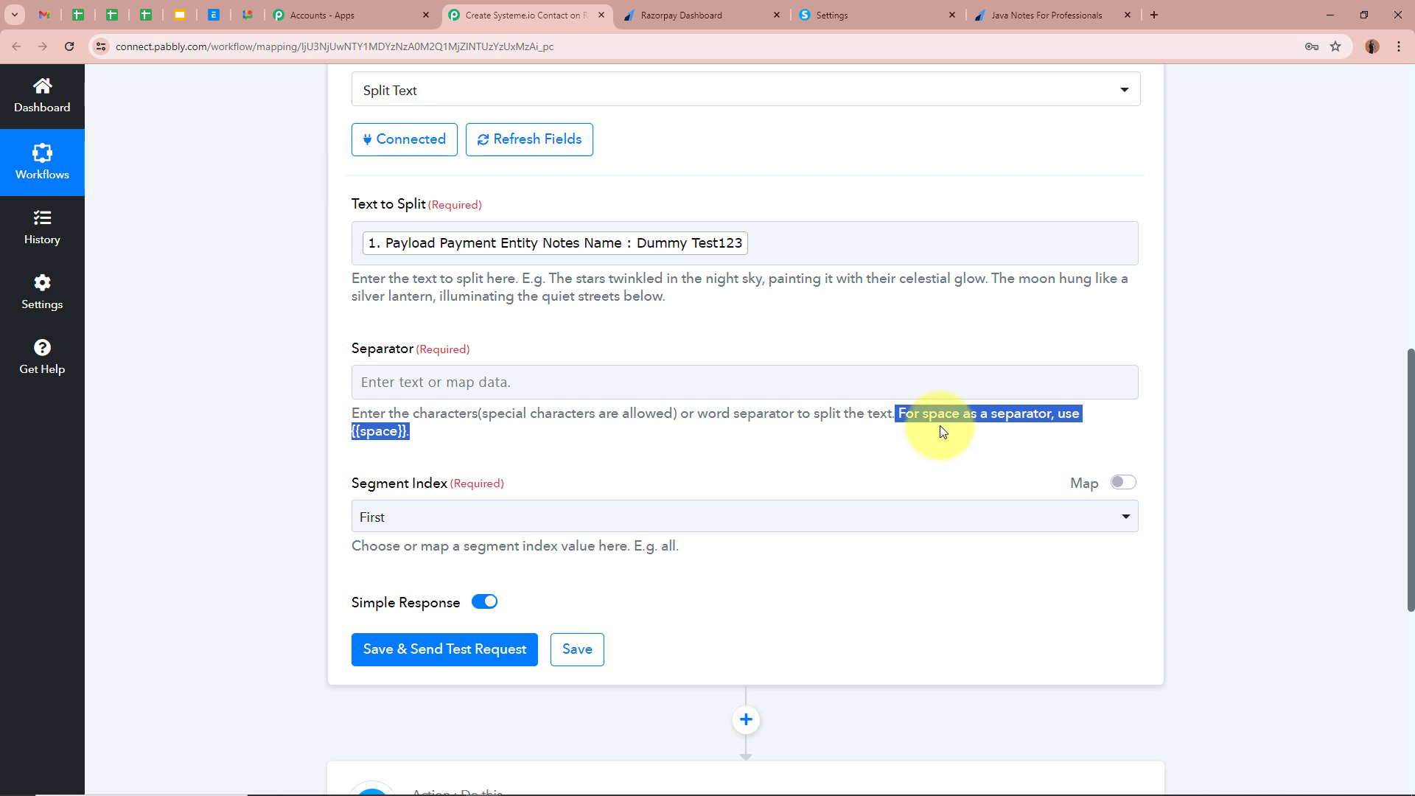
left_click(403, 433)
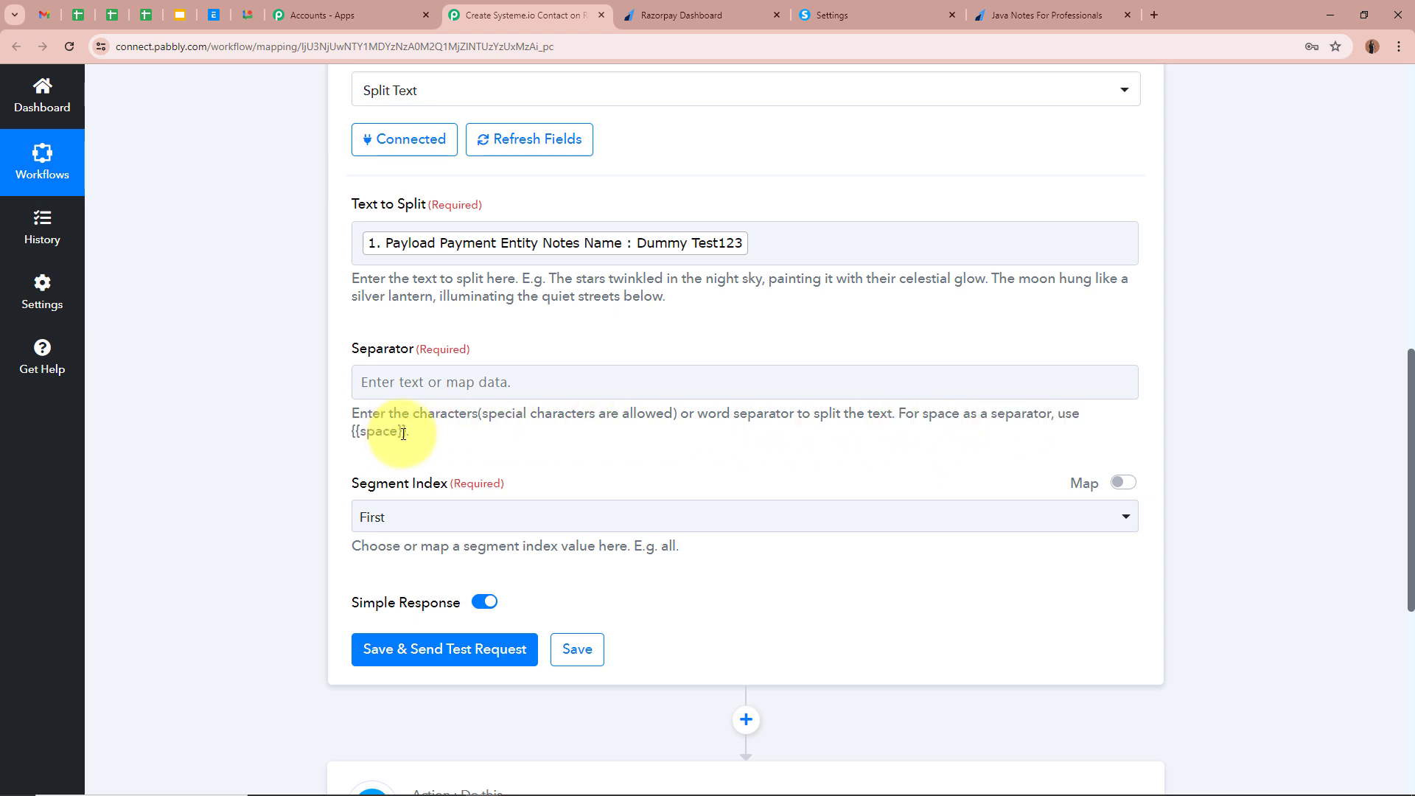
left_click_drag(406, 432, 358, 435)
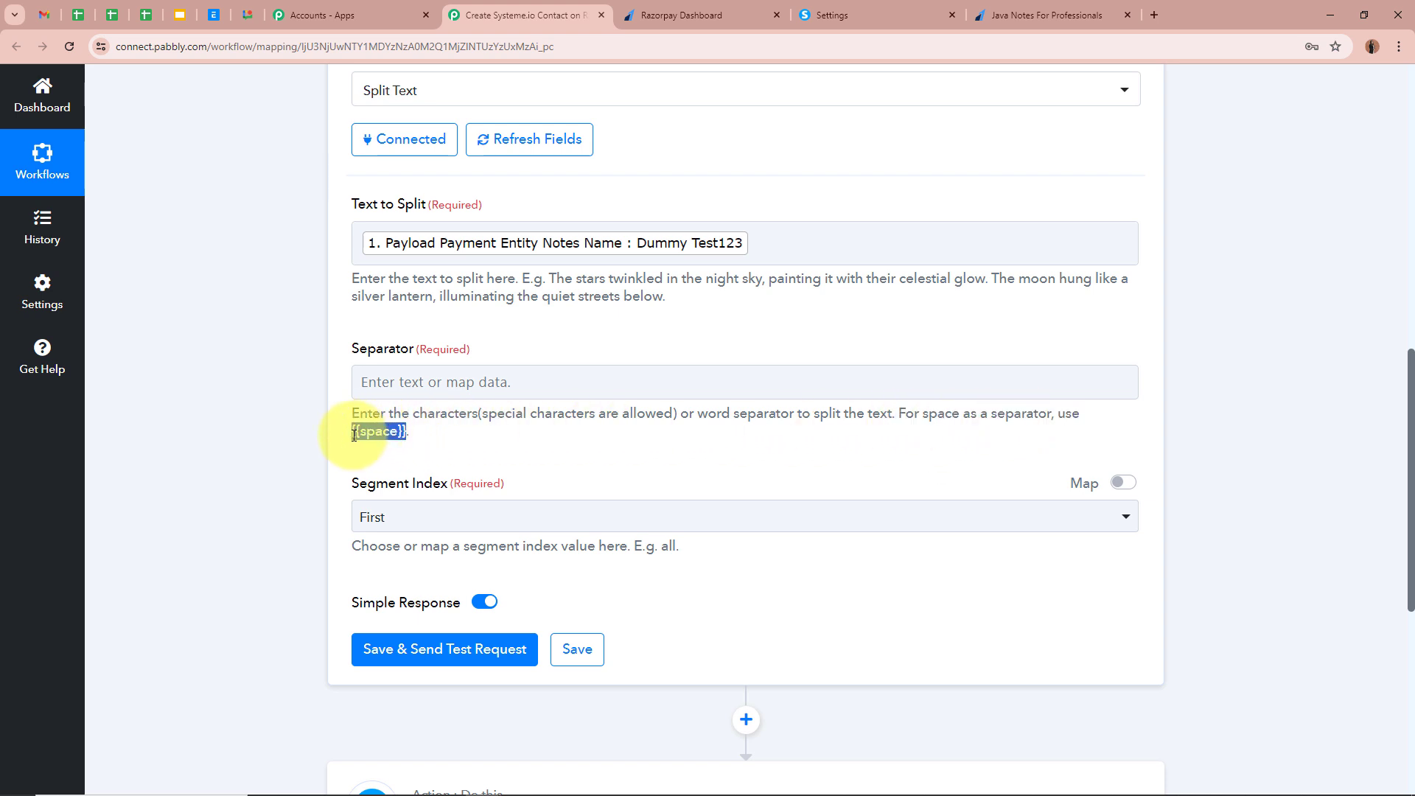
left_click(401, 382)
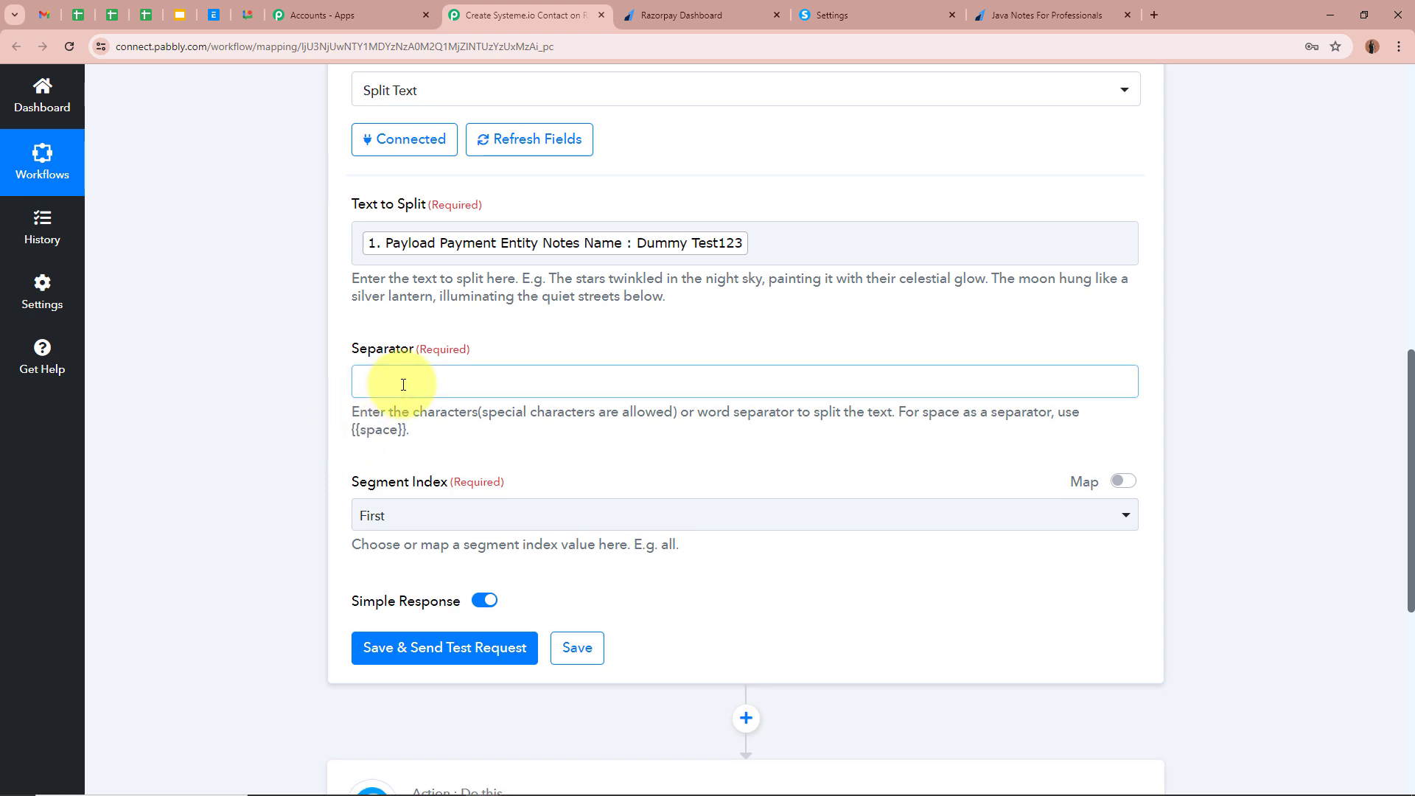
type("{{space}}")
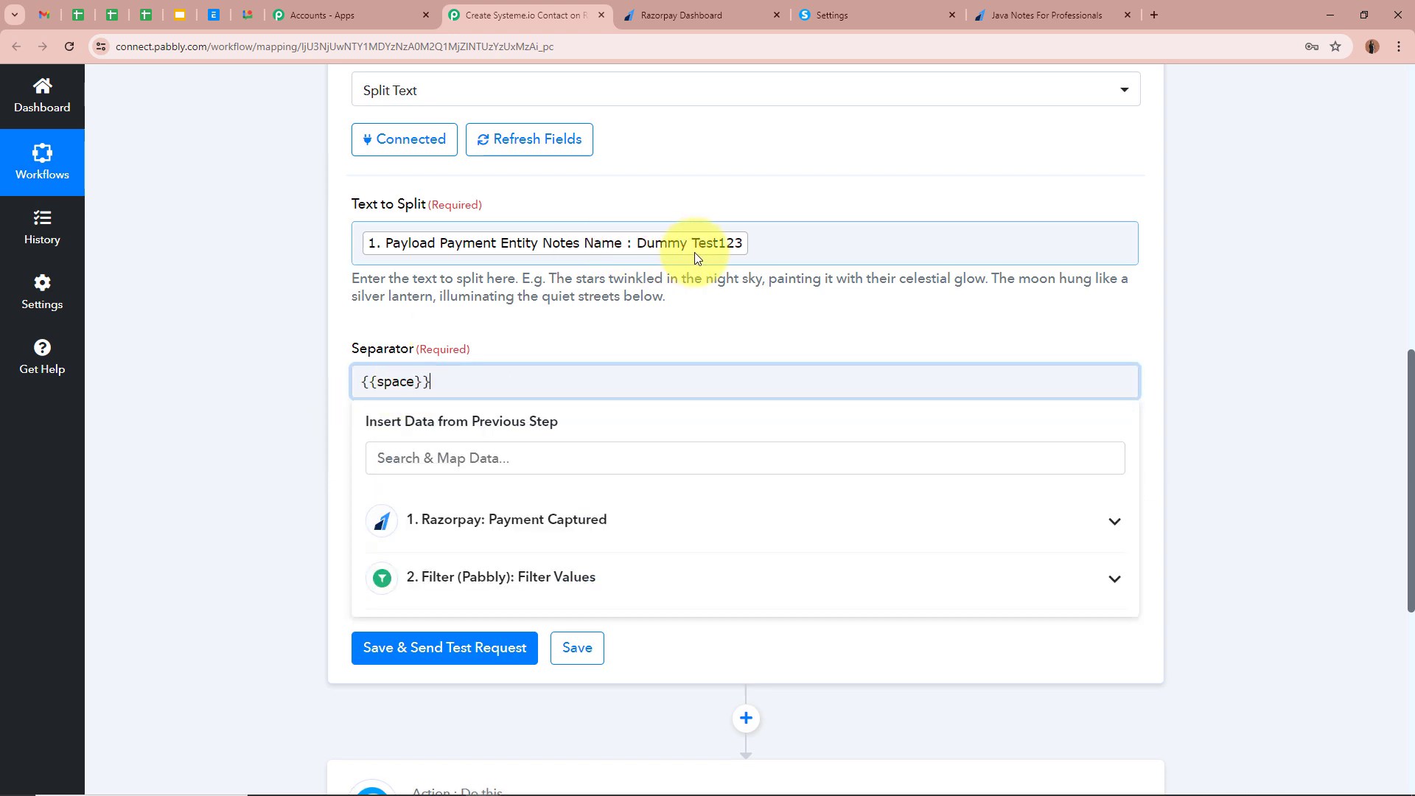
left_click(237, 414)
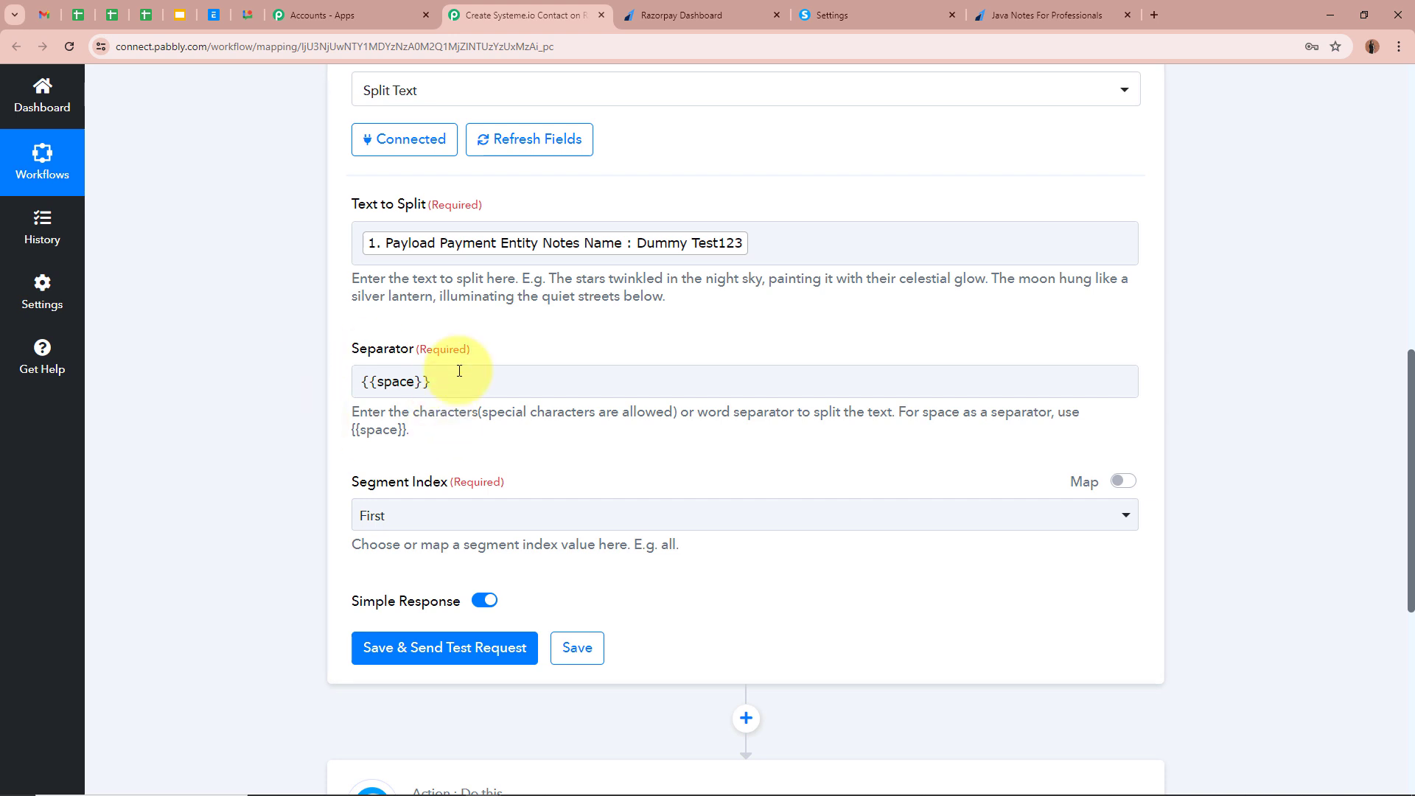
scroll(240, 393, "down", 1)
- Set Segment Index to All and save the step with a test request
left_click(513, 454)
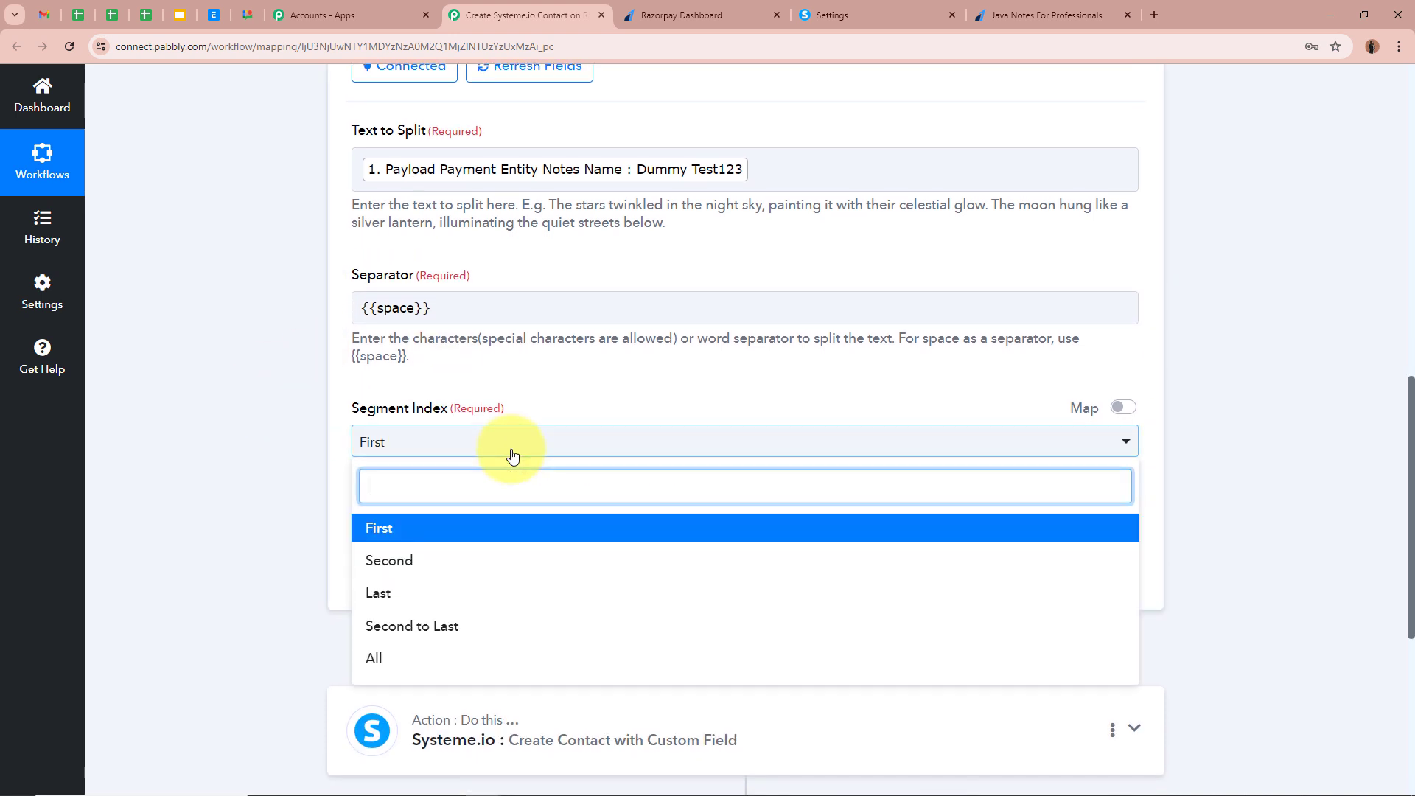
left_click(490, 658)
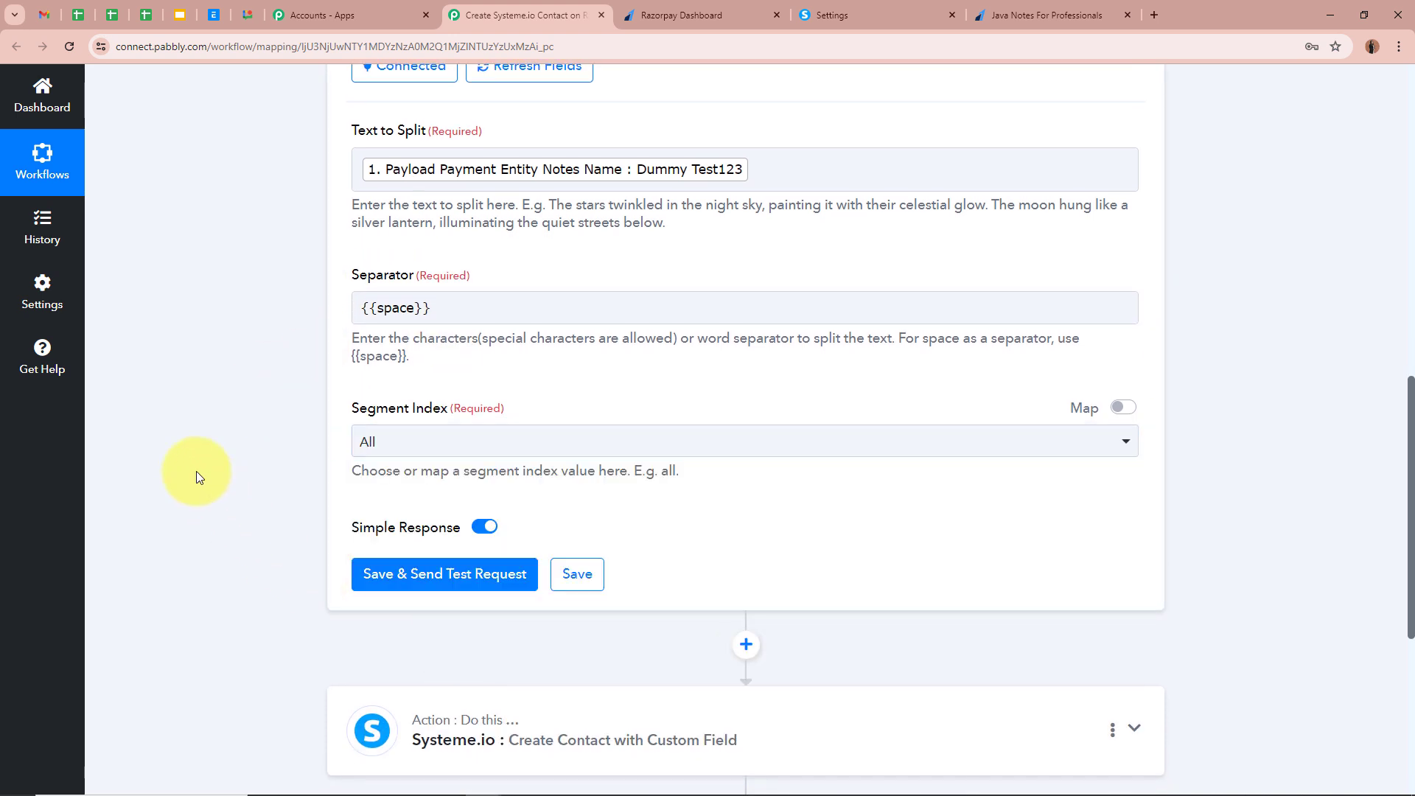
left_click(352, 561)
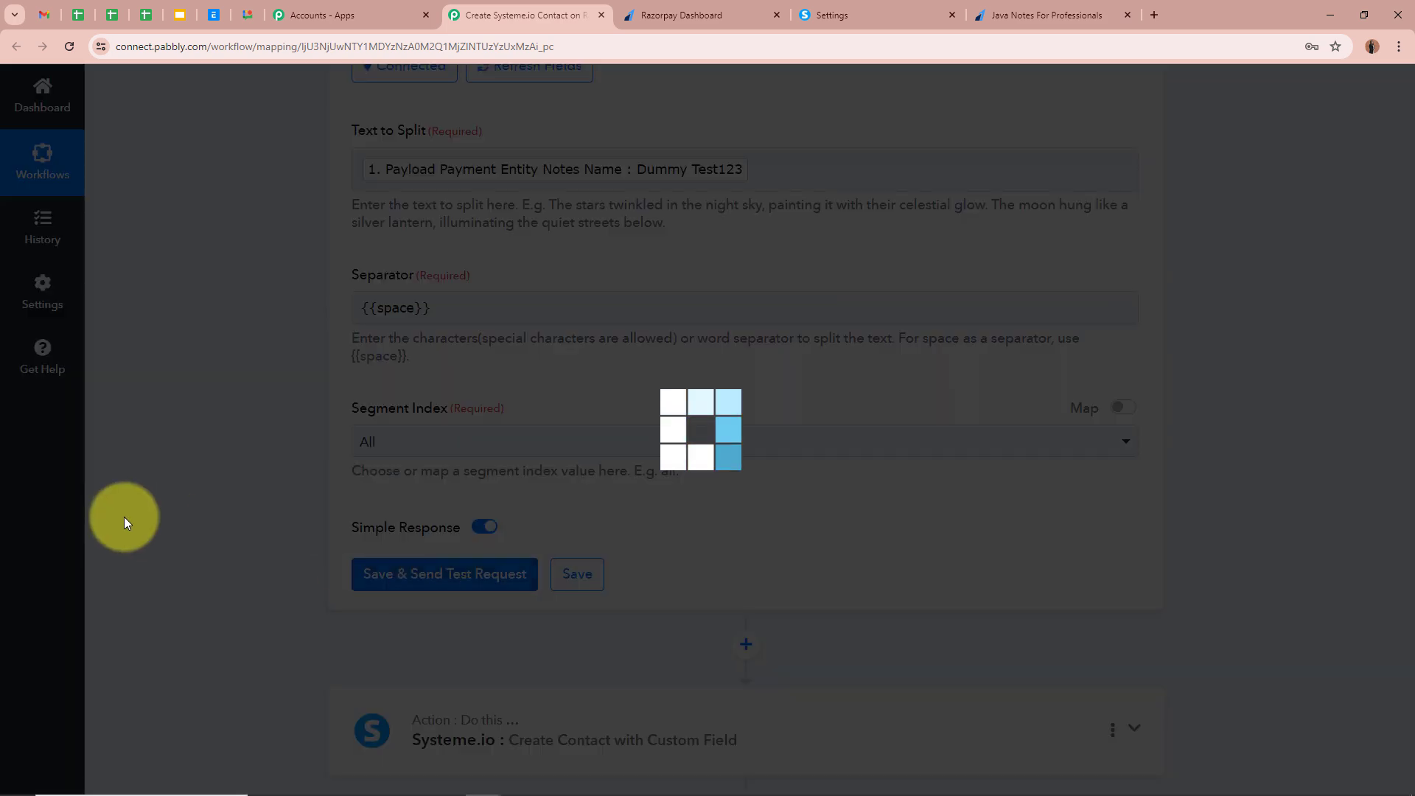
- Check that the test split the name into Result 0 'Dummy' and Result 1 'Test123'
scroll(160, 510, "down", 3)
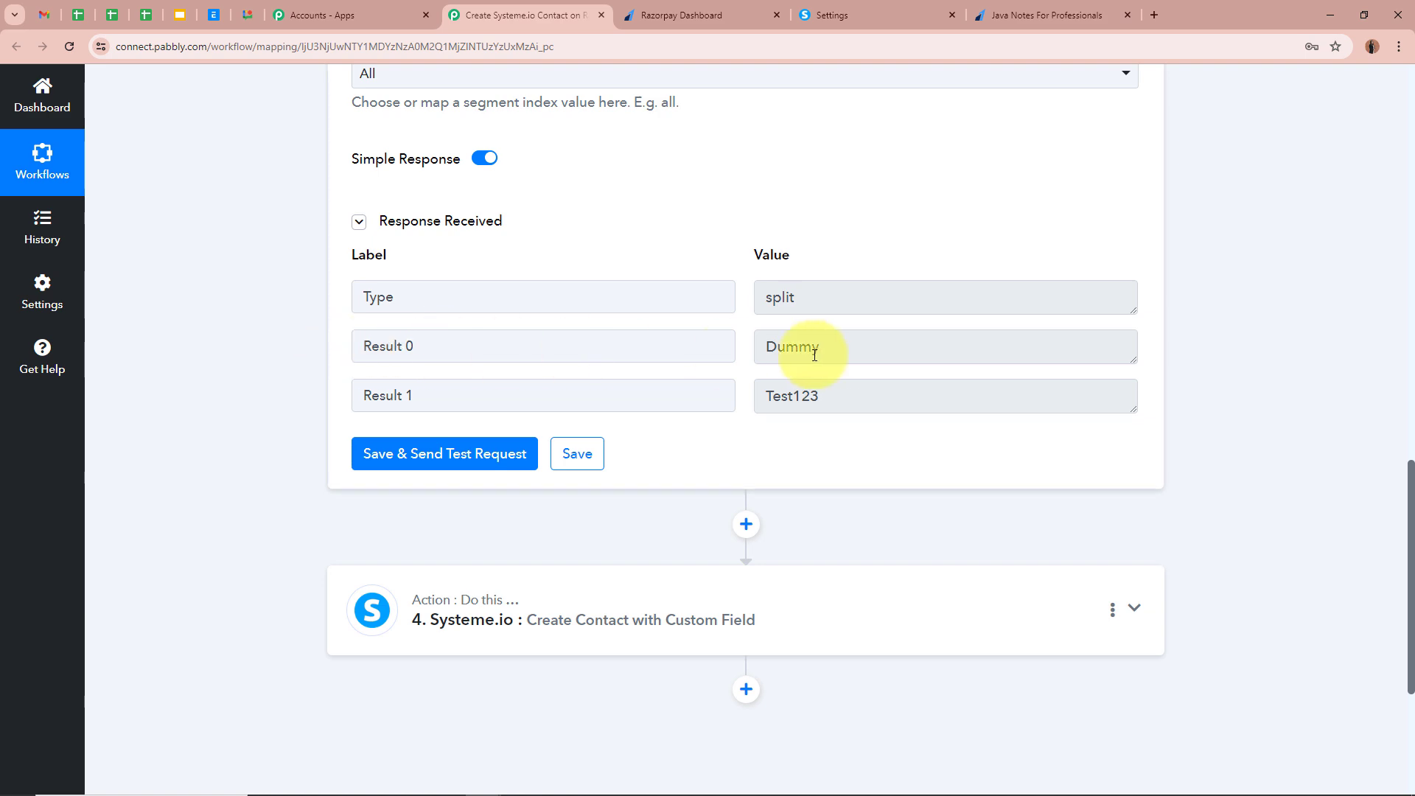
left_click_drag(758, 347, 909, 351)
left_click_drag(768, 398, 1052, 395)
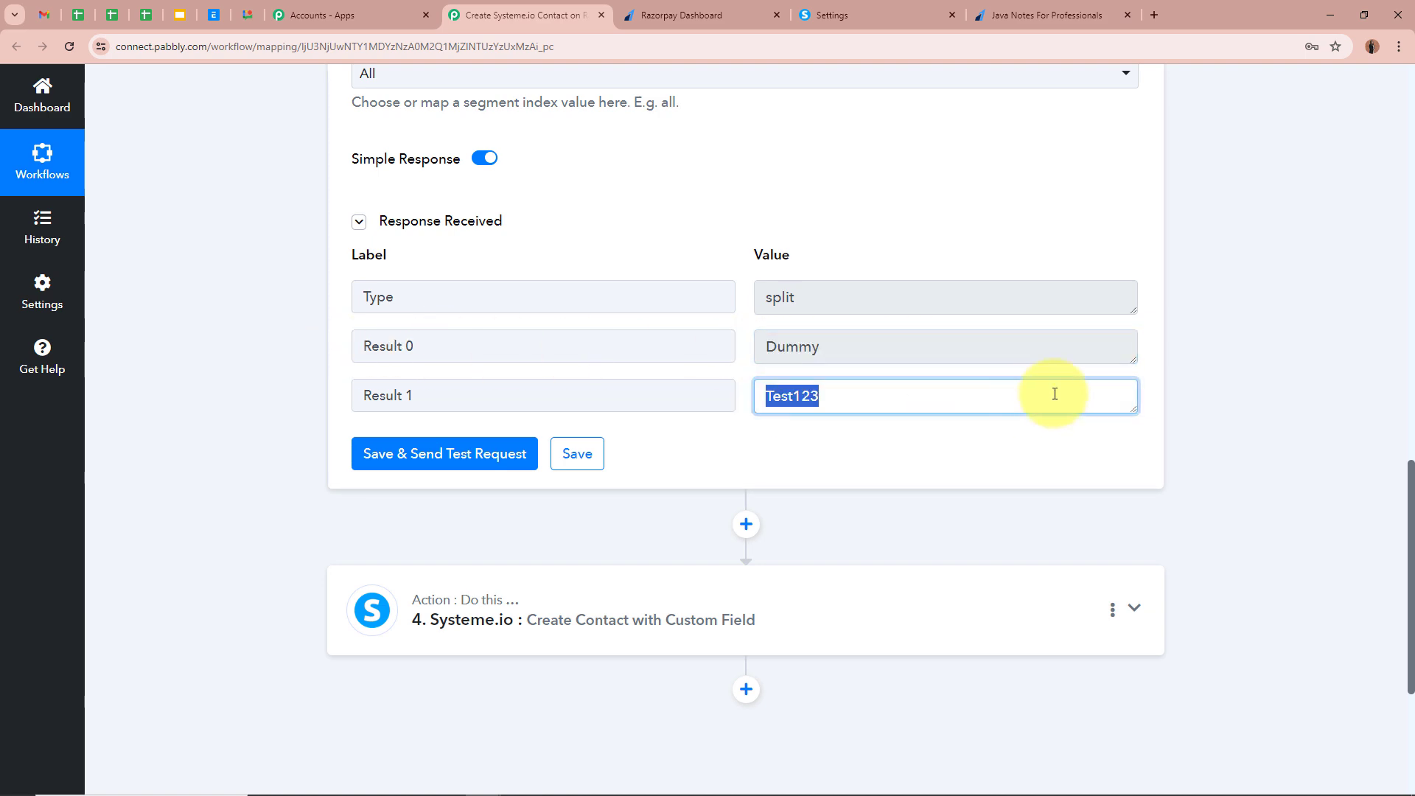
left_click(1175, 361)
- Collapse the Split Text step and expand the Systeme.io Create Contact step
scroll(1216, 360, "up", 4)
scroll(1244, 338, "up", 5)
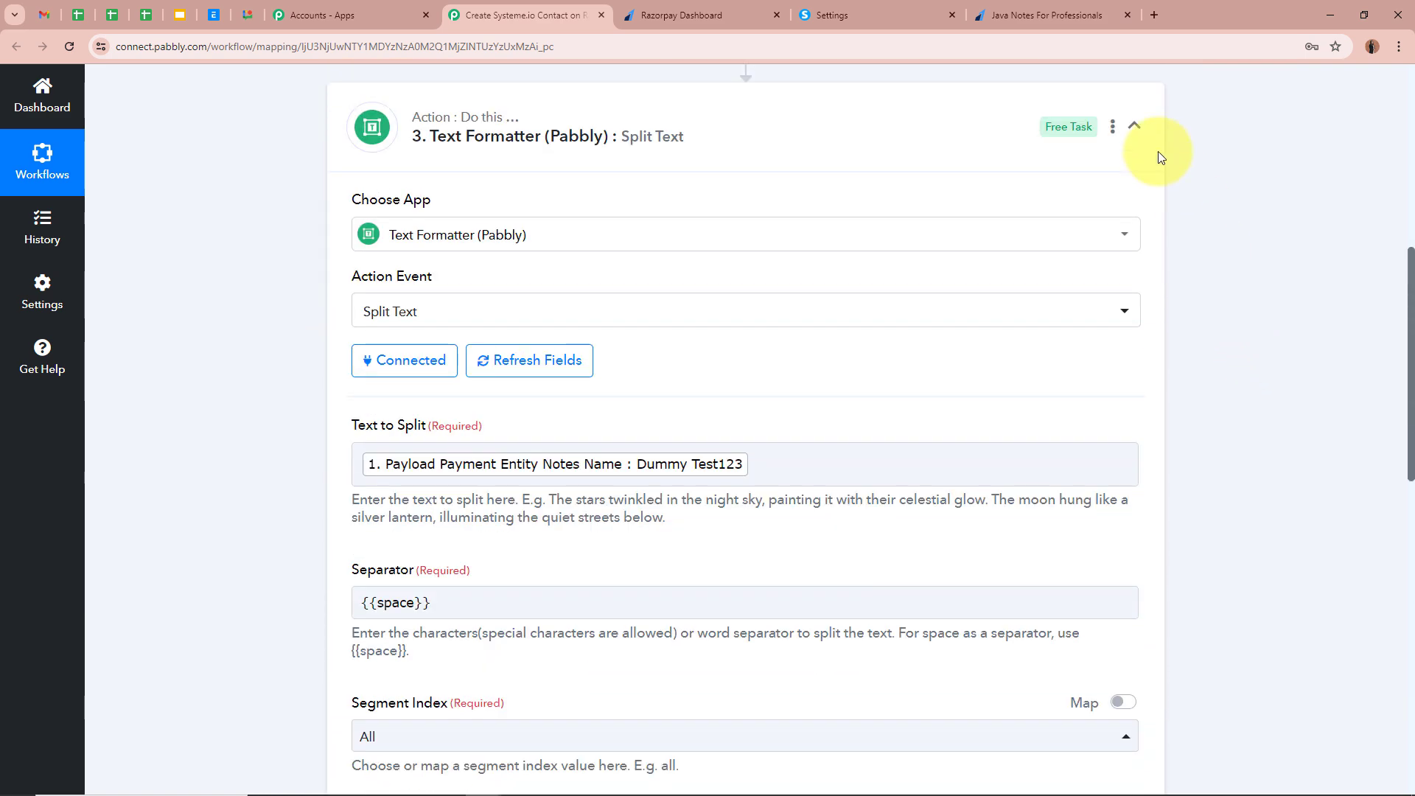
left_click(1144, 148)
left_click(1146, 317)
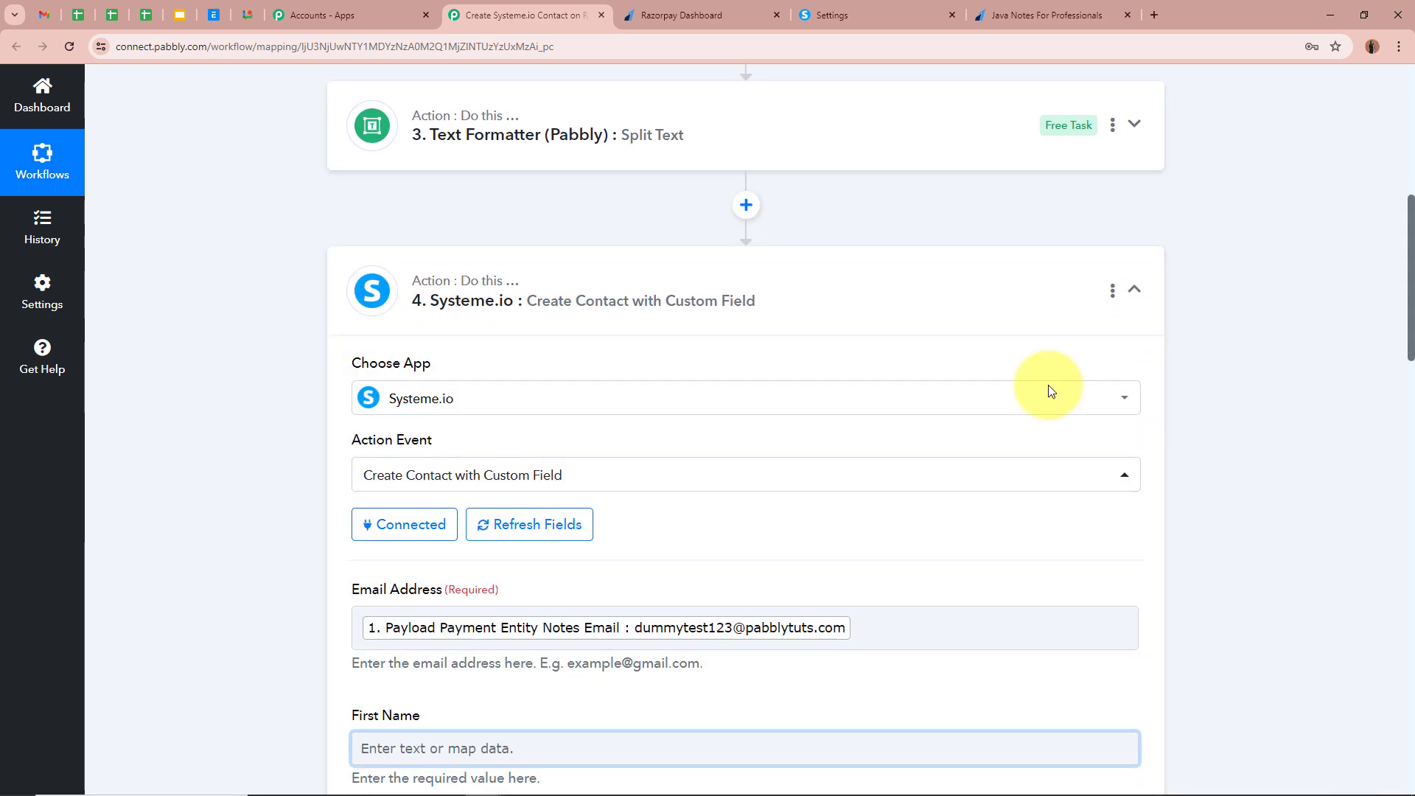
- Map Split Text Result 0 into First Name and Result 1 into Last Name
scroll(1042, 385, "down", 4)
left_click(472, 361)
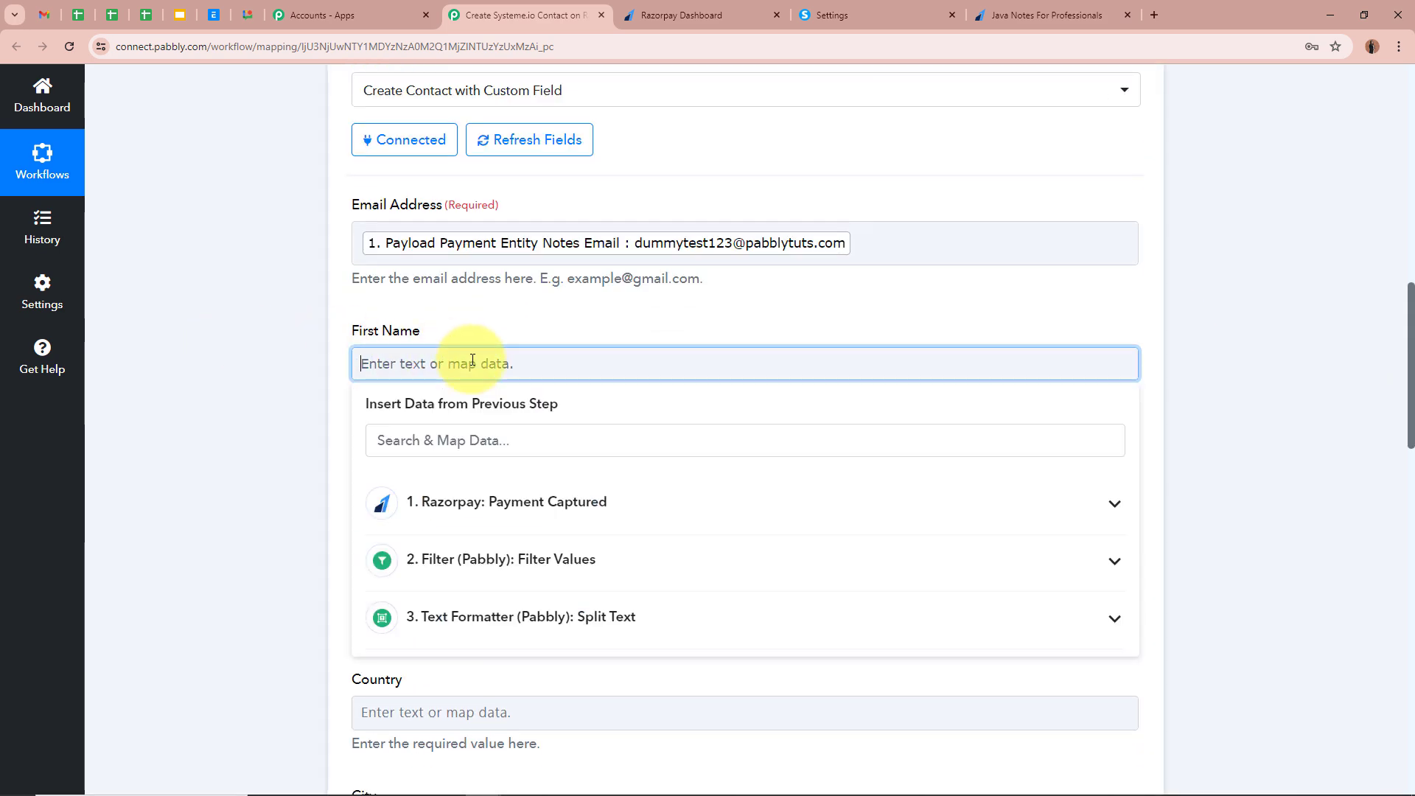
left_click(568, 616)
left_click(590, 701)
left_click(184, 476)
scroll(186, 459, "down", 2)
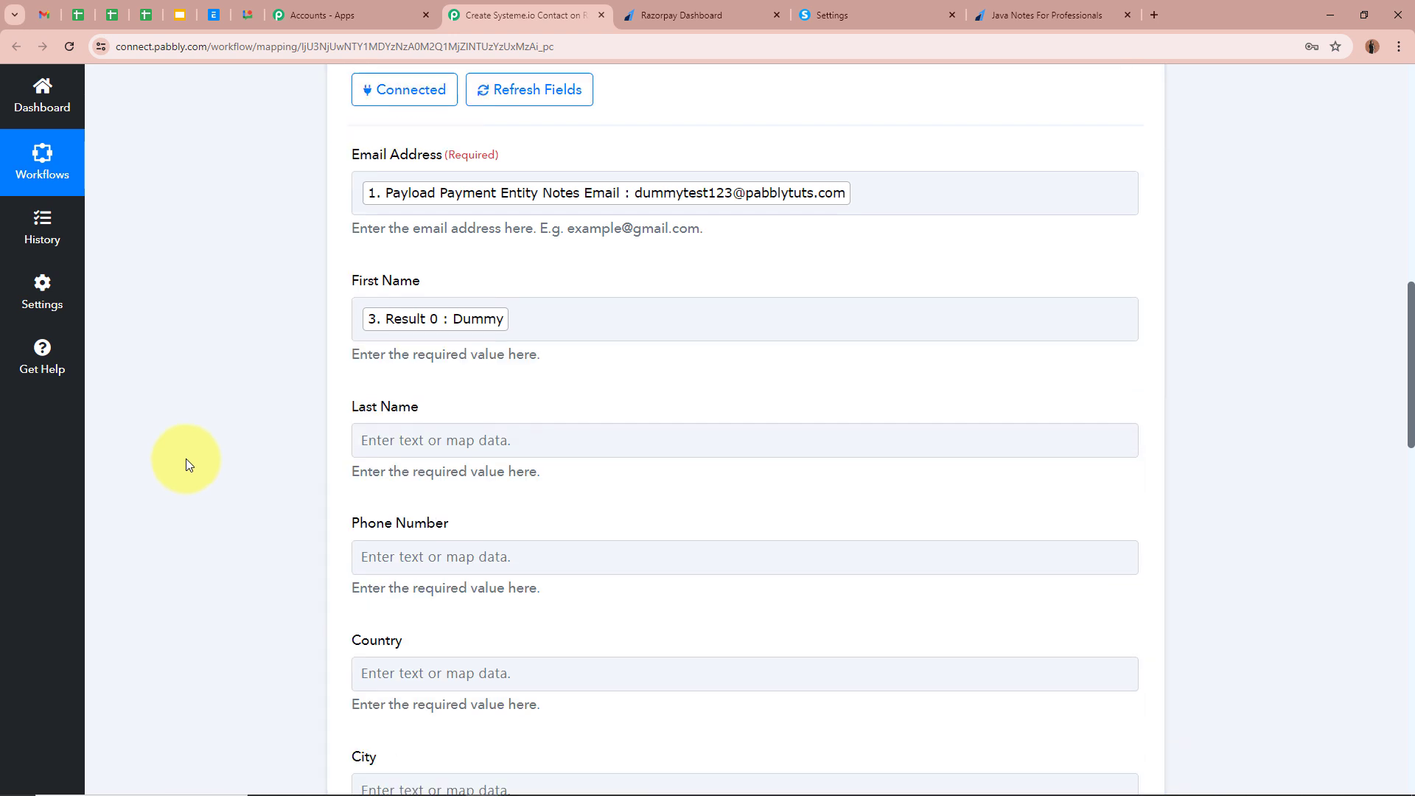
left_click(496, 339)
left_click(568, 583)
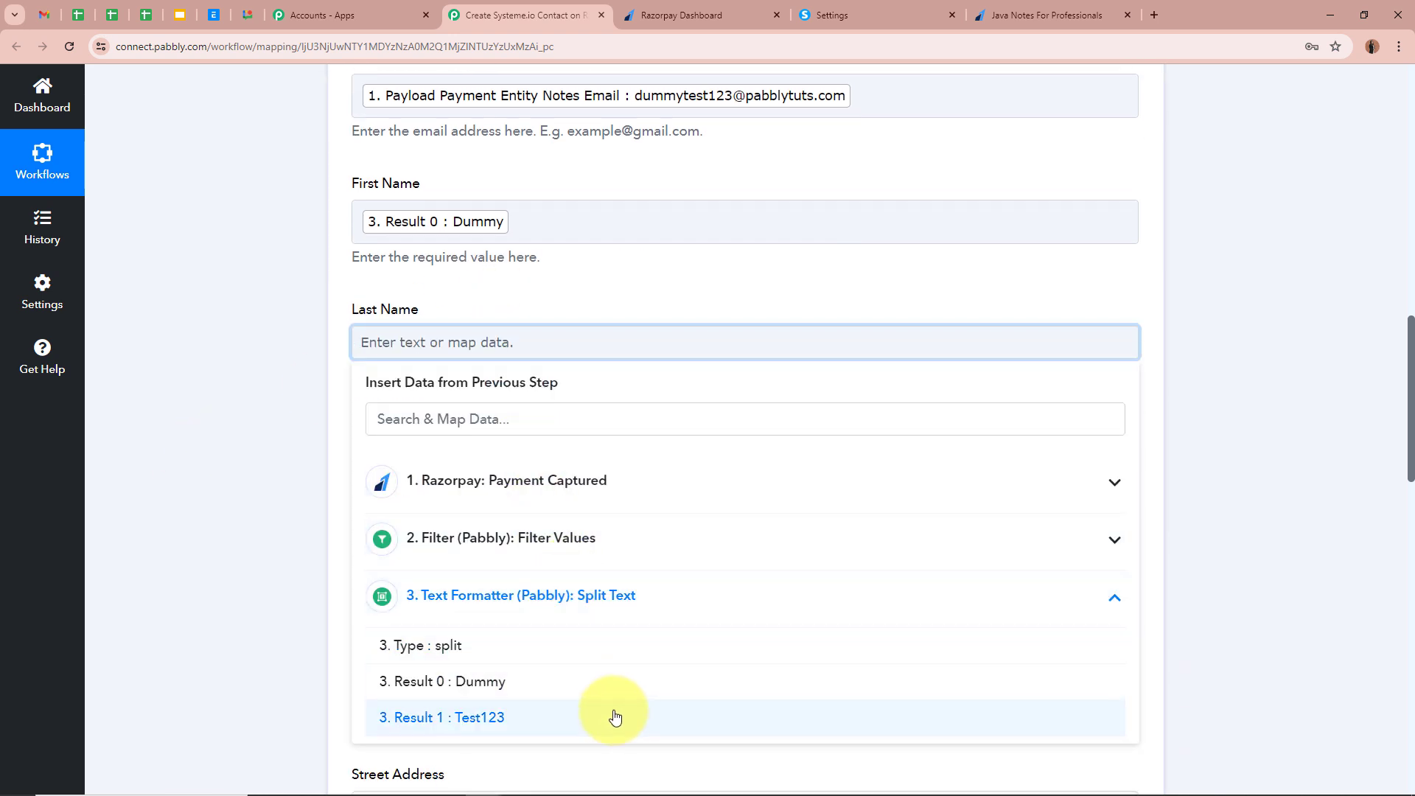
left_click(612, 714)
left_click(145, 465)
- Map the Razorpay payment's Notes Phone into the Phone Number field
scroll(180, 420, "down", 3)
left_click(495, 233)
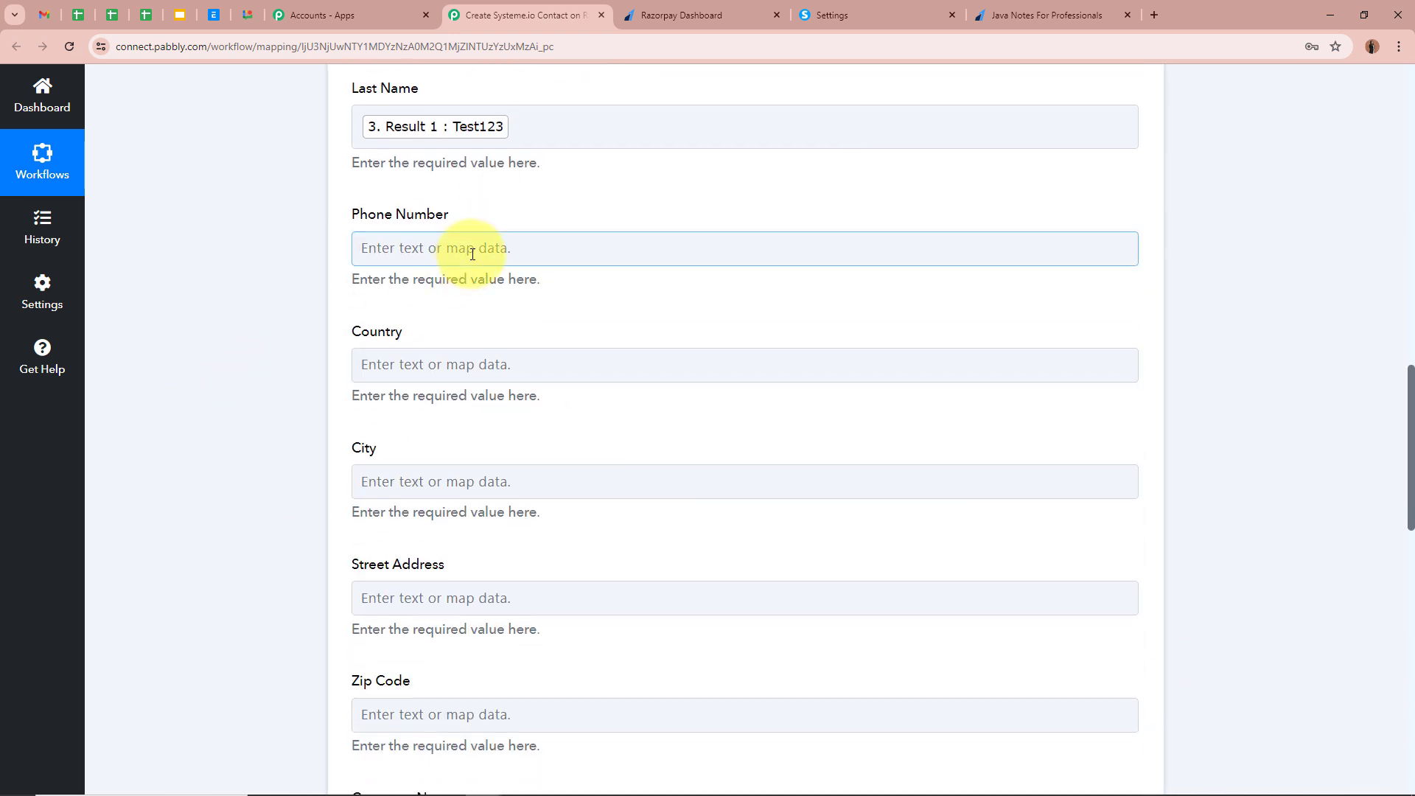
left_click(534, 392)
scroll(580, 595, "down", 2)
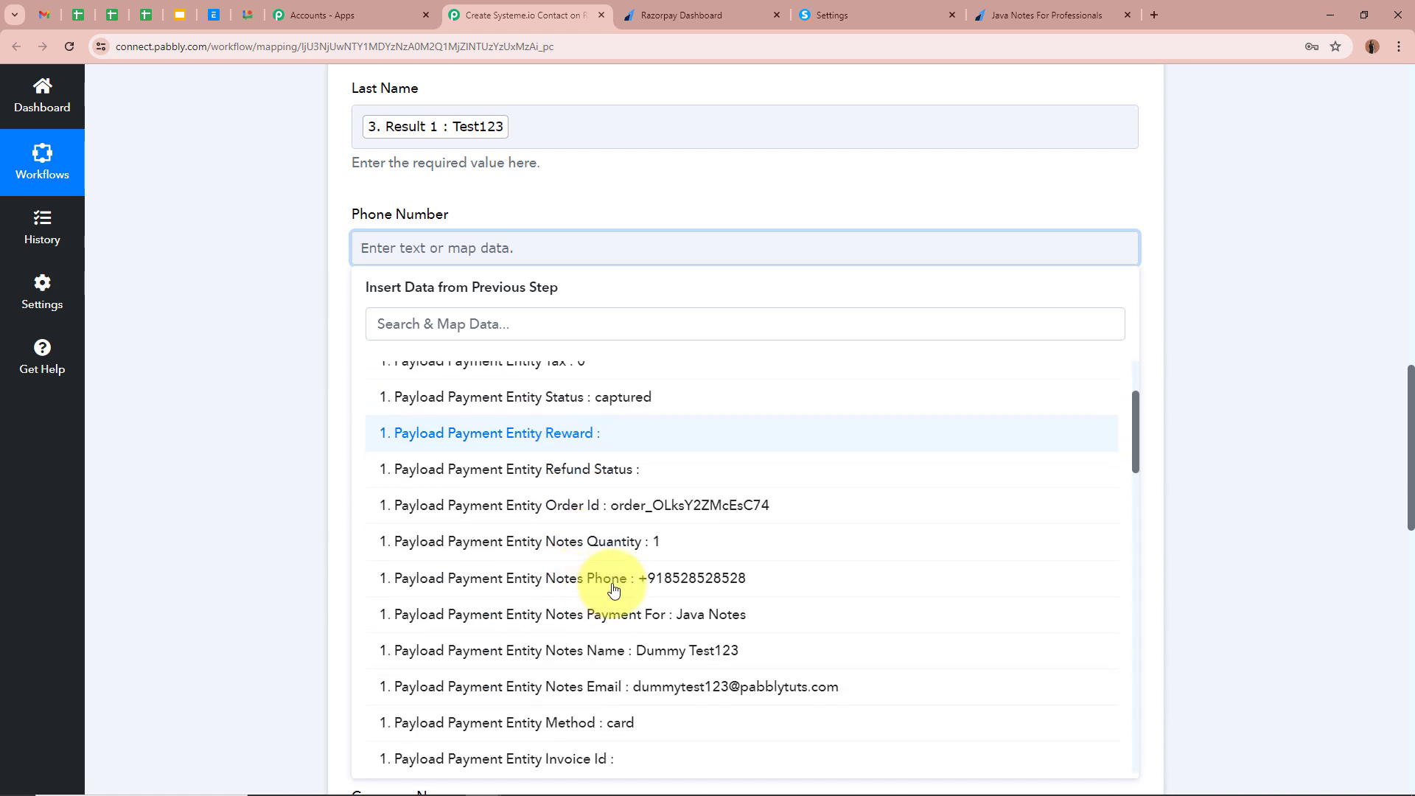
left_click(600, 579)
left_click(252, 395)
scroll(241, 380, "down", 1)
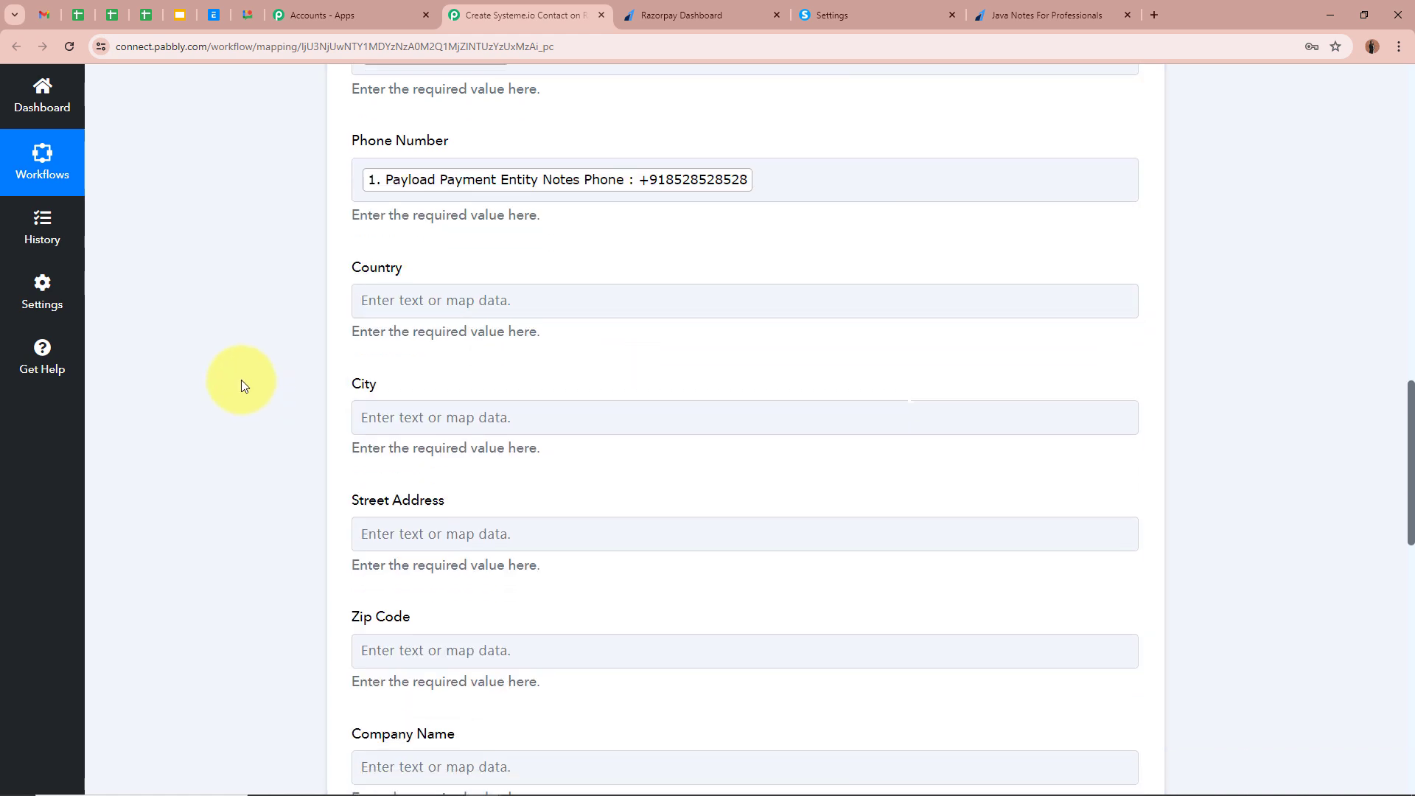
scroll(241, 385, "down", 2)
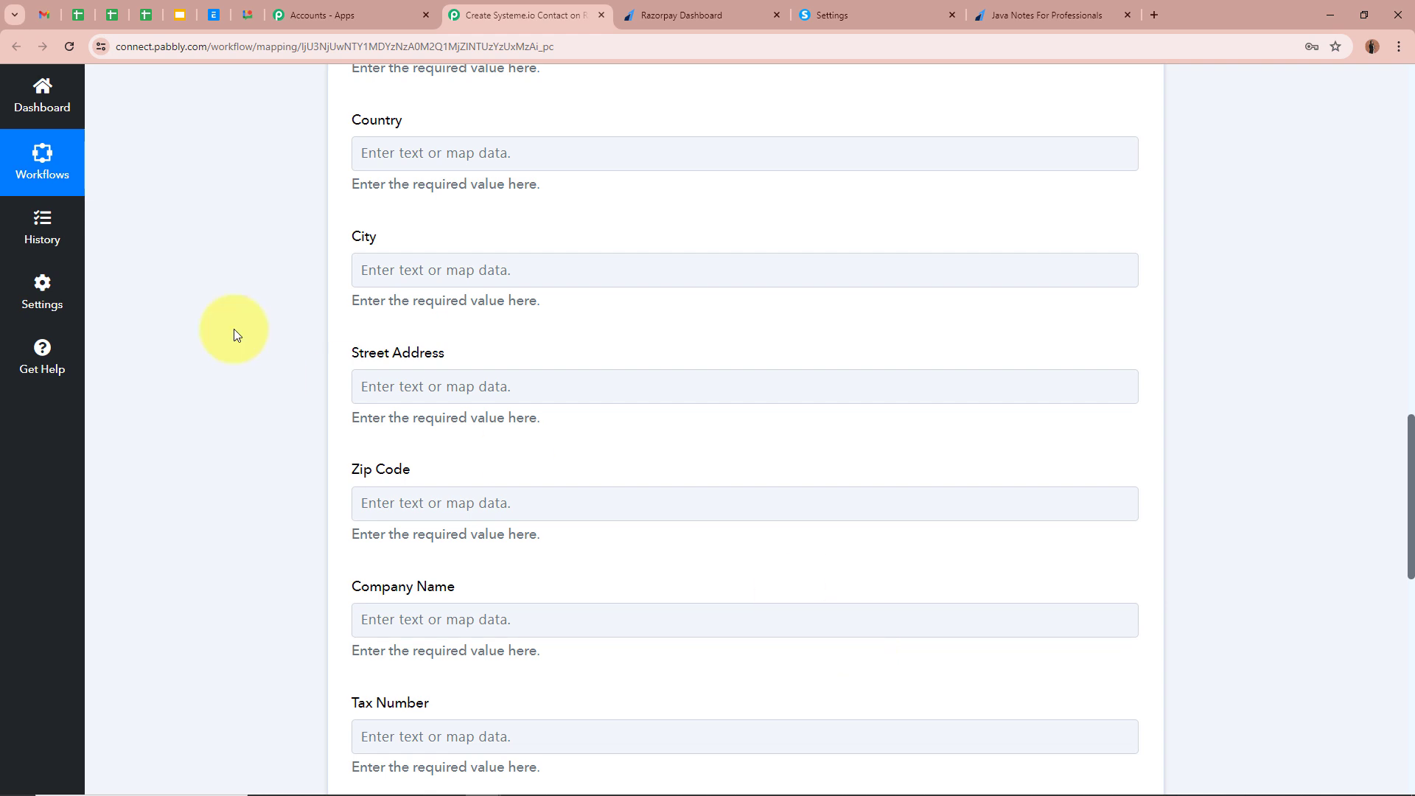
- Enter Razorpay as the Systeme.io contact's Source value, leaving Country and other optional fields empty
scroll(221, 329, "up", 3)
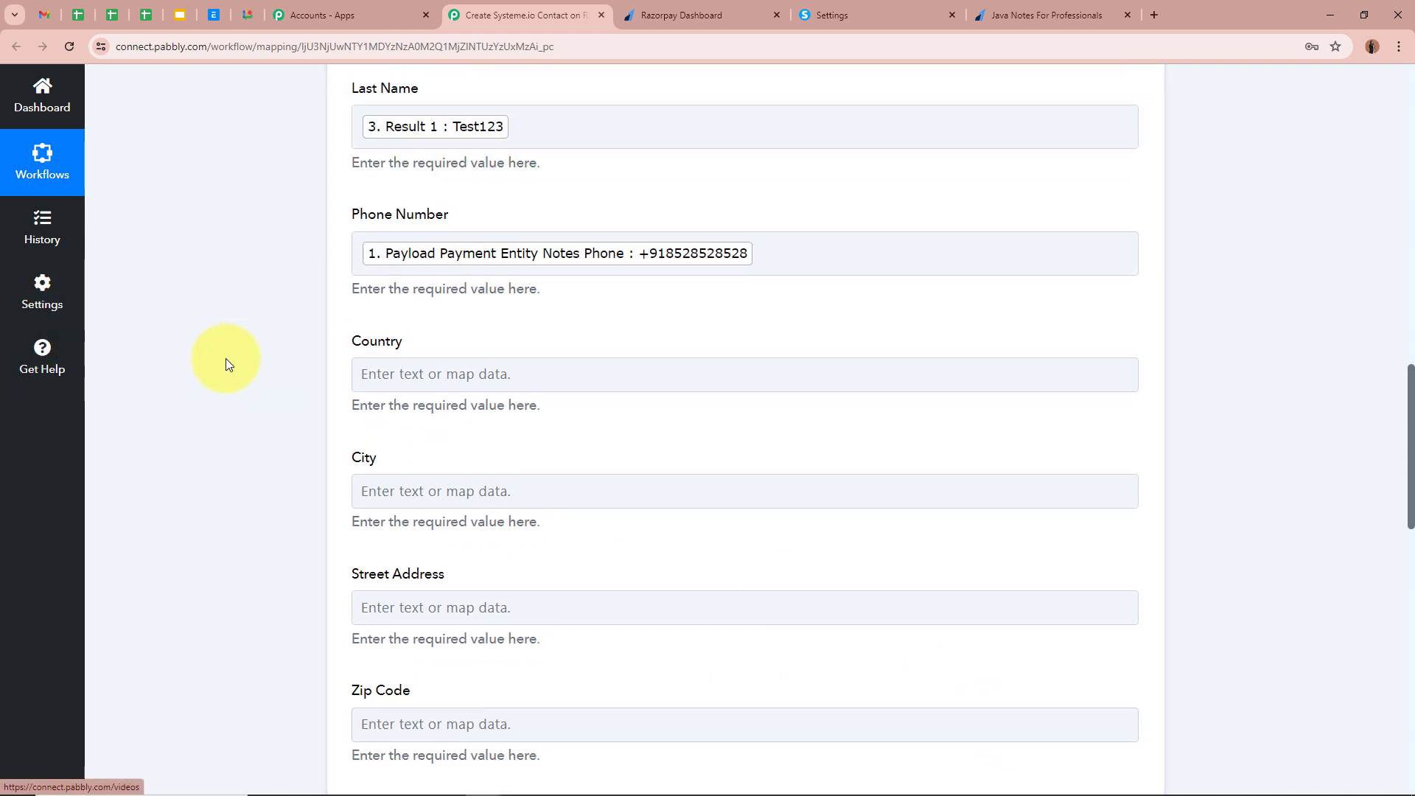
scroll(225, 359, "down", 3)
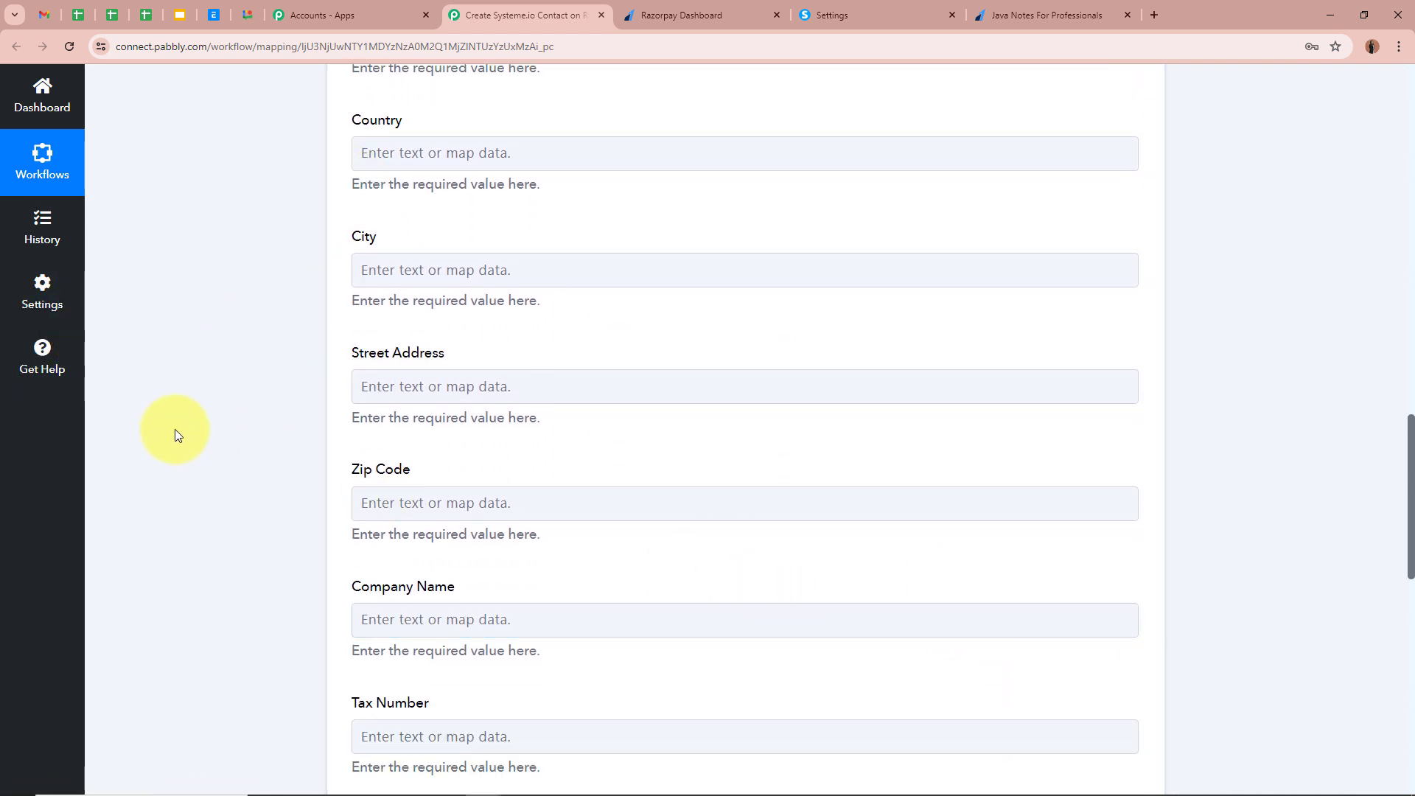
scroll(175, 434, "down", 6)
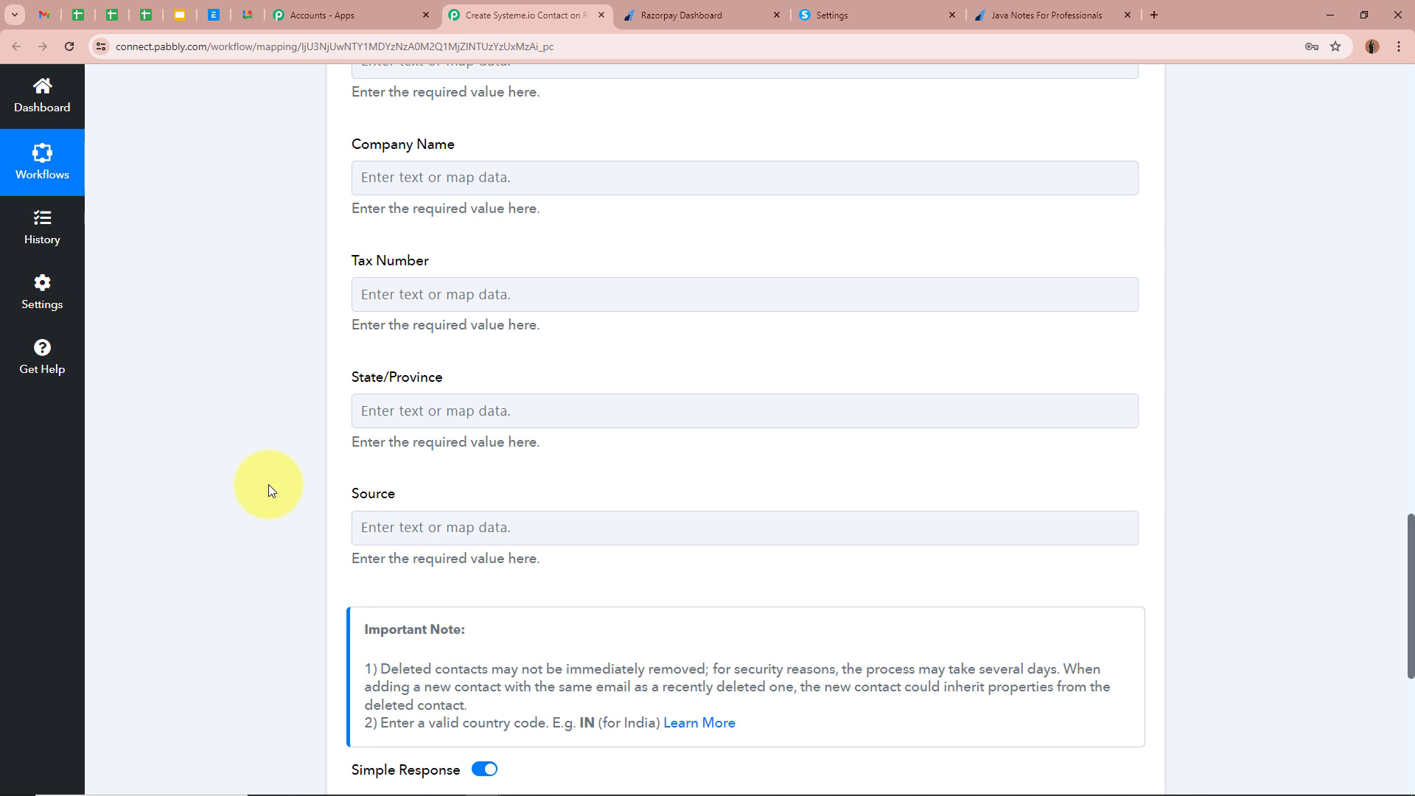
left_click(568, 528)
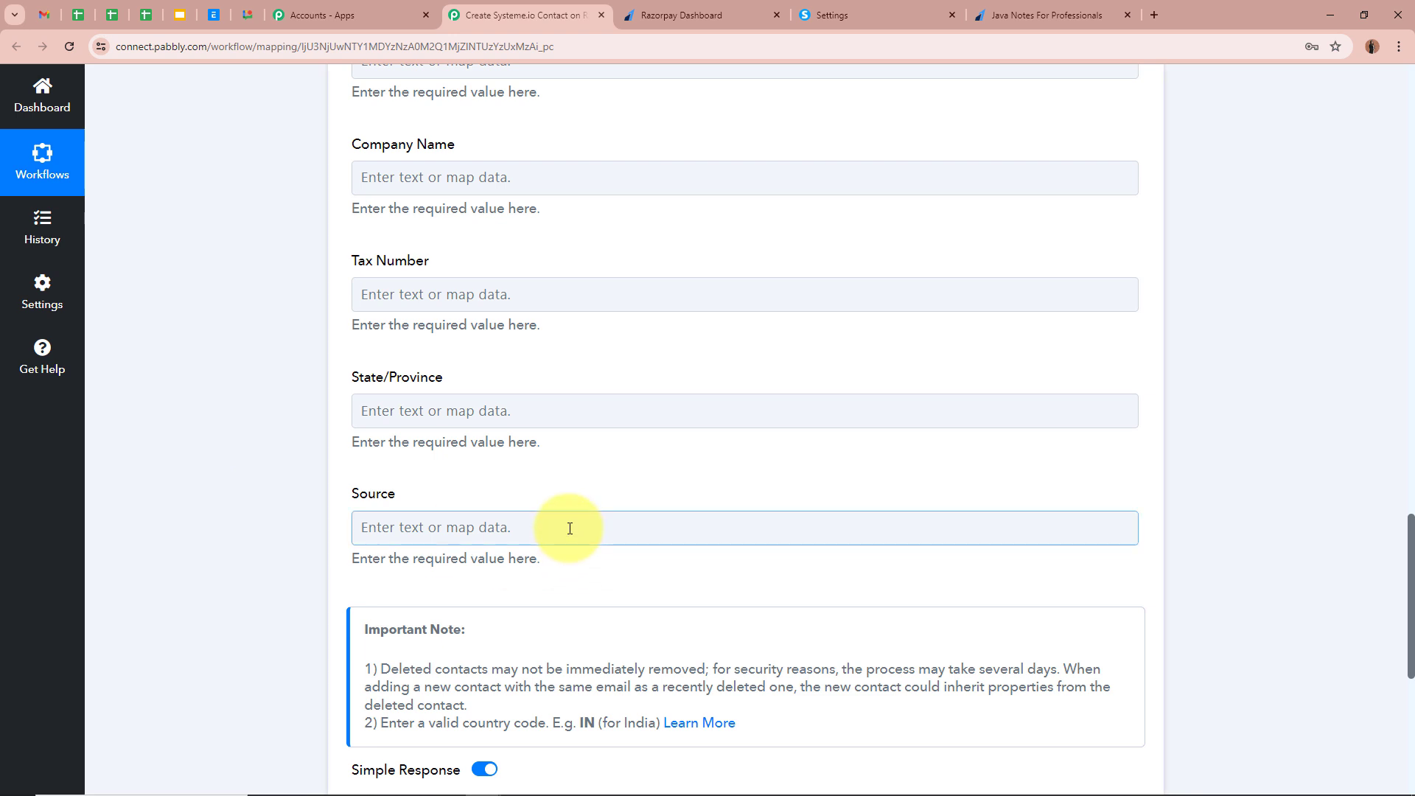
type("Ra")
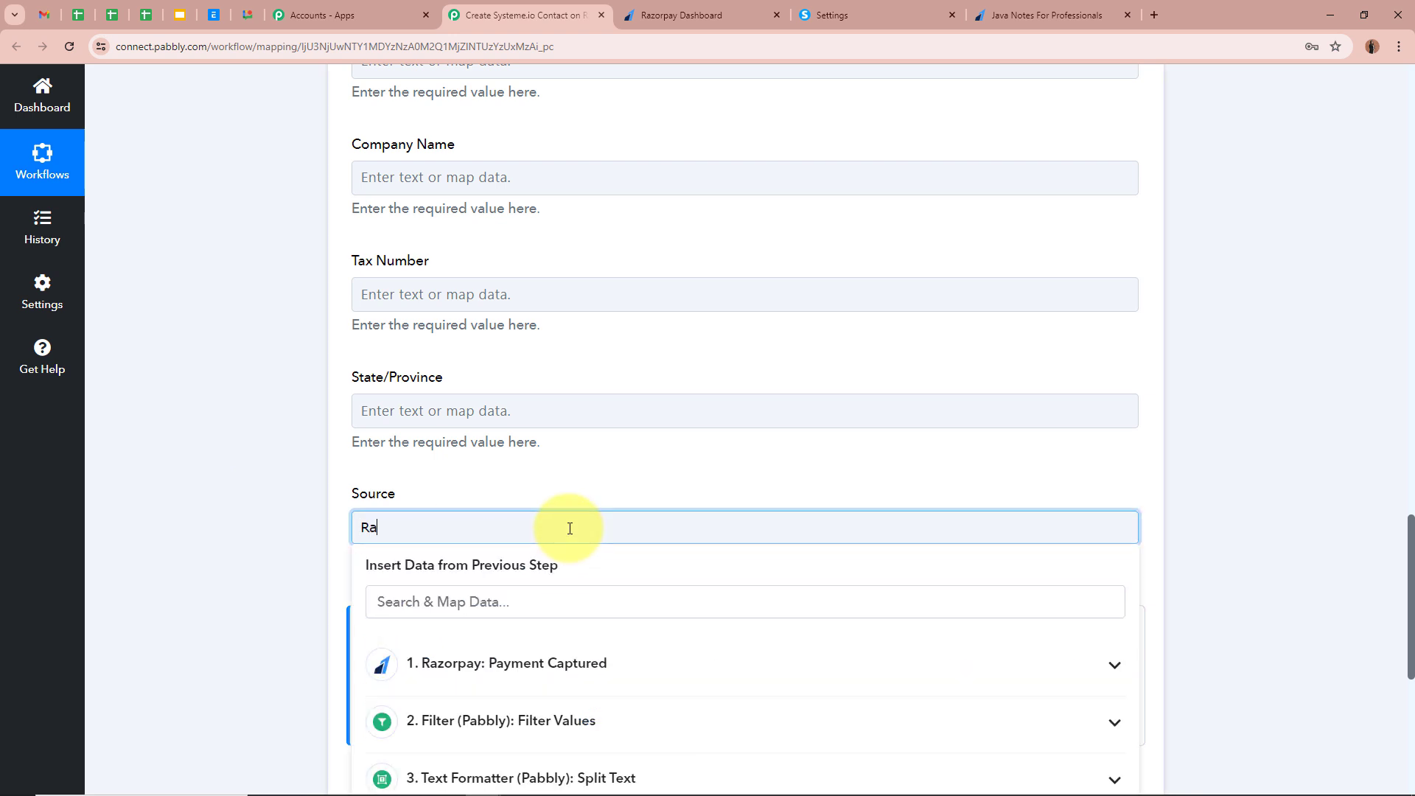
type("zorpay")
left_click(283, 524)
scroll(283, 524, "up", 10)
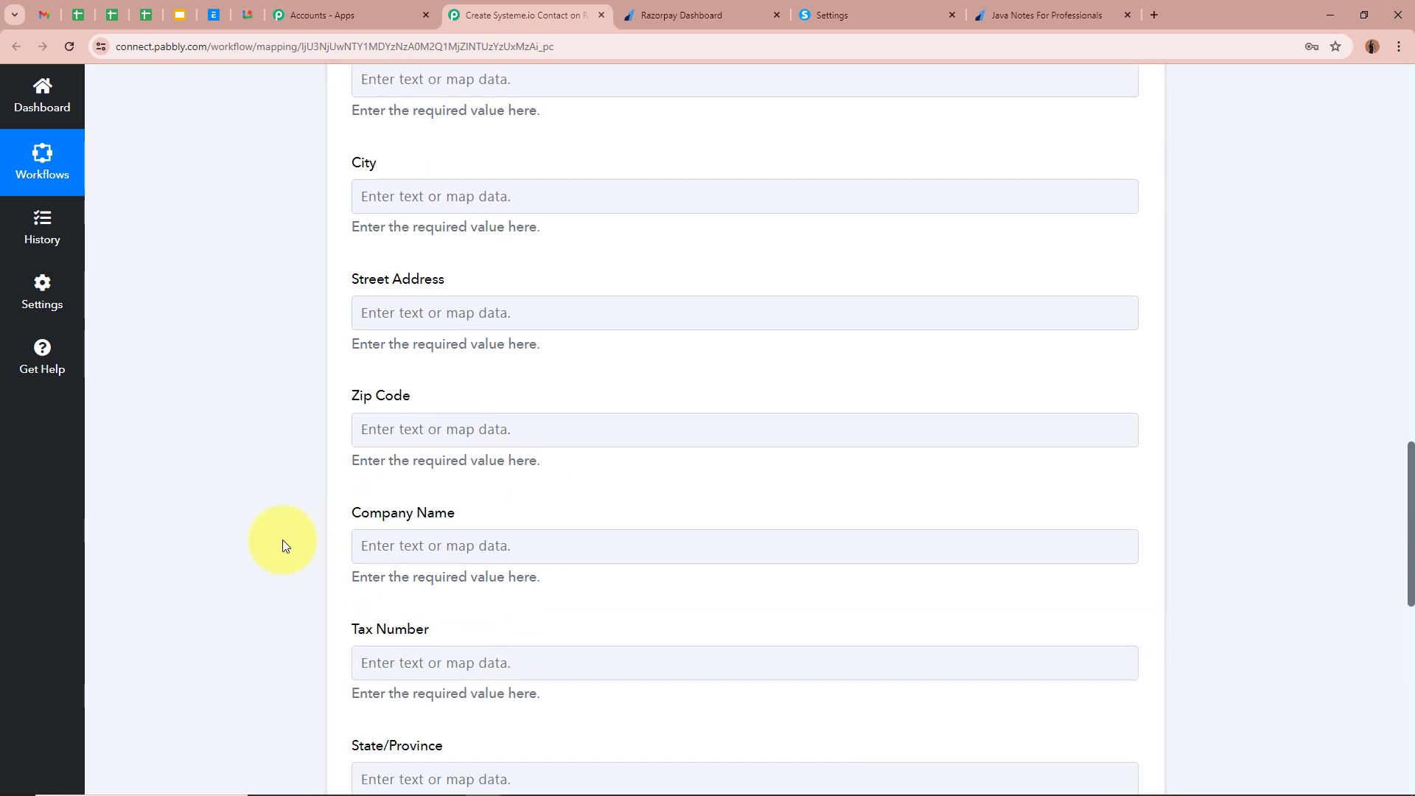
scroll(184, 341, "up", 4)
scroll(263, 507, "down", 9)
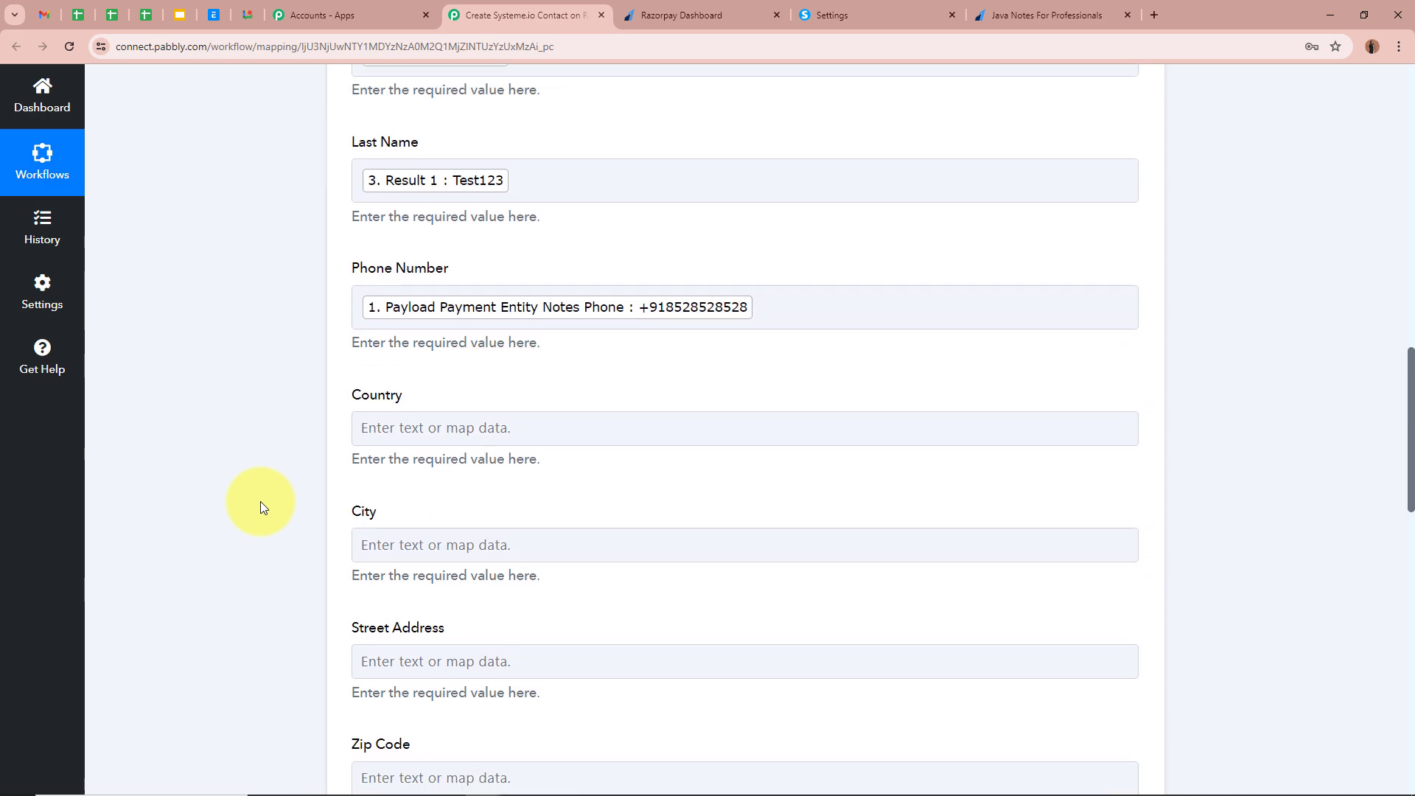
scroll(263, 507, "down", 5)
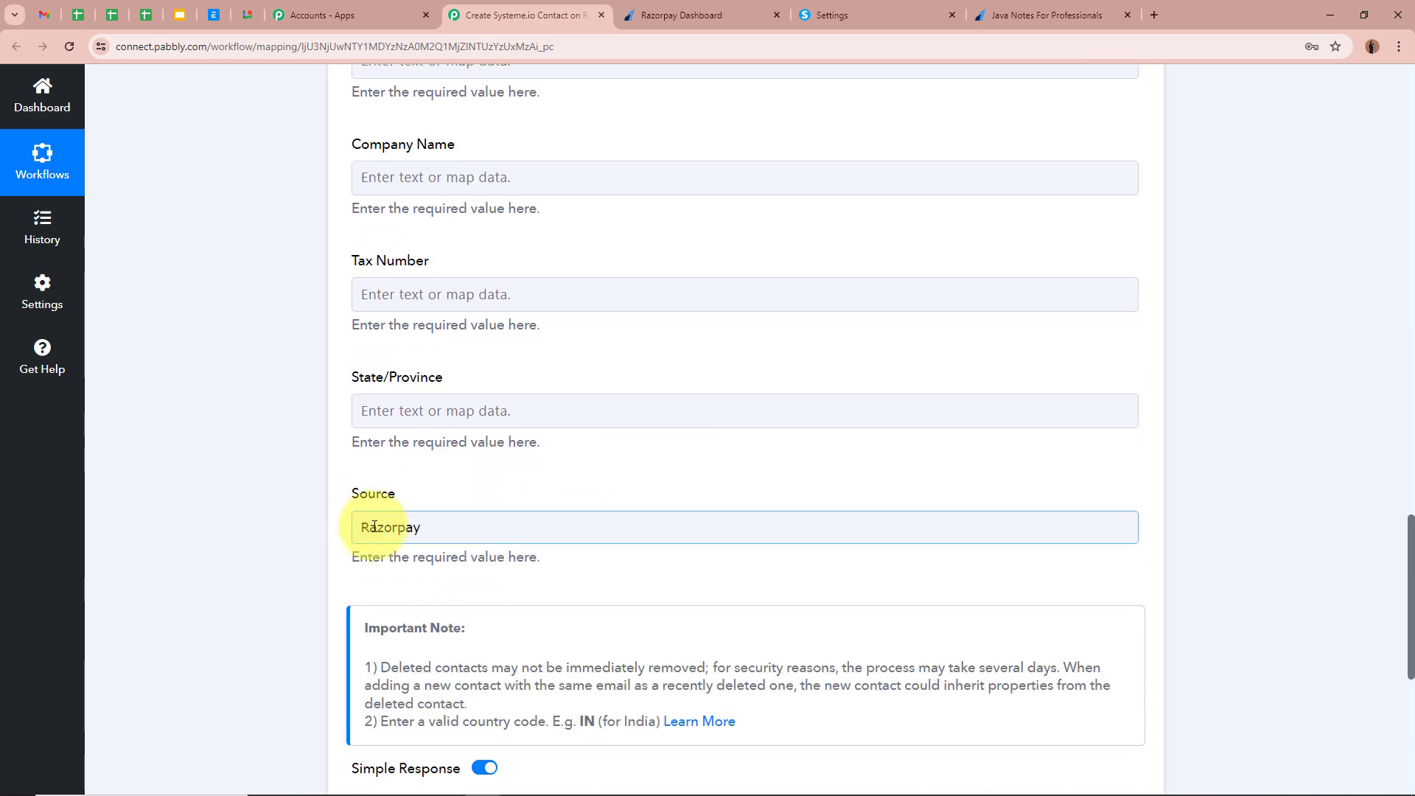
scroll(245, 525, "down", 3)
scroll(243, 504, "down", 1)
scroll(243, 498, "up", 7)
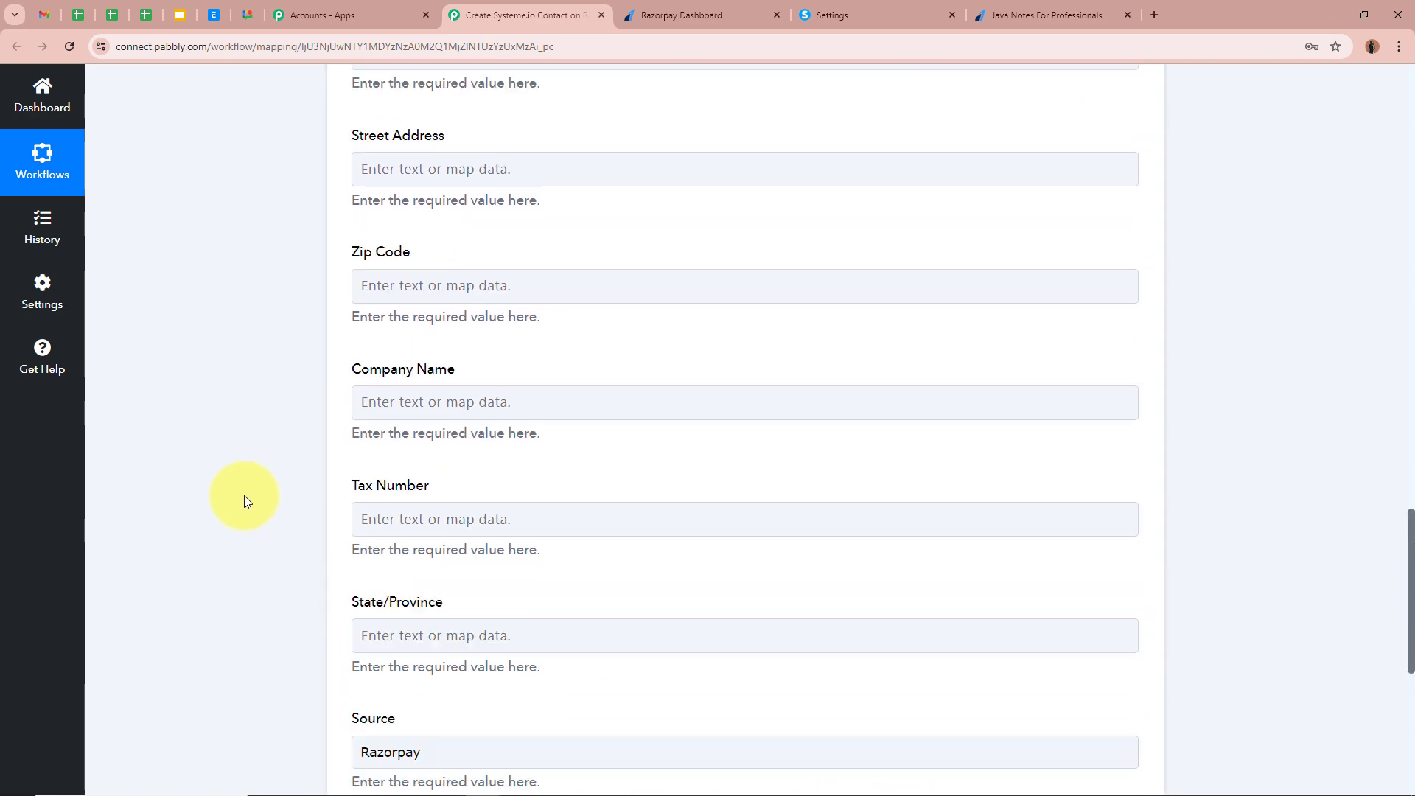
scroll(245, 495, "down", 9)
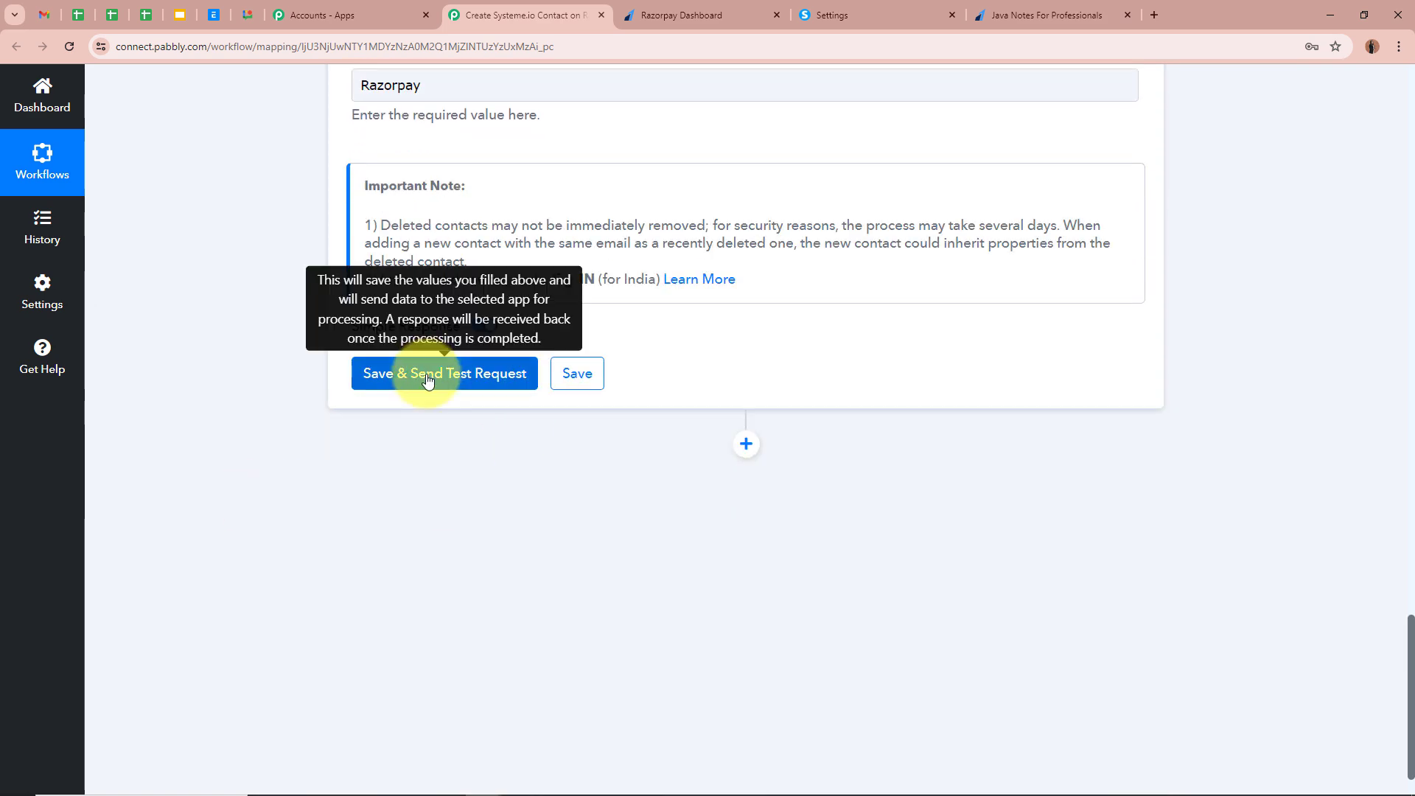
- Send the Systeme.io test request, review the returned contact, then view Systeme.io contacts
left_click(423, 375)
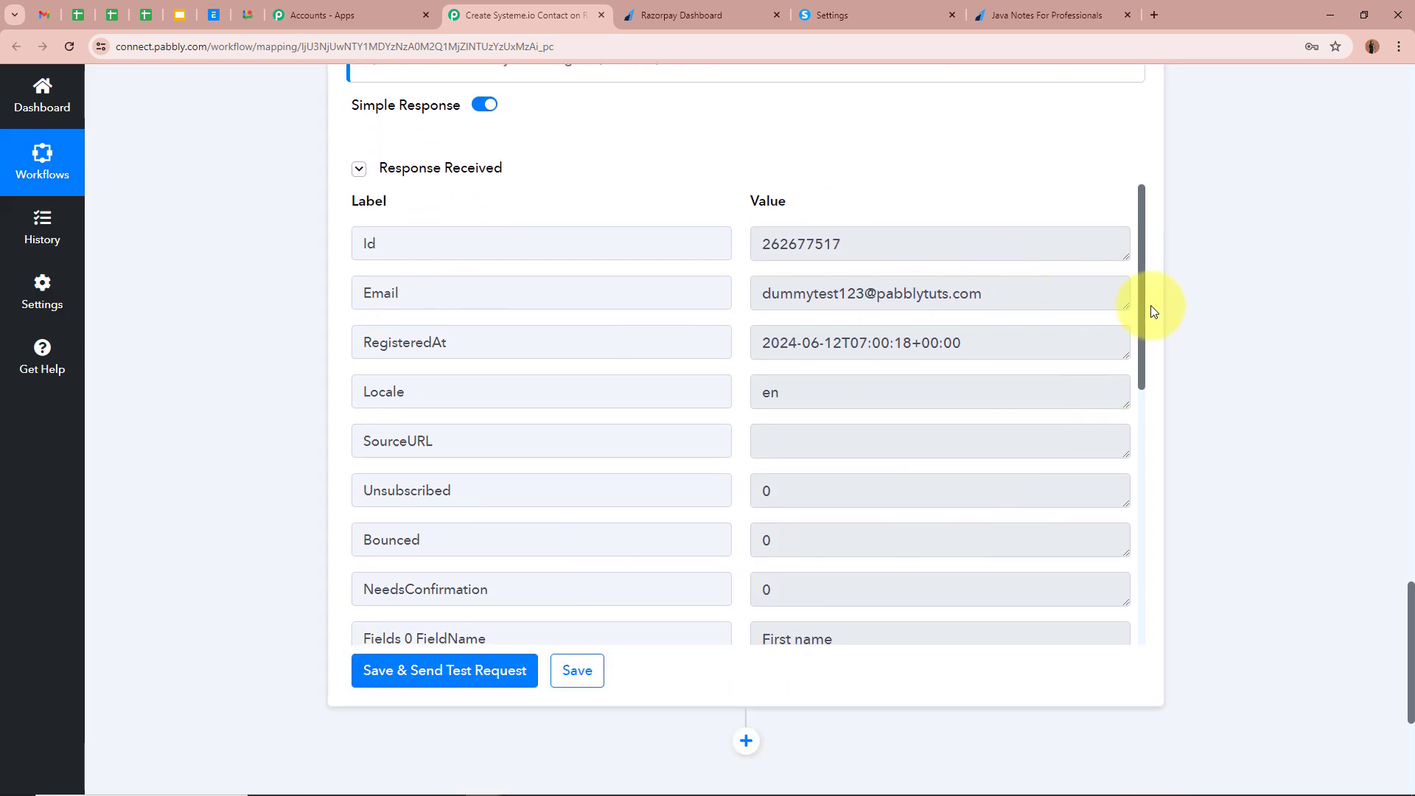
left_click_drag(1142, 309, 1129, 594)
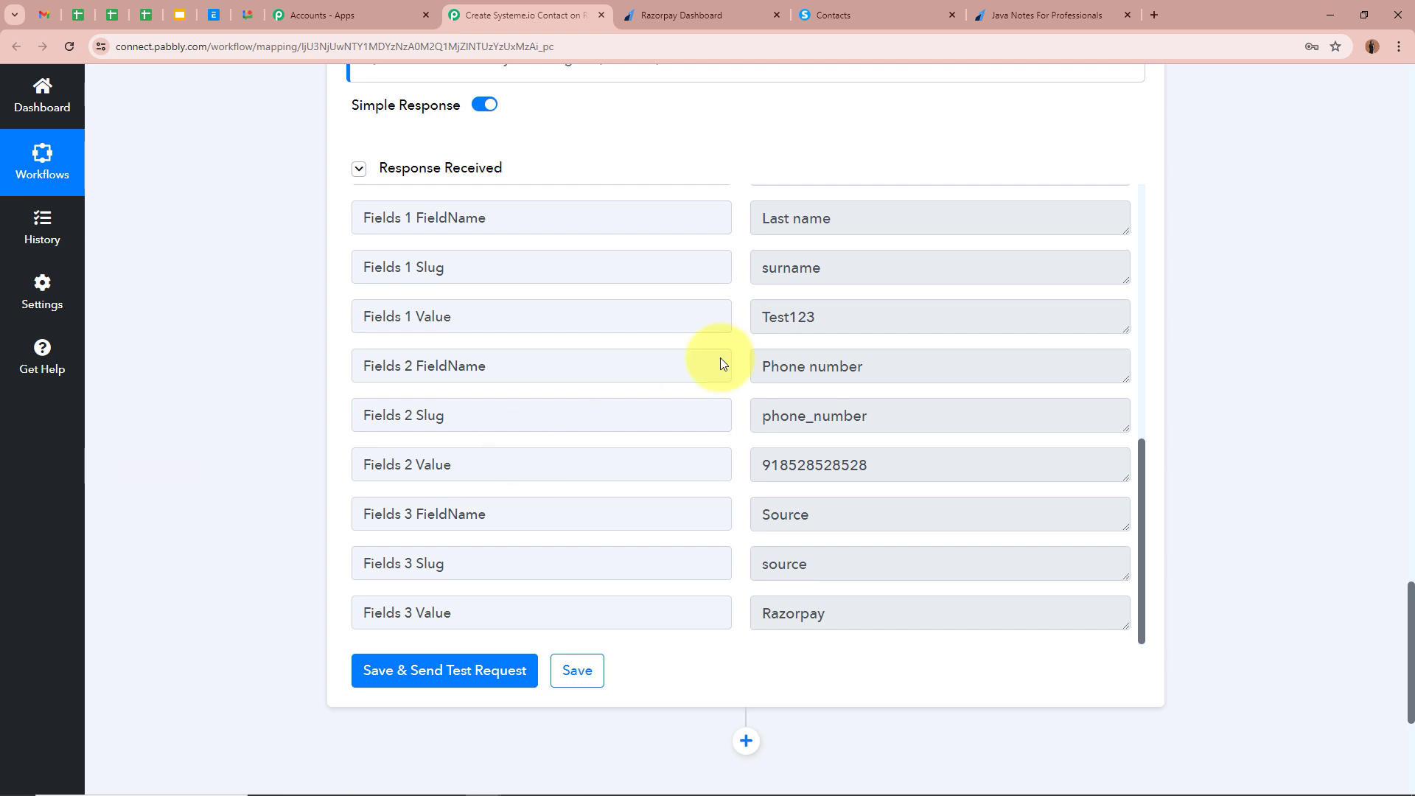
left_click(881, 11)
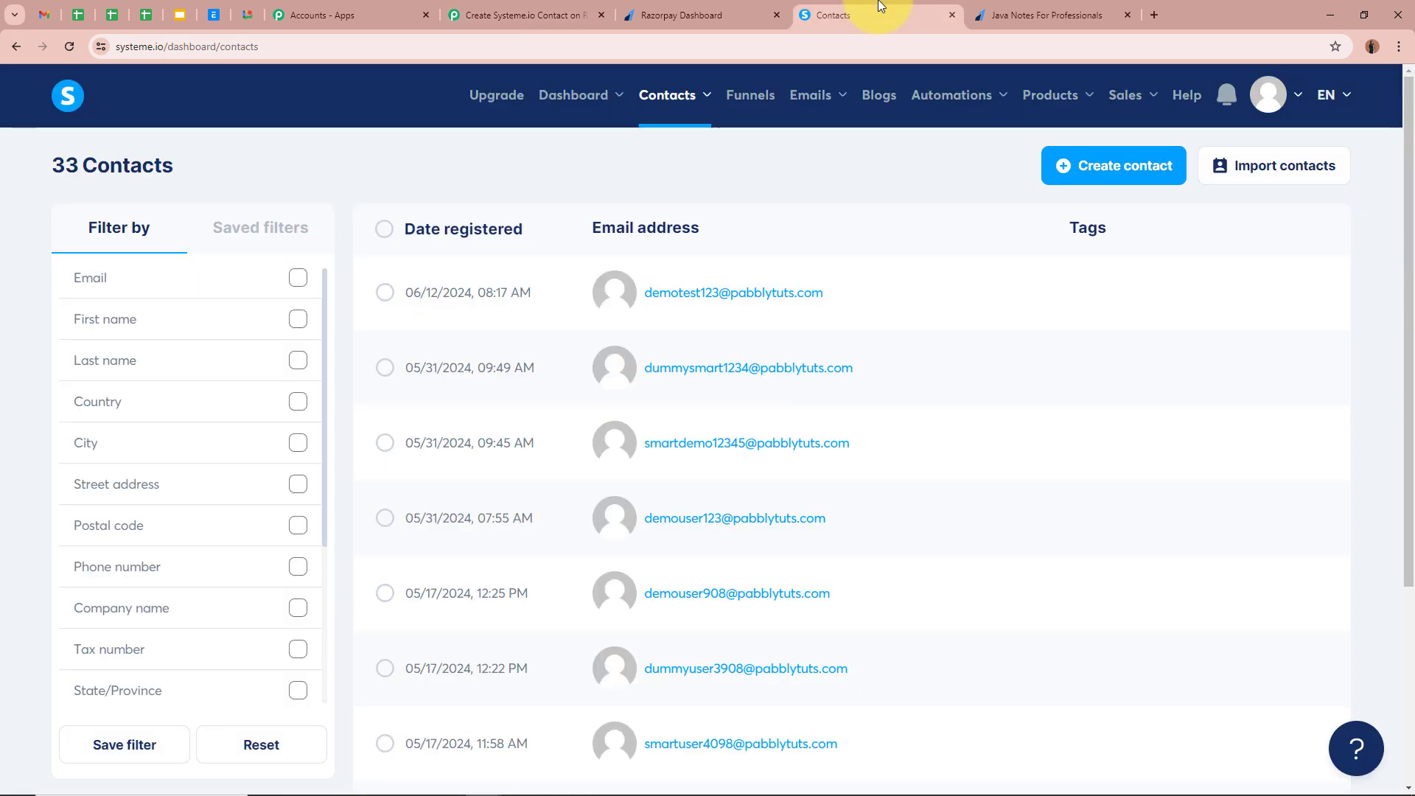
- Reload Systeme.io contacts and inspect the newest test contact's name, phone and Razorpay source
left_click(69, 46)
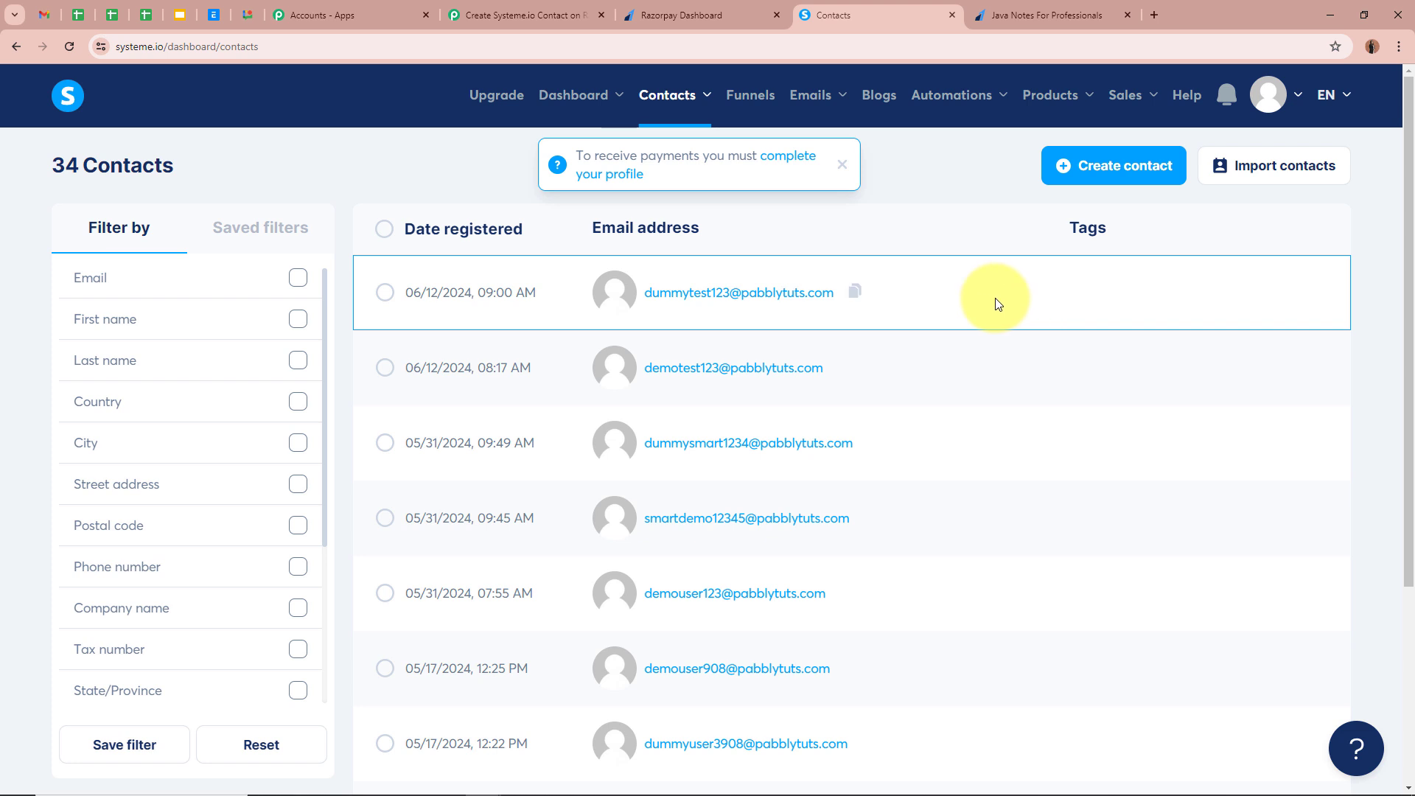
left_click(745, 294)
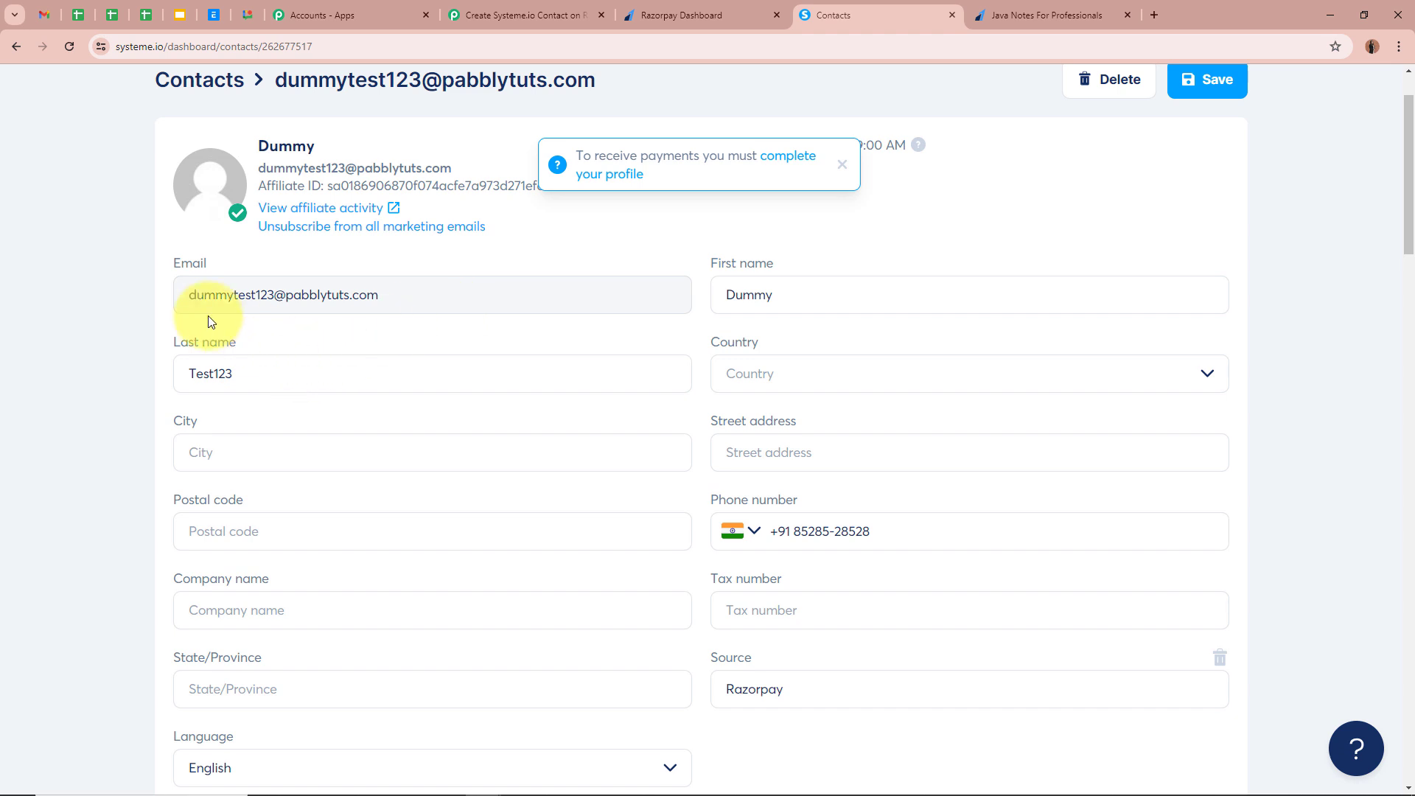
scroll(395, 309, "down", 4)
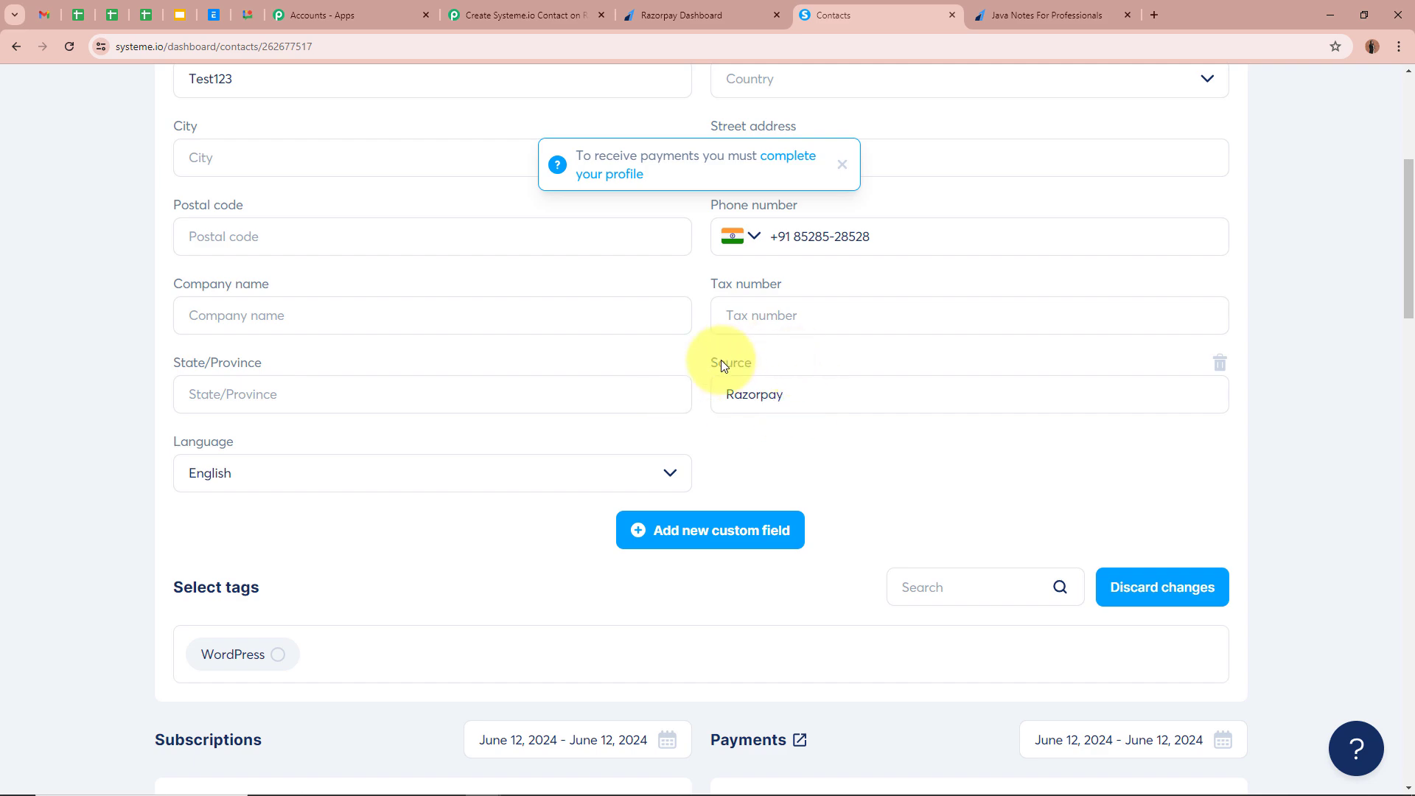
left_click(841, 164)
scroll(1209, 331, "up", 5)
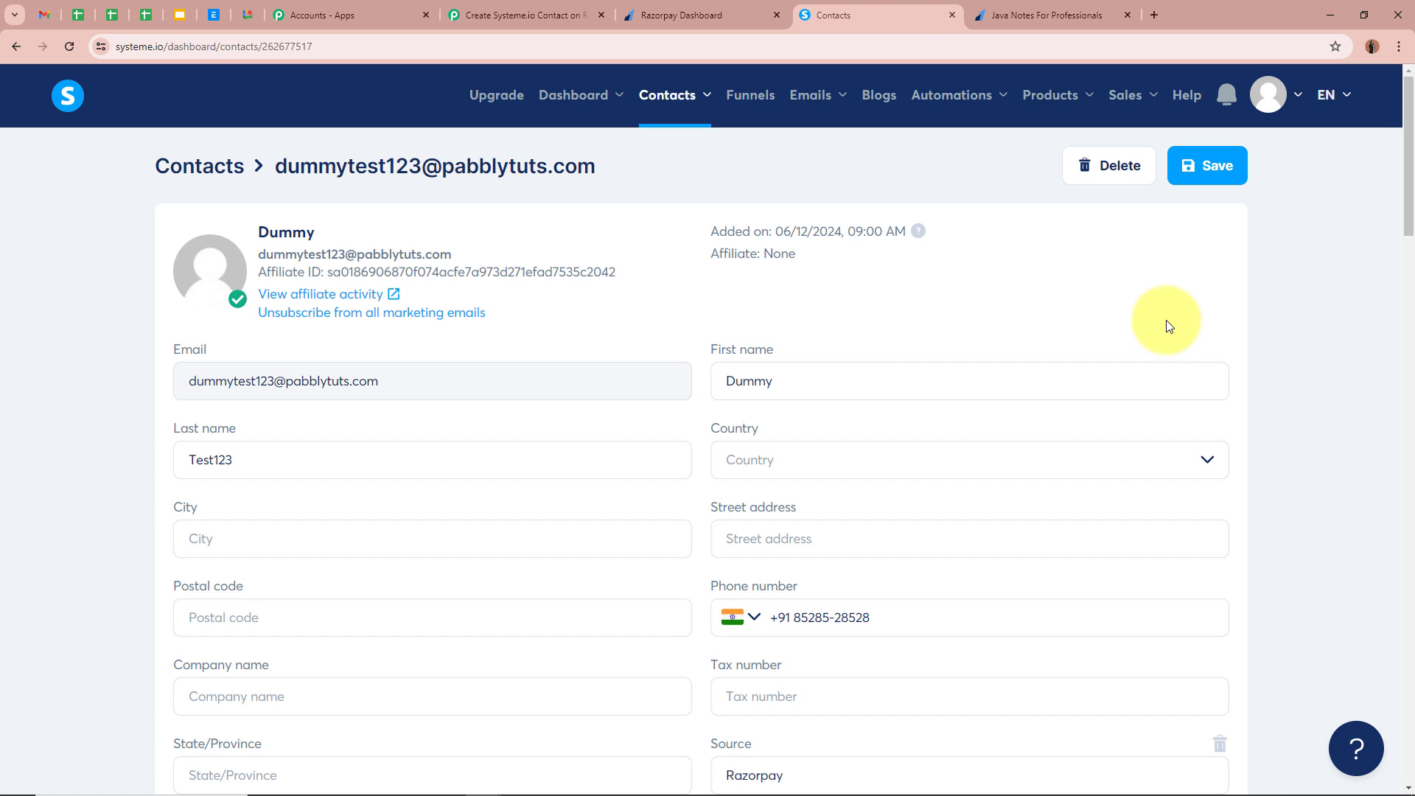
left_click(17, 46)
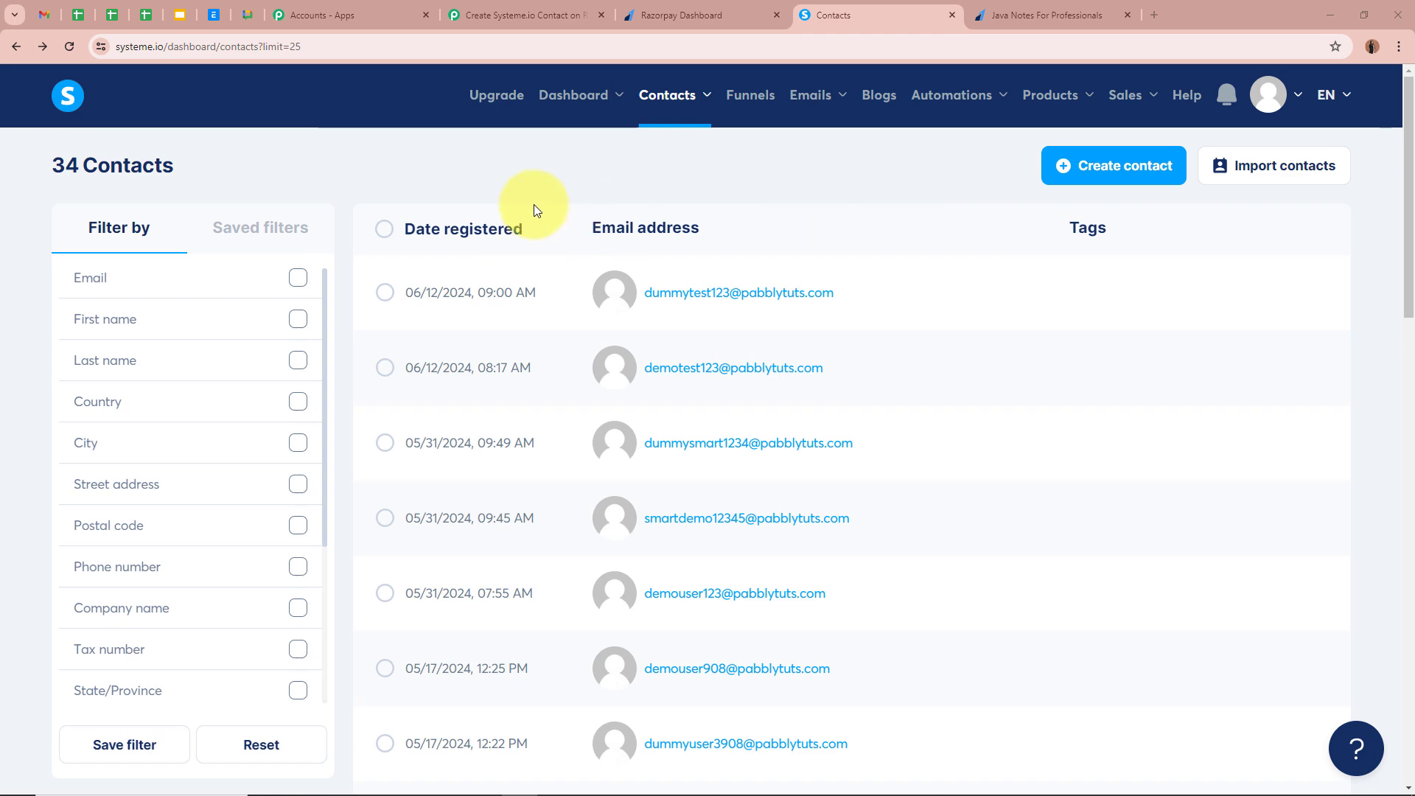
left_click(733, 6)
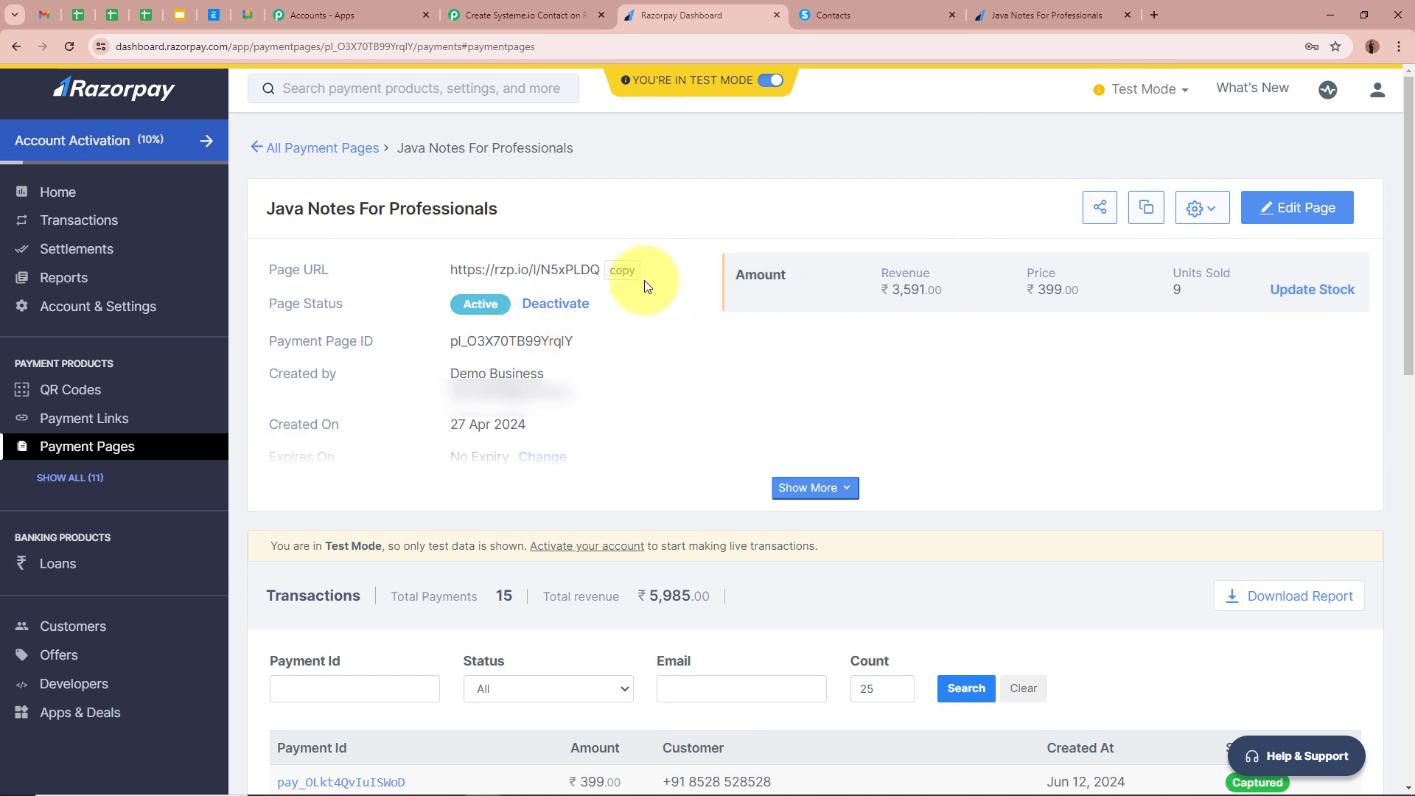
- Copy the Java Notes payment page URL and open it in a new tab
left_click(622, 270)
left_click(1155, 18)
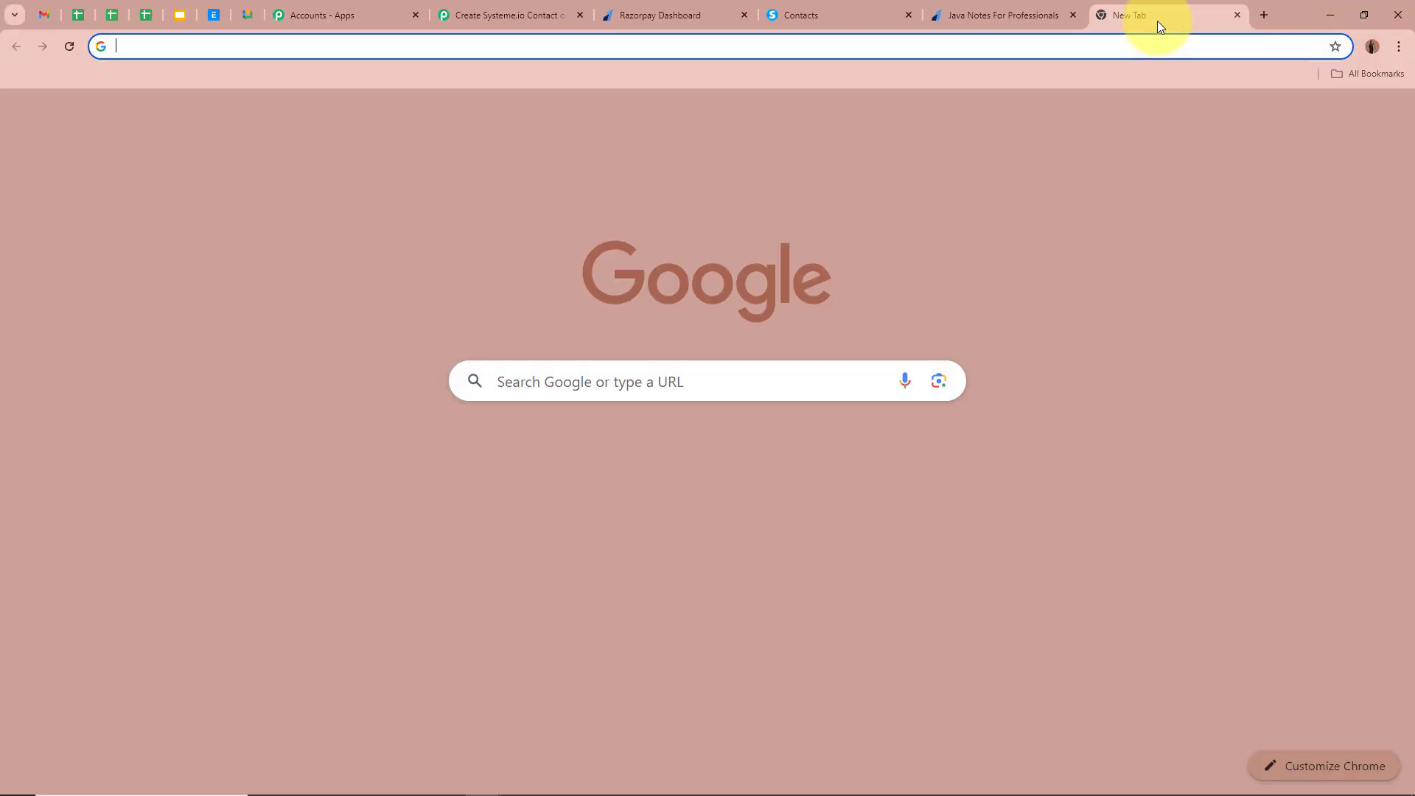
key("ctrl+v")
key("Return")
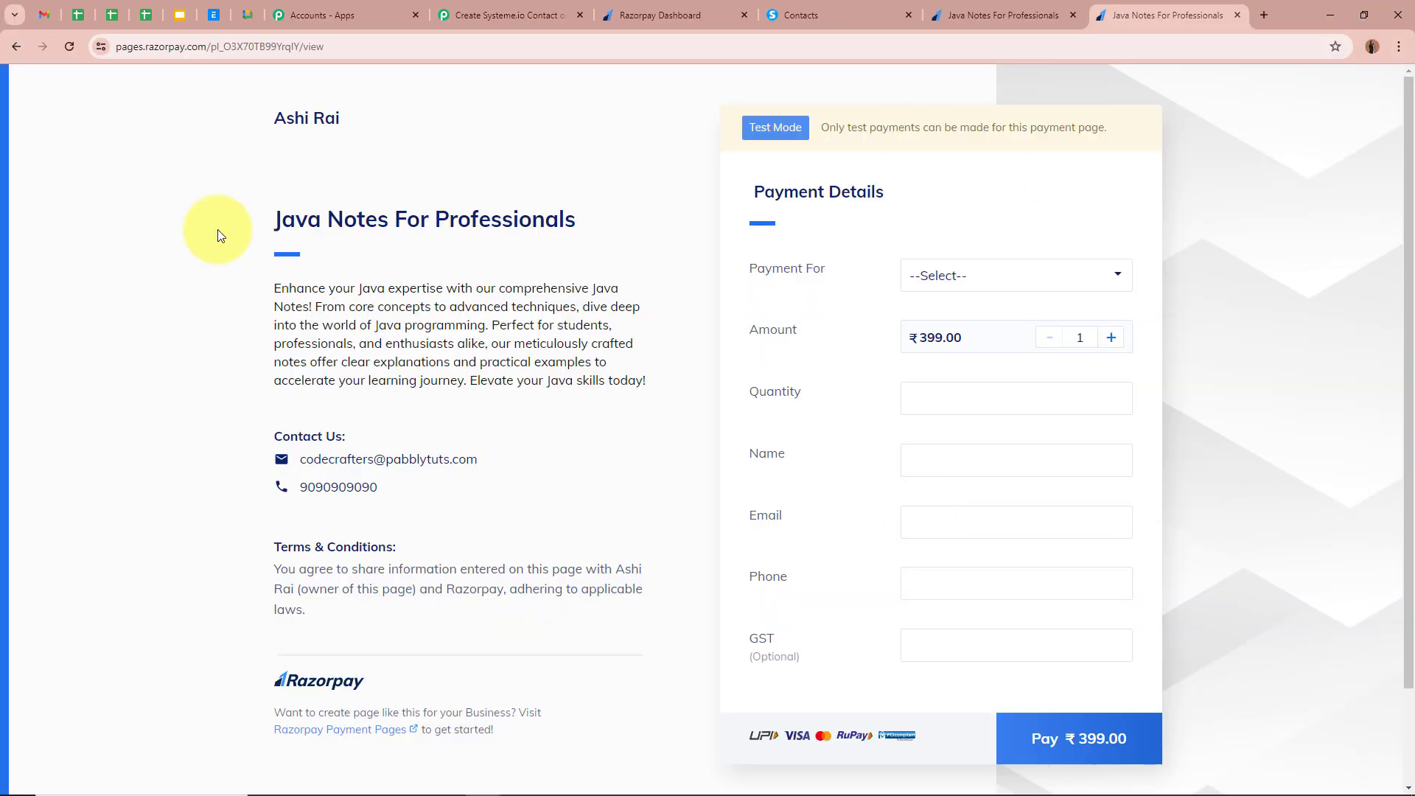
left_click_drag(212, 247, 489, 206)
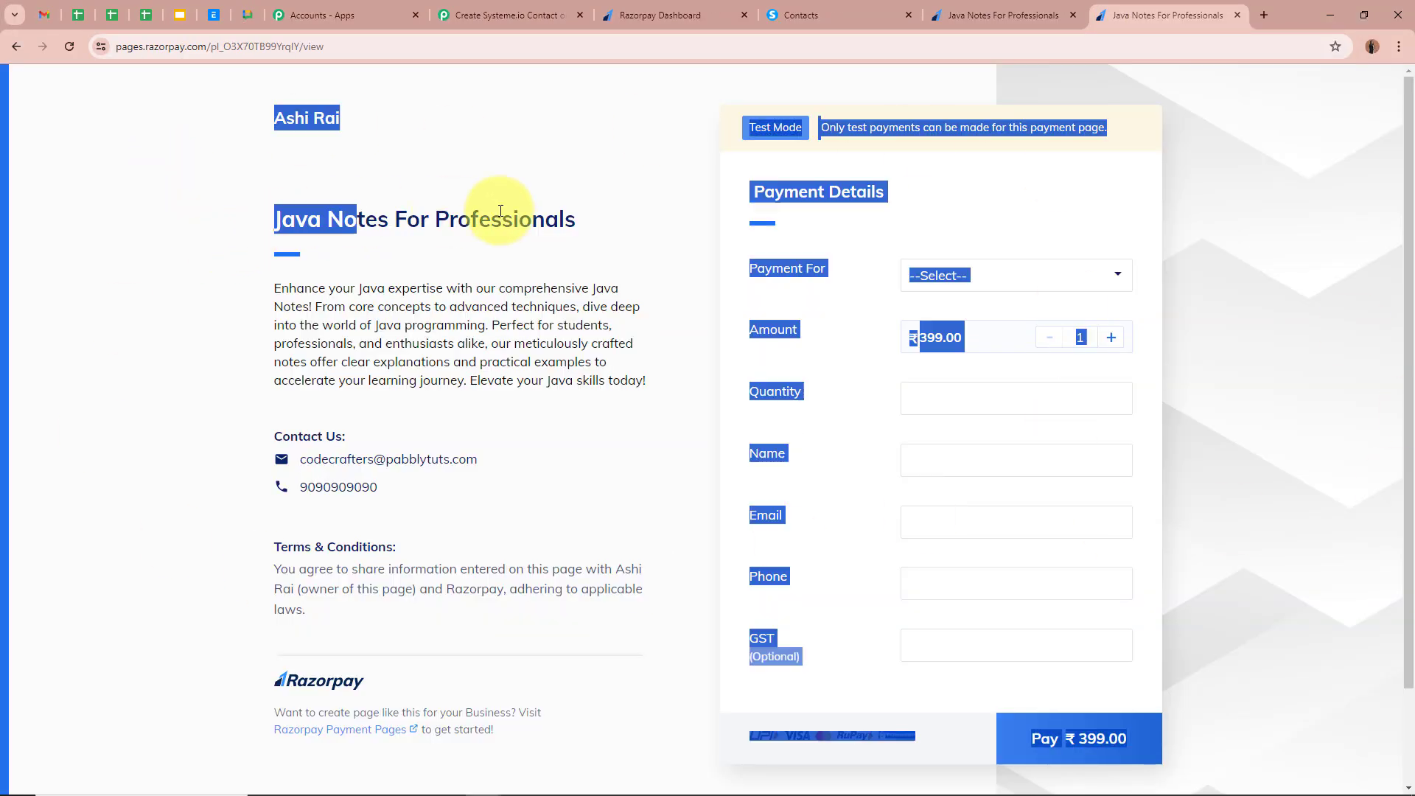
left_click(144, 259)
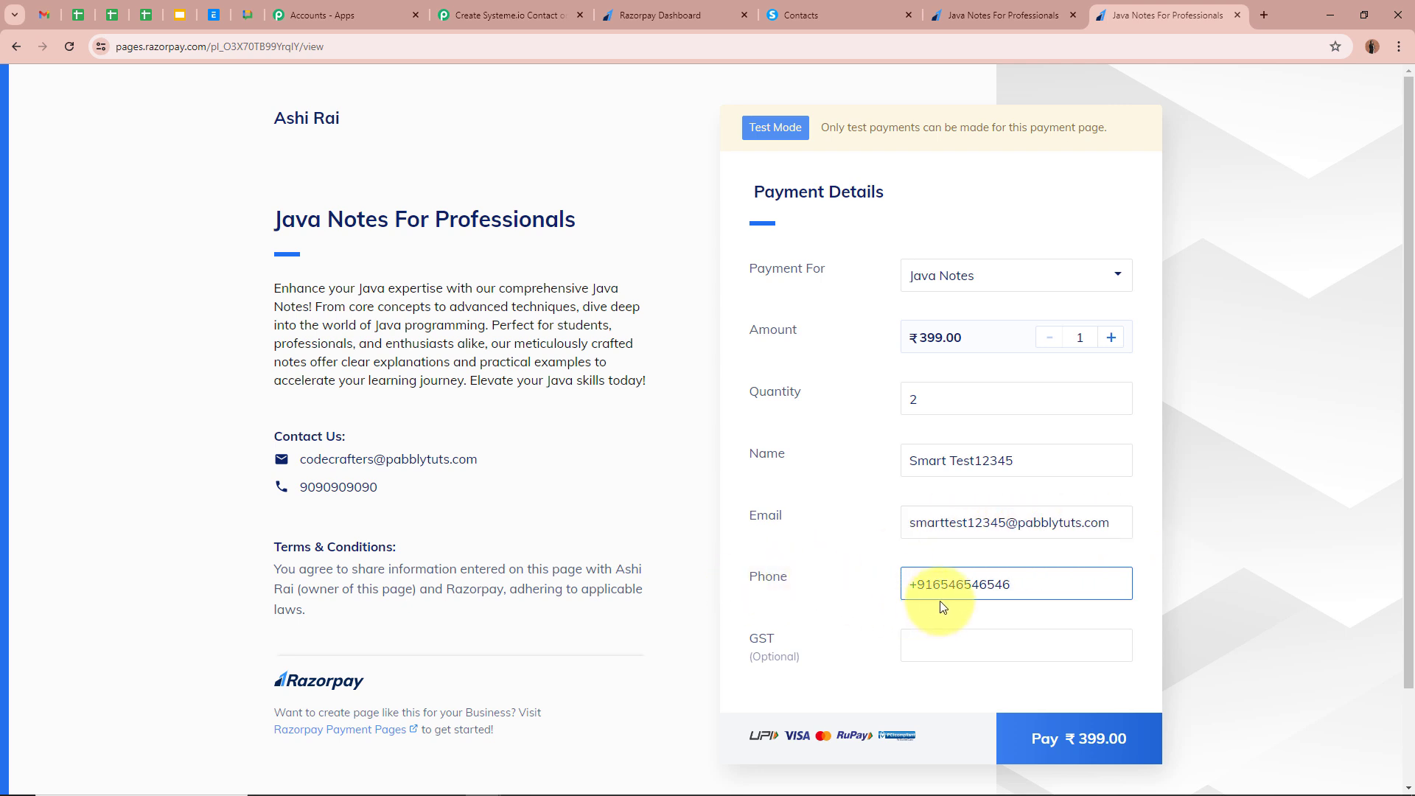
- Submit the buyer form for the ₹399 payment and start paying by card
left_click(1076, 737)
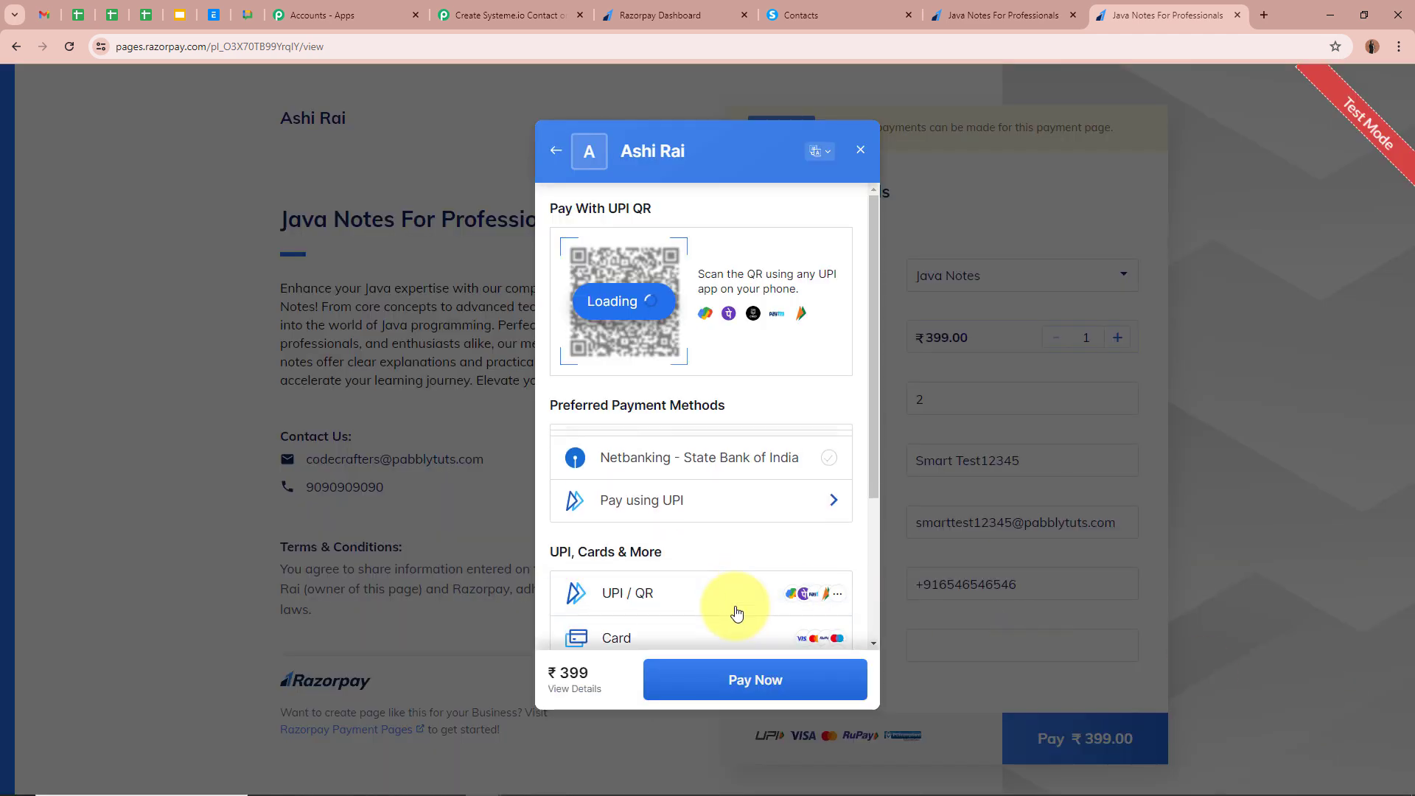
scroll(657, 604, "down", 2)
left_click(657, 480)
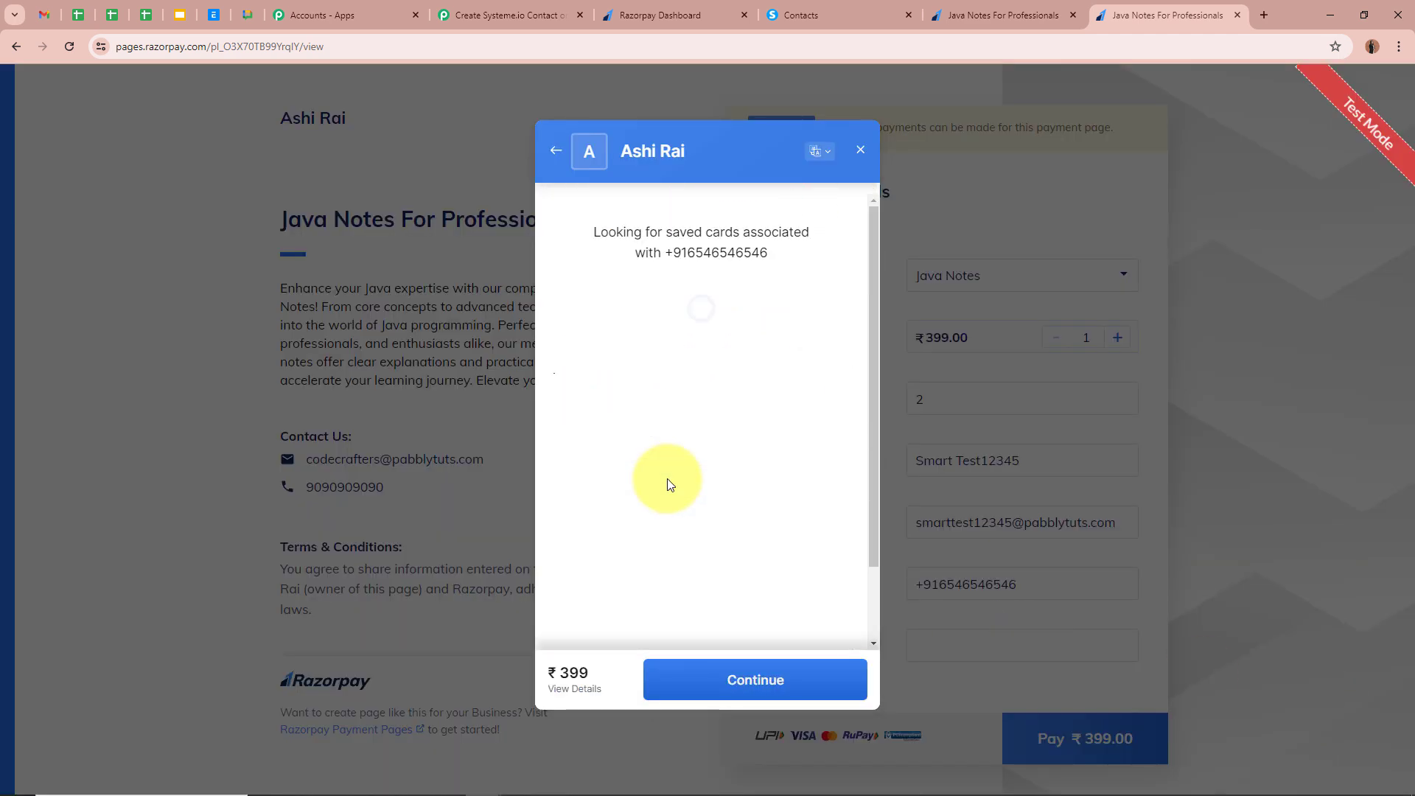
type("4")
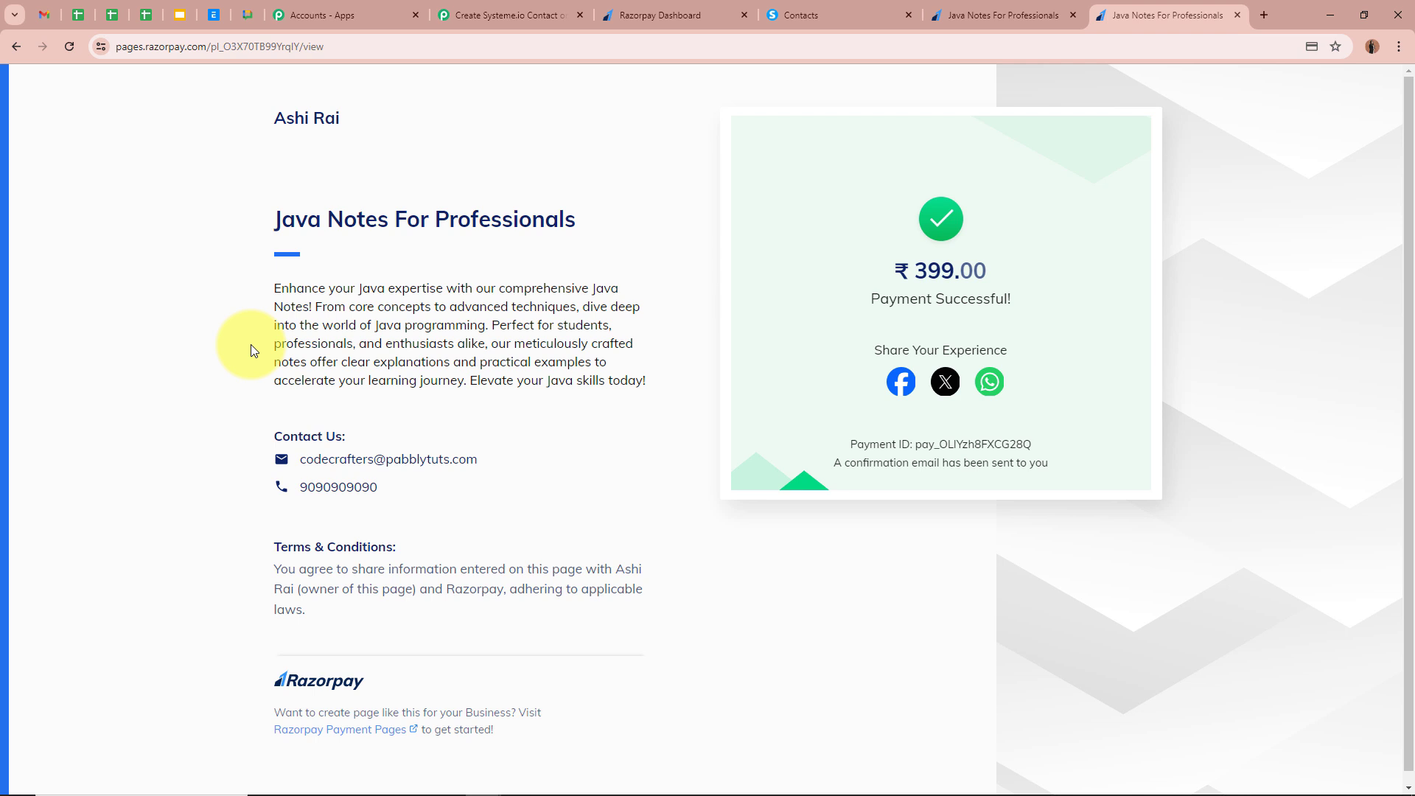
- Reload Systeme.io contacts and check the payment-created contact's split name, phone and Razorpay source
left_click(870, 15)
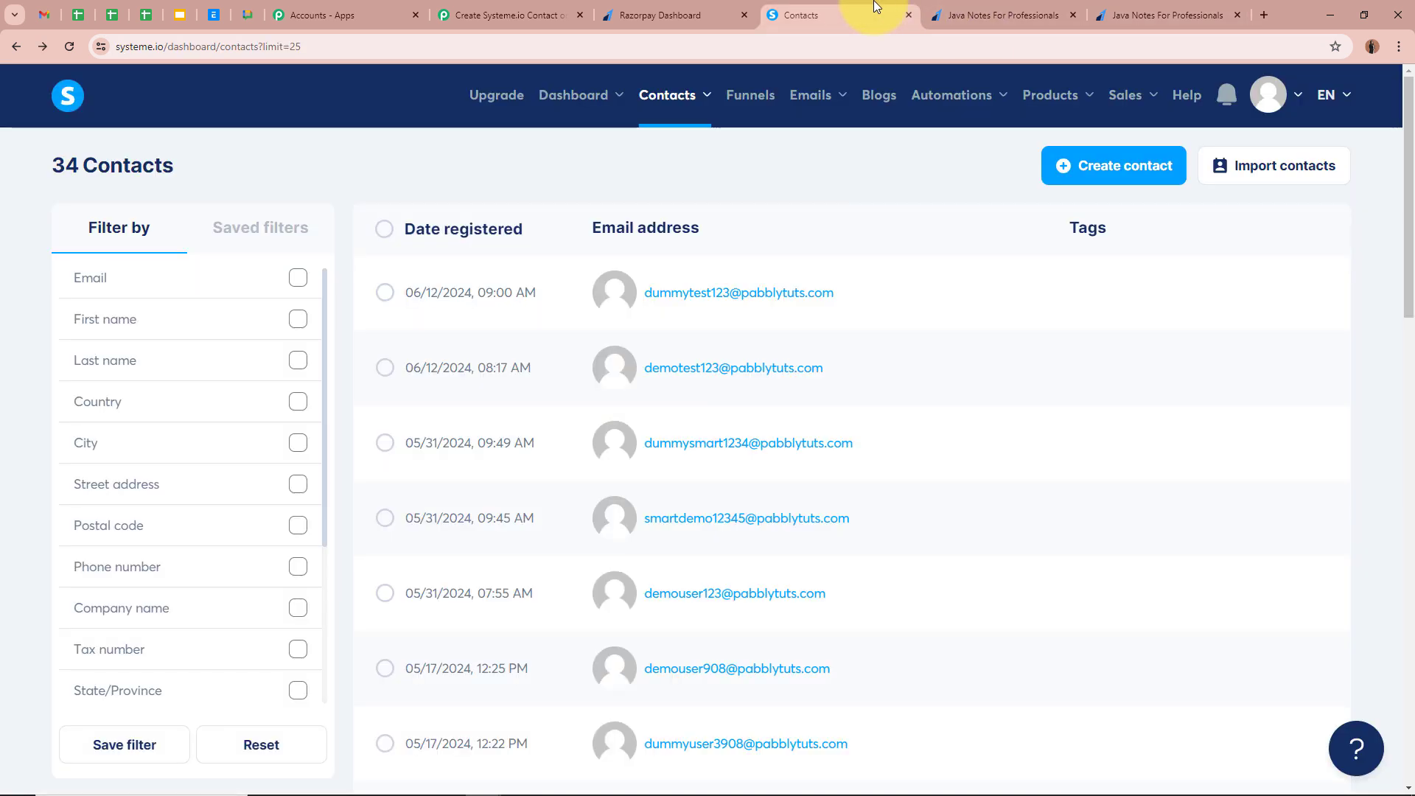
left_click(69, 46)
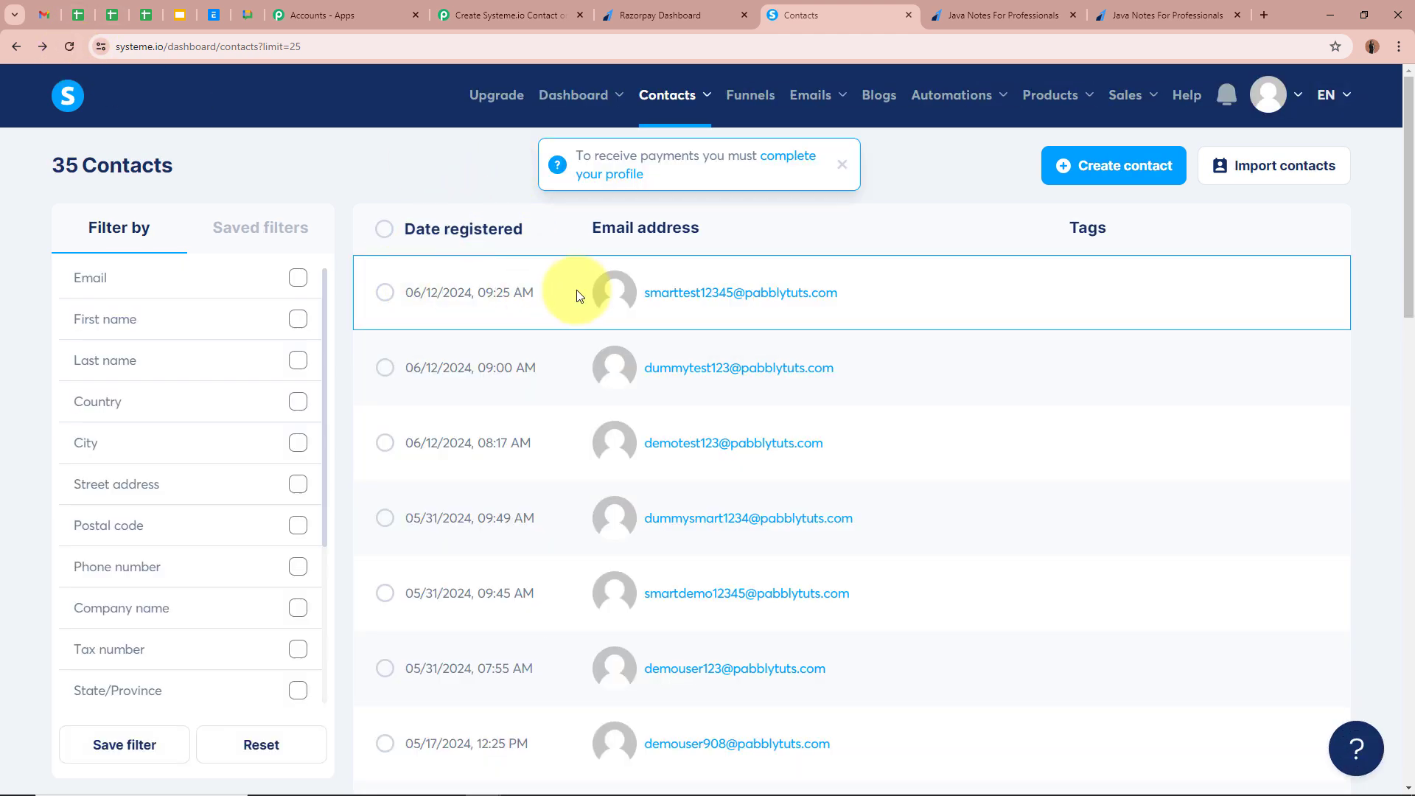
left_click(742, 301)
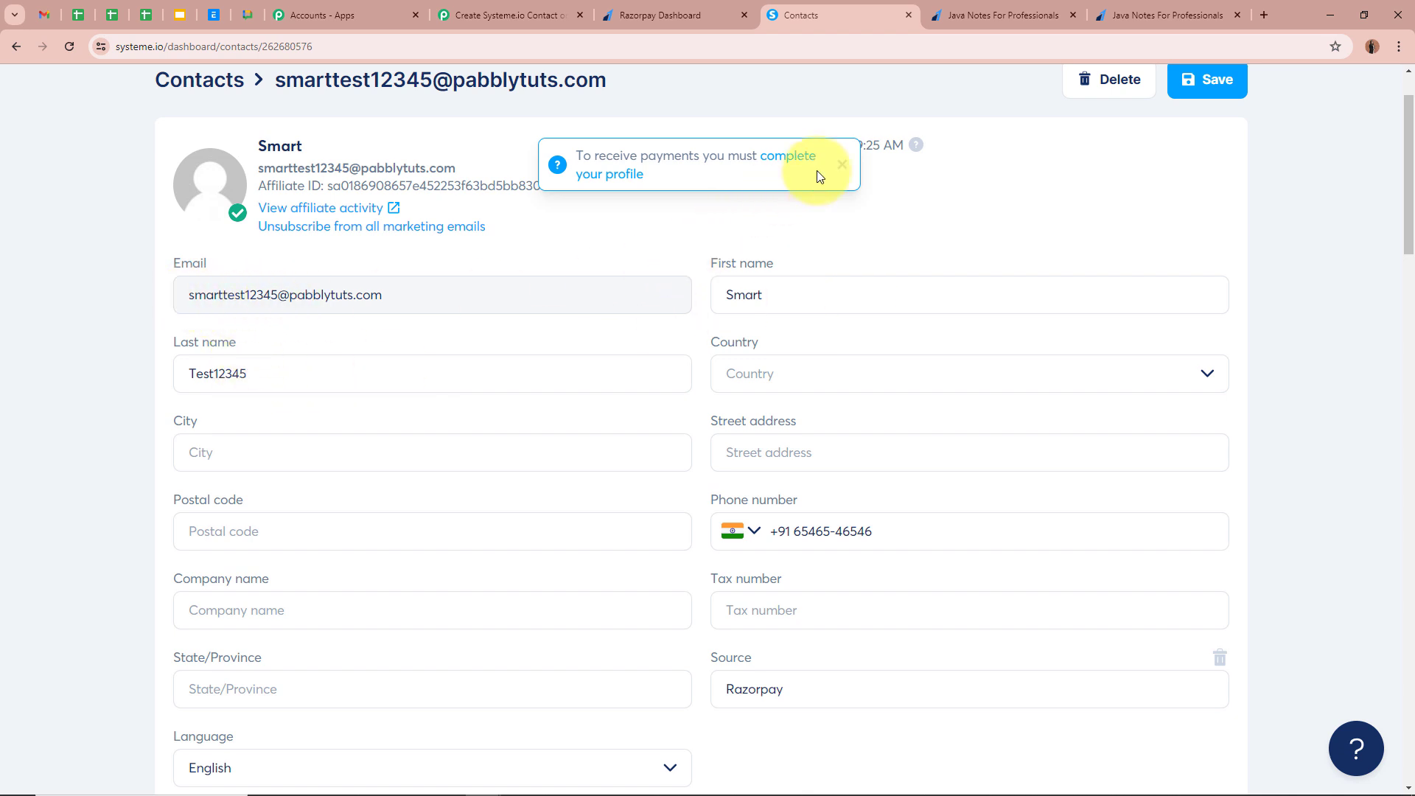
left_click(842, 164)
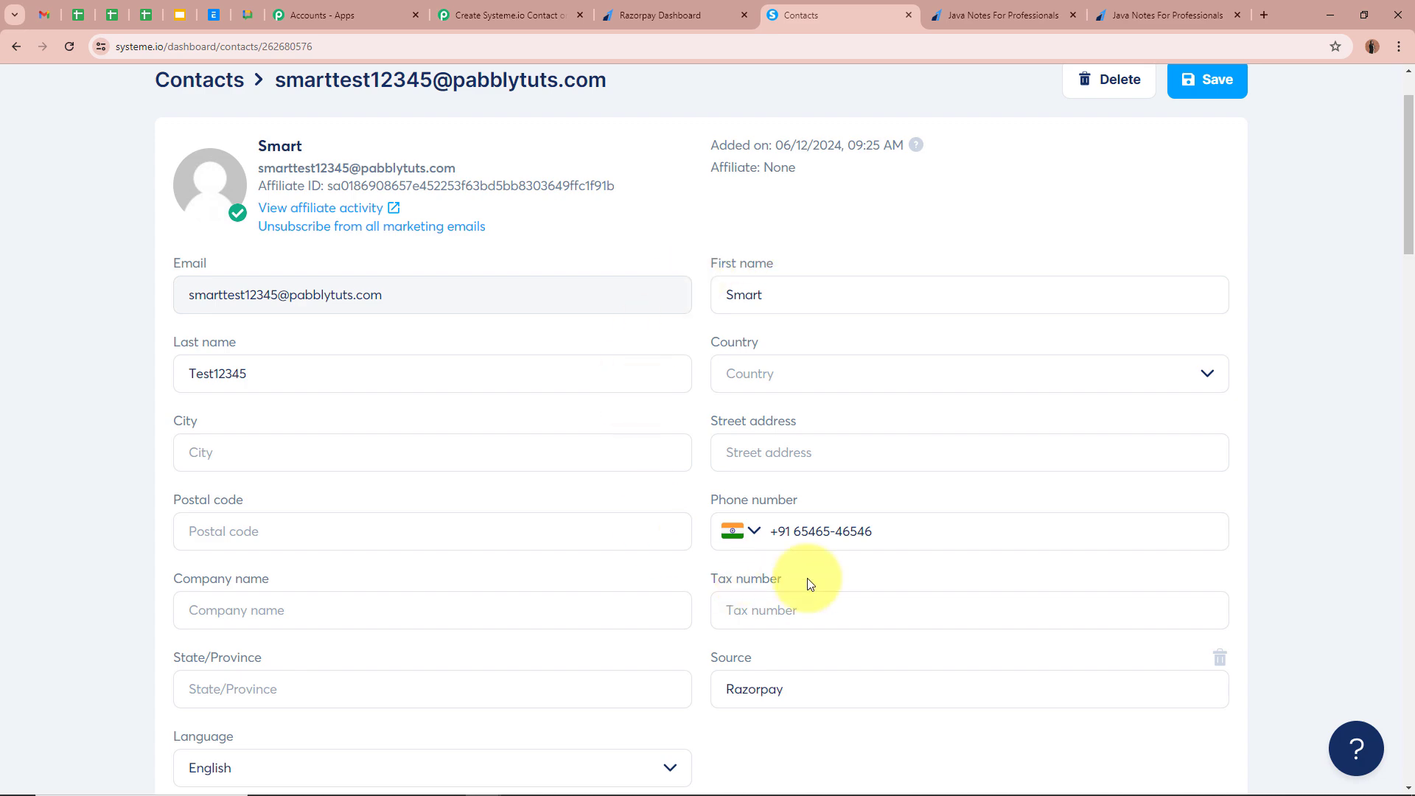
scroll(852, 524, "down", 3)
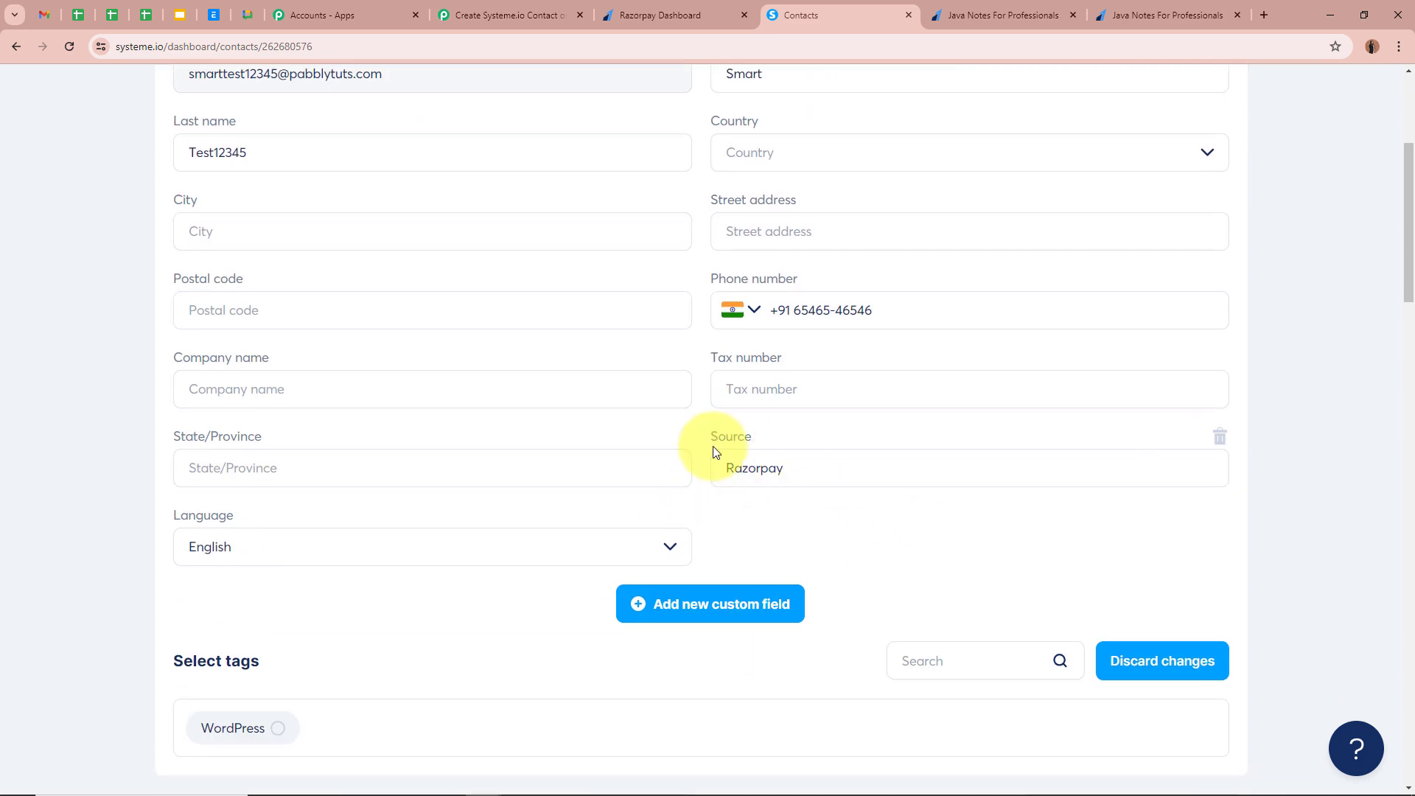
scroll(1105, 457, "up", 4)
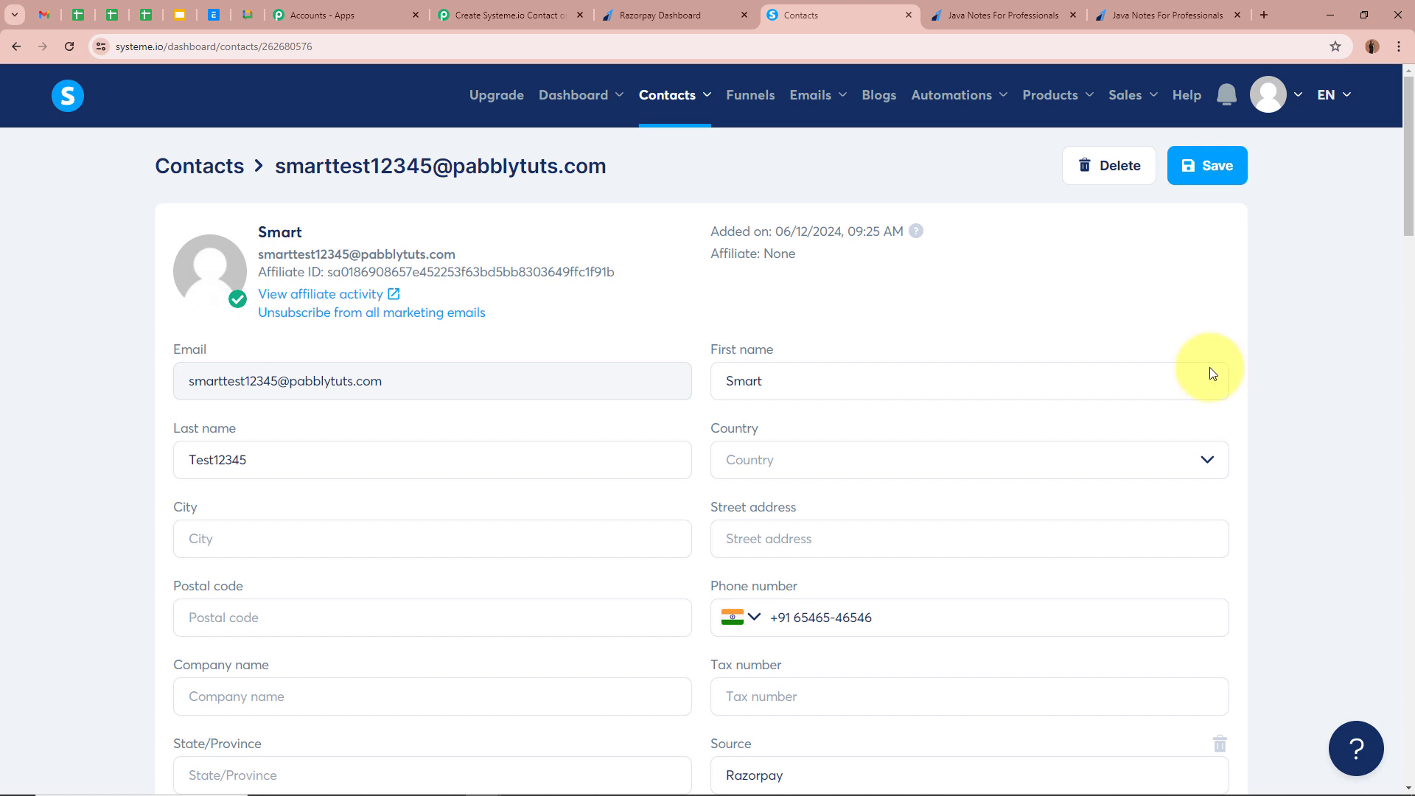
left_click(516, 15)
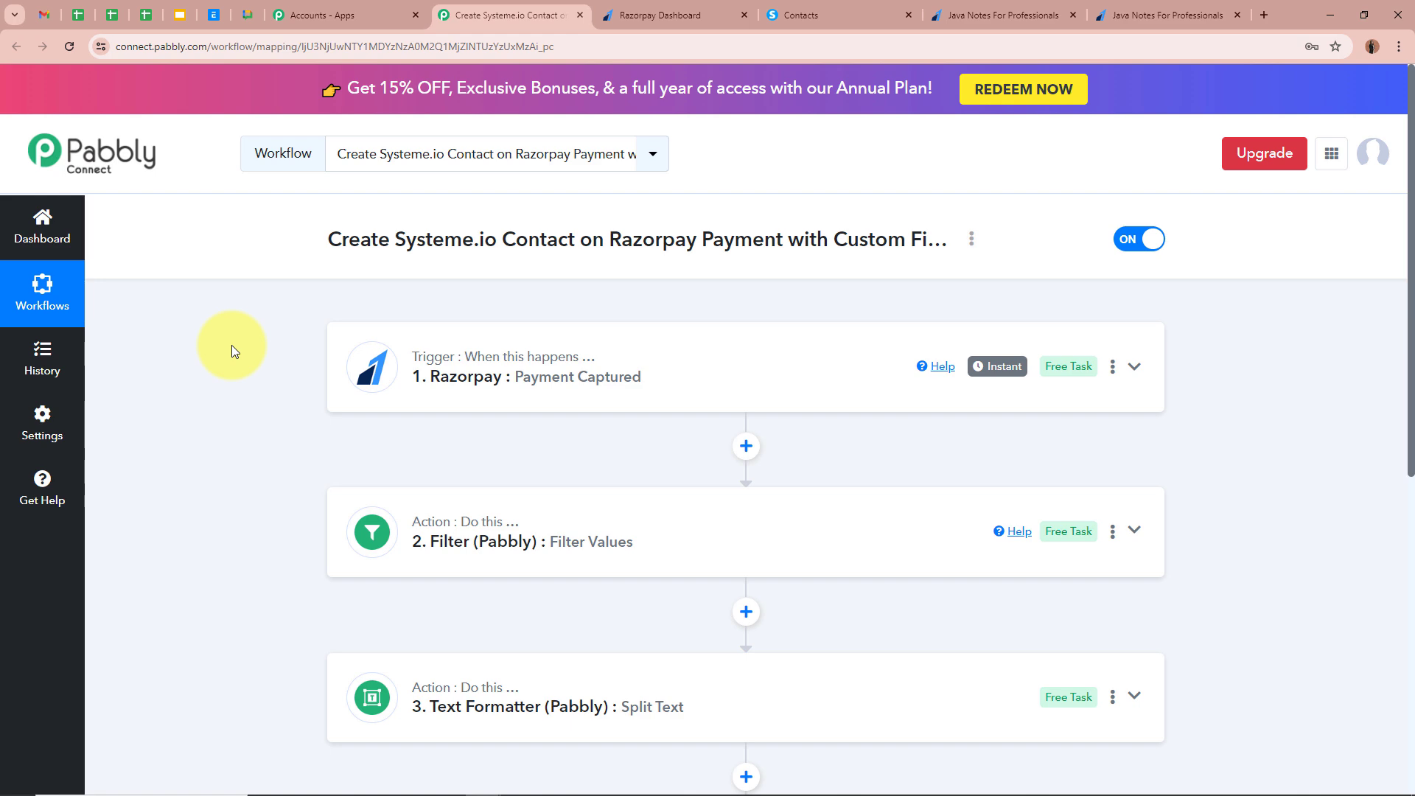
scroll(232, 344, "down", 3)
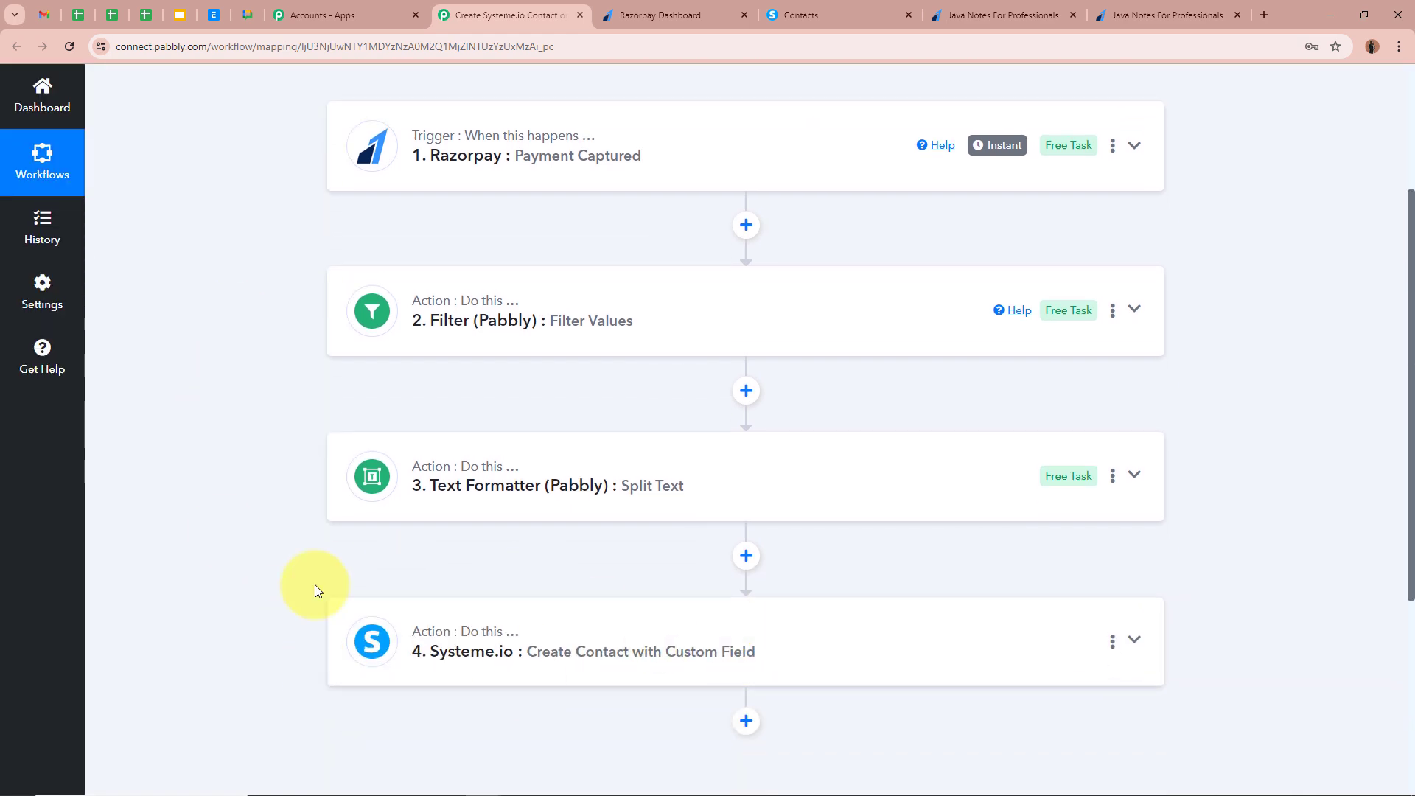
scroll(298, 562, "up", 3)
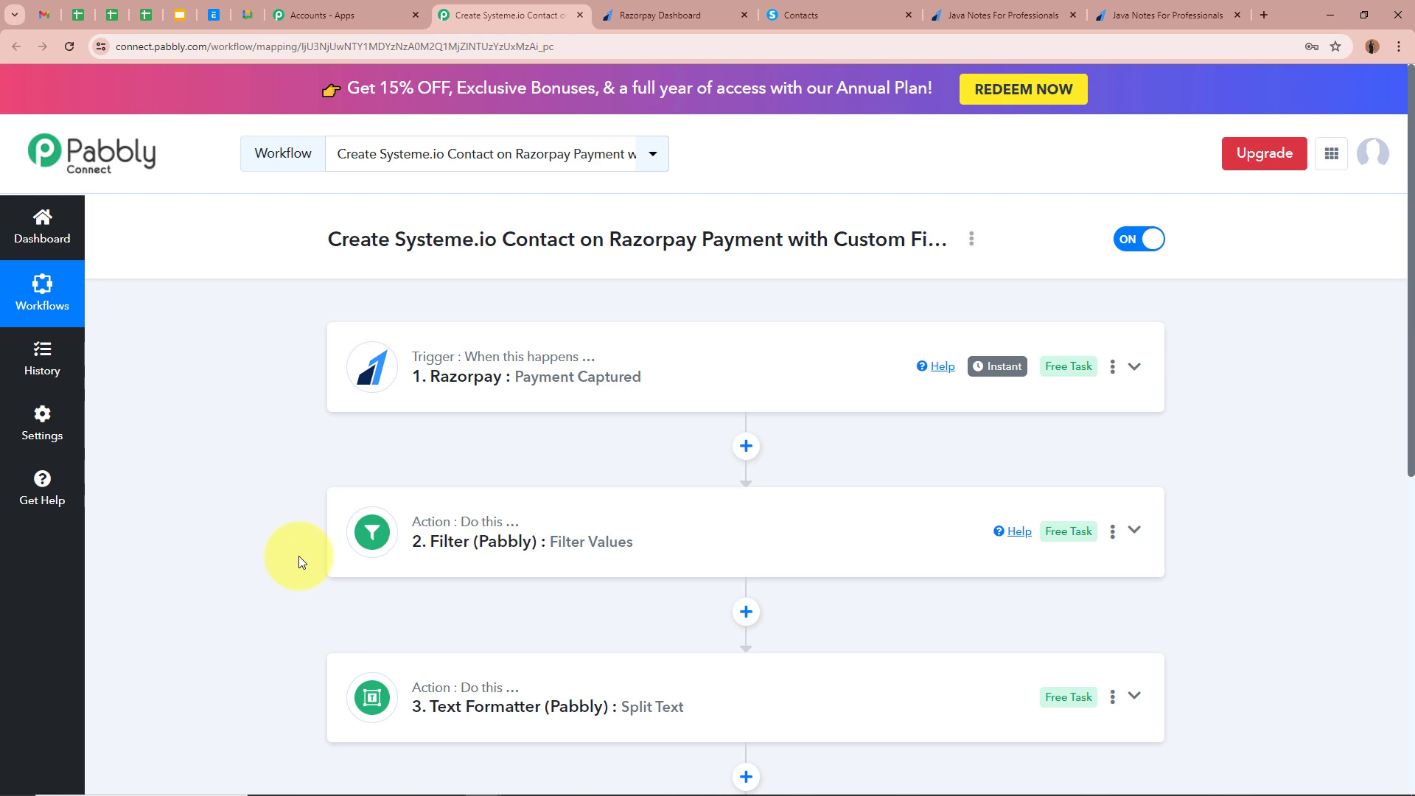
scroll(302, 490, "down", 5)
scroll(303, 488, "up", 5)
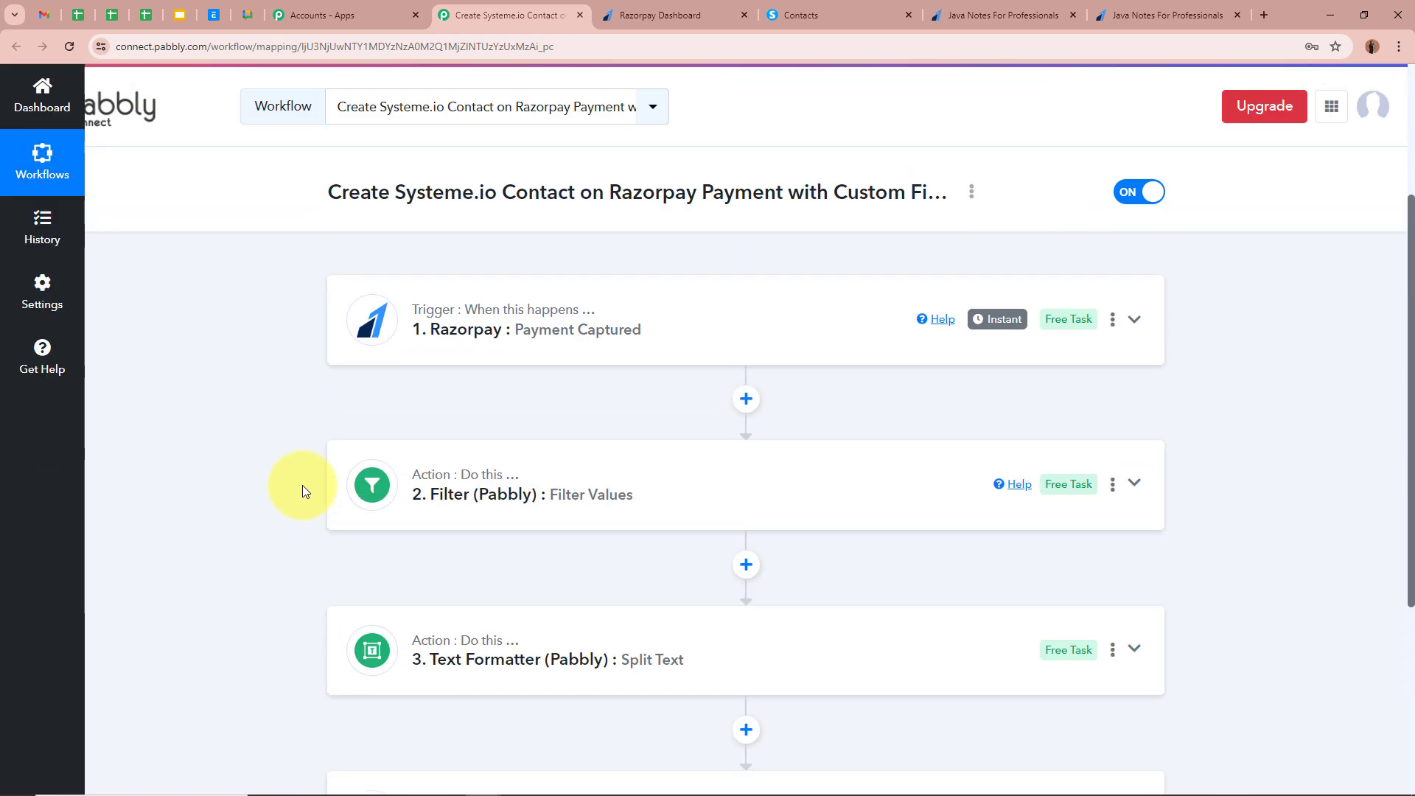